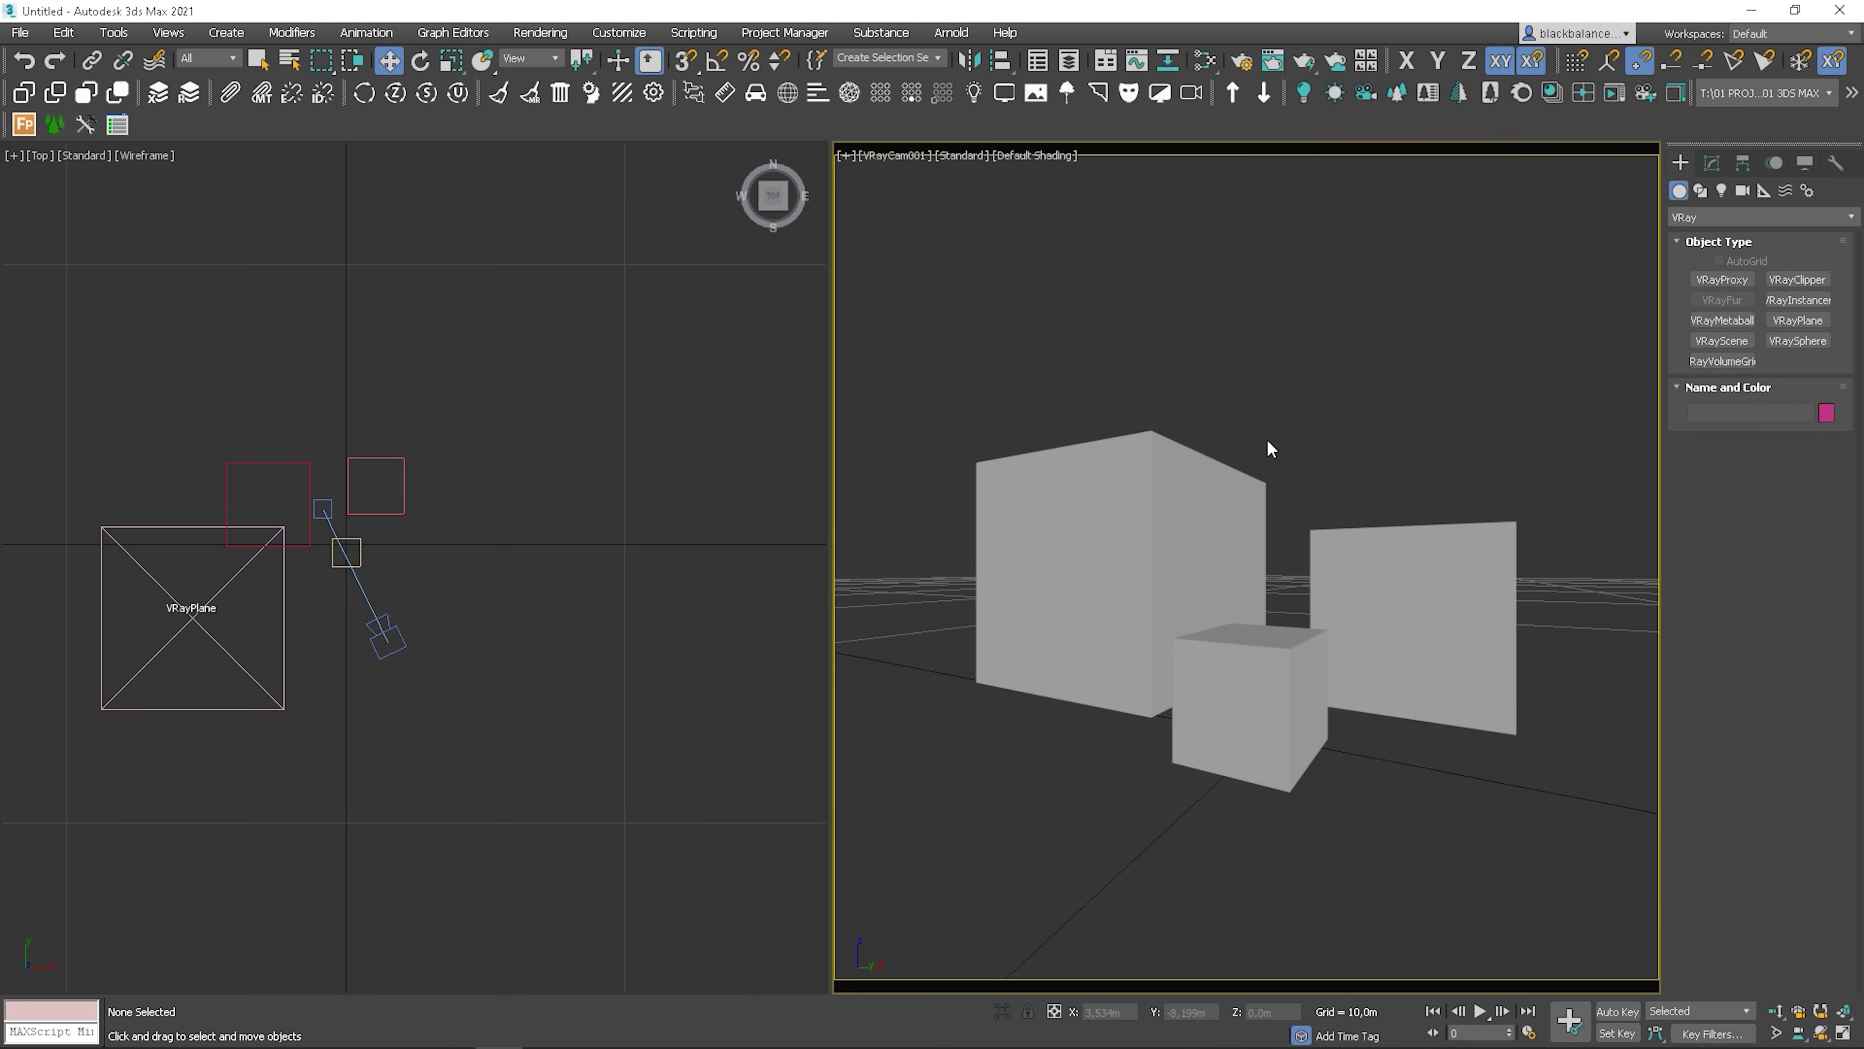
Assign a VRaySky map as the scene's environment map and close the environment settings
key("8")
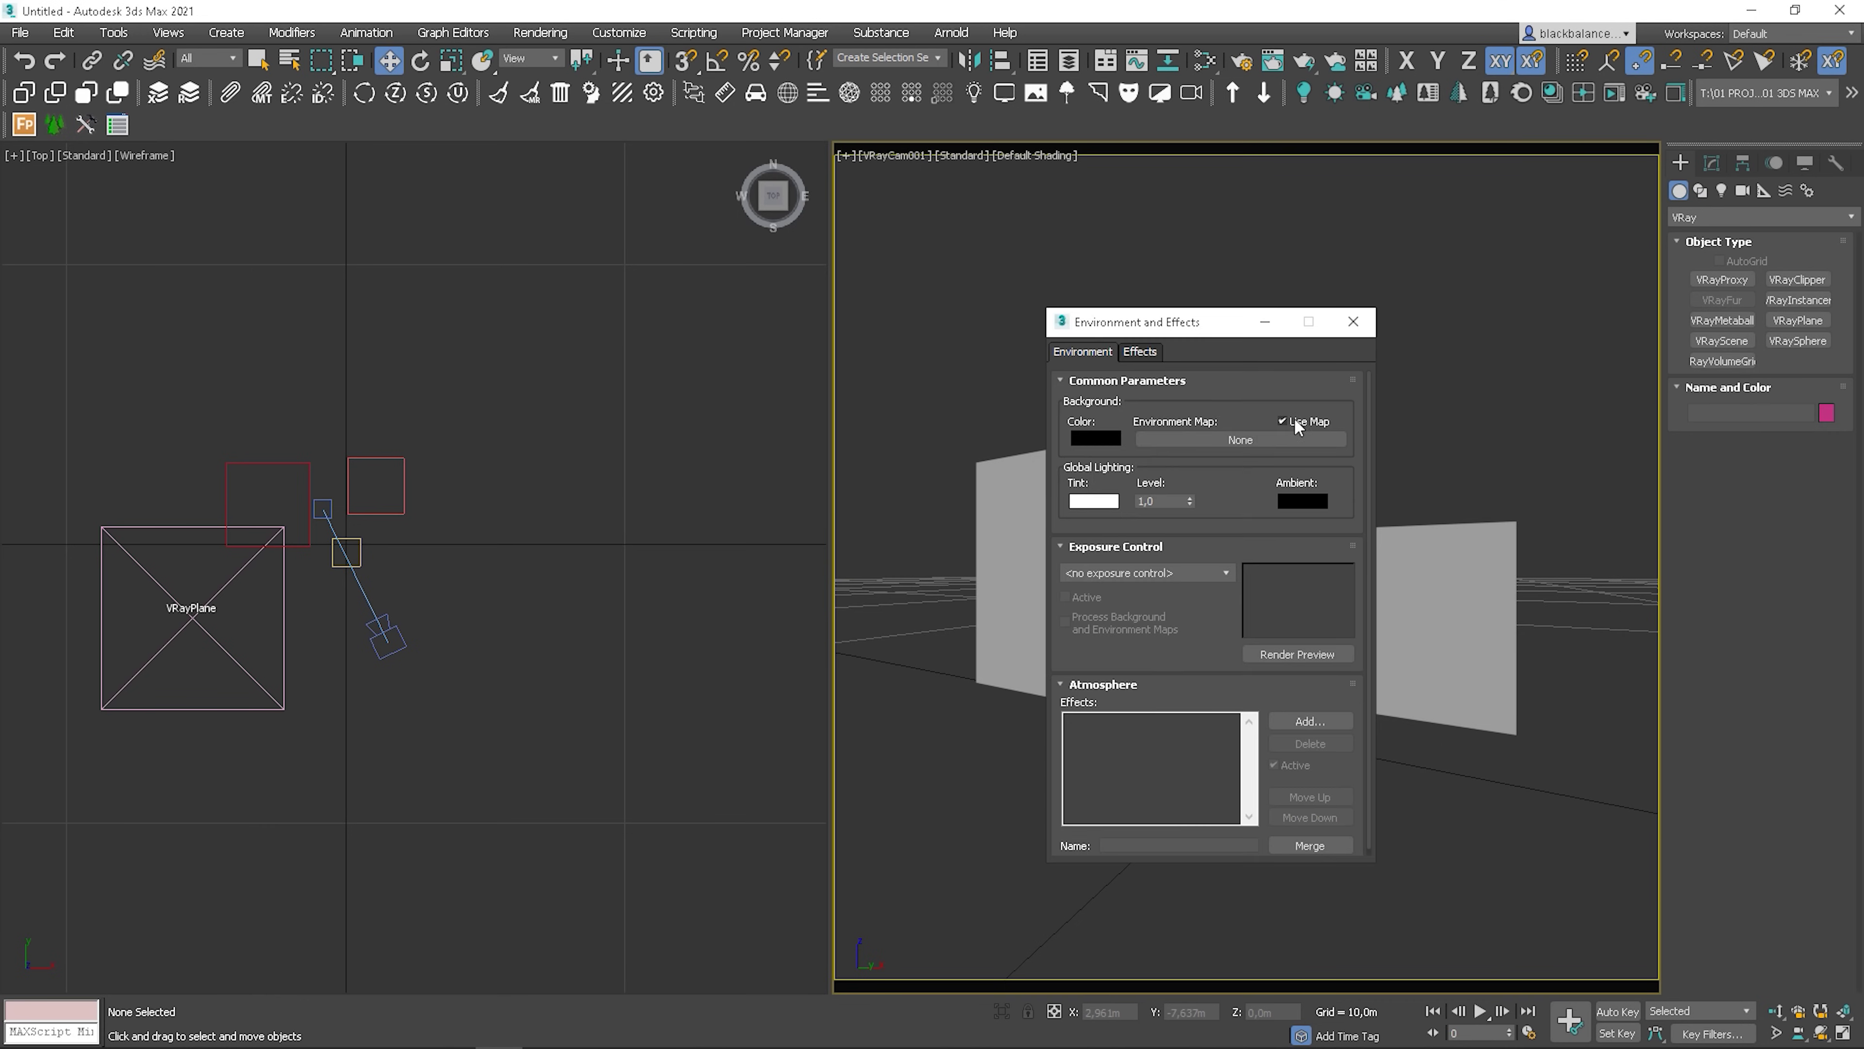
left_click(1273, 441)
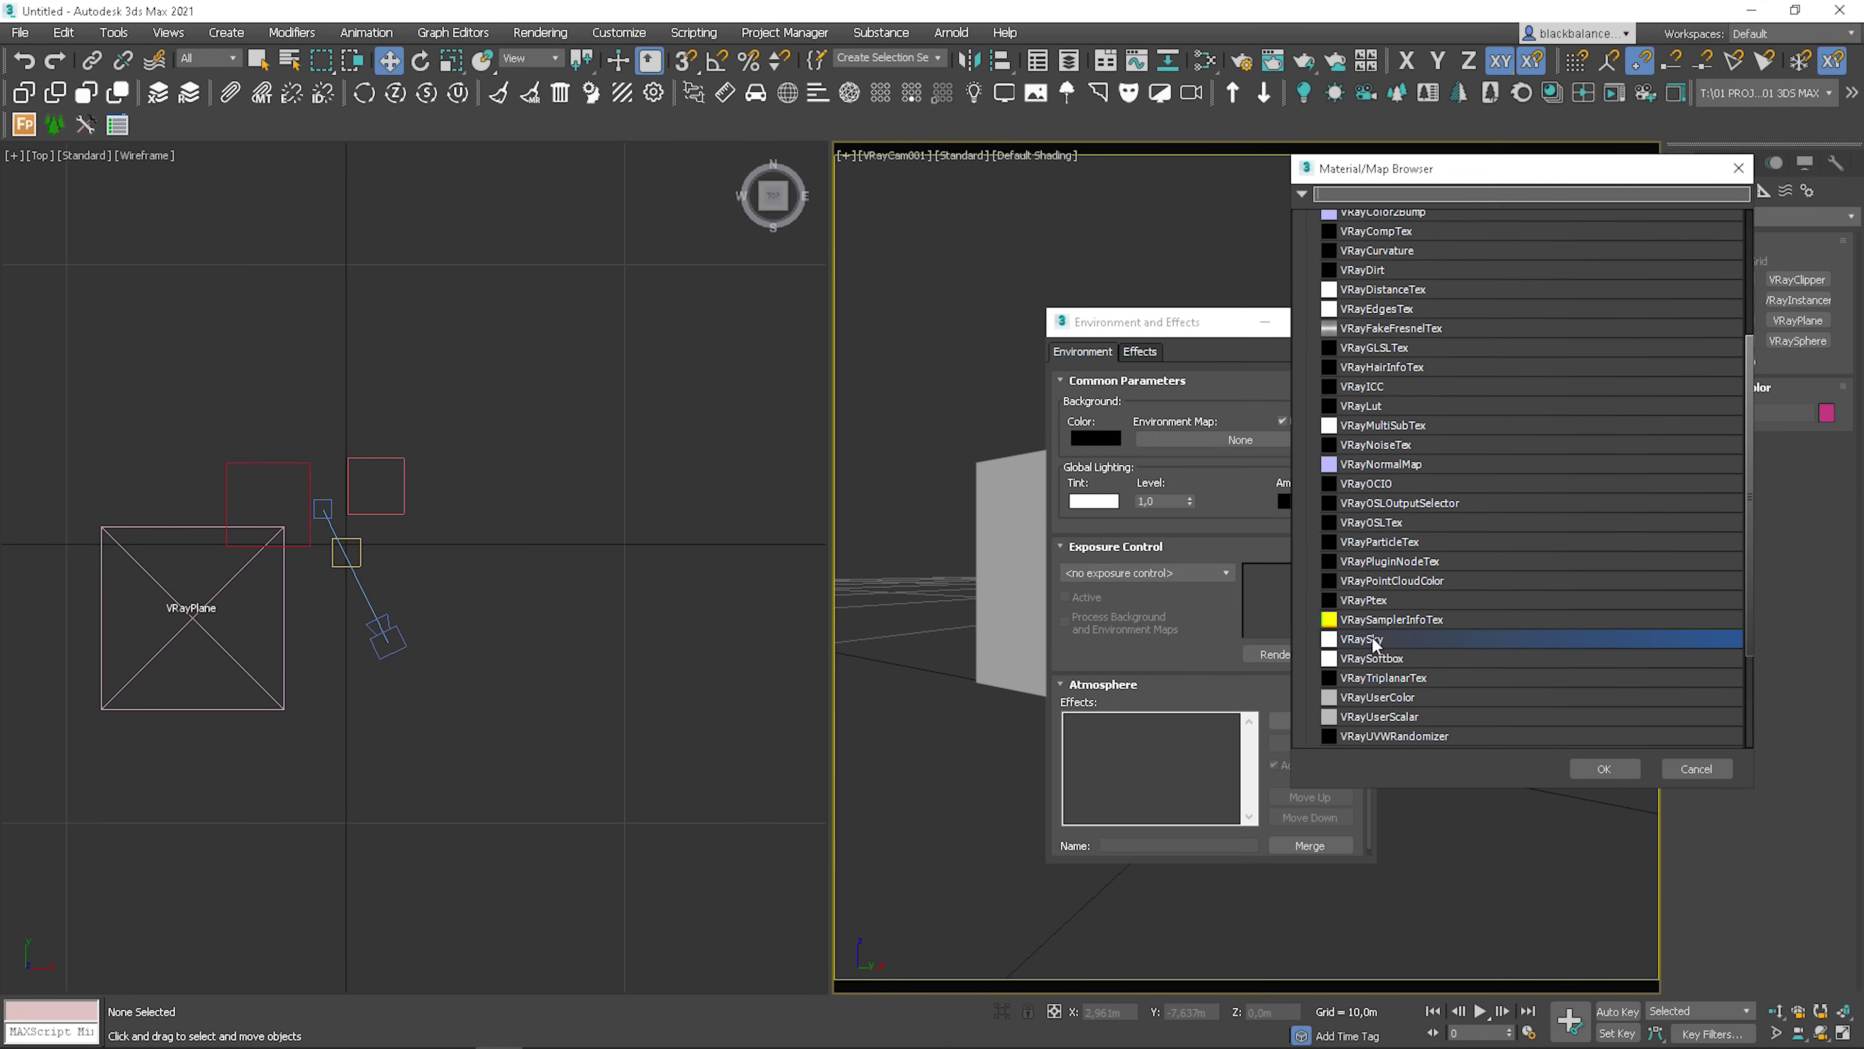
double_click(1402, 640)
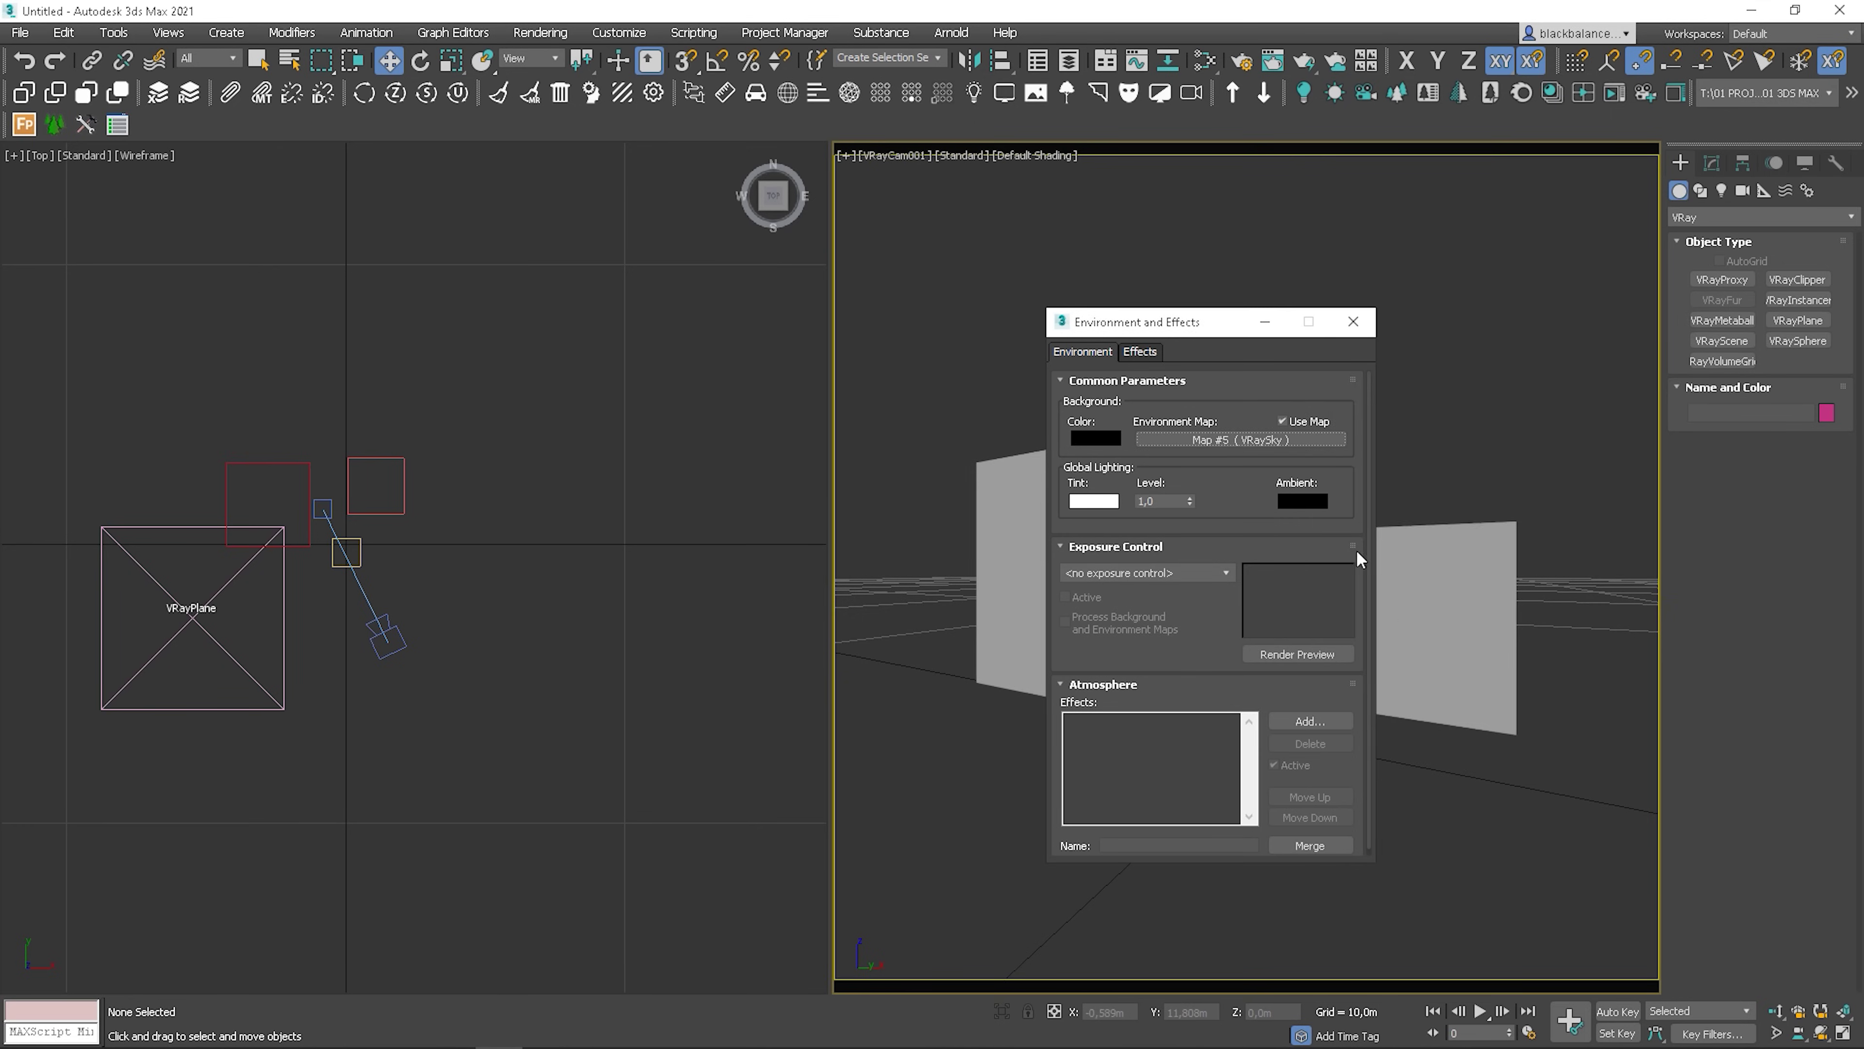
left_click(1353, 322)
Render the camera view interactively in the V-Ray Frame Buffer to check the VRaySky lighting, and close the frame buffer
right_click(1291, 339)
left_click(1328, 548)
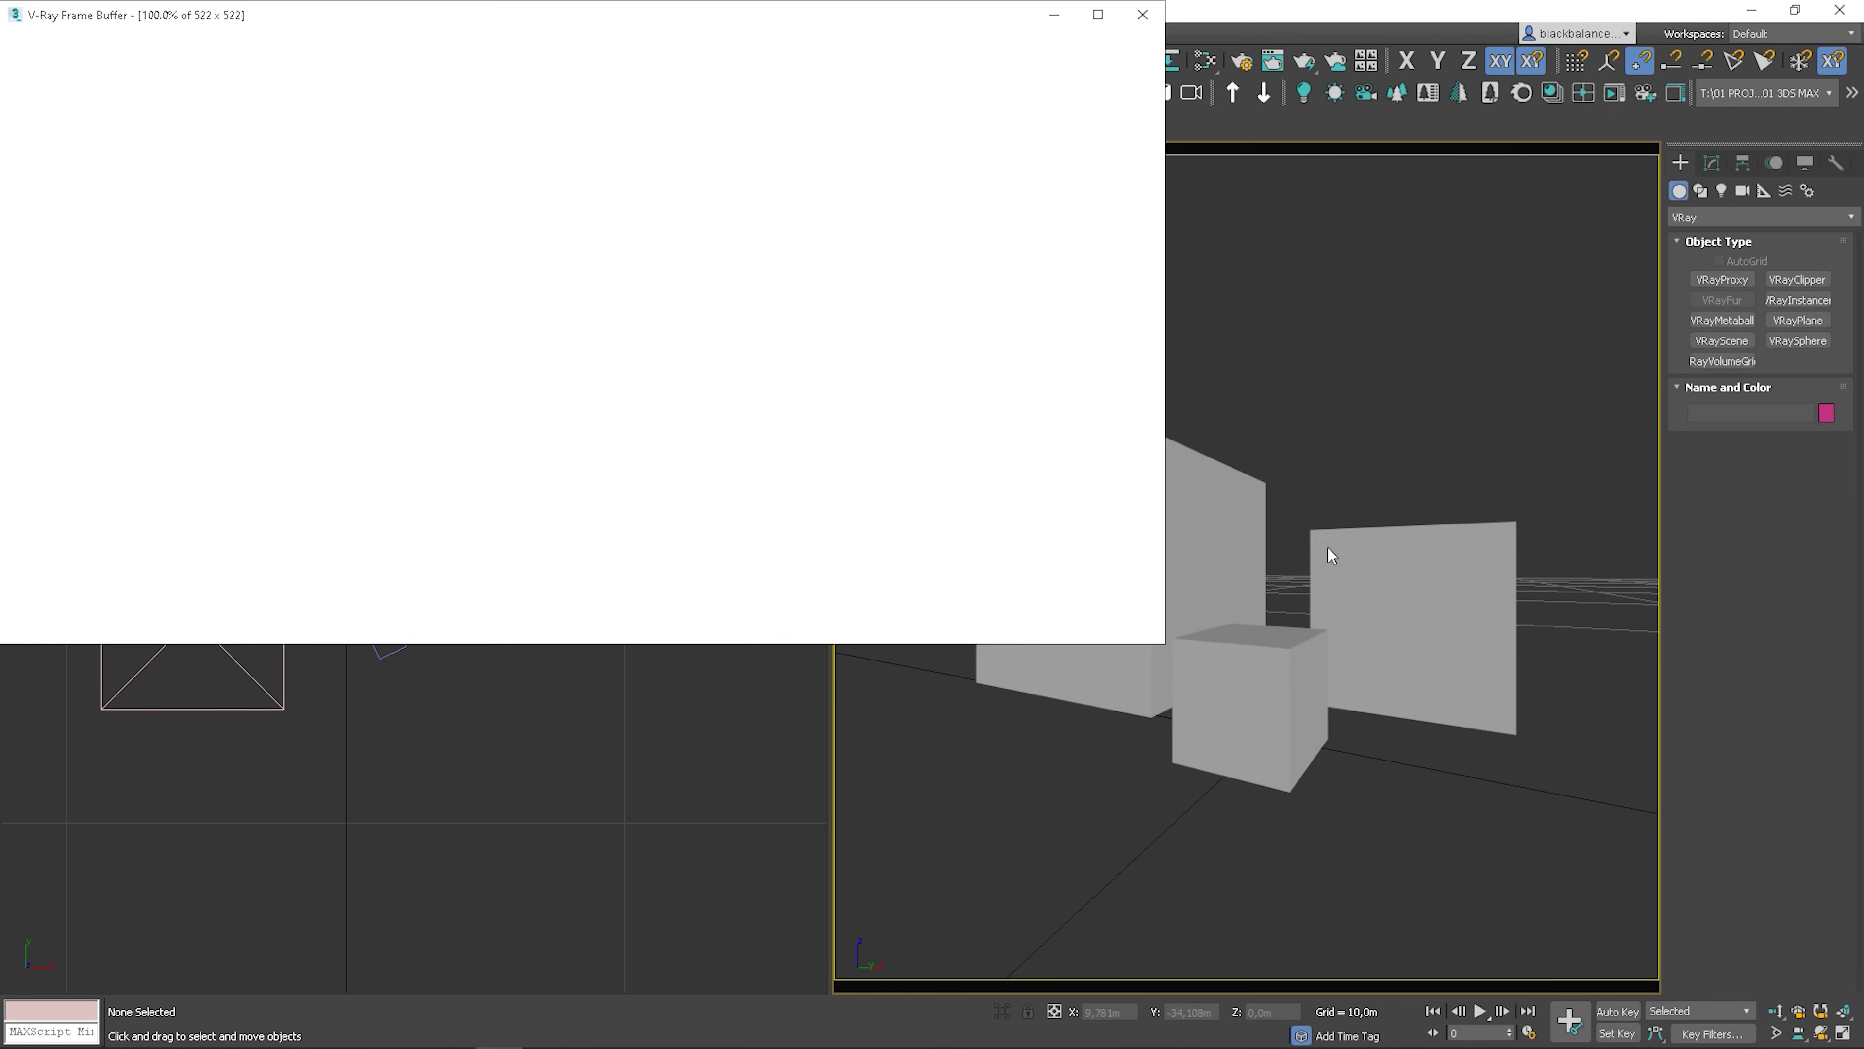
left_click(767, 75)
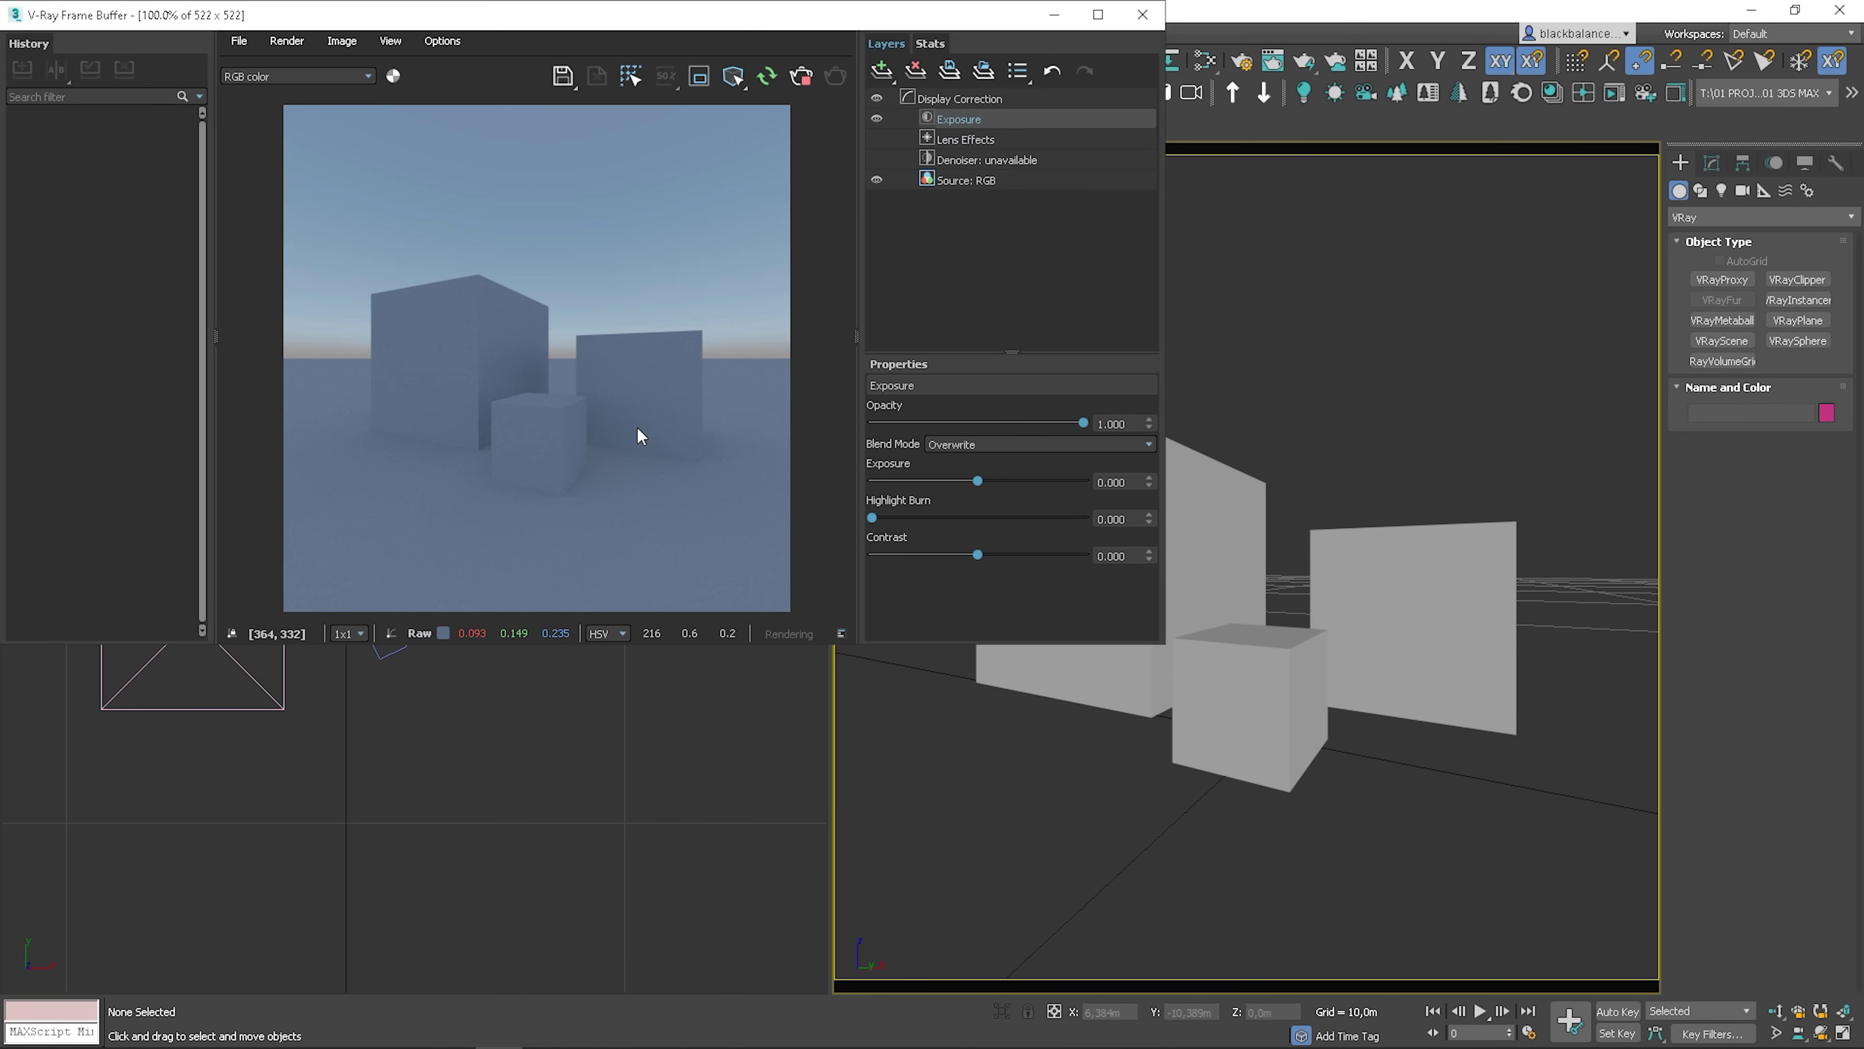
left_click(1142, 17)
Create a VRayLight in the empty area beside the camera in the Top view and set its type to Dome
left_click(1722, 192)
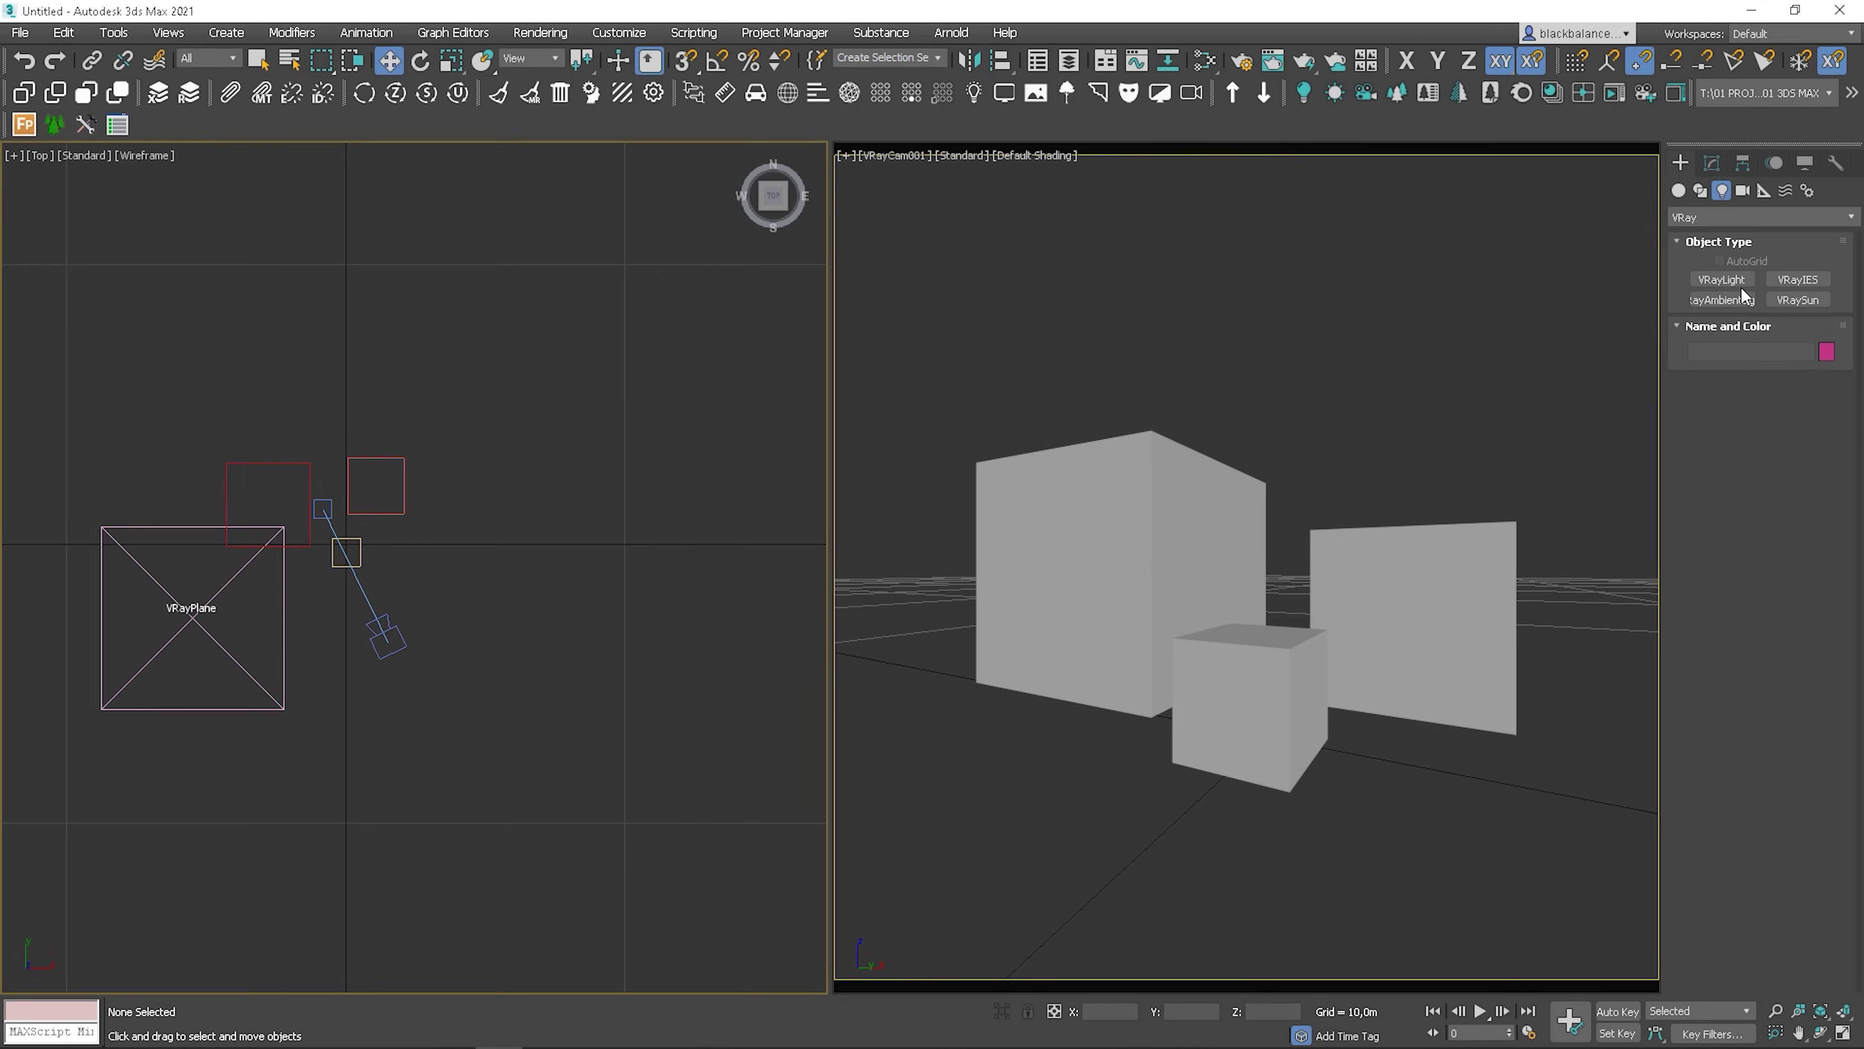
left_click(1722, 279)
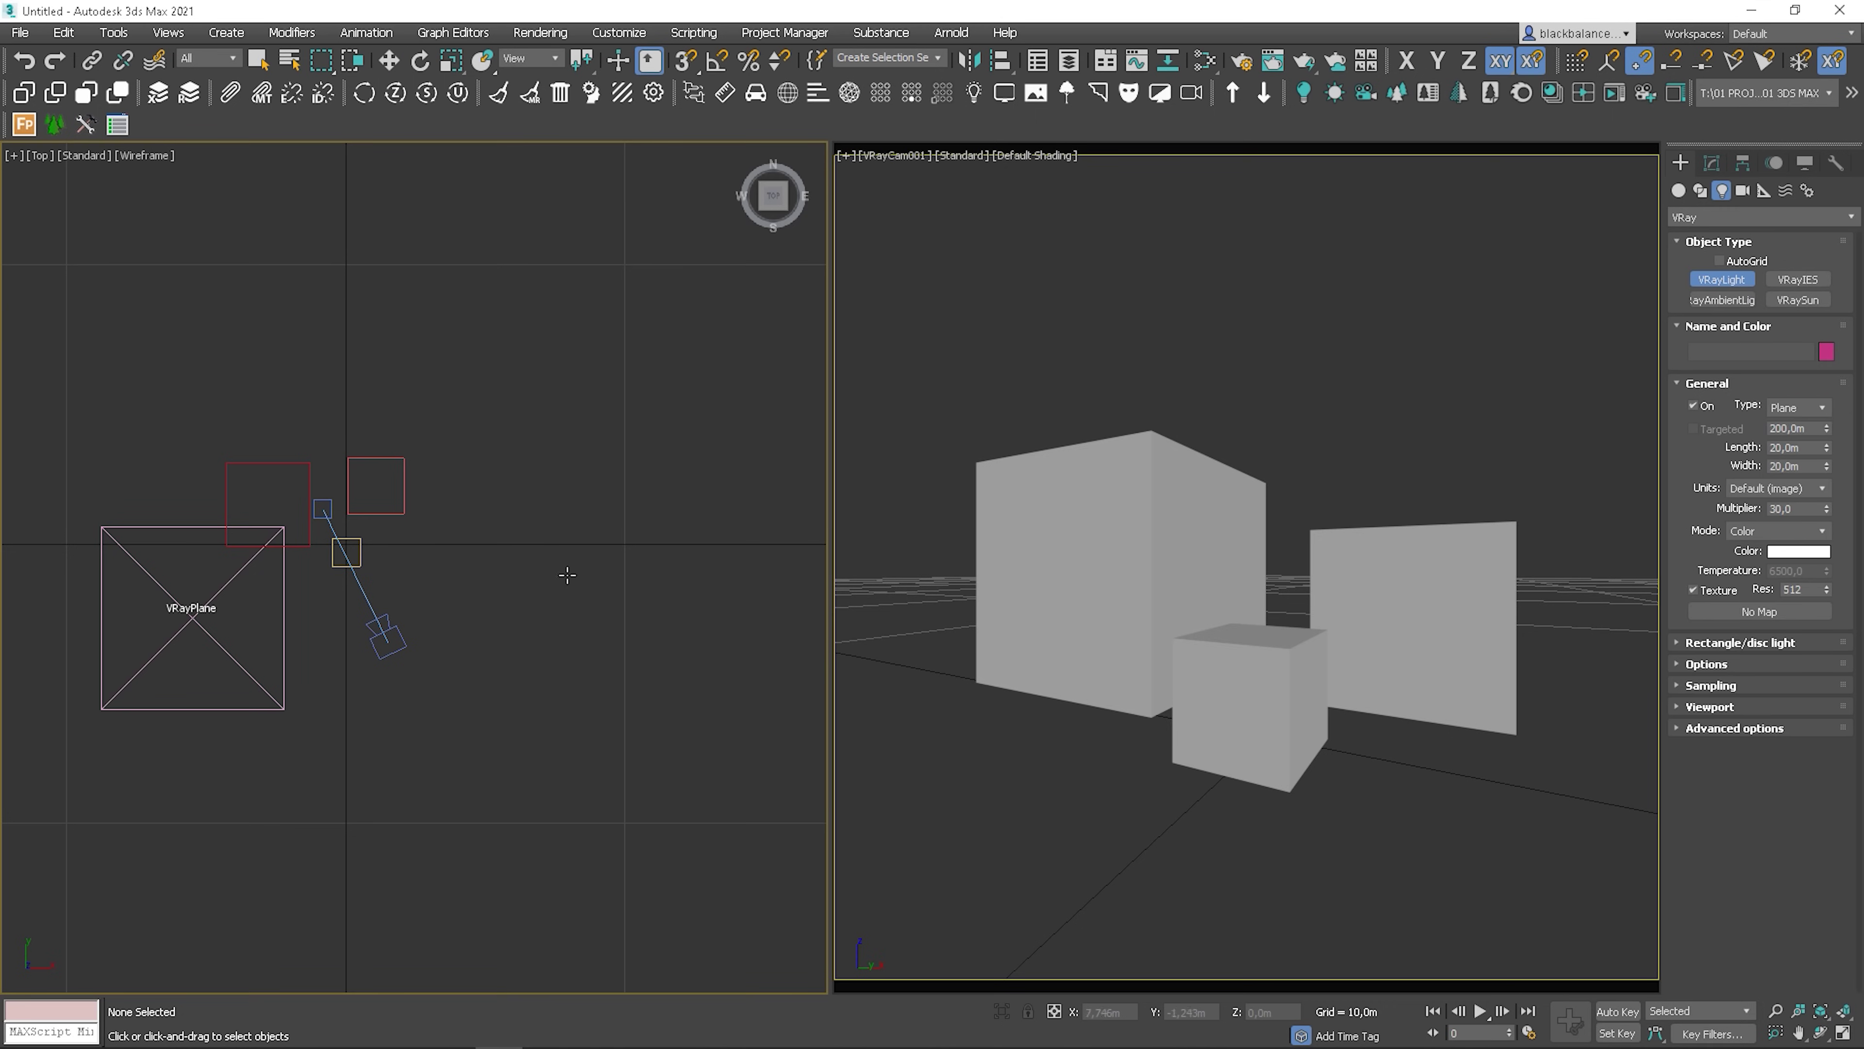
left_click_drag(567, 573, 488, 655)
left_click(1712, 162)
left_click(1799, 445)
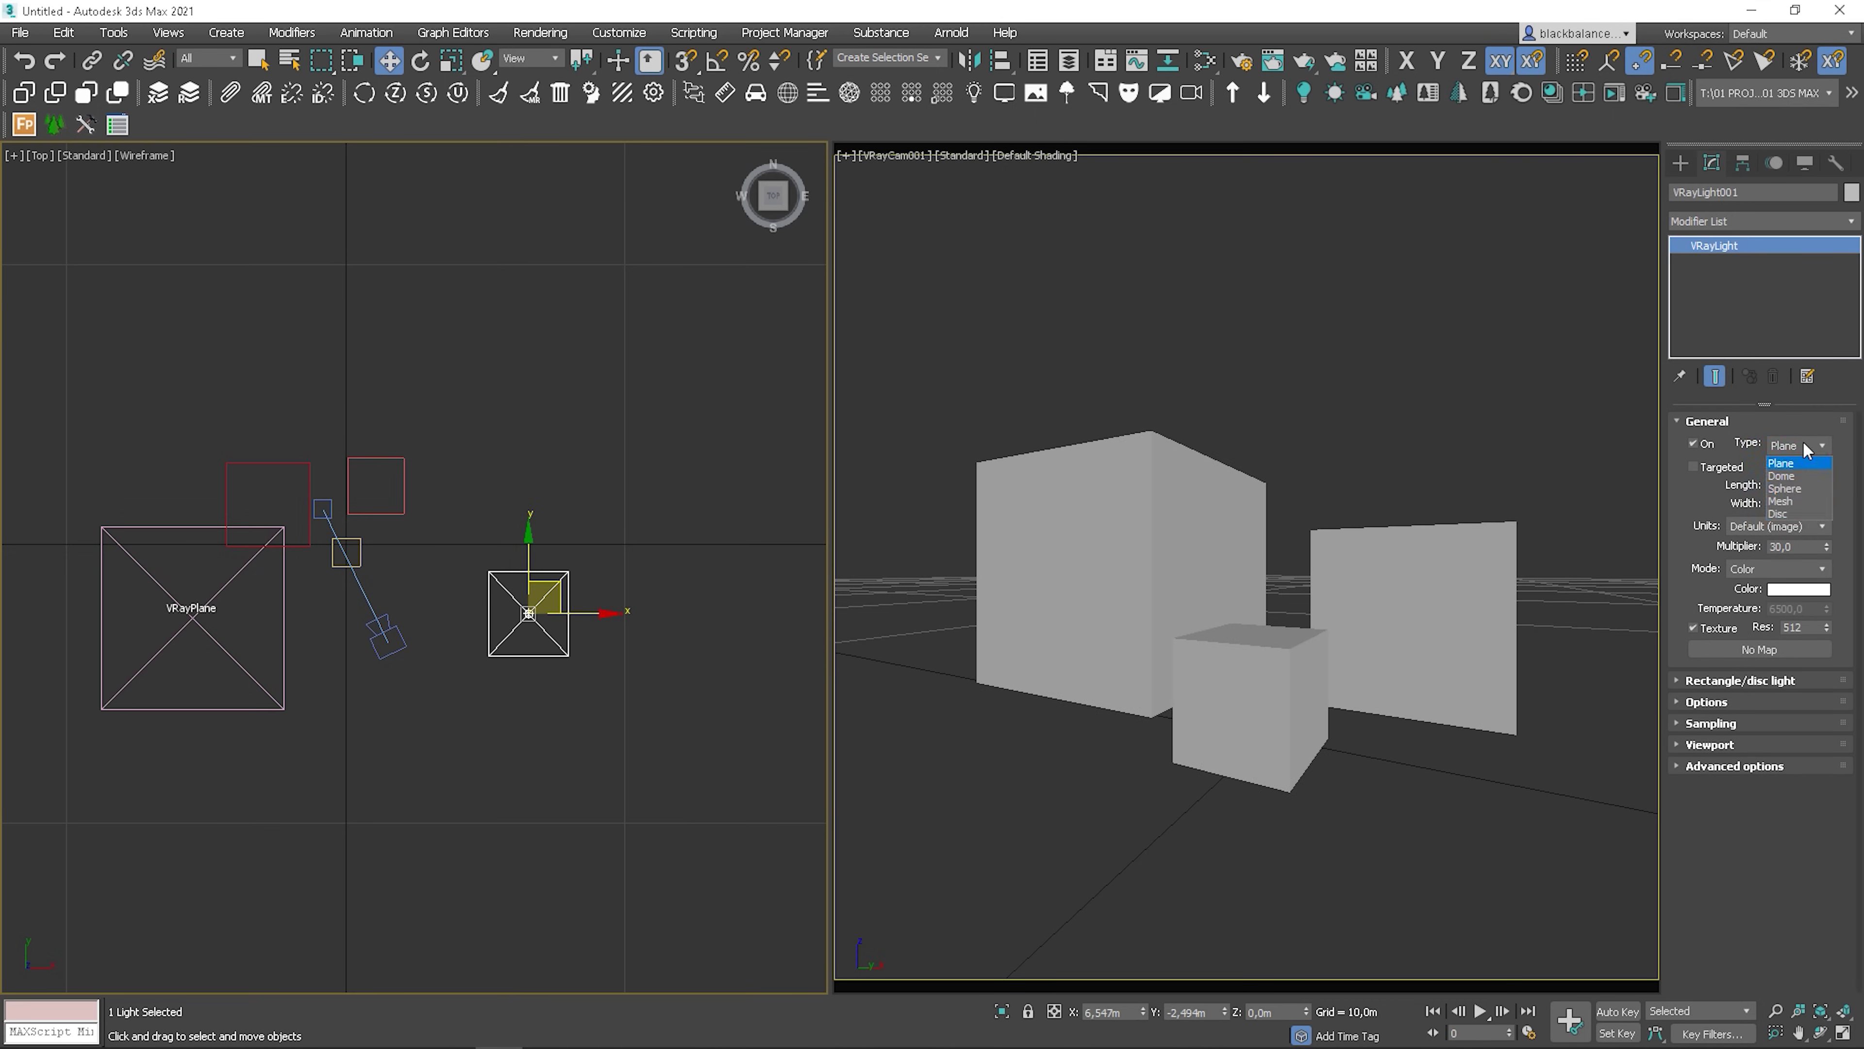
left_click(1796, 478)
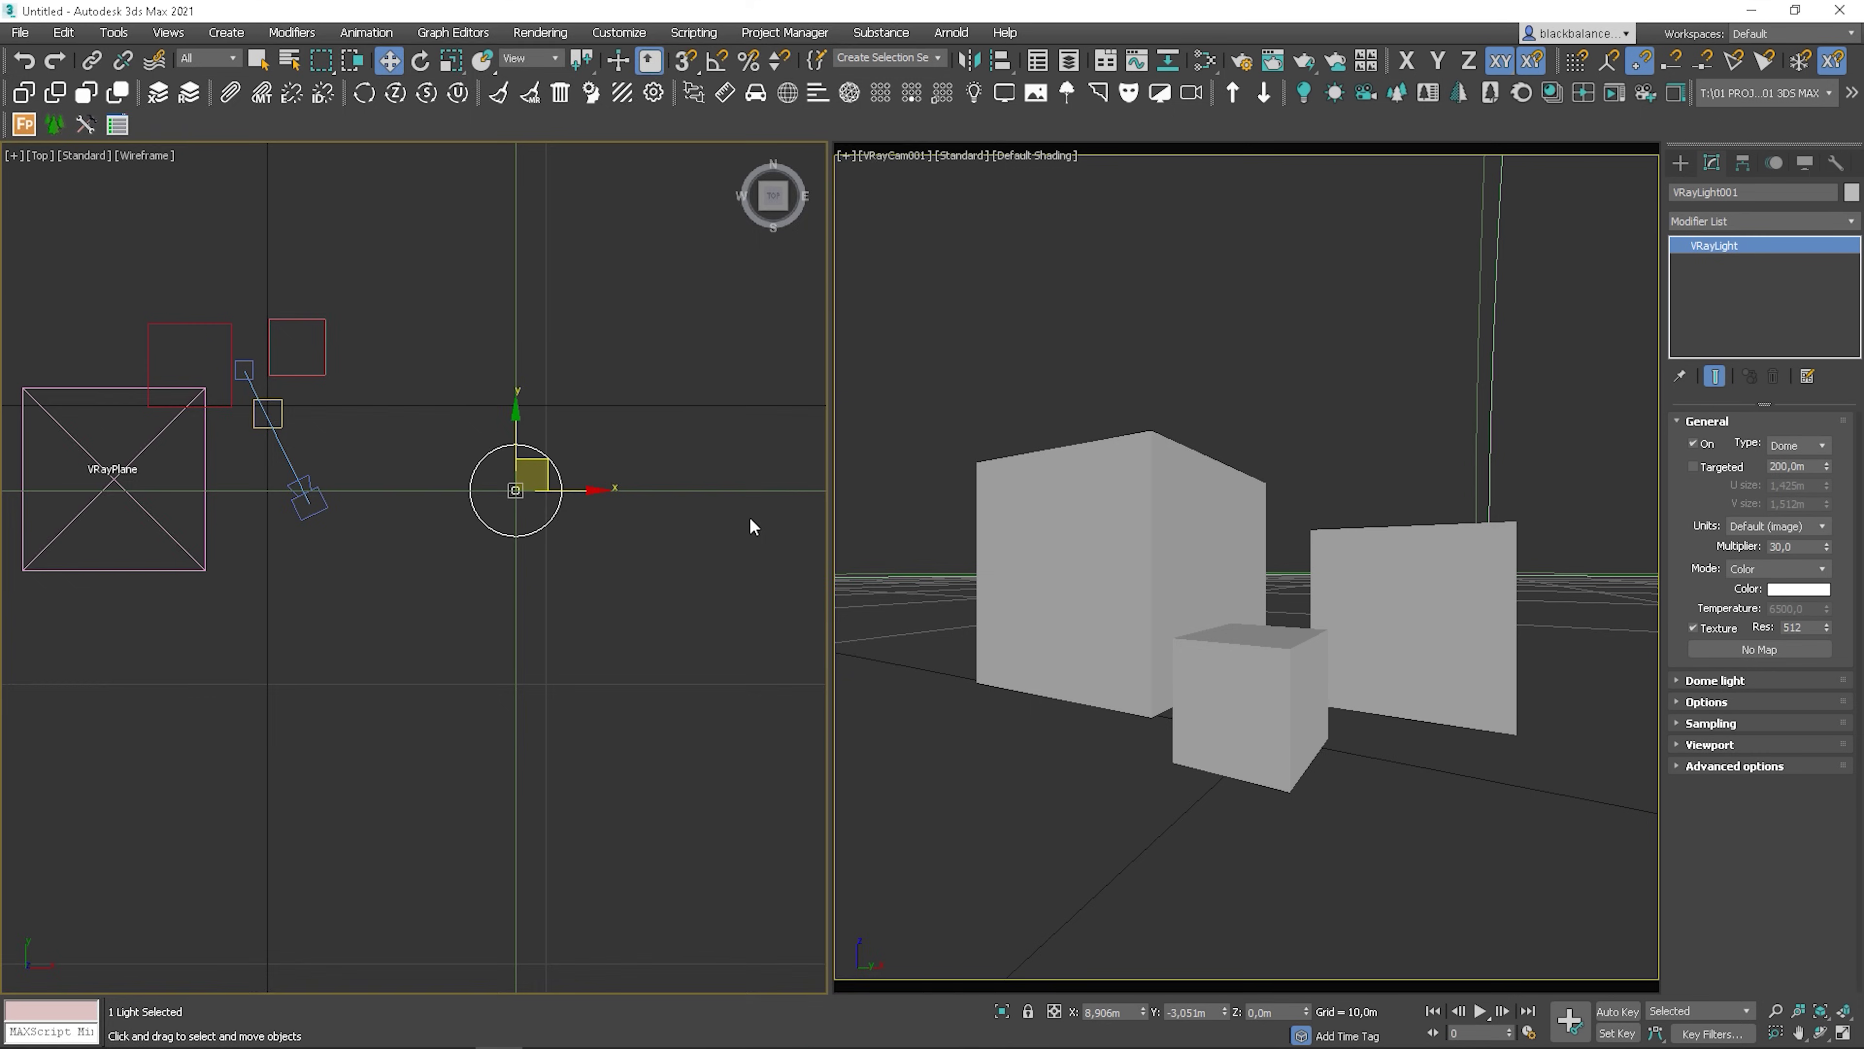
Add a VRayBitmap node in the Slate Material Editor and load HdrSkyCloudy004_HDR_6K.exr into it
key("m")
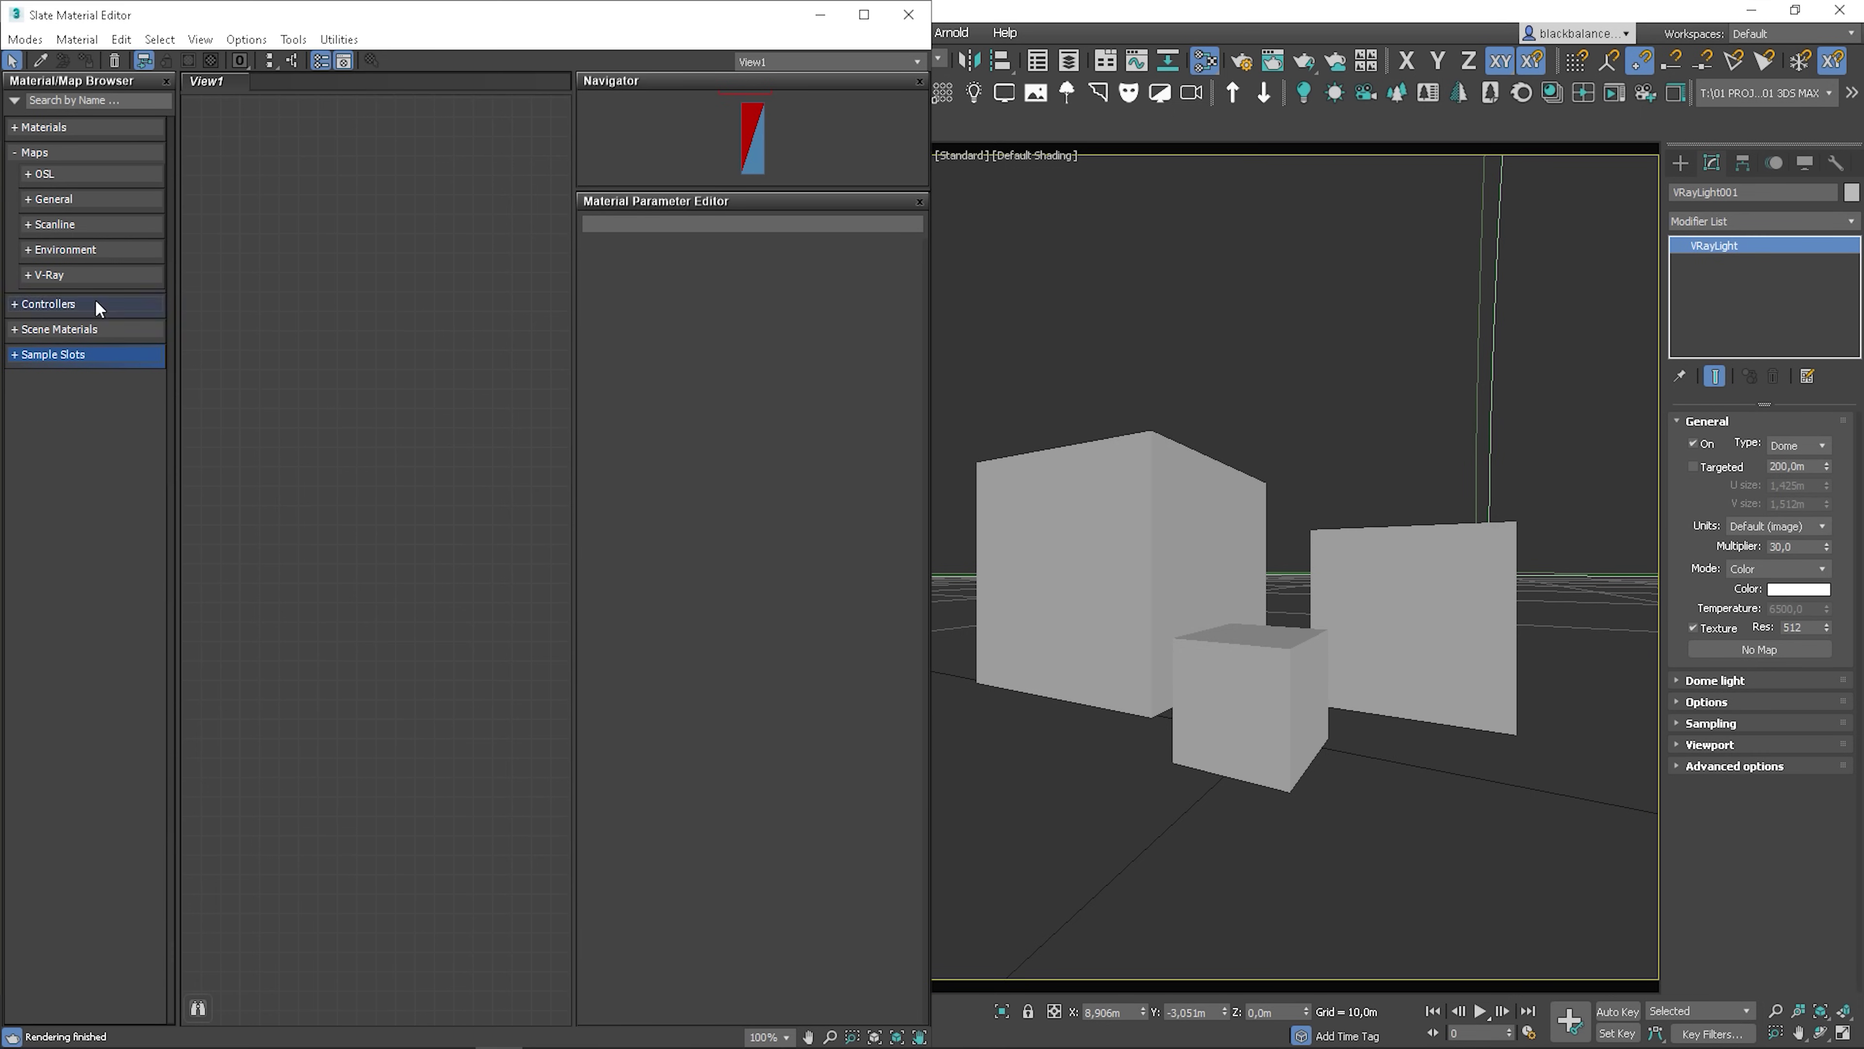
left_click(81, 281)
left_click(82, 280)
left_click_drag(83, 294, 375, 366)
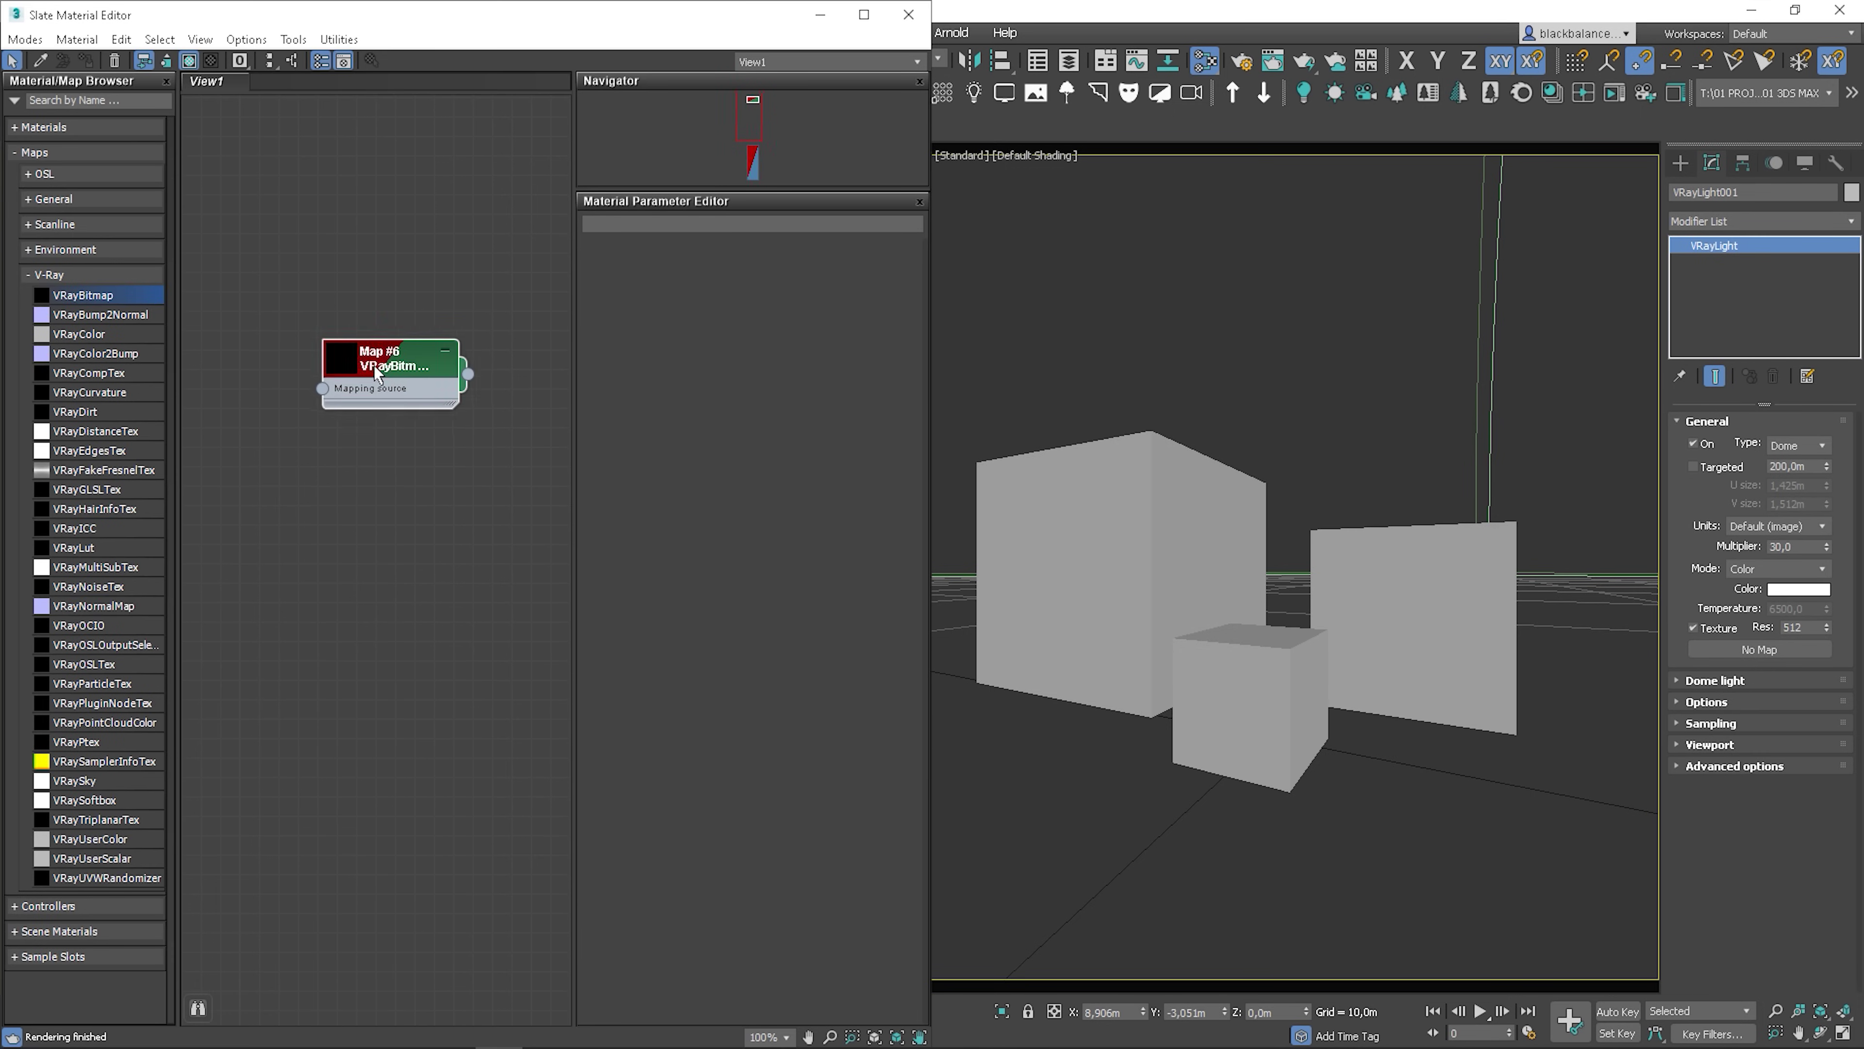
double_click(392, 368)
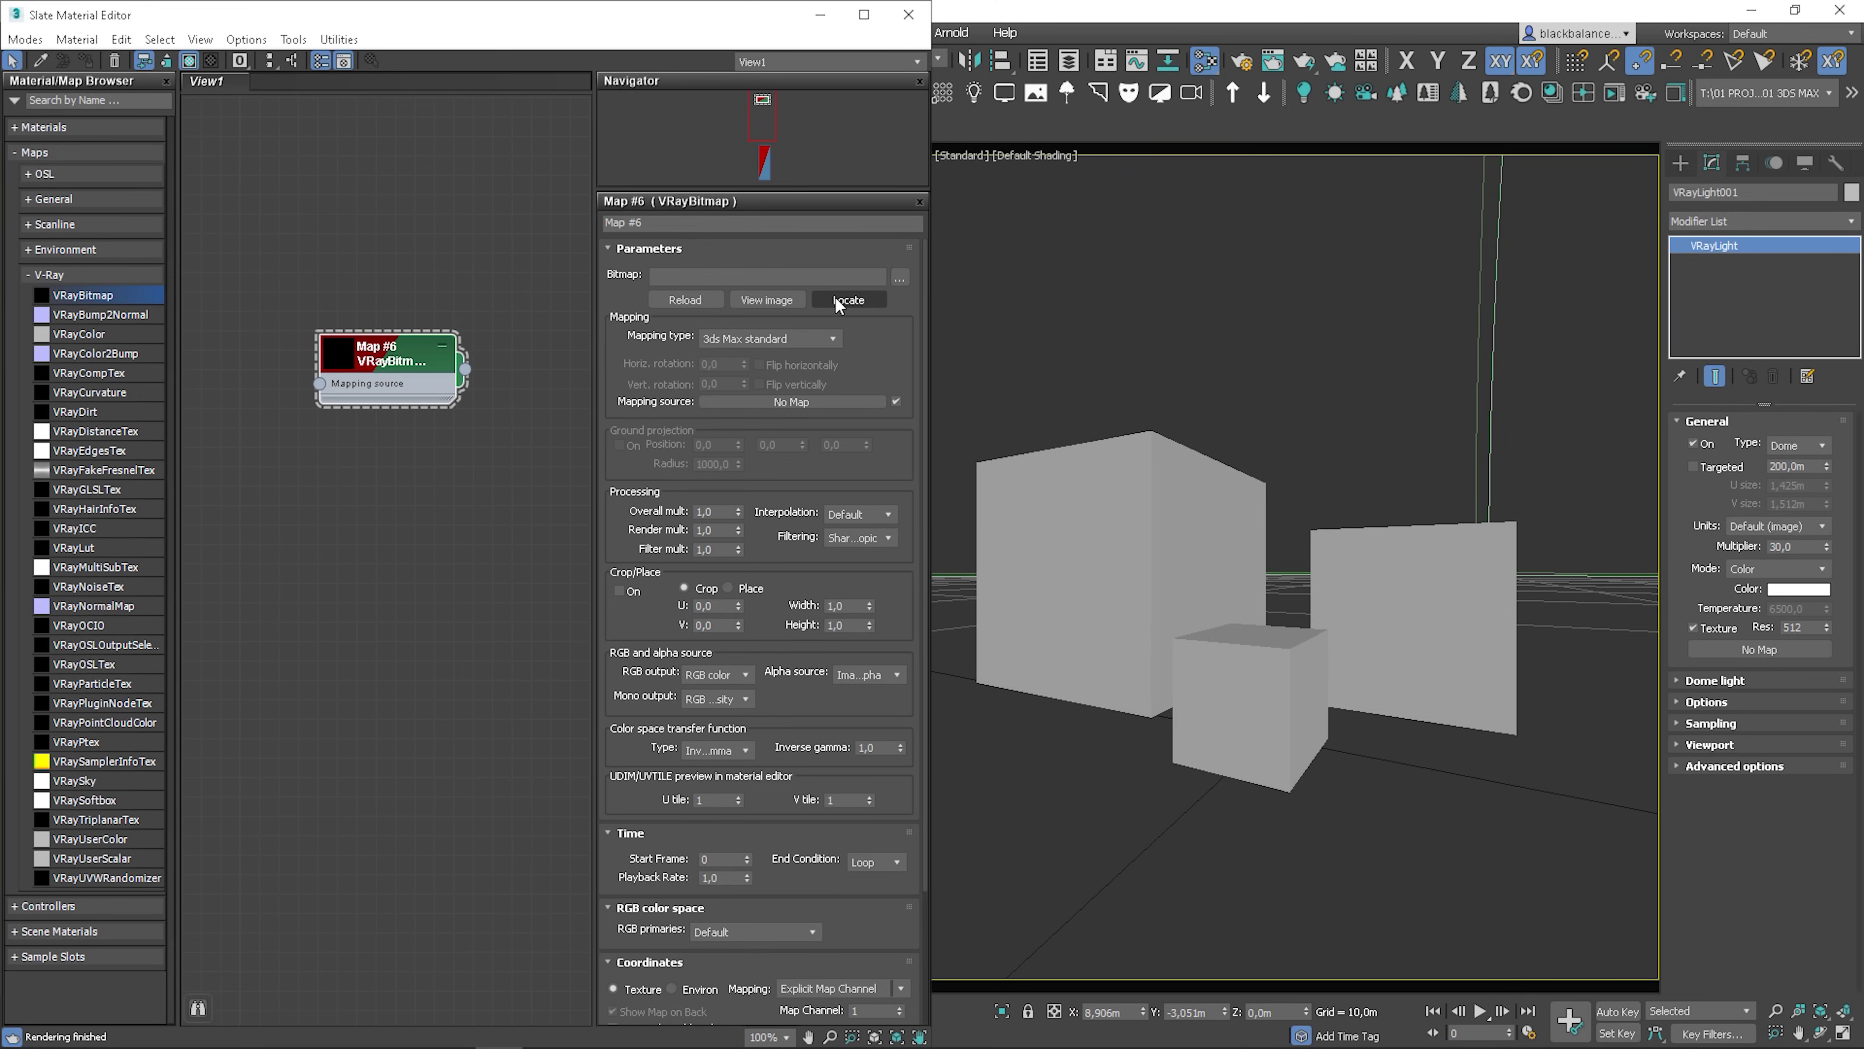
left_click(898, 278)
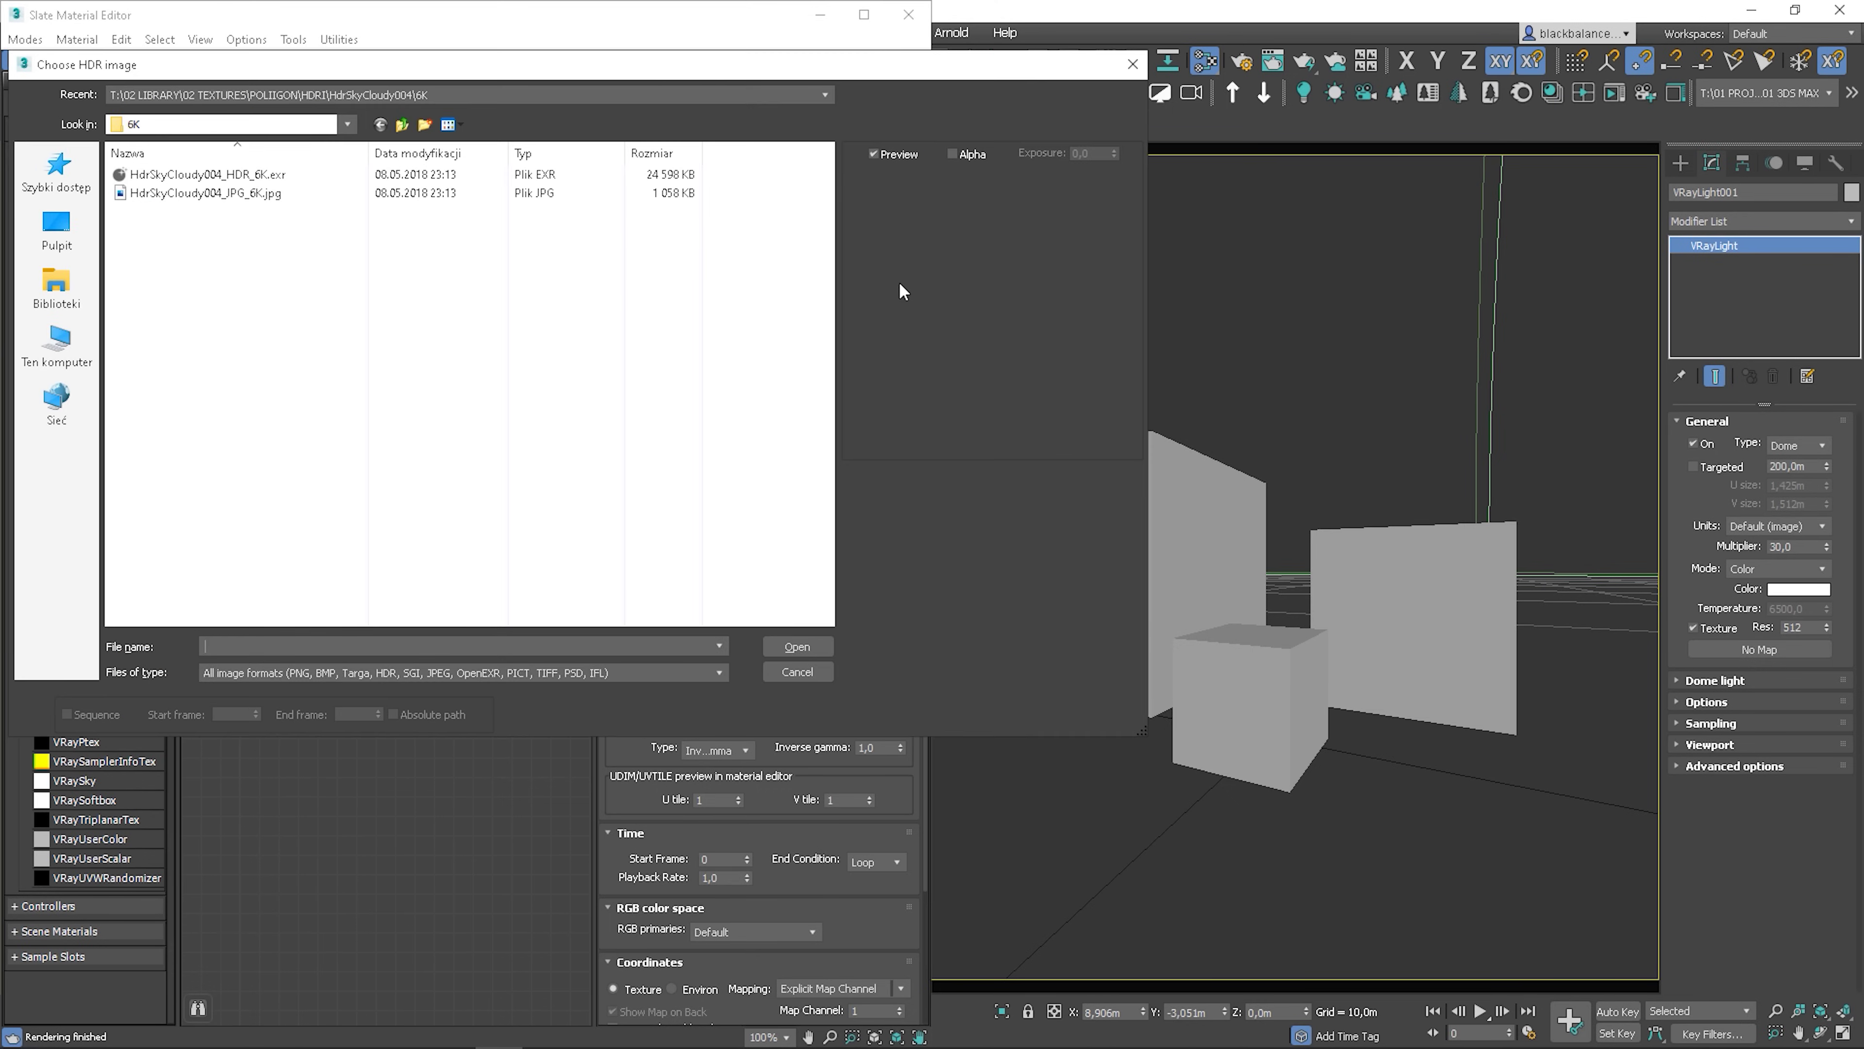
double_click(263, 176)
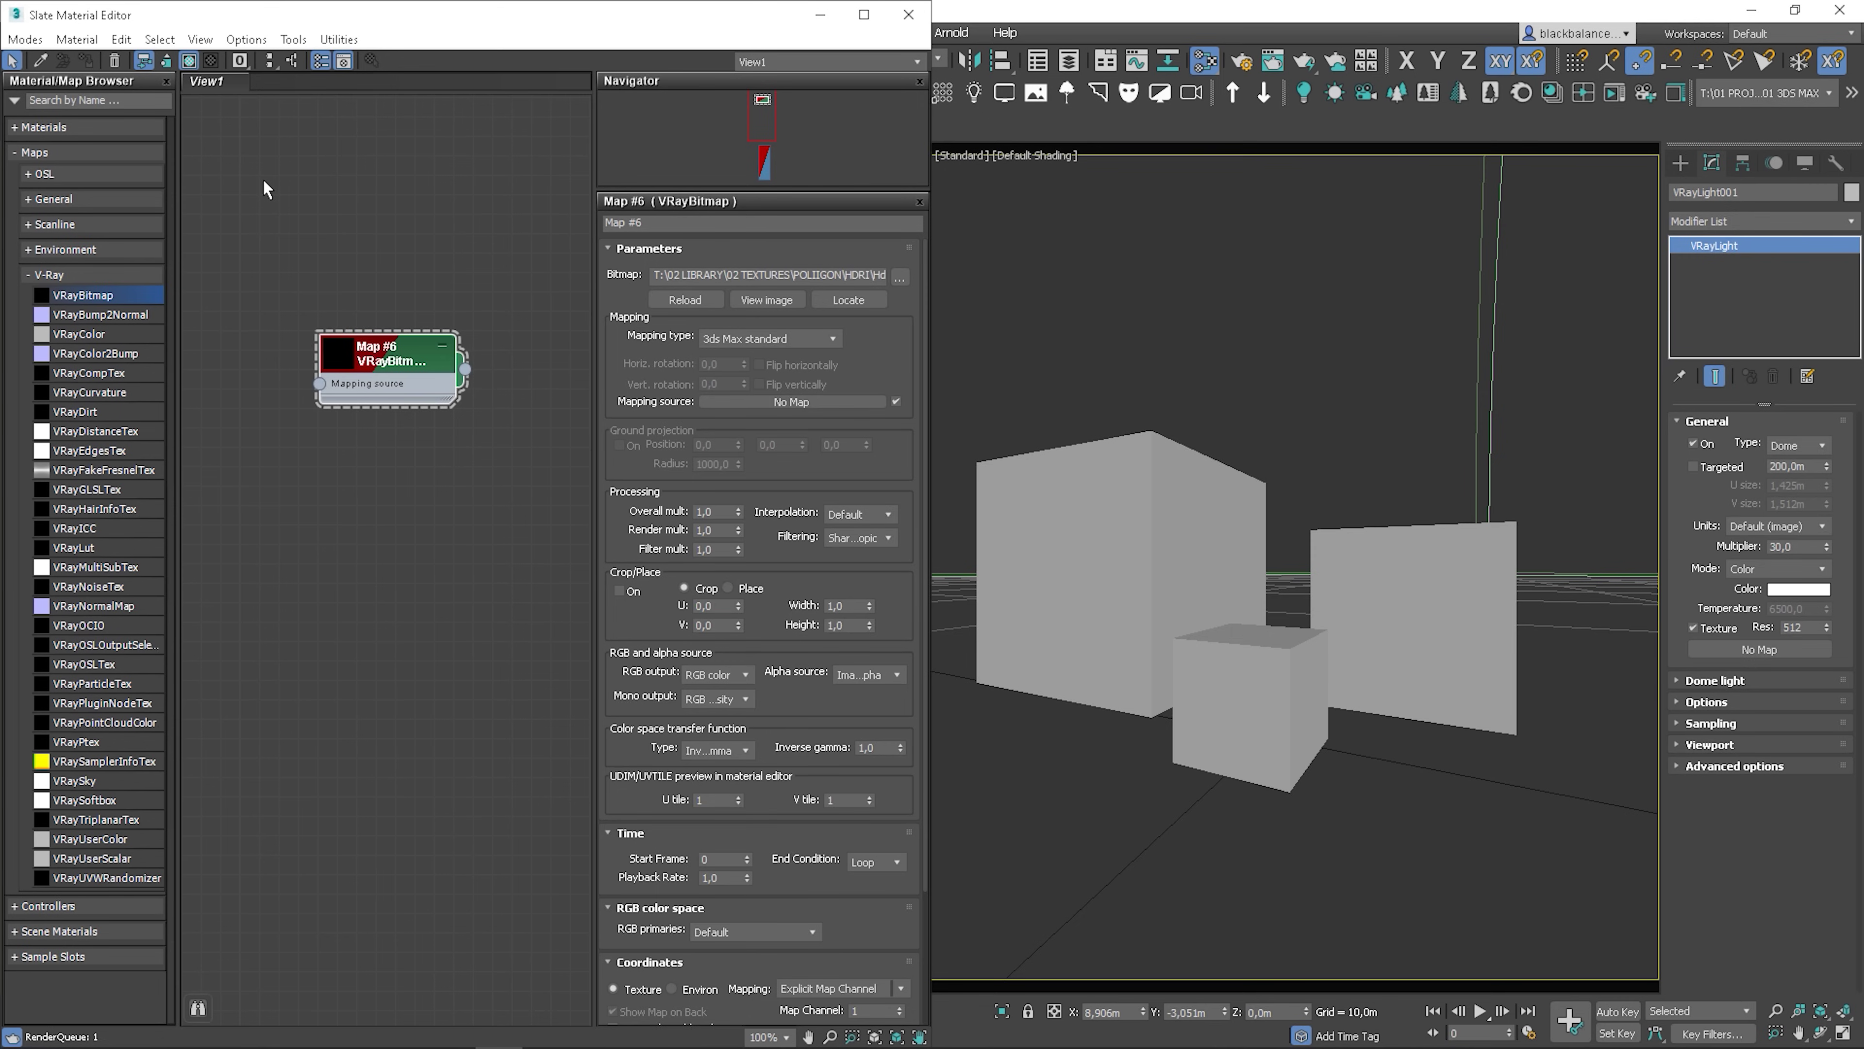
Enlarge the VRayBitmap node's preview and set its mapping type to Spherical
double_click(342, 362)
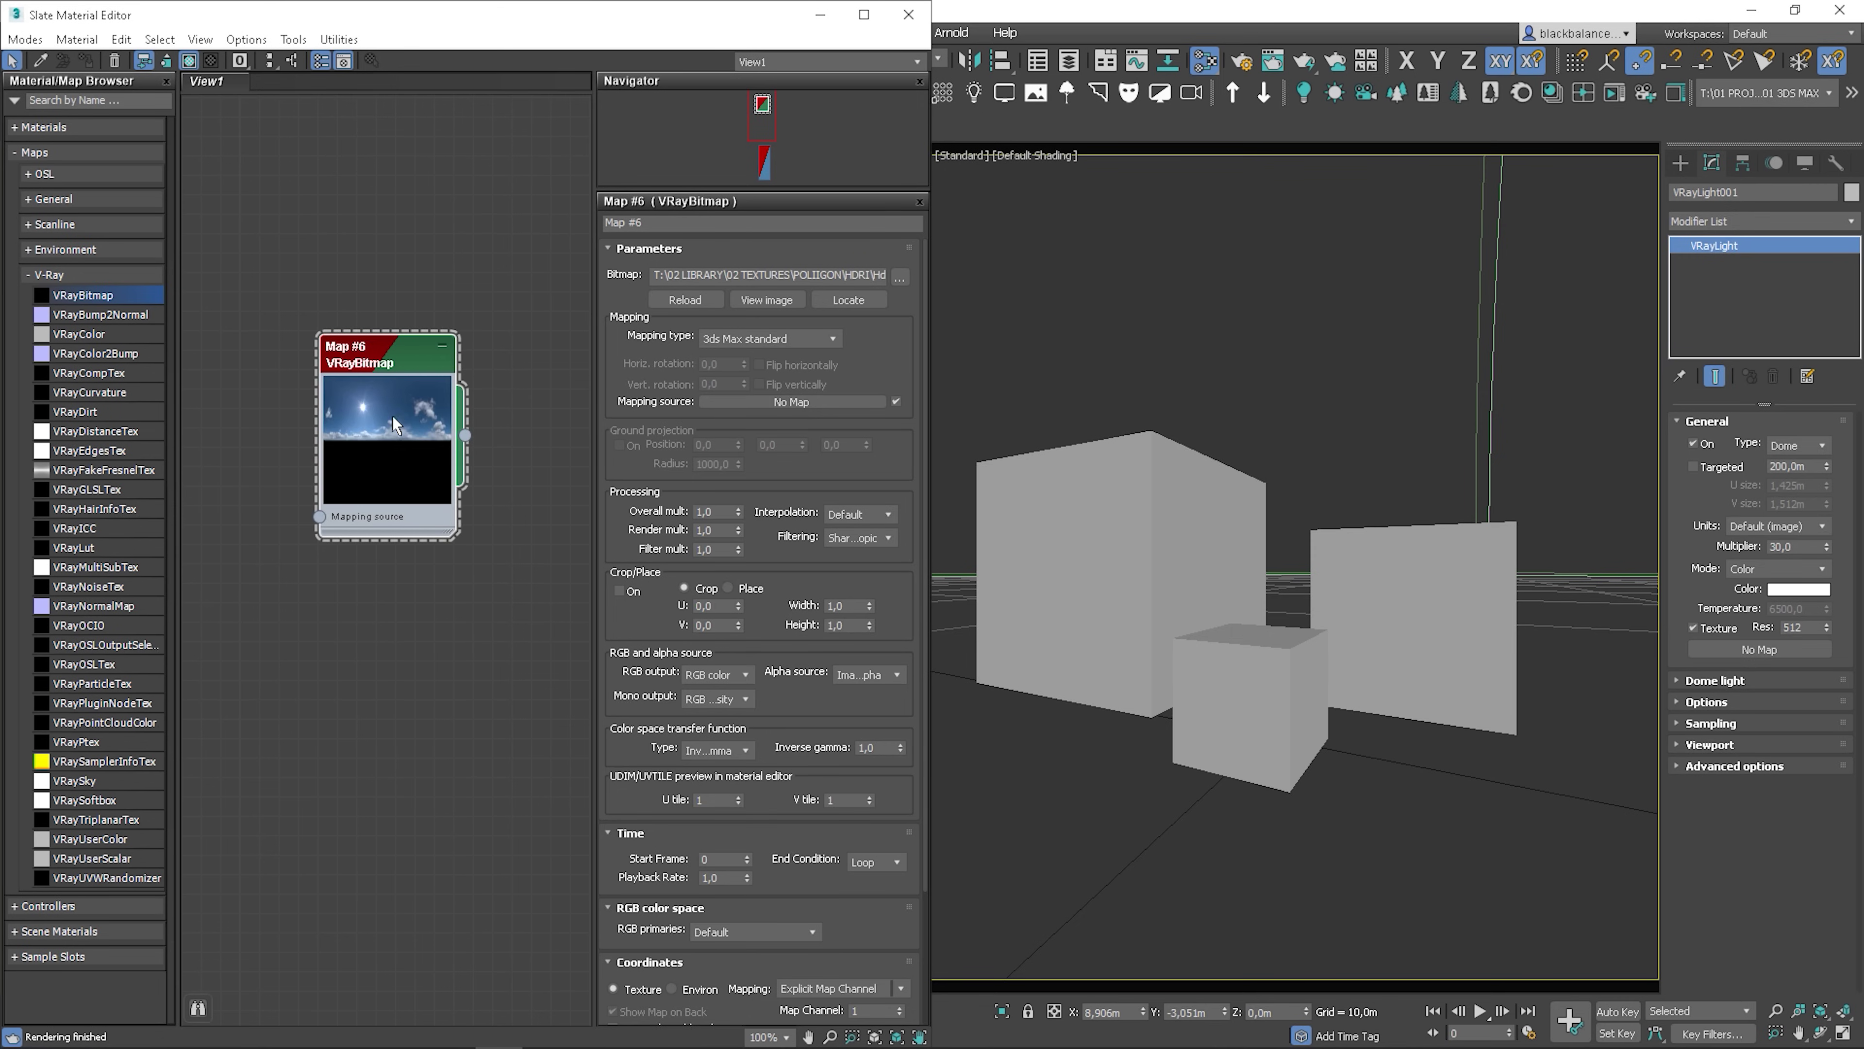
left_click_drag(452, 538, 432, 498)
left_click(761, 338)
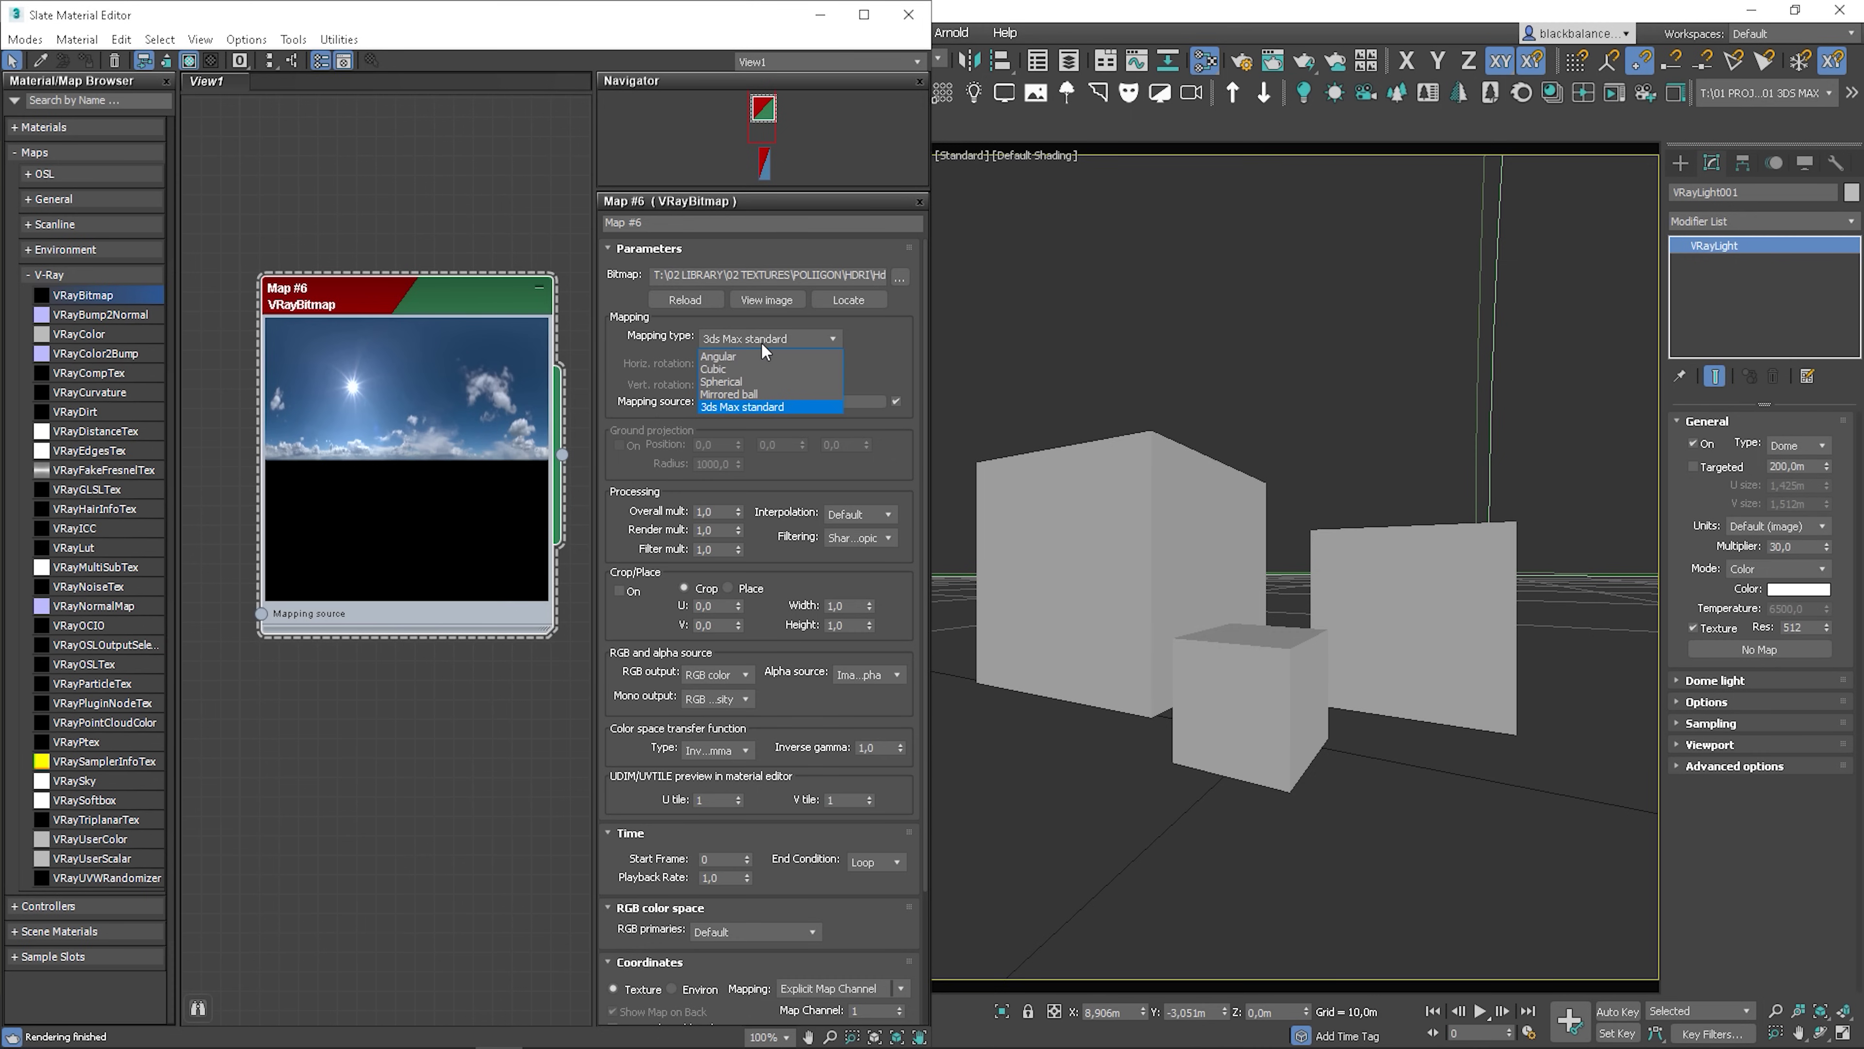
left_click(742, 379)
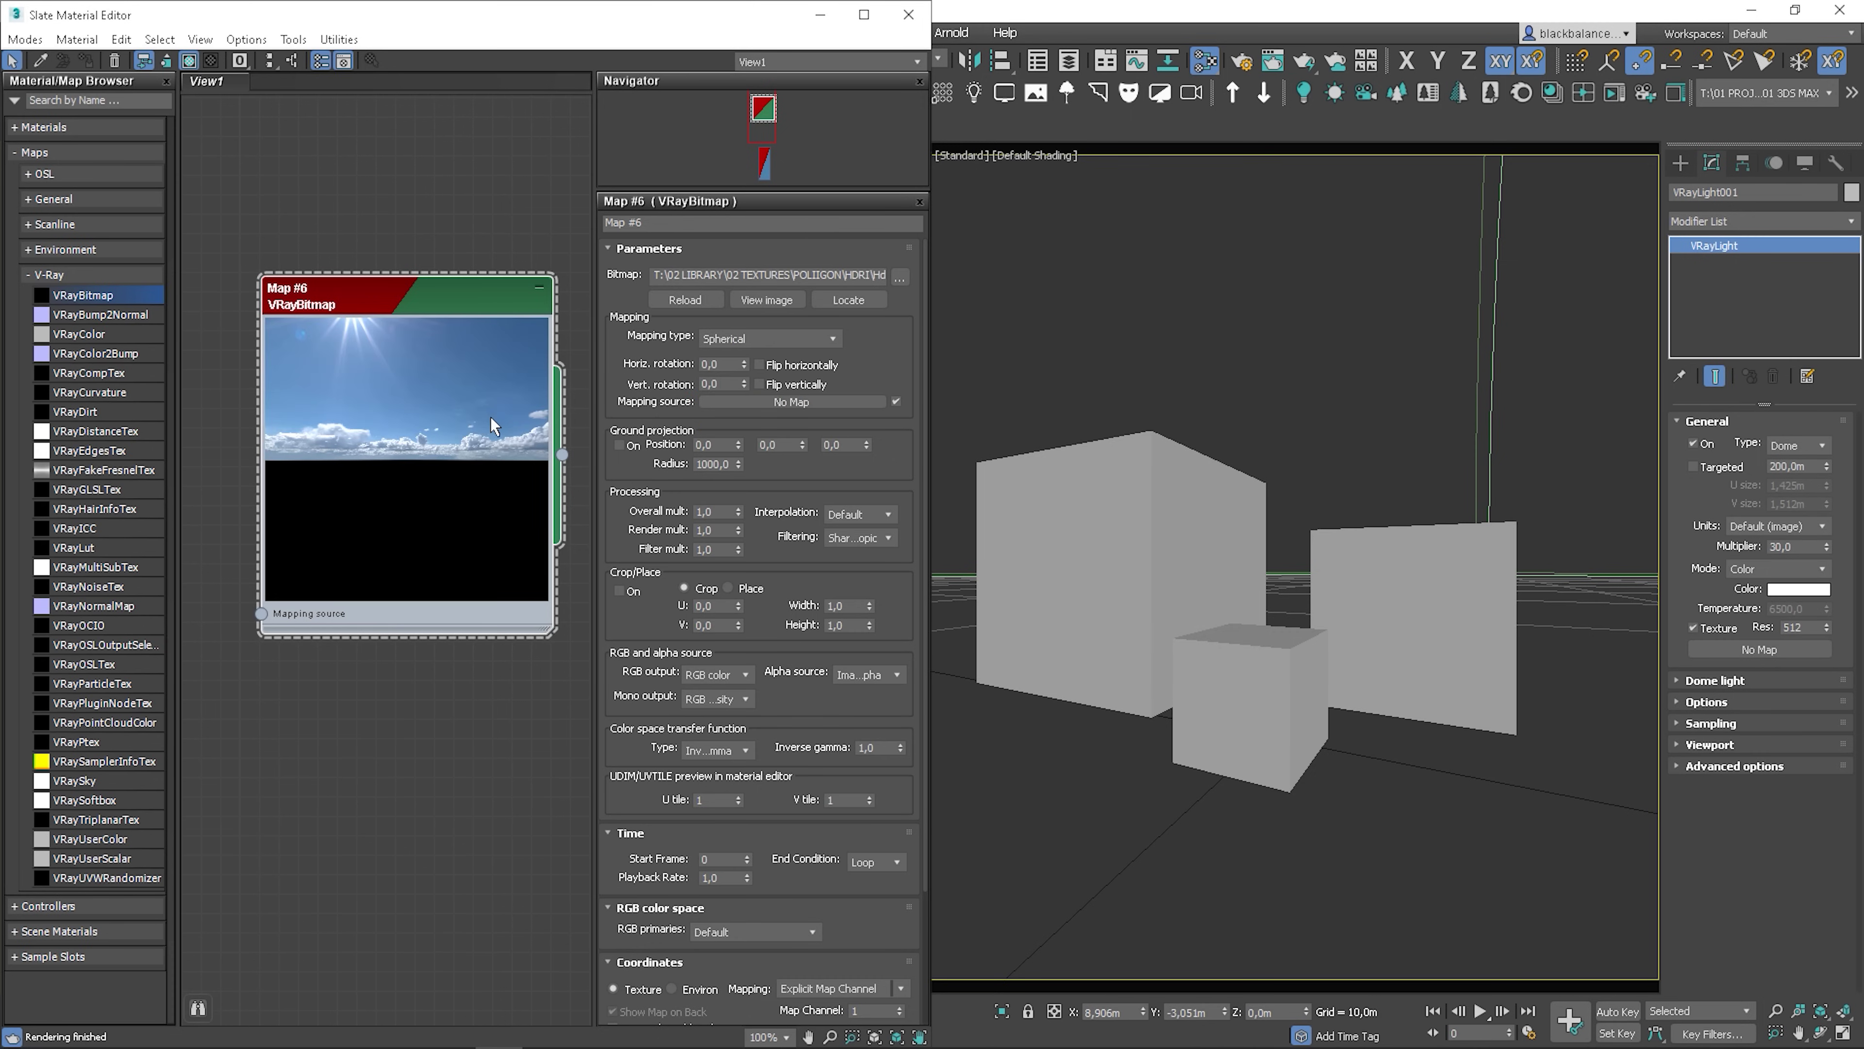
Assign the VRayBitmap to the dome light's texture slot as an instance and close the material editor
left_click_drag(491, 417, 1748, 649)
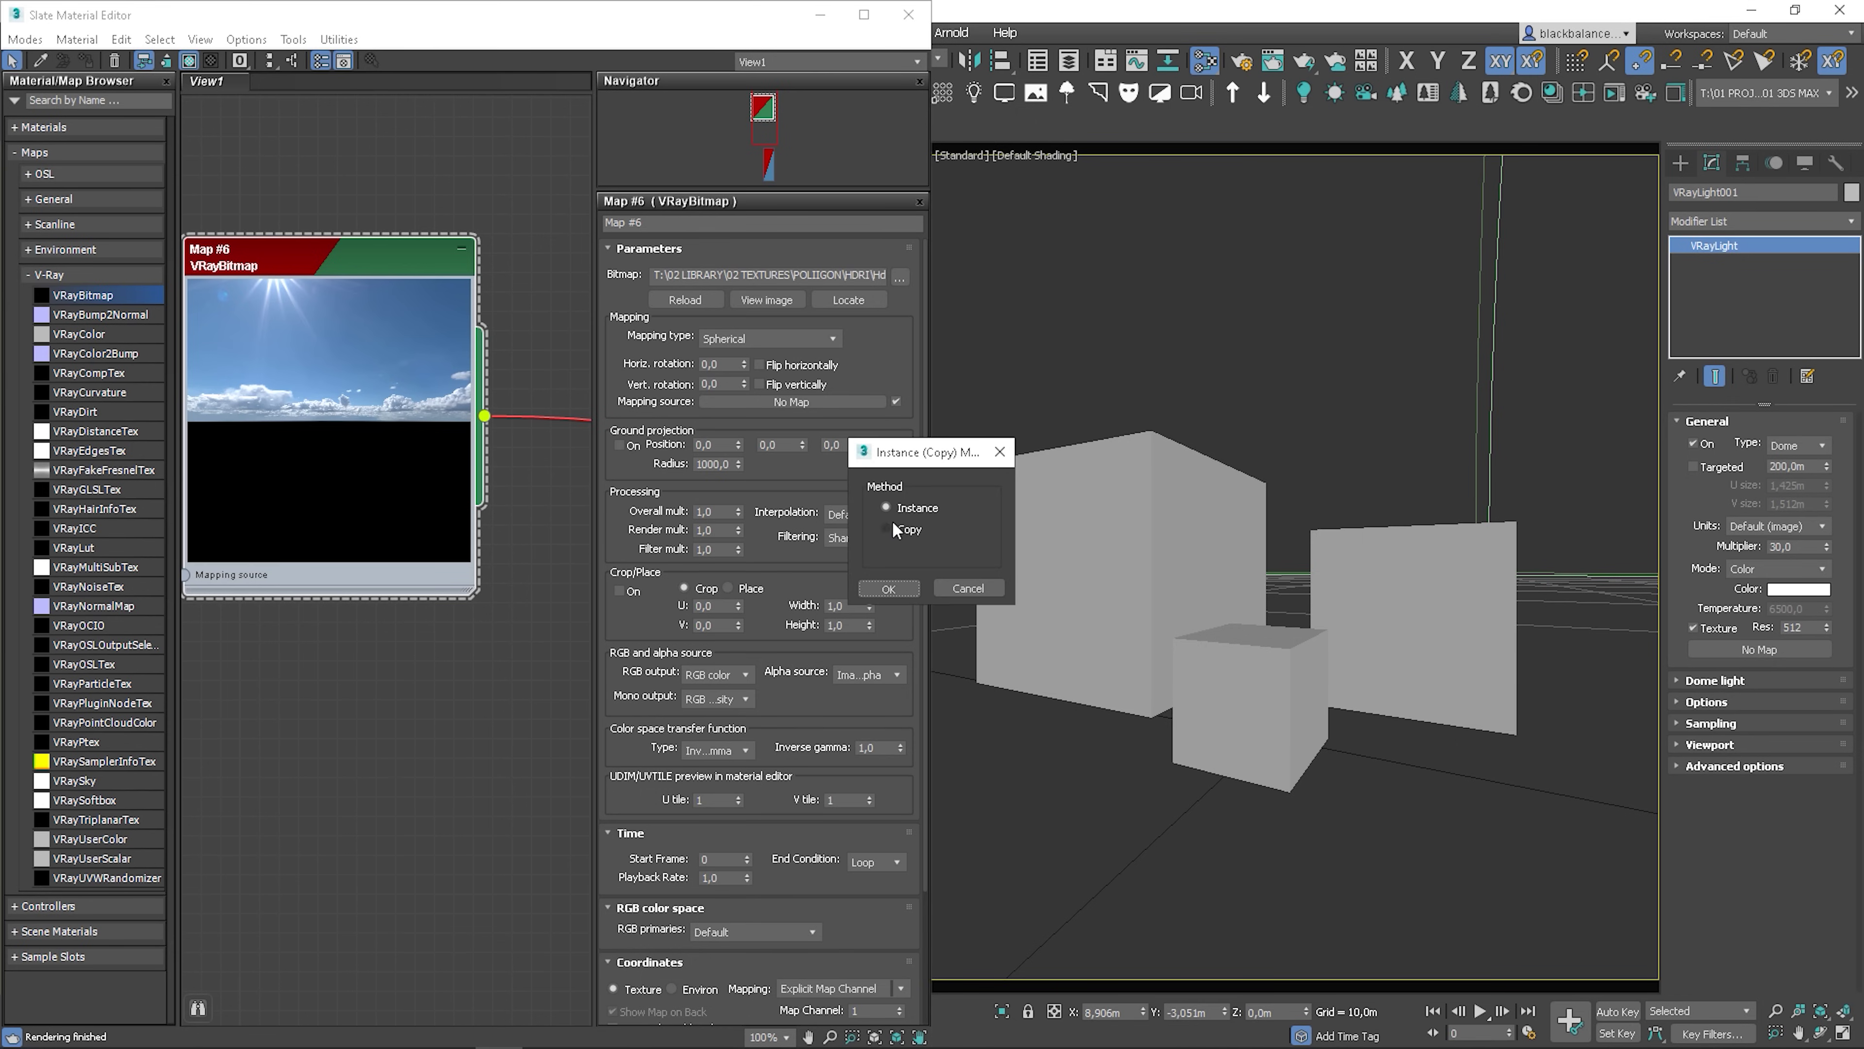
left_click(902, 588)
left_click(1167, 385)
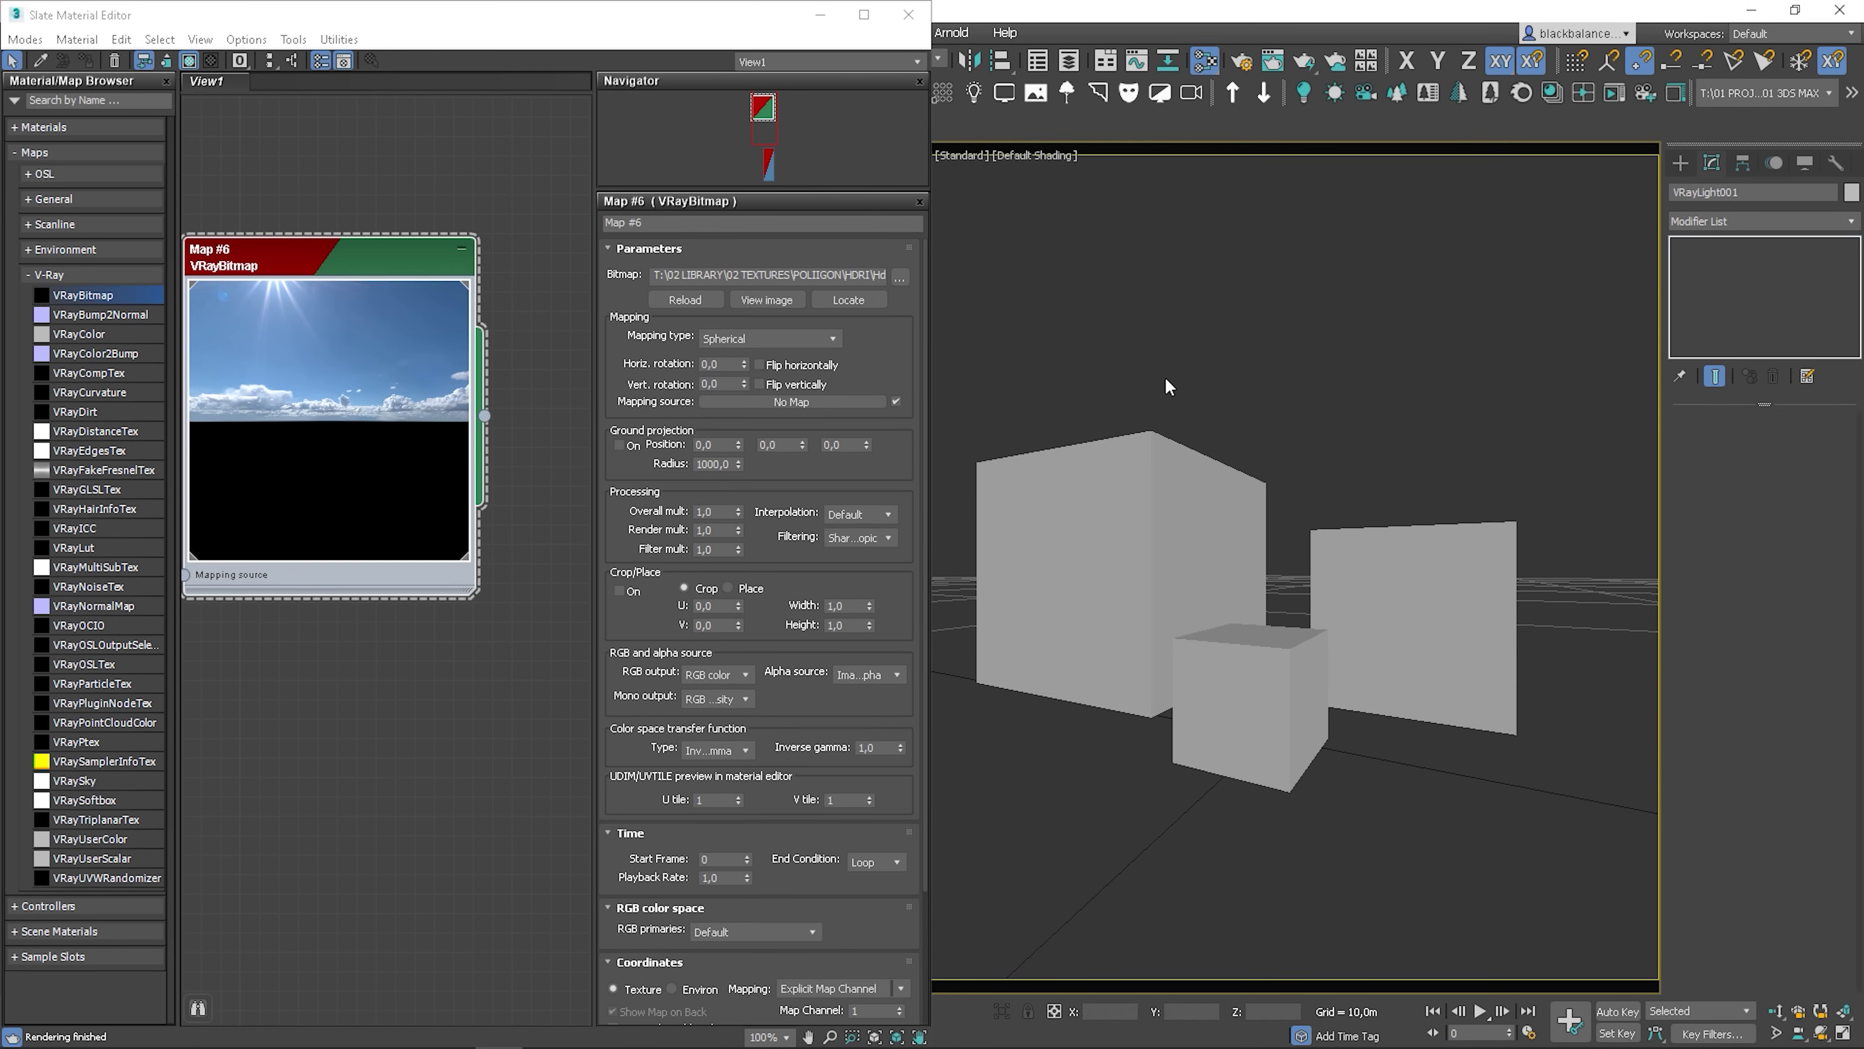
left_click(909, 14)
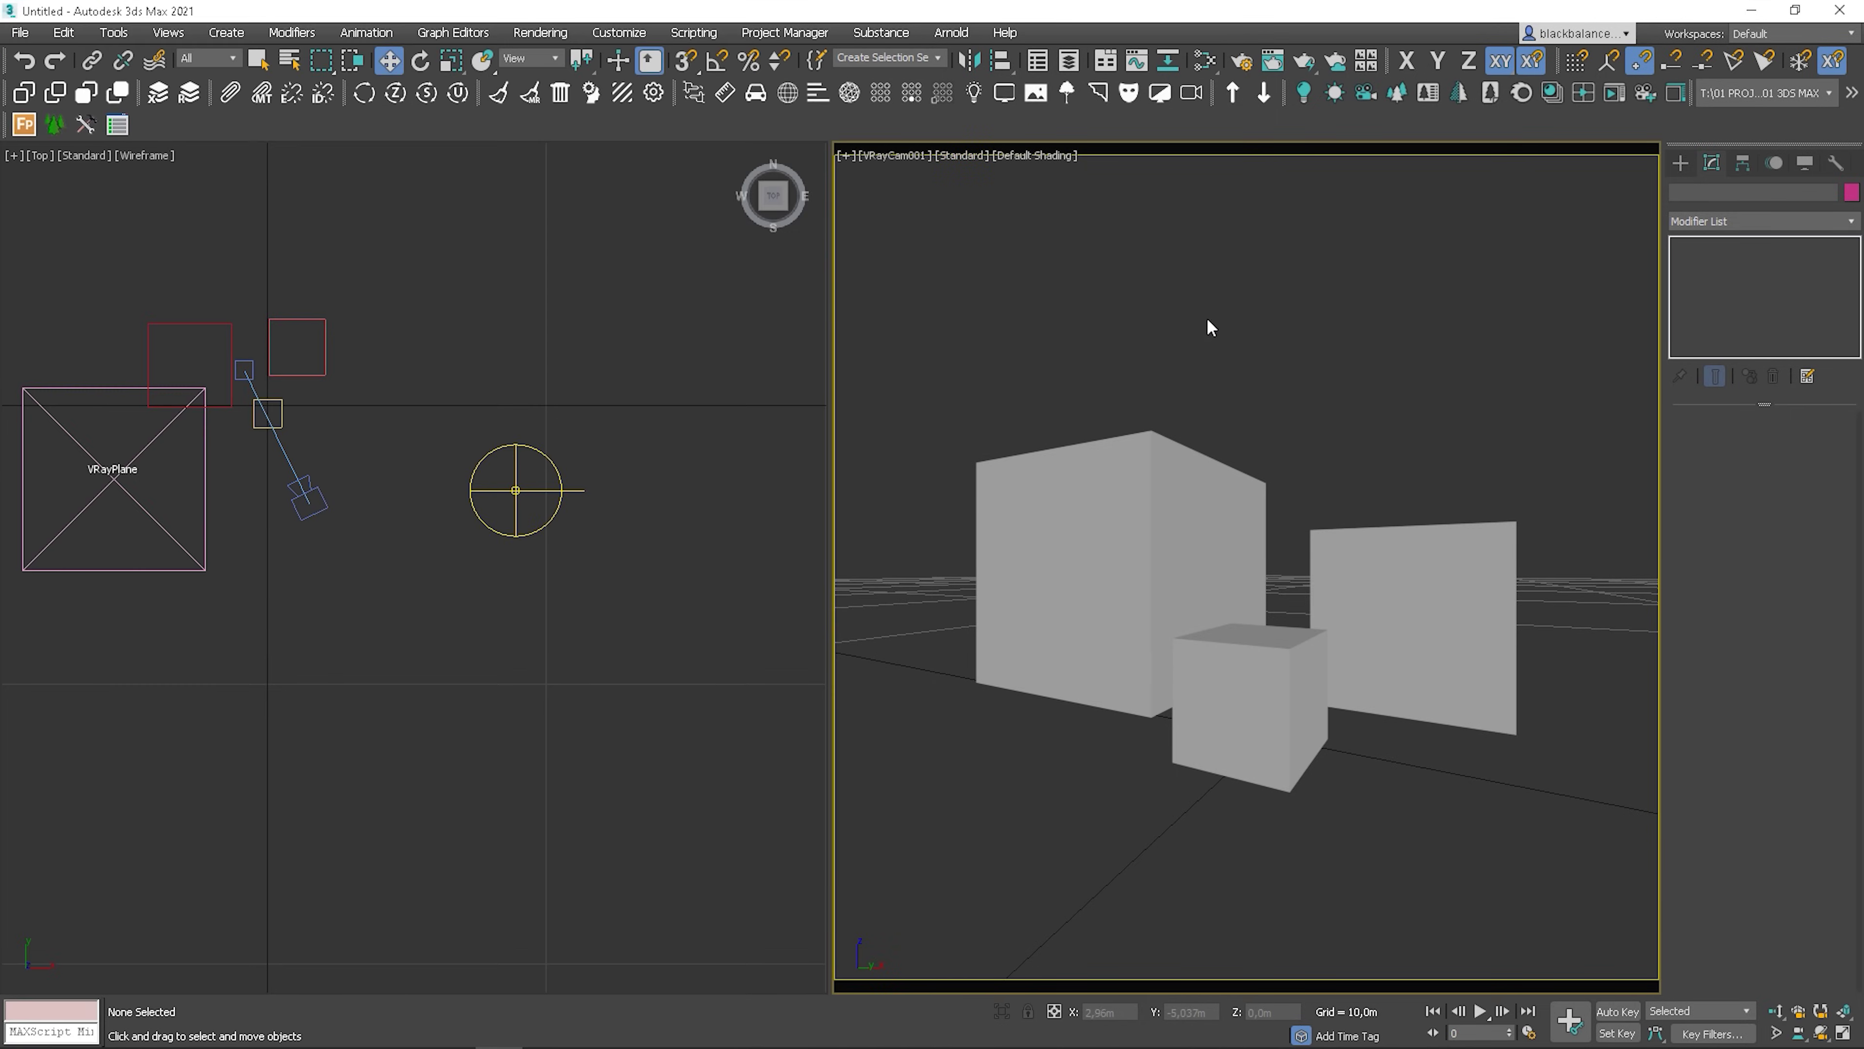
Render the camera view interactively in the V-Ray Frame Buffer to check the HDRI dome lighting
right_click(1208, 320)
left_click(1247, 542)
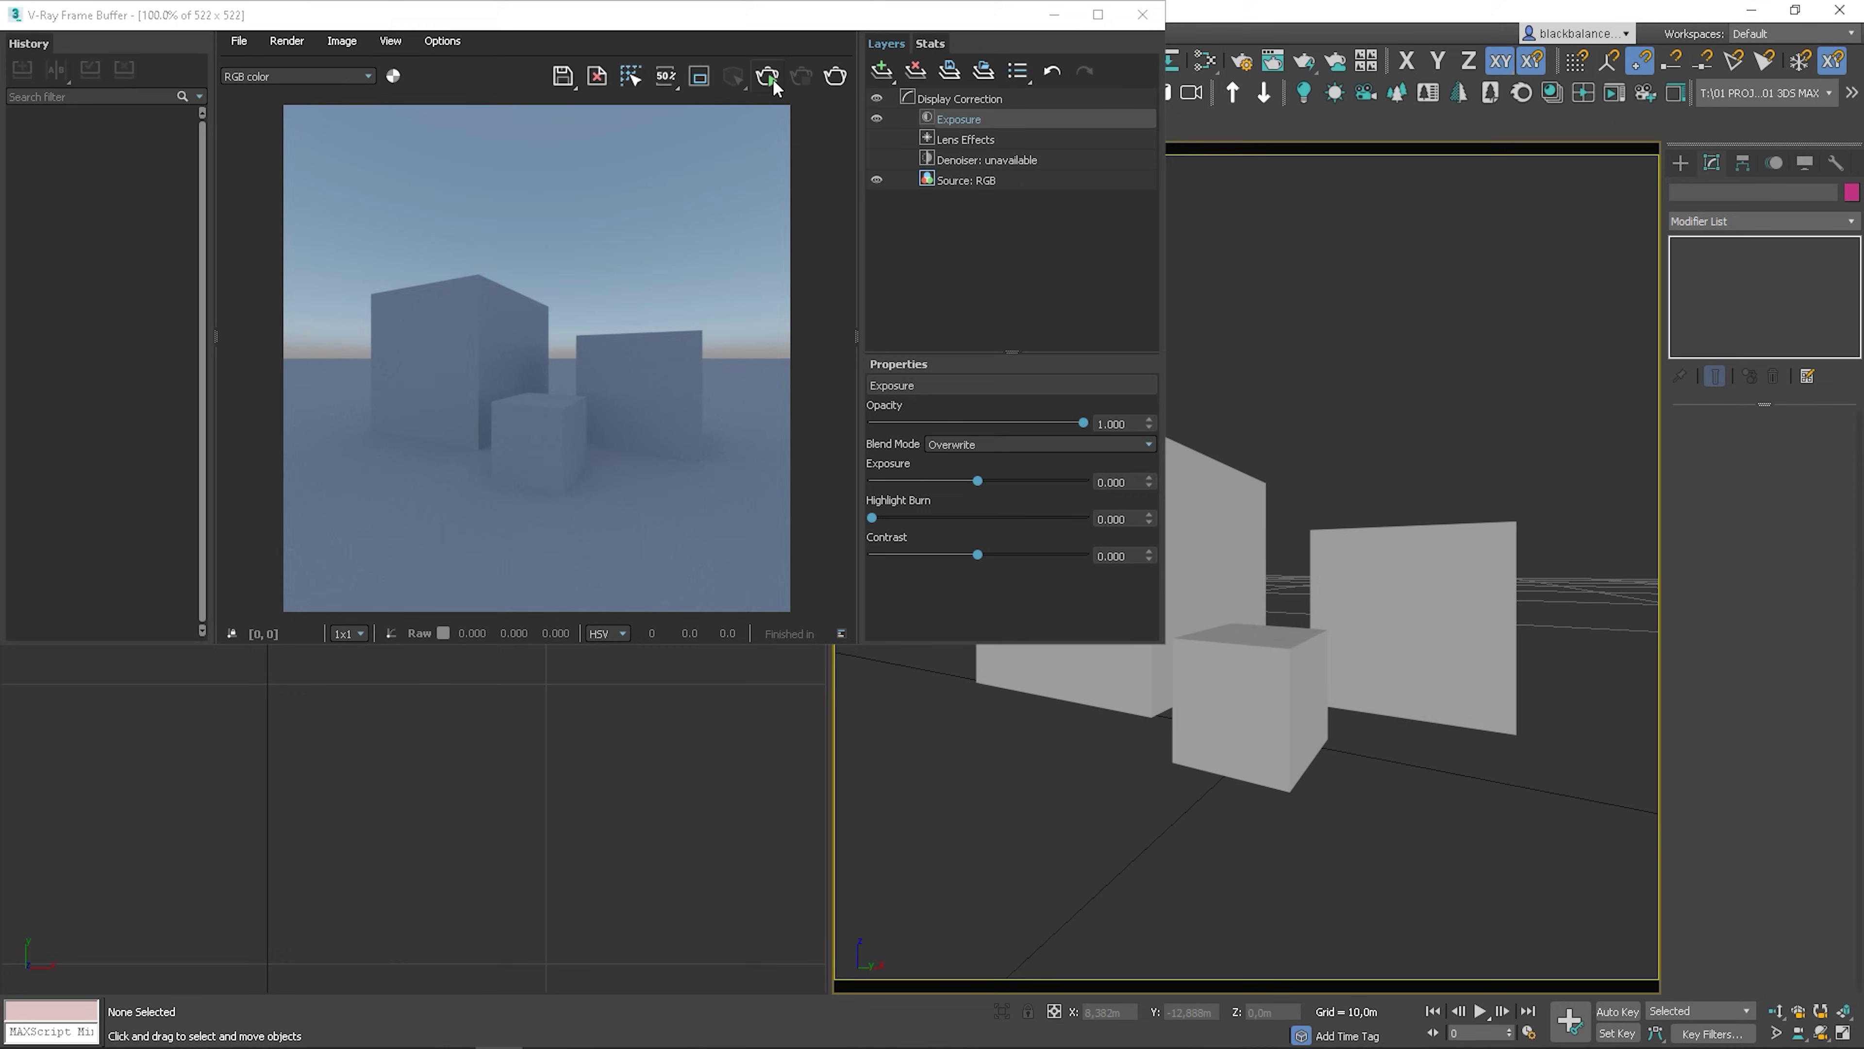
left_click(768, 76)
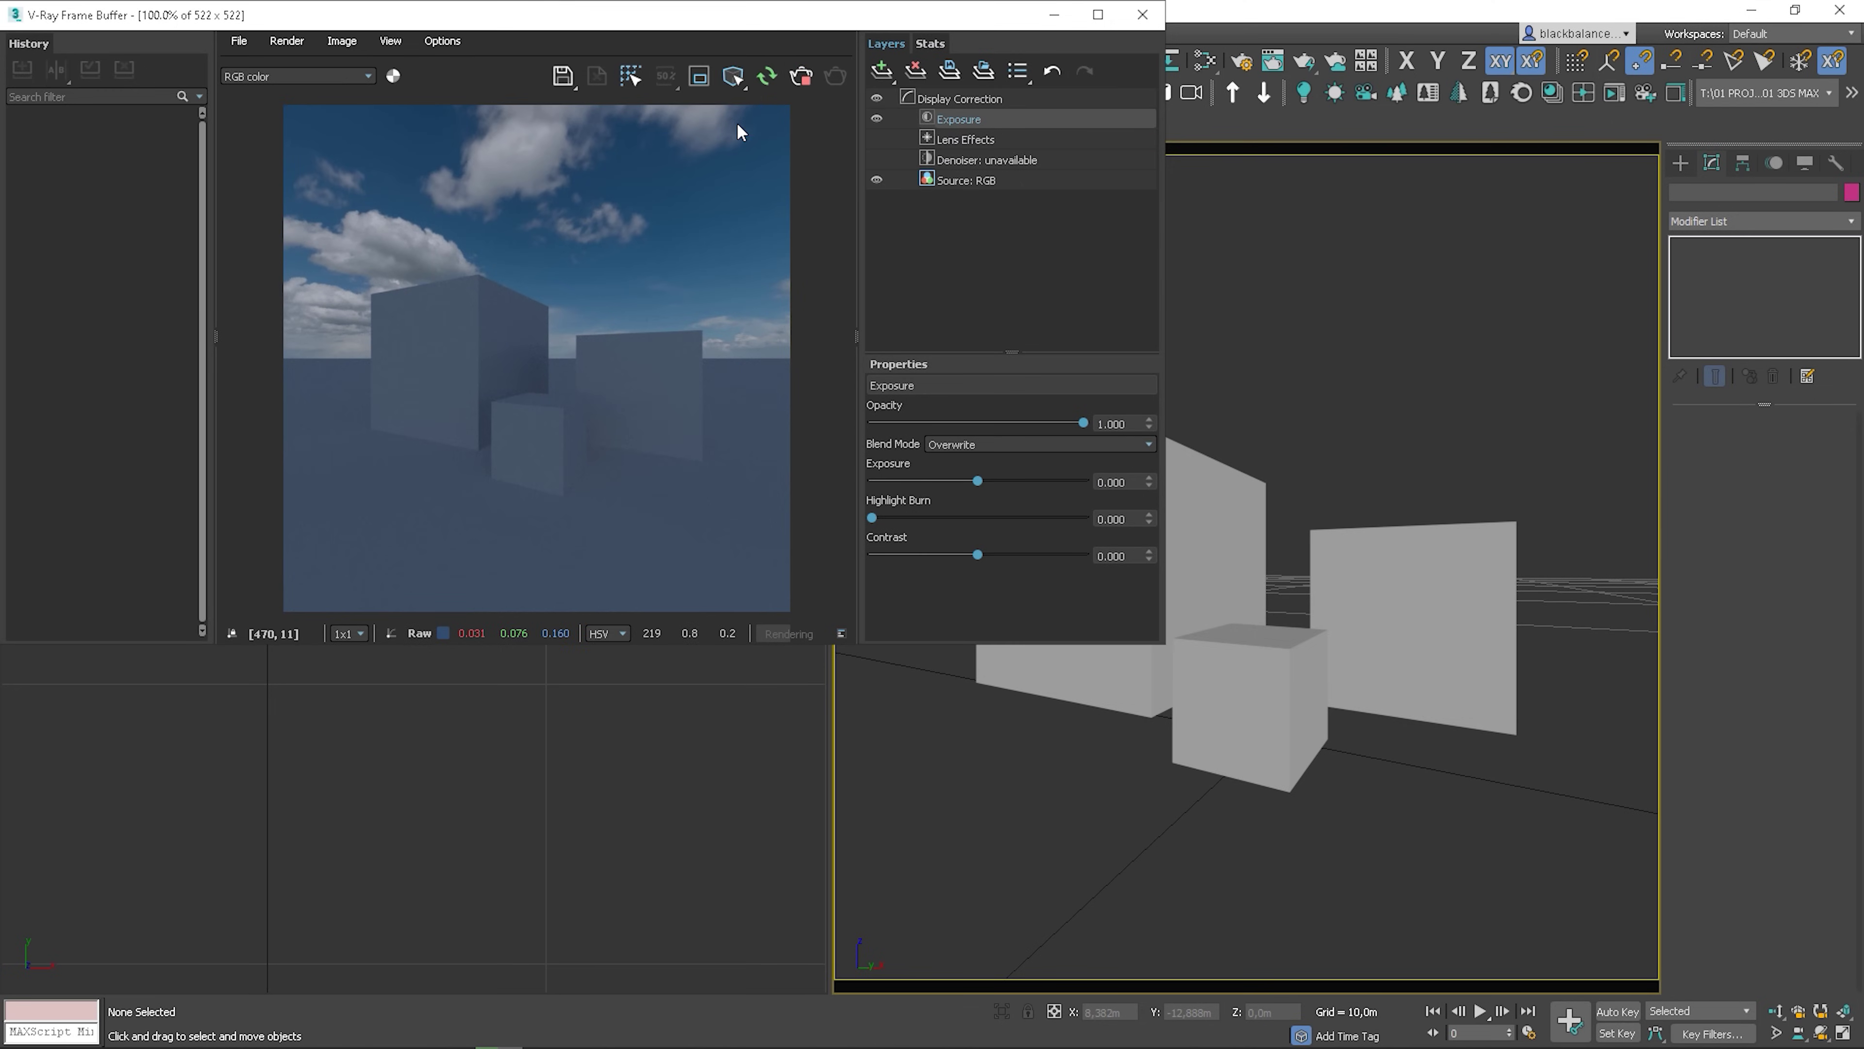
Open the environment settings, put the frame buffer away and switch off the dome light
key("8")
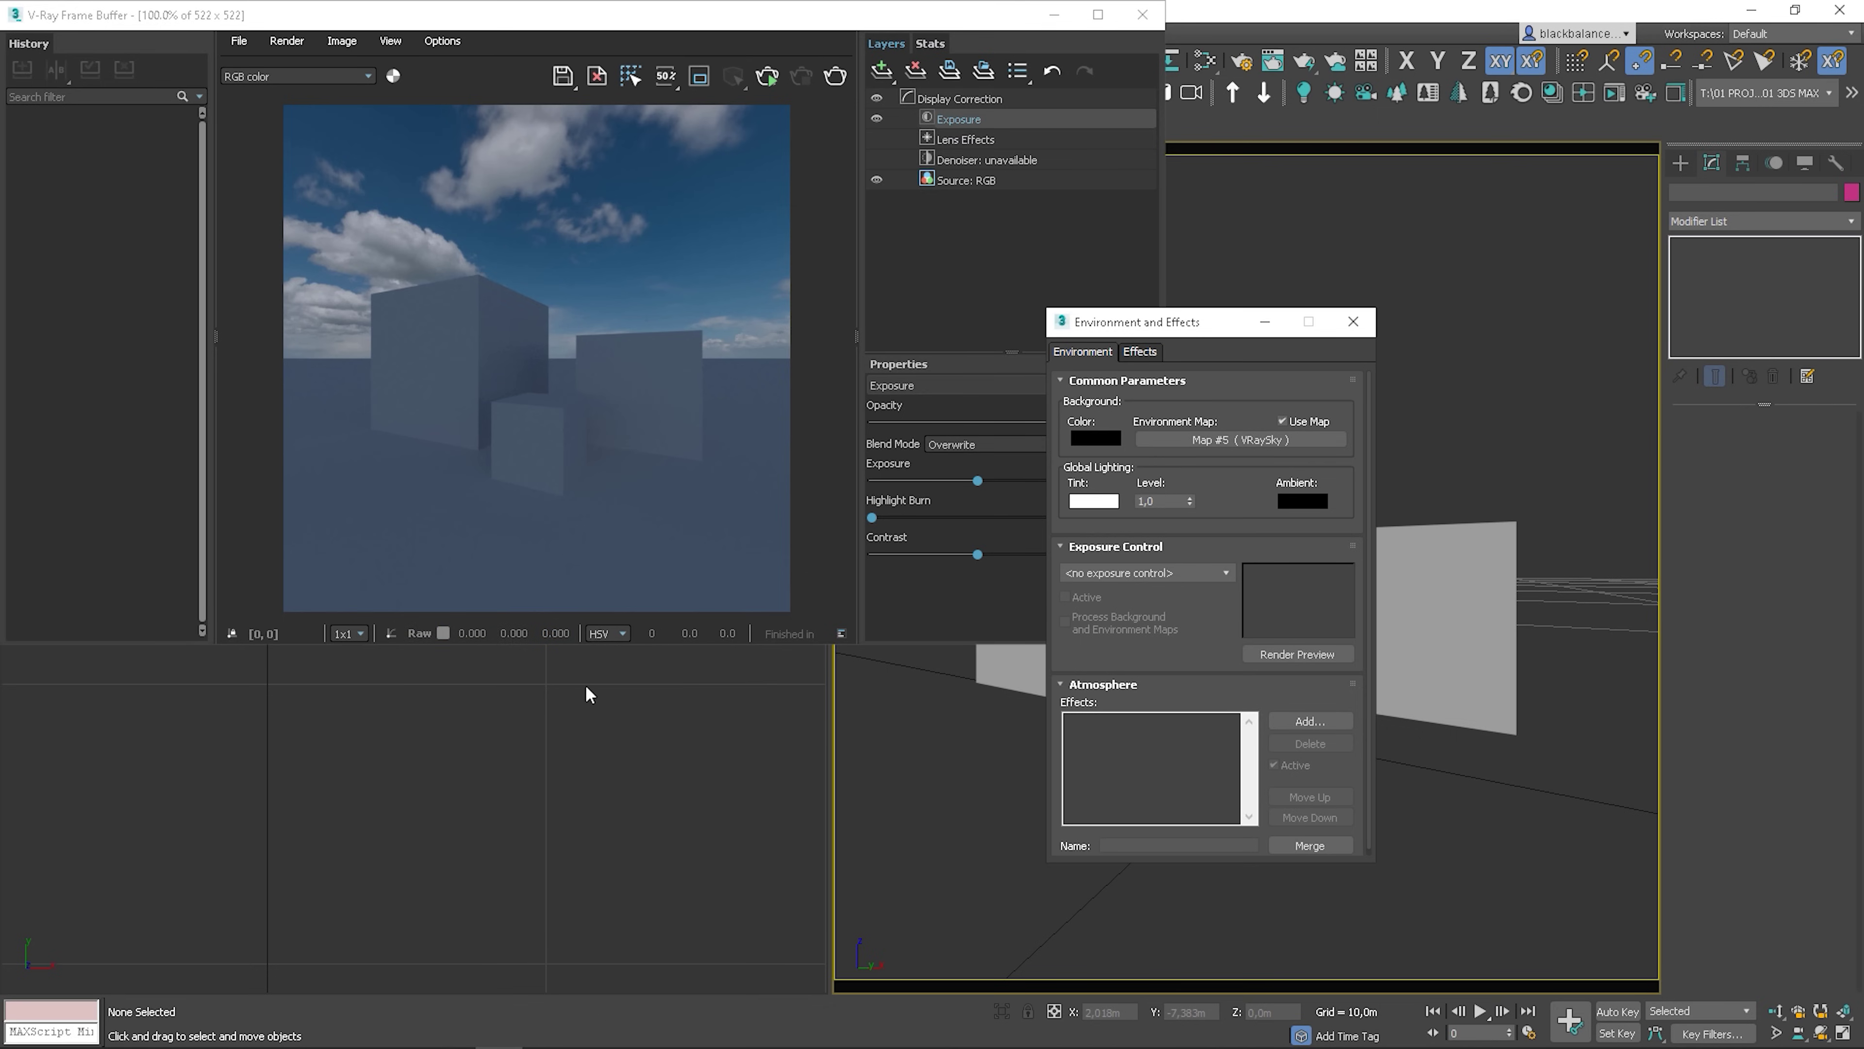
left_click(1048, 26)
left_click(537, 488)
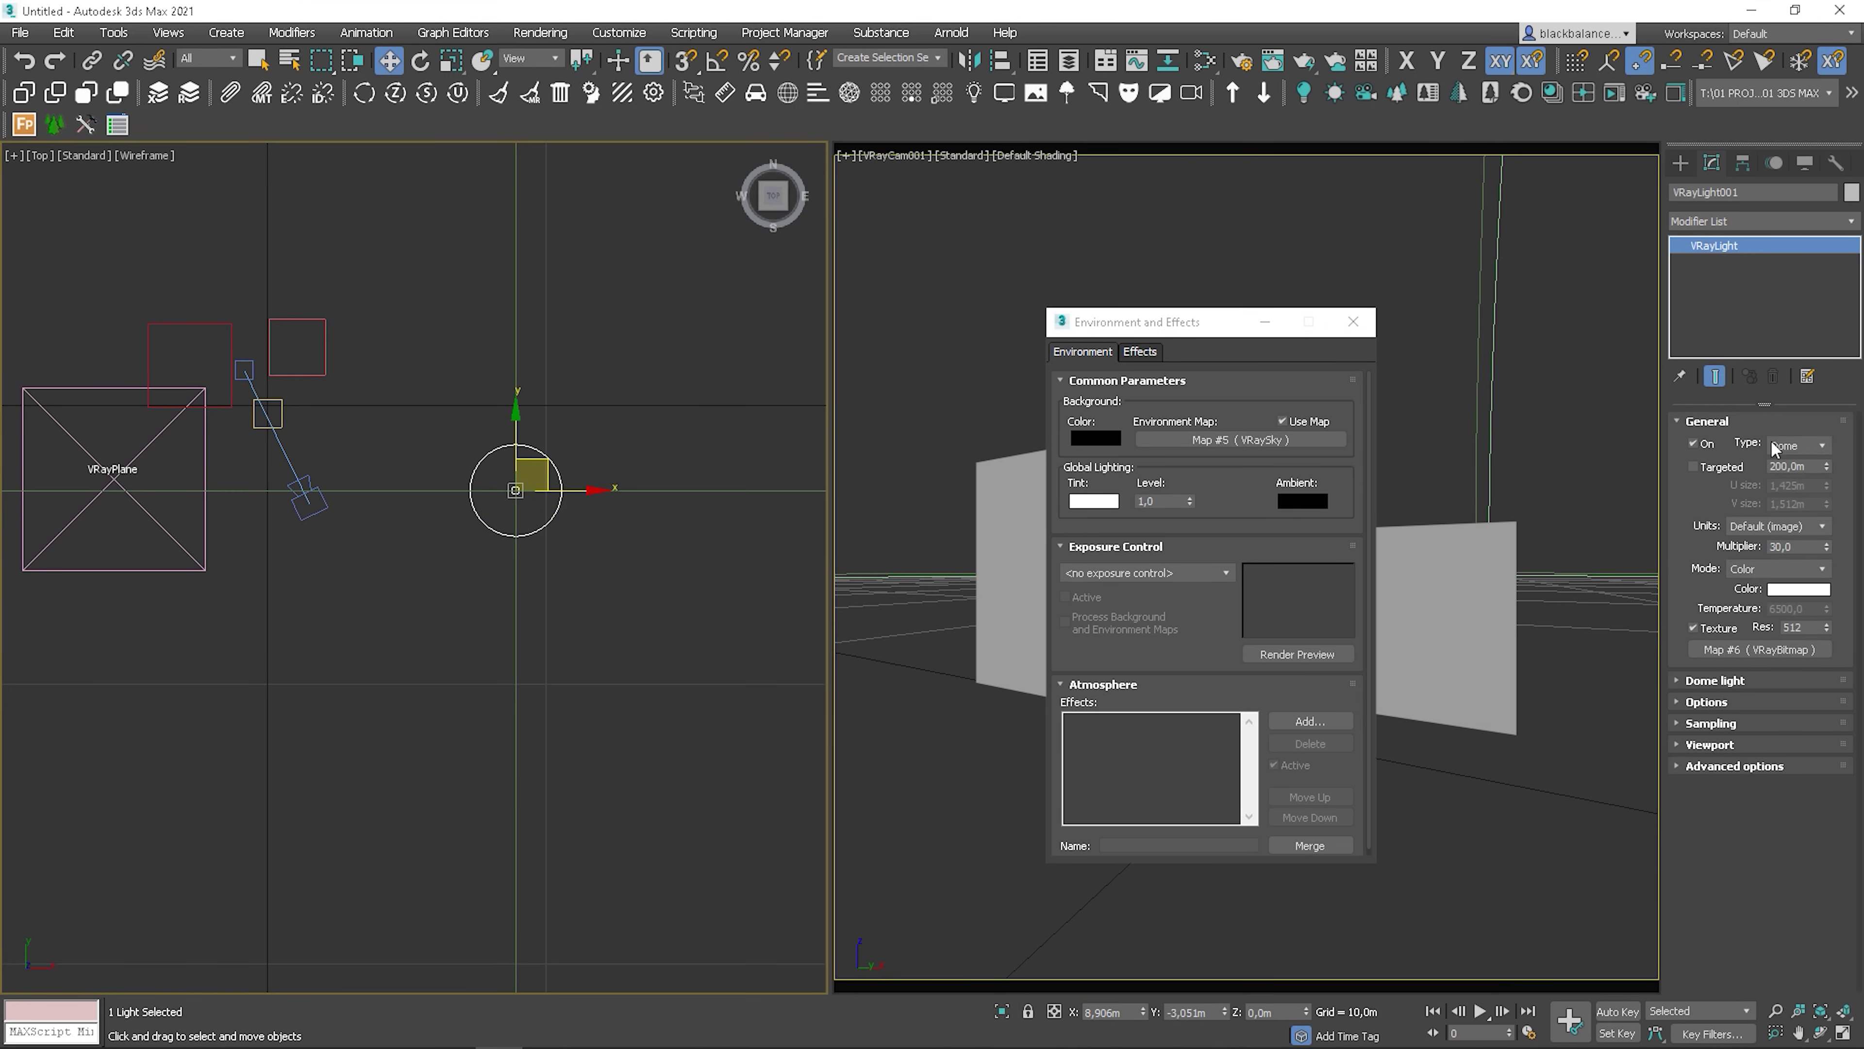
left_click(1688, 443)
Bring back the V-Ray Frame Buffer and render interactively to view the scene with the dome light off
right_click(728, 403)
left_click(829, 658)
left_click(767, 76)
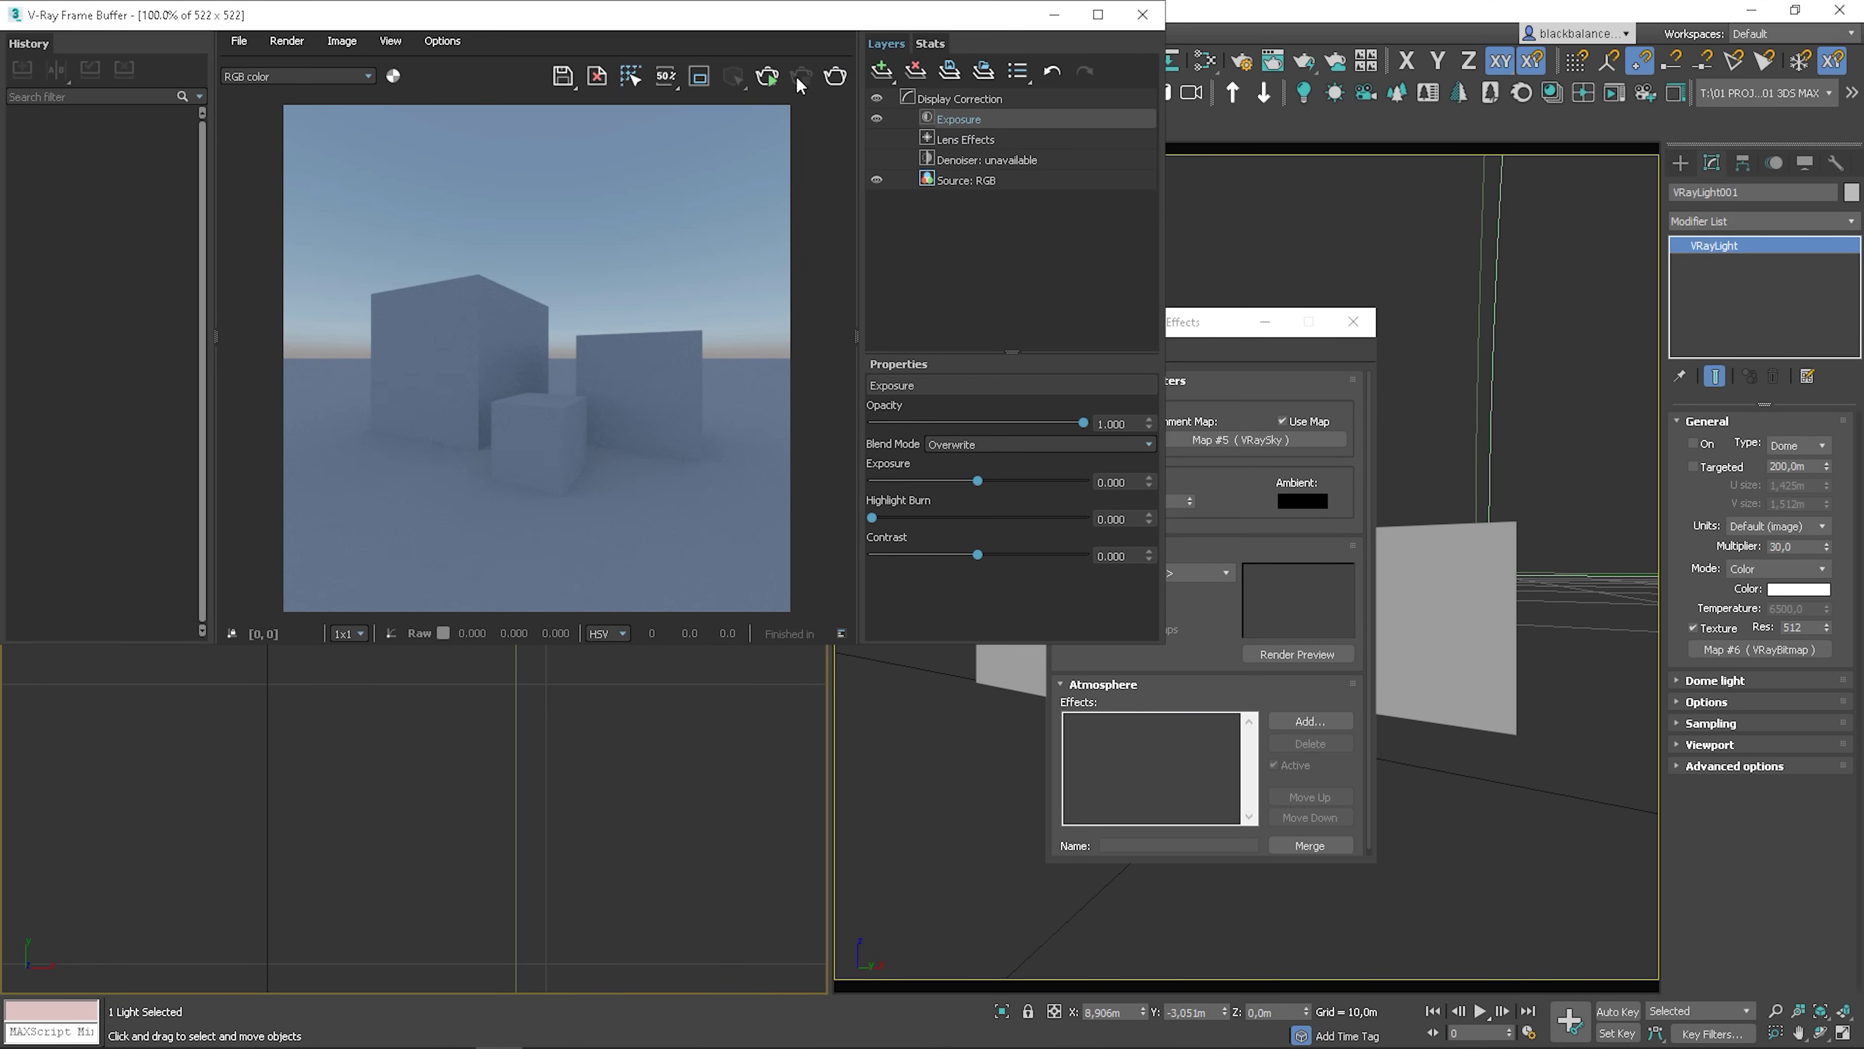
Replace the VRaySky environment map with an instance of the HDRI VRayBitmap and close the material editor
left_click_drag(1198, 323, 1273, 316)
key("m")
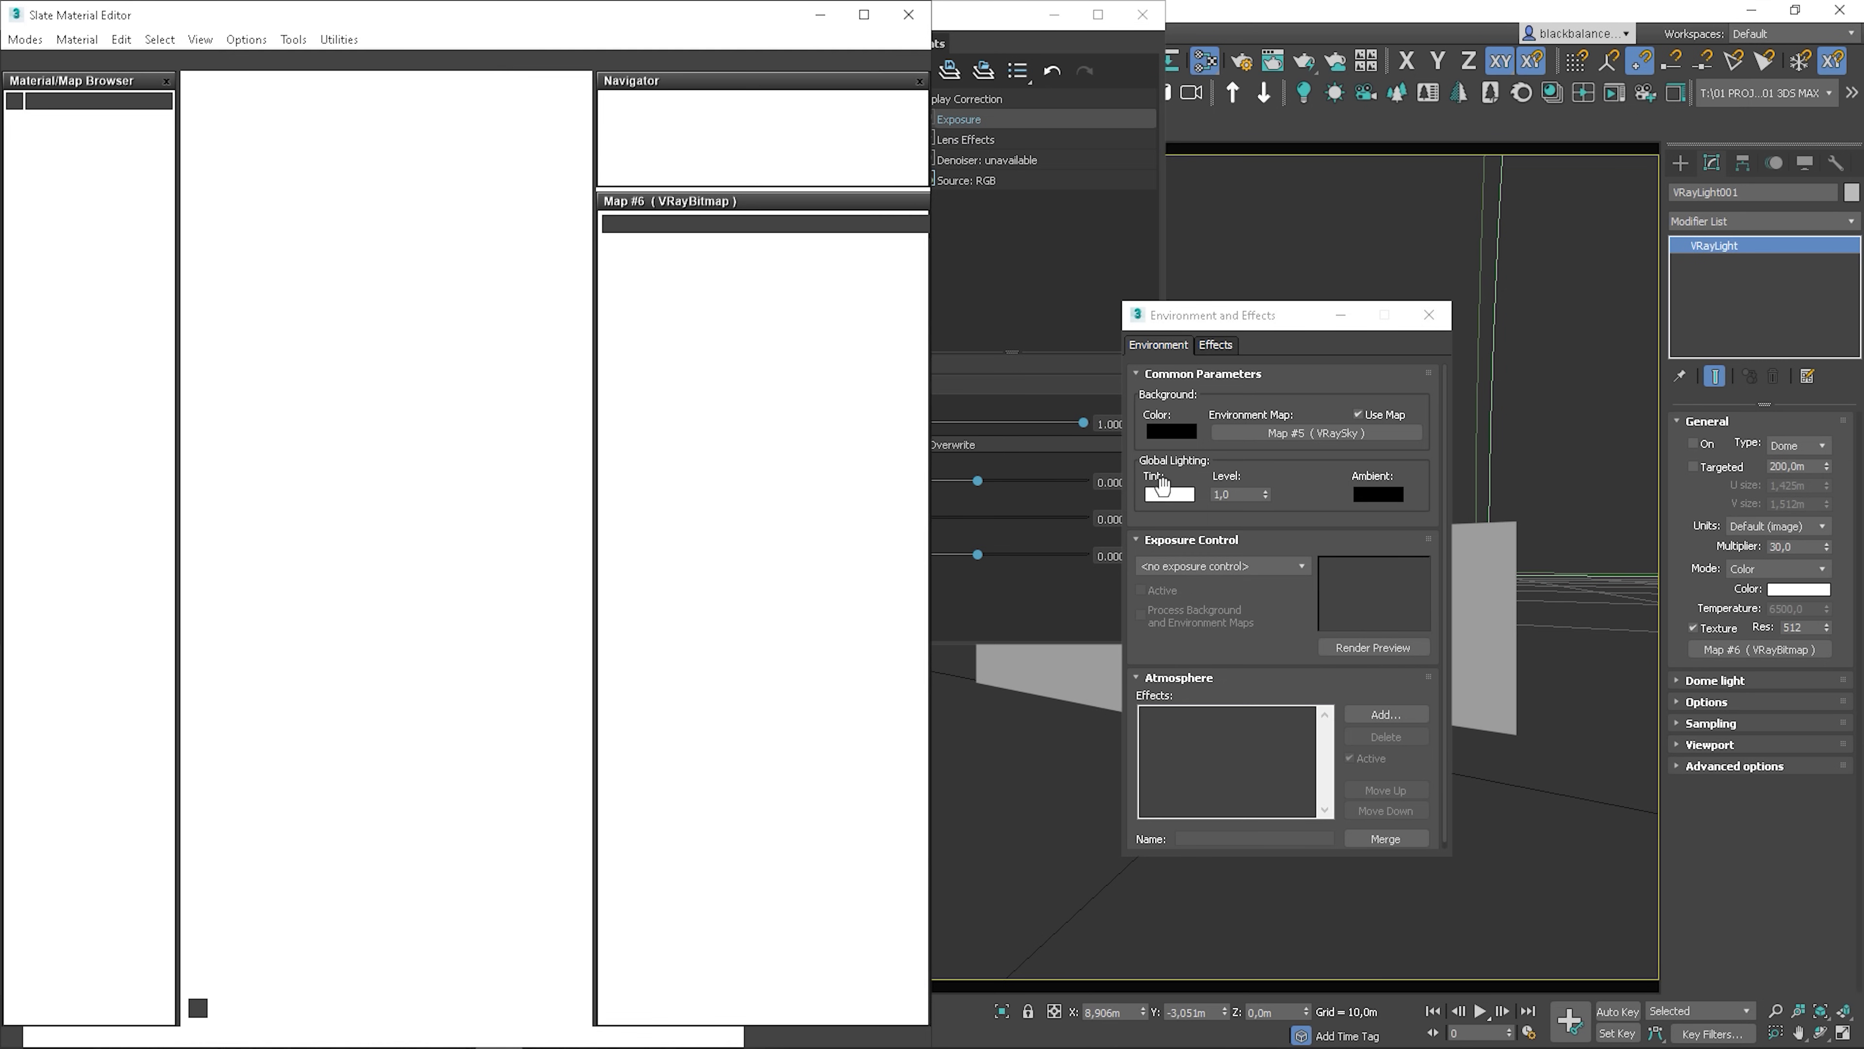
left_click_drag(485, 415, 1292, 441)
left_click(1244, 646)
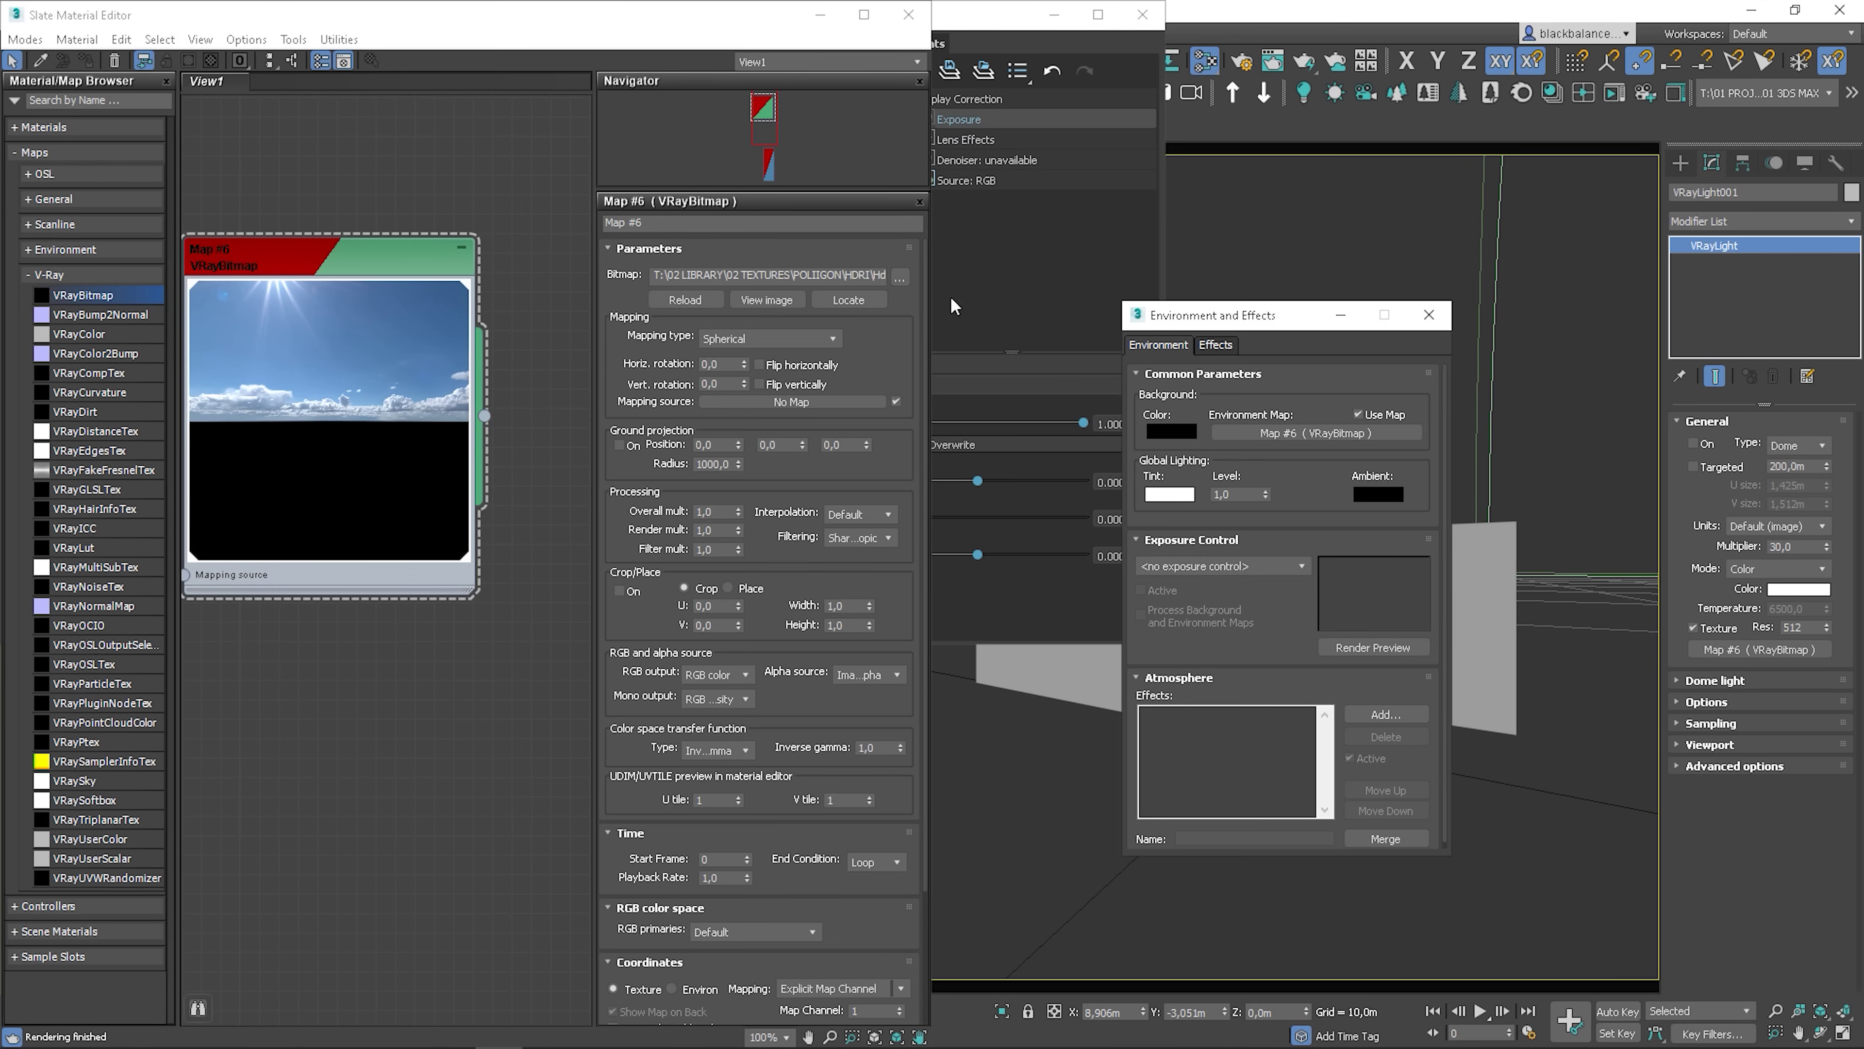
left_click(909, 15)
Start an interactive render with the HDRI environment and switch the dome light back on
left_click(771, 76)
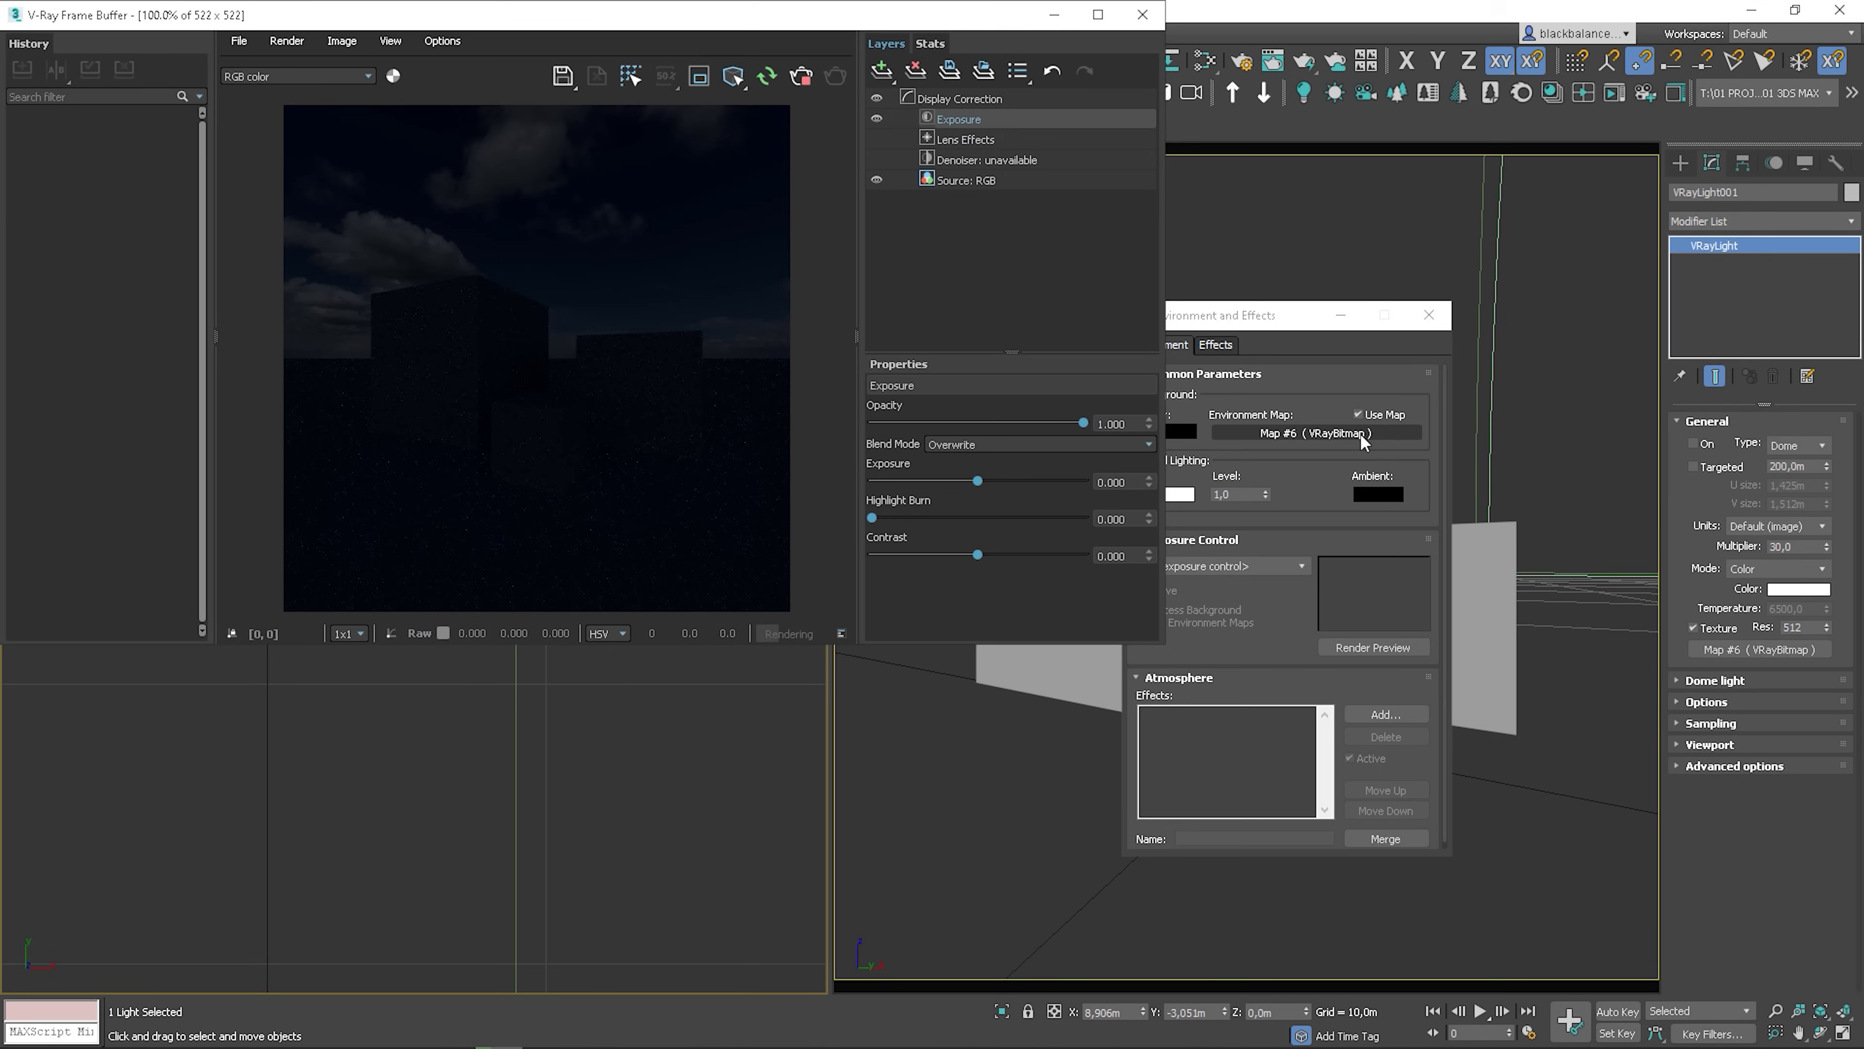
left_click(1694, 444)
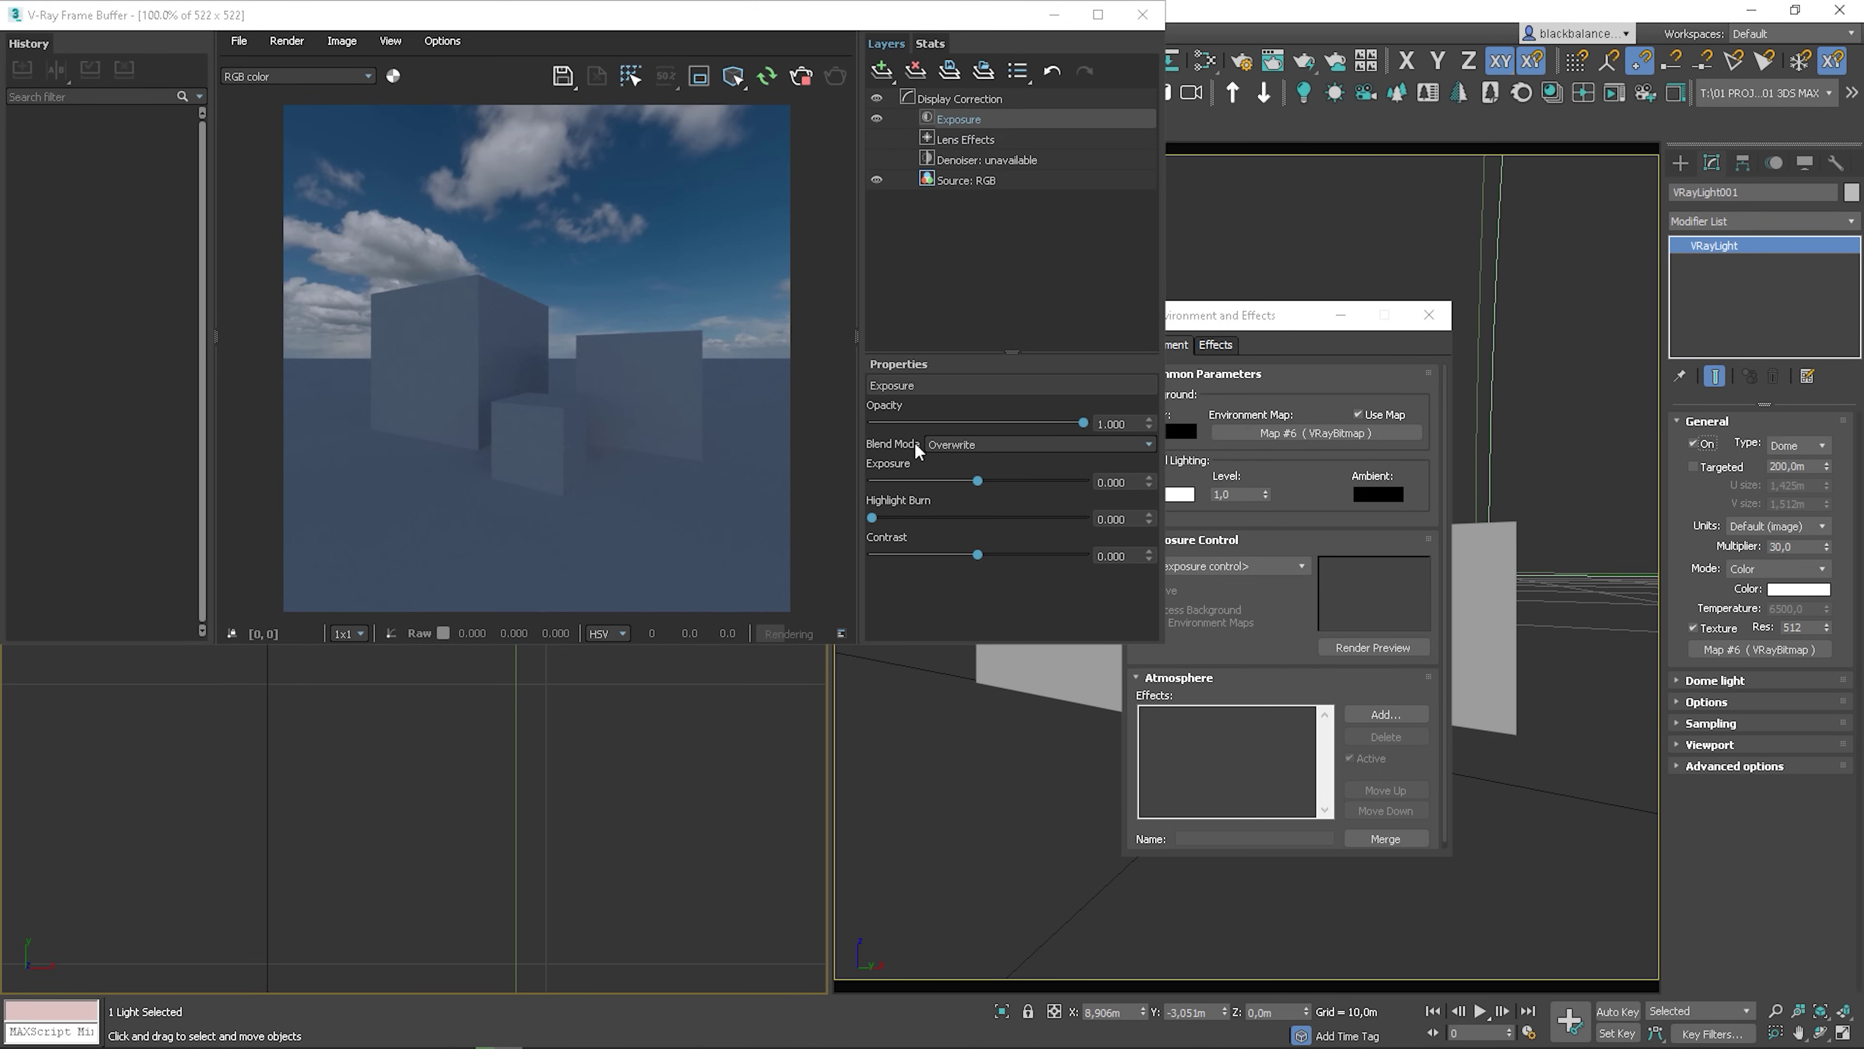
Set the VRayBitmap's render multiplier to 4 in the Slate Material Editor
left_click(1205, 67)
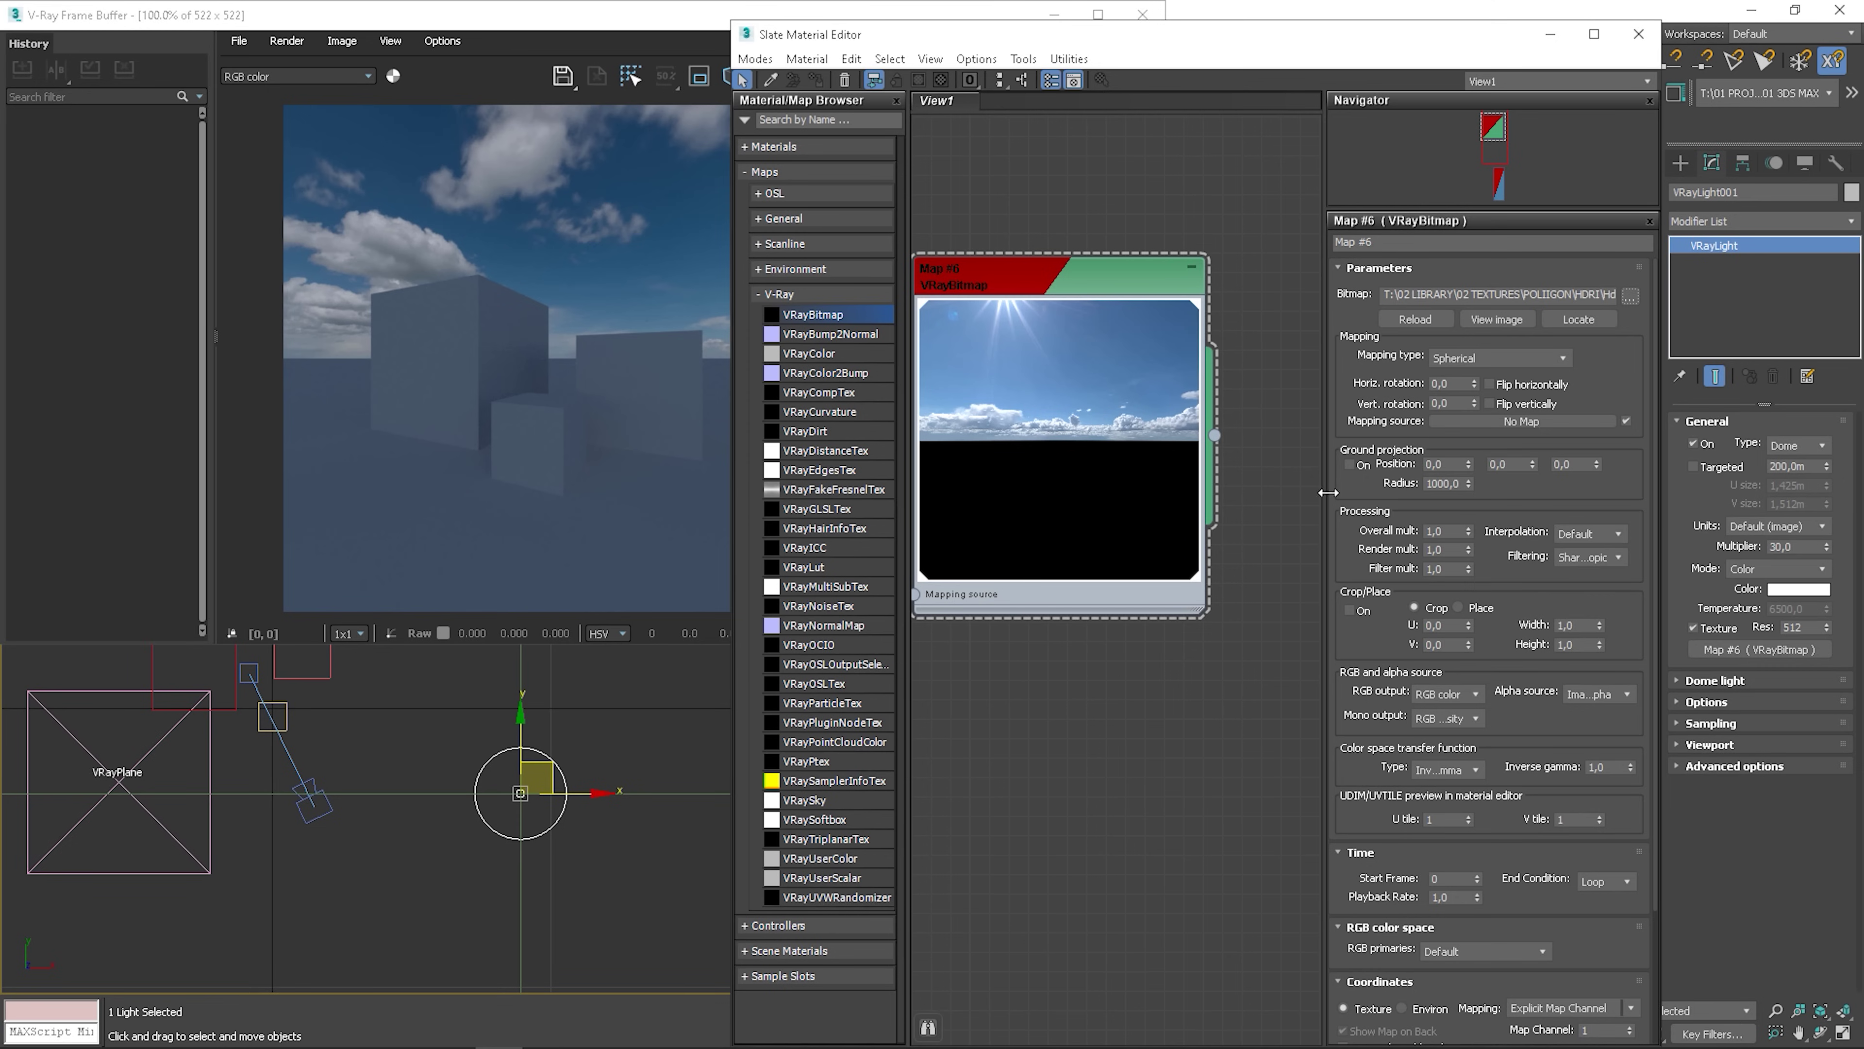
left_click(1440, 549)
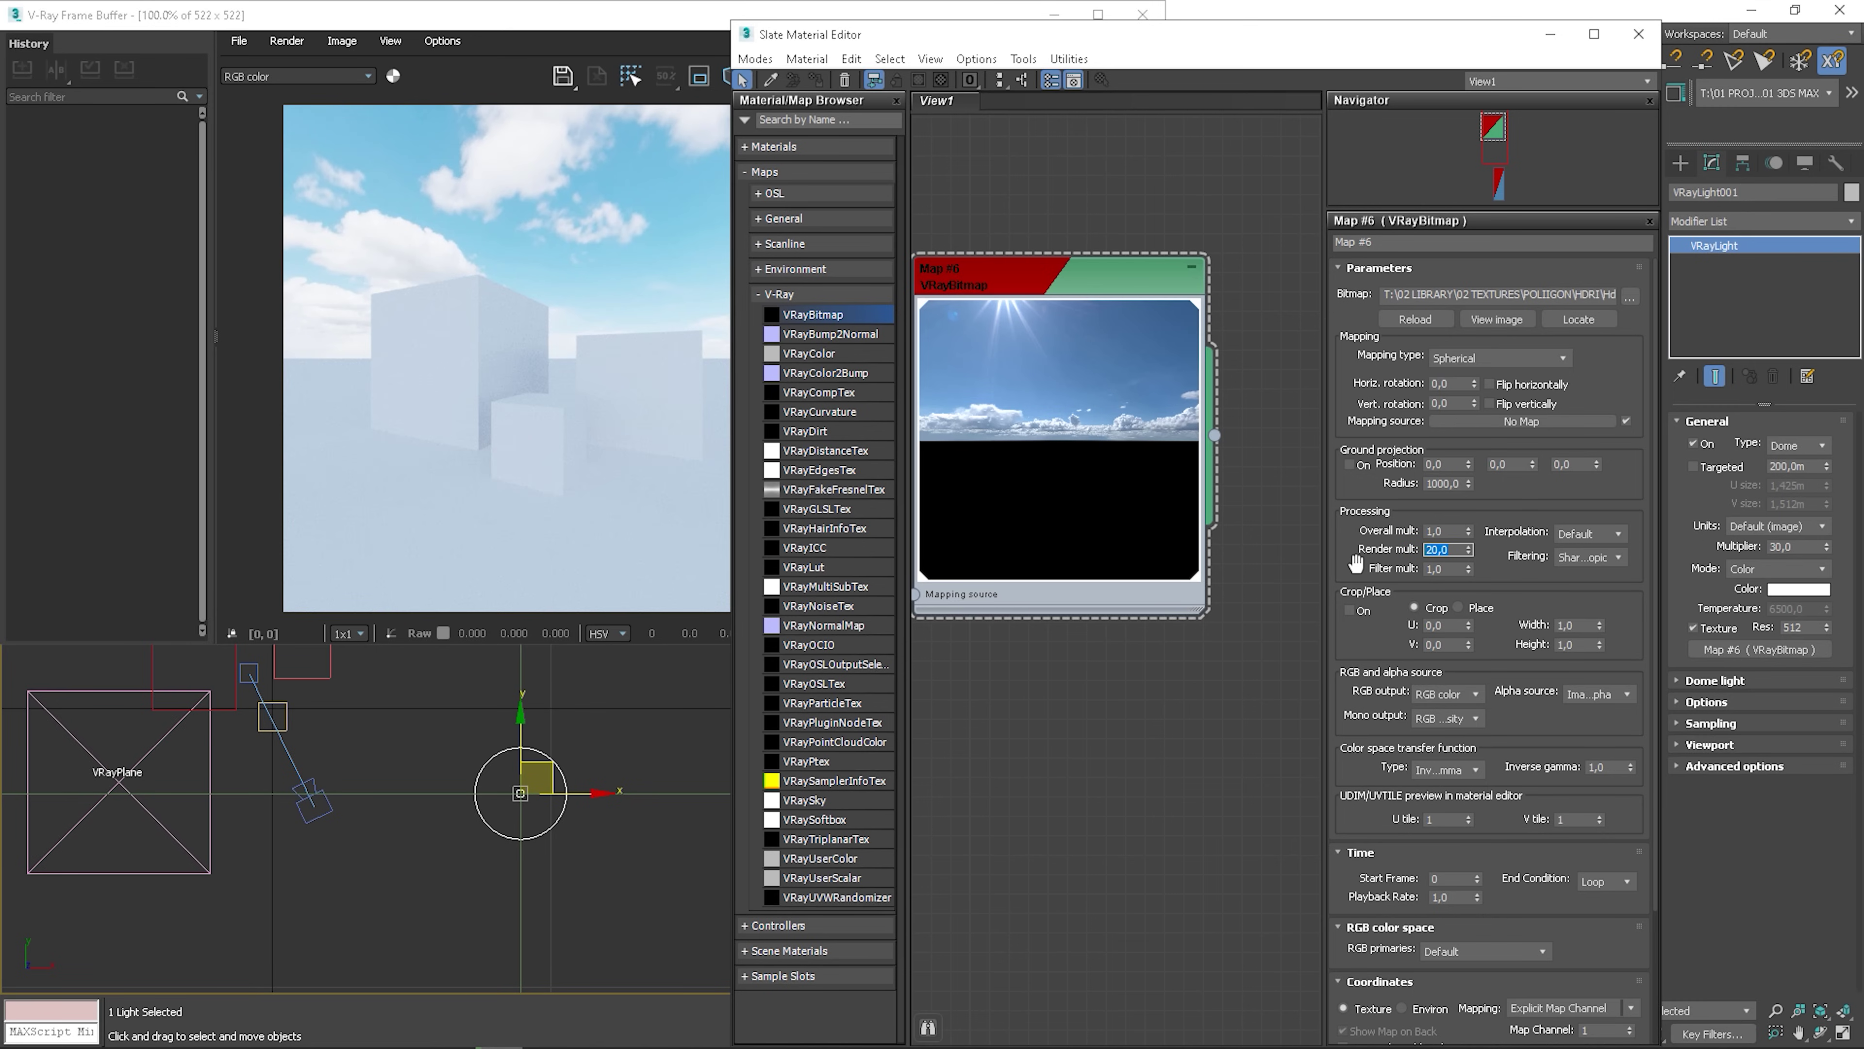
type("5")
key("Return")
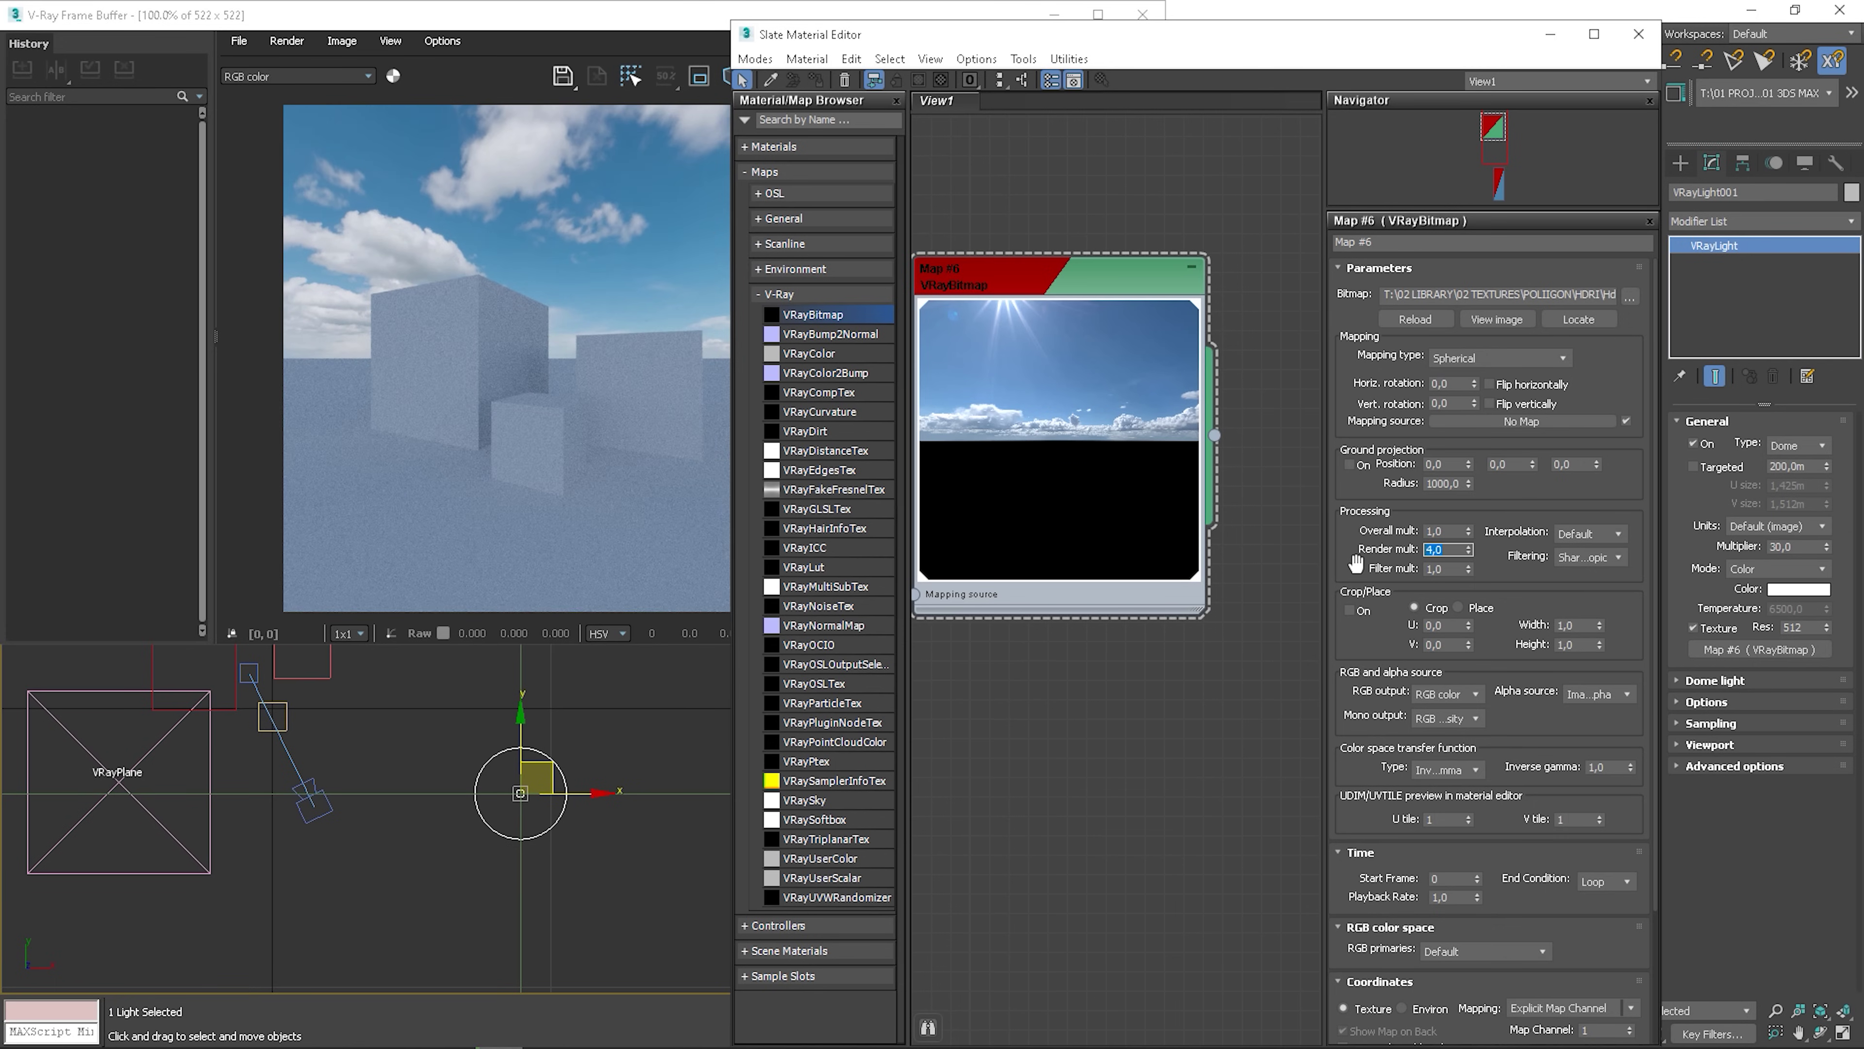
Toggle the dome light off and on twice to compare the interactive render with and without it
left_click(1694, 441)
left_click(1694, 441)
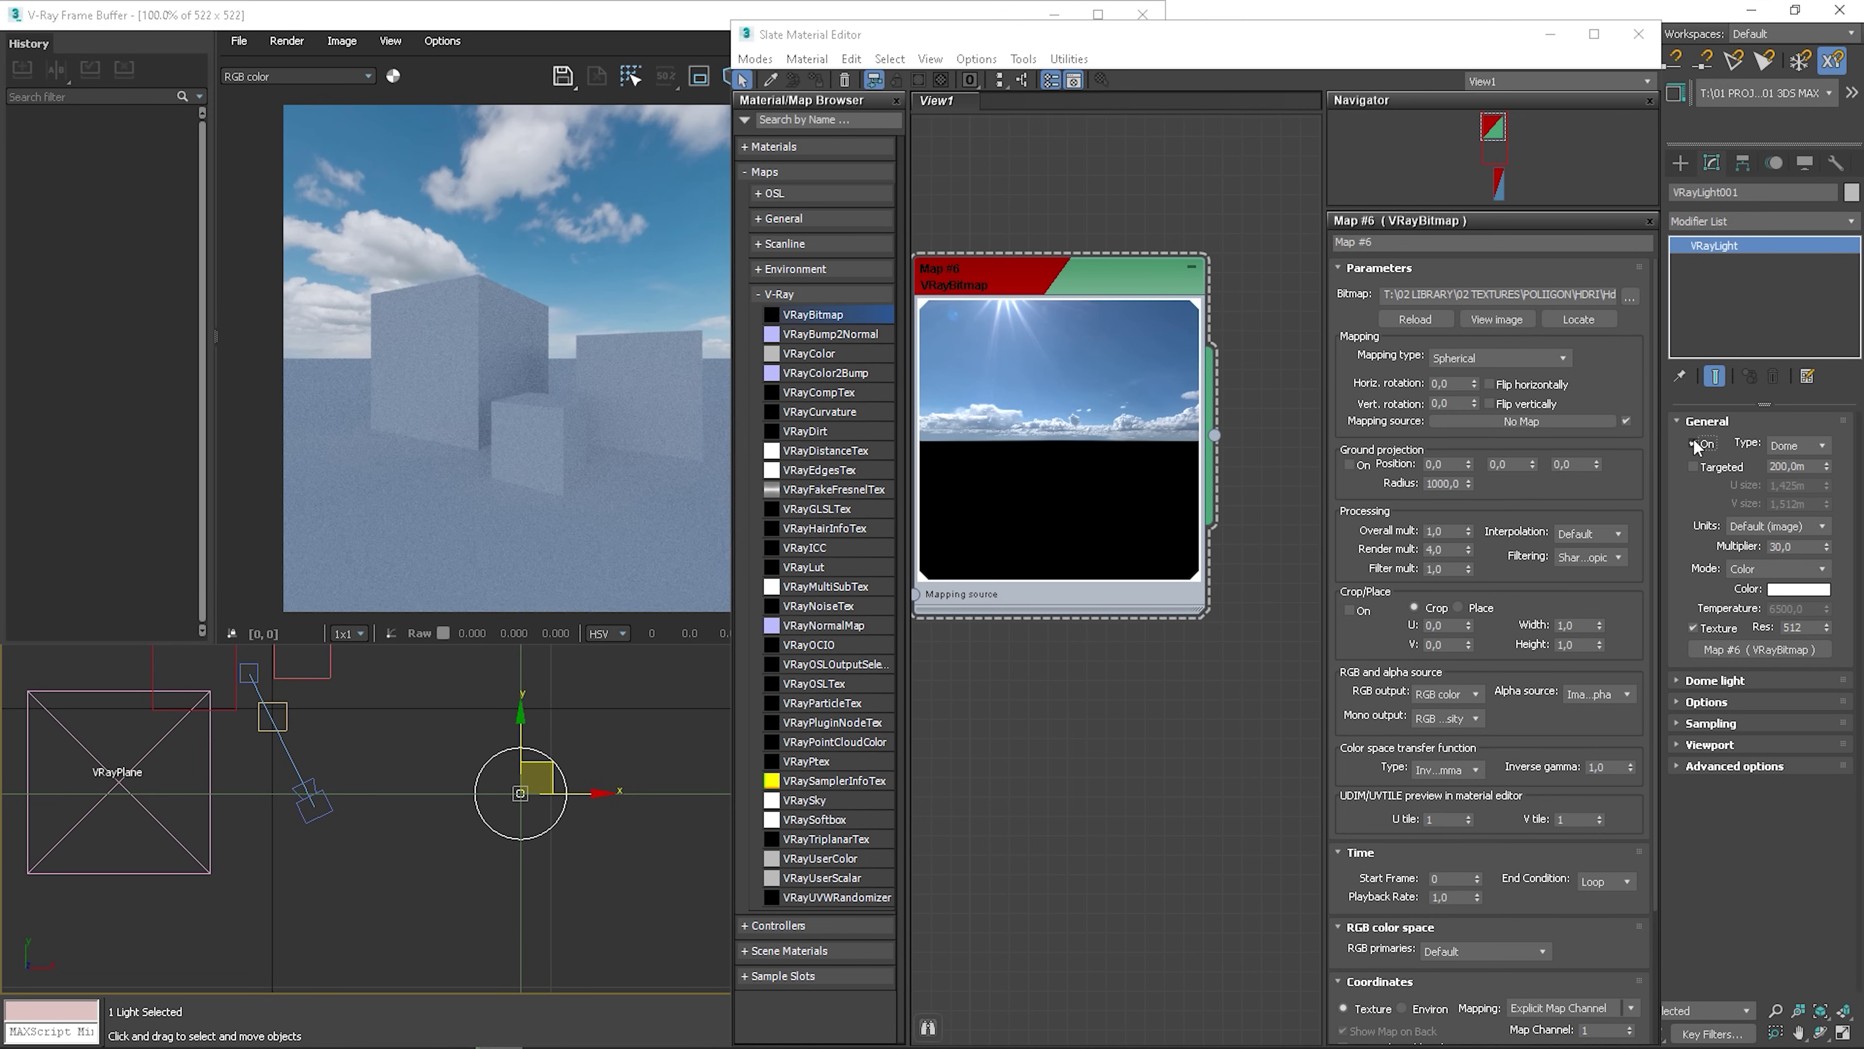
left_click(1694, 440)
left_click(1693, 441)
Set the VRayBitmap's horizontal rotation to -96 and switch off the dome light
left_click_drag(1474, 389, 1488, 452)
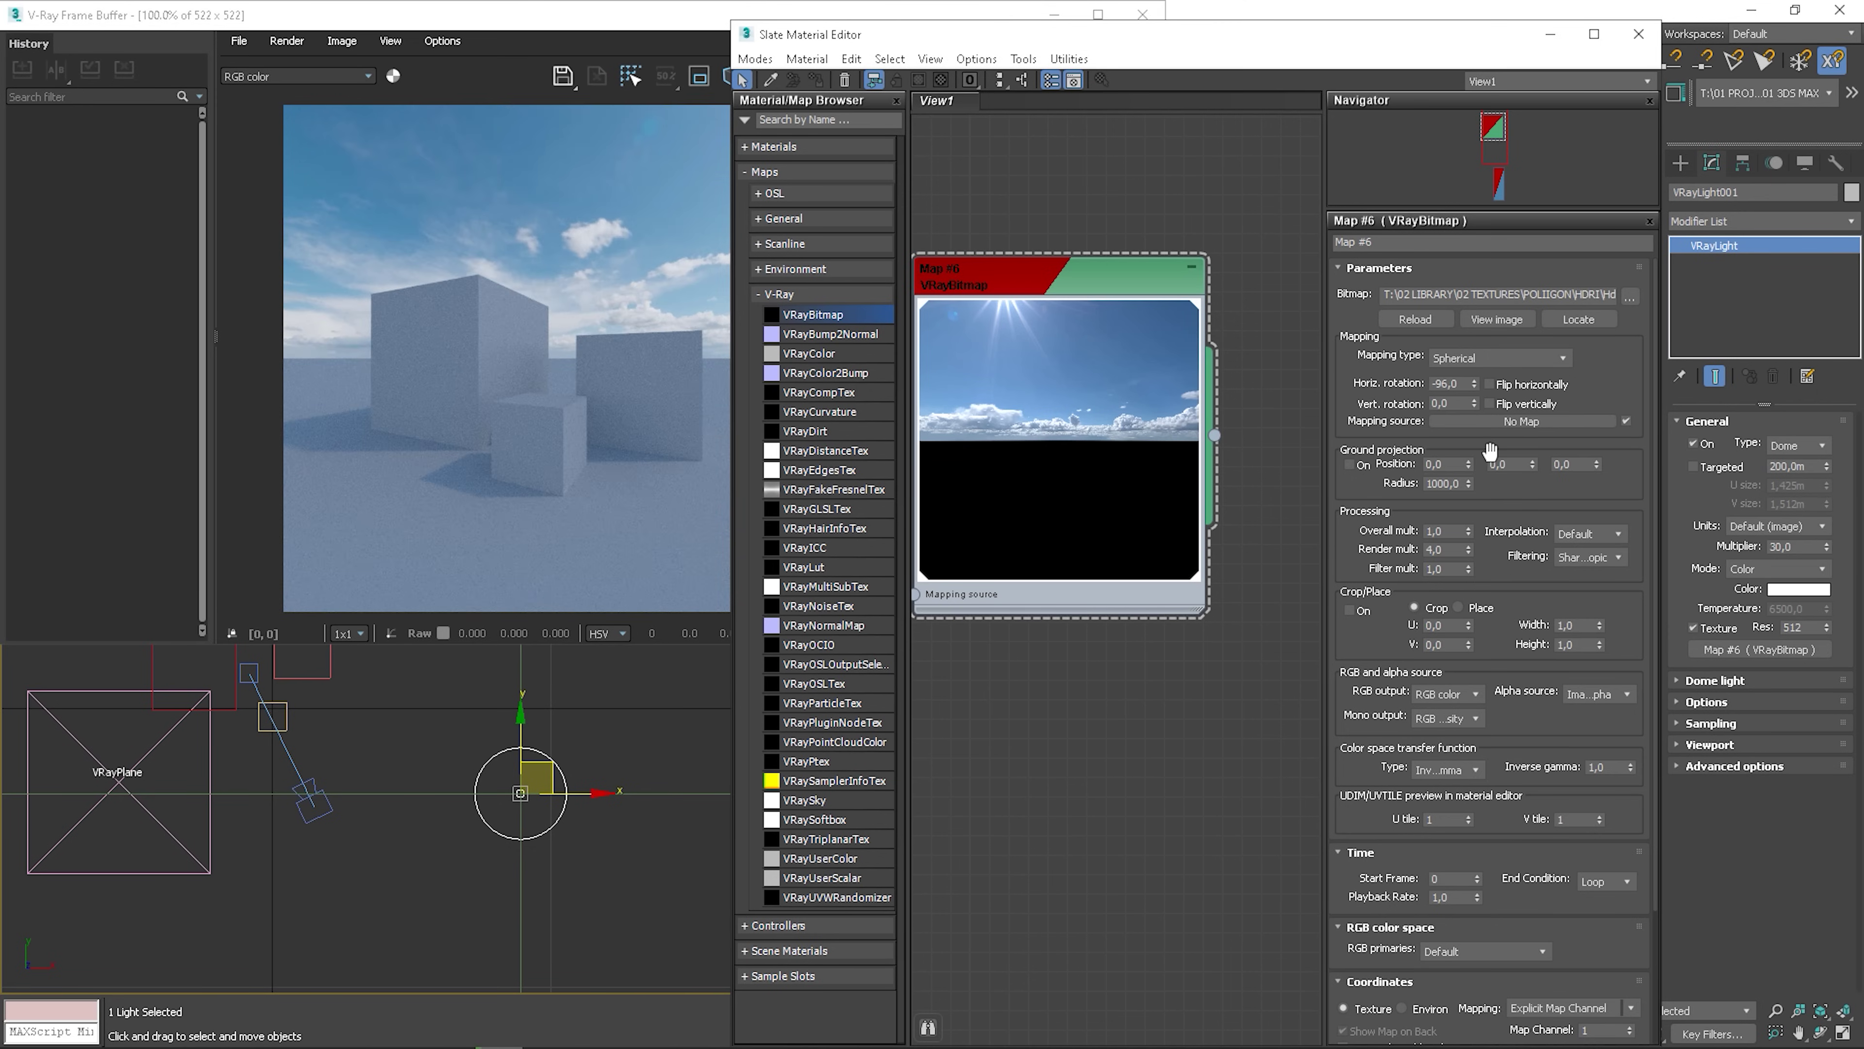
left_click(1695, 443)
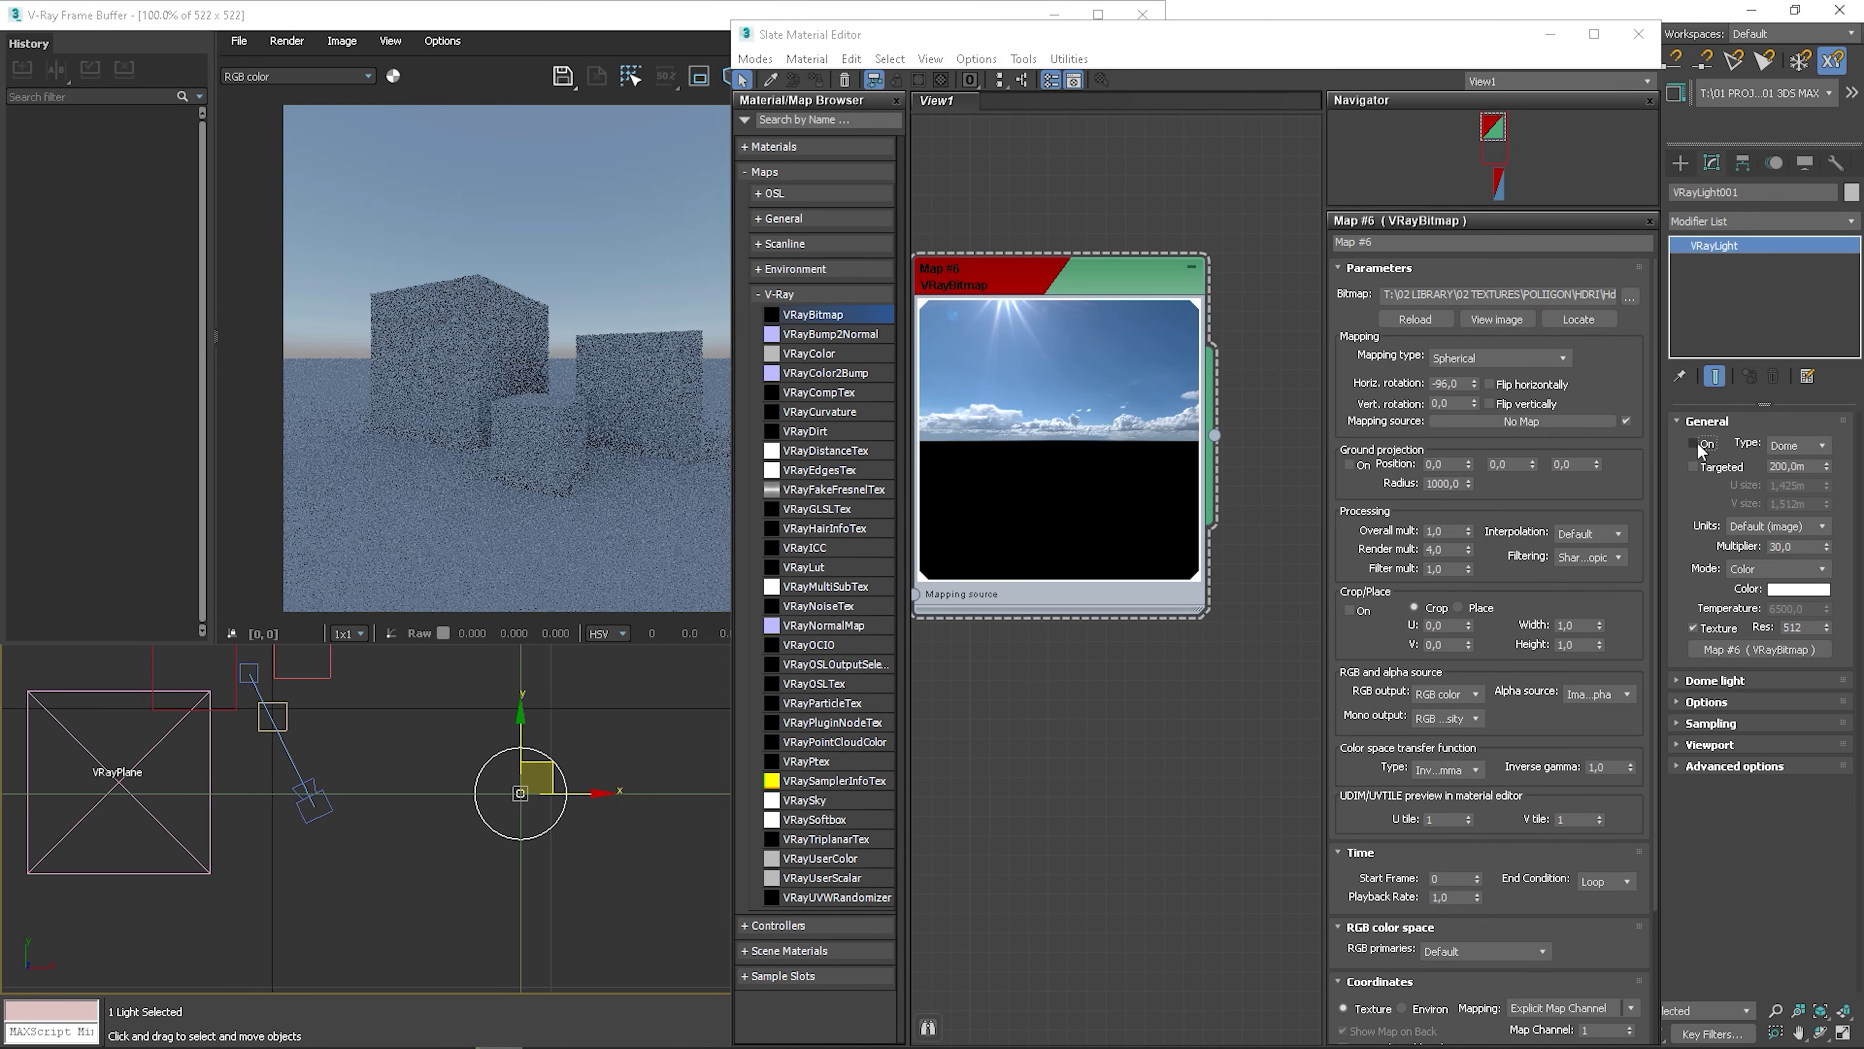
Switch the dome light on, then toggle it off and on twice to compare the lighting in the interactive render
left_click(1695, 443)
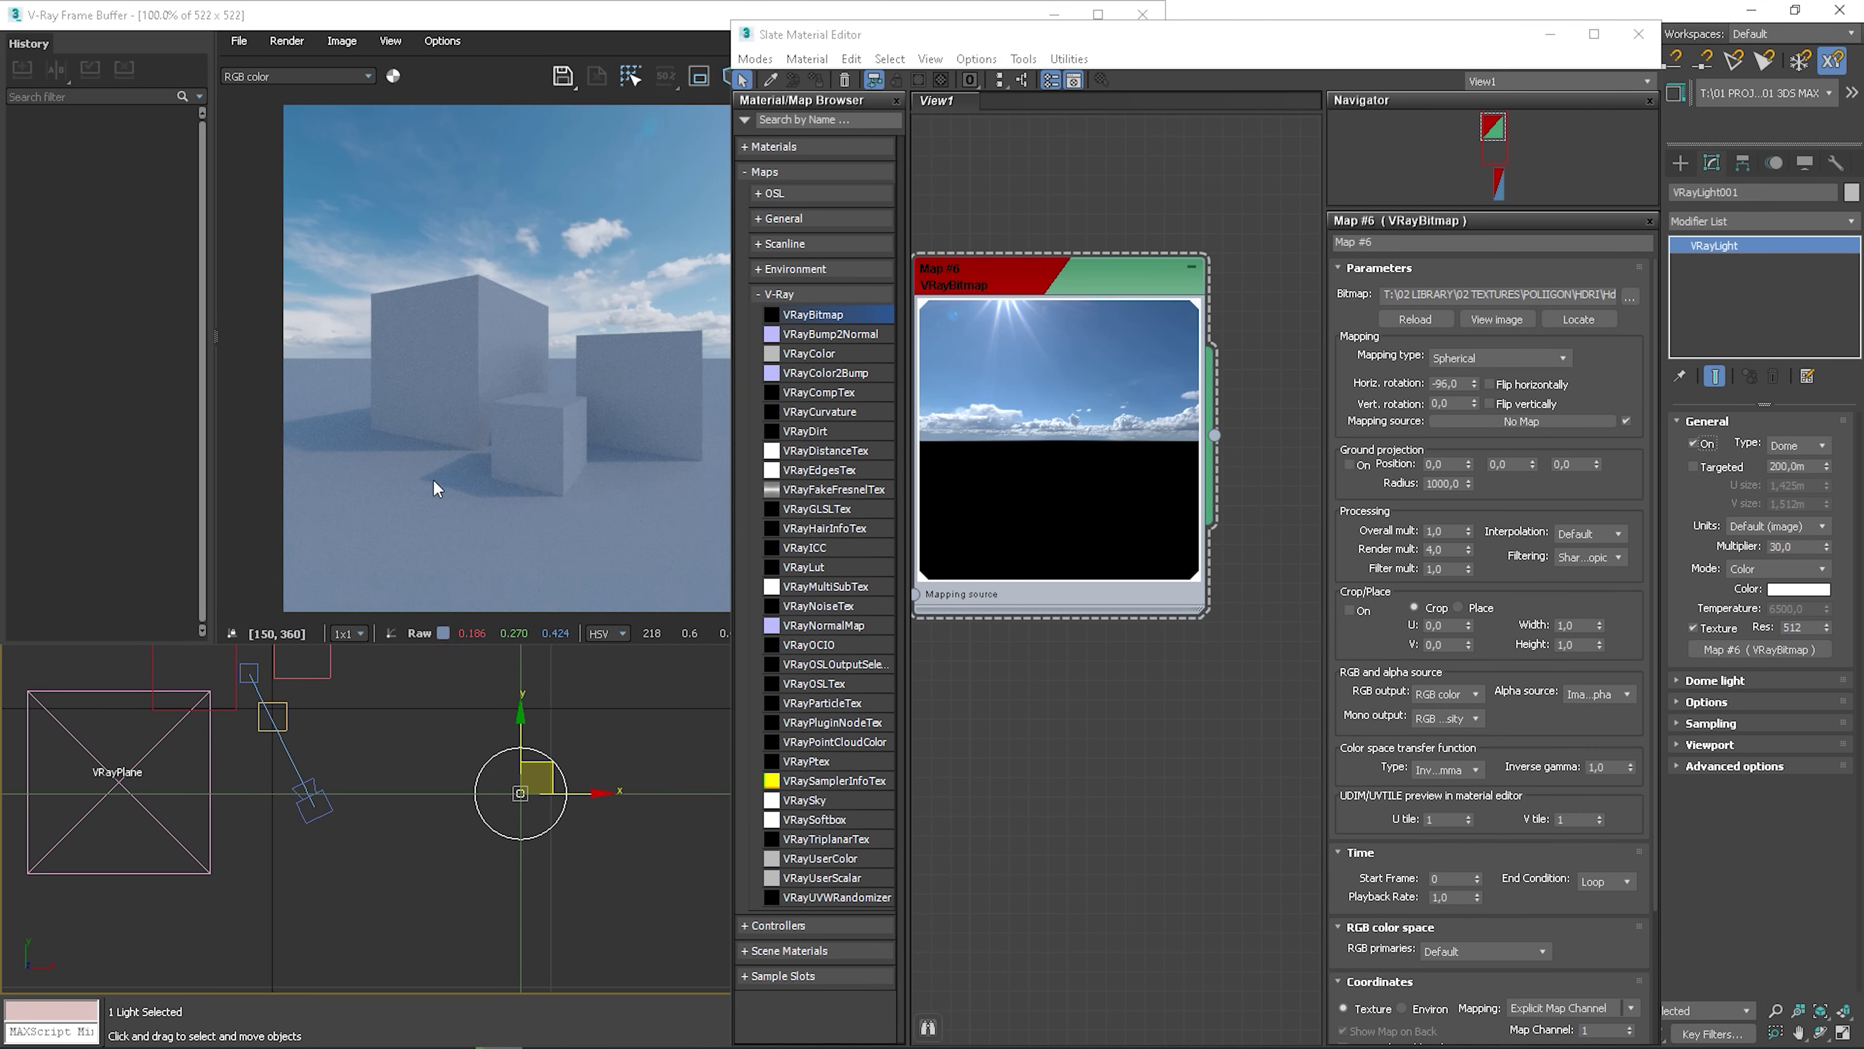
left_click(1698, 444)
left_click(1698, 444)
left_click(1692, 443)
left_click(1692, 443)
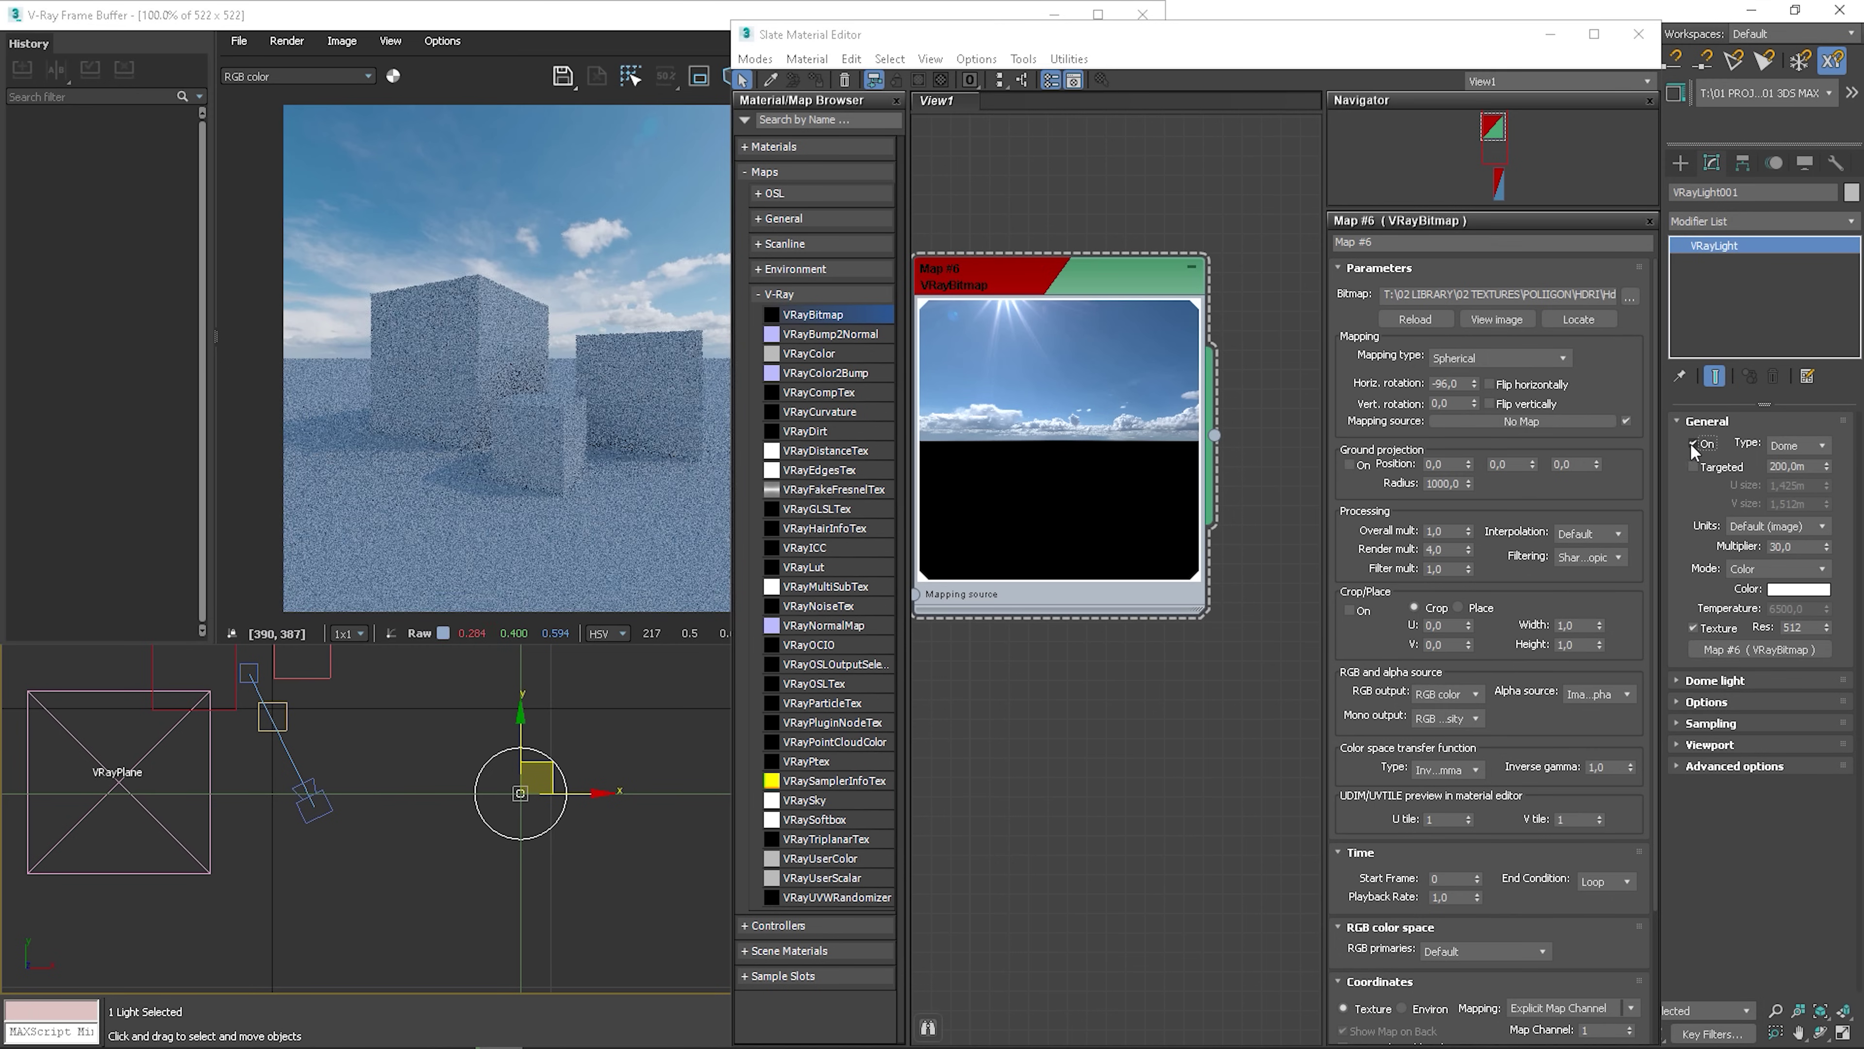
Set the VRayBitmap's render multiplier to 5 and reset its horizontal rotation to 0
left_click(1440, 549)
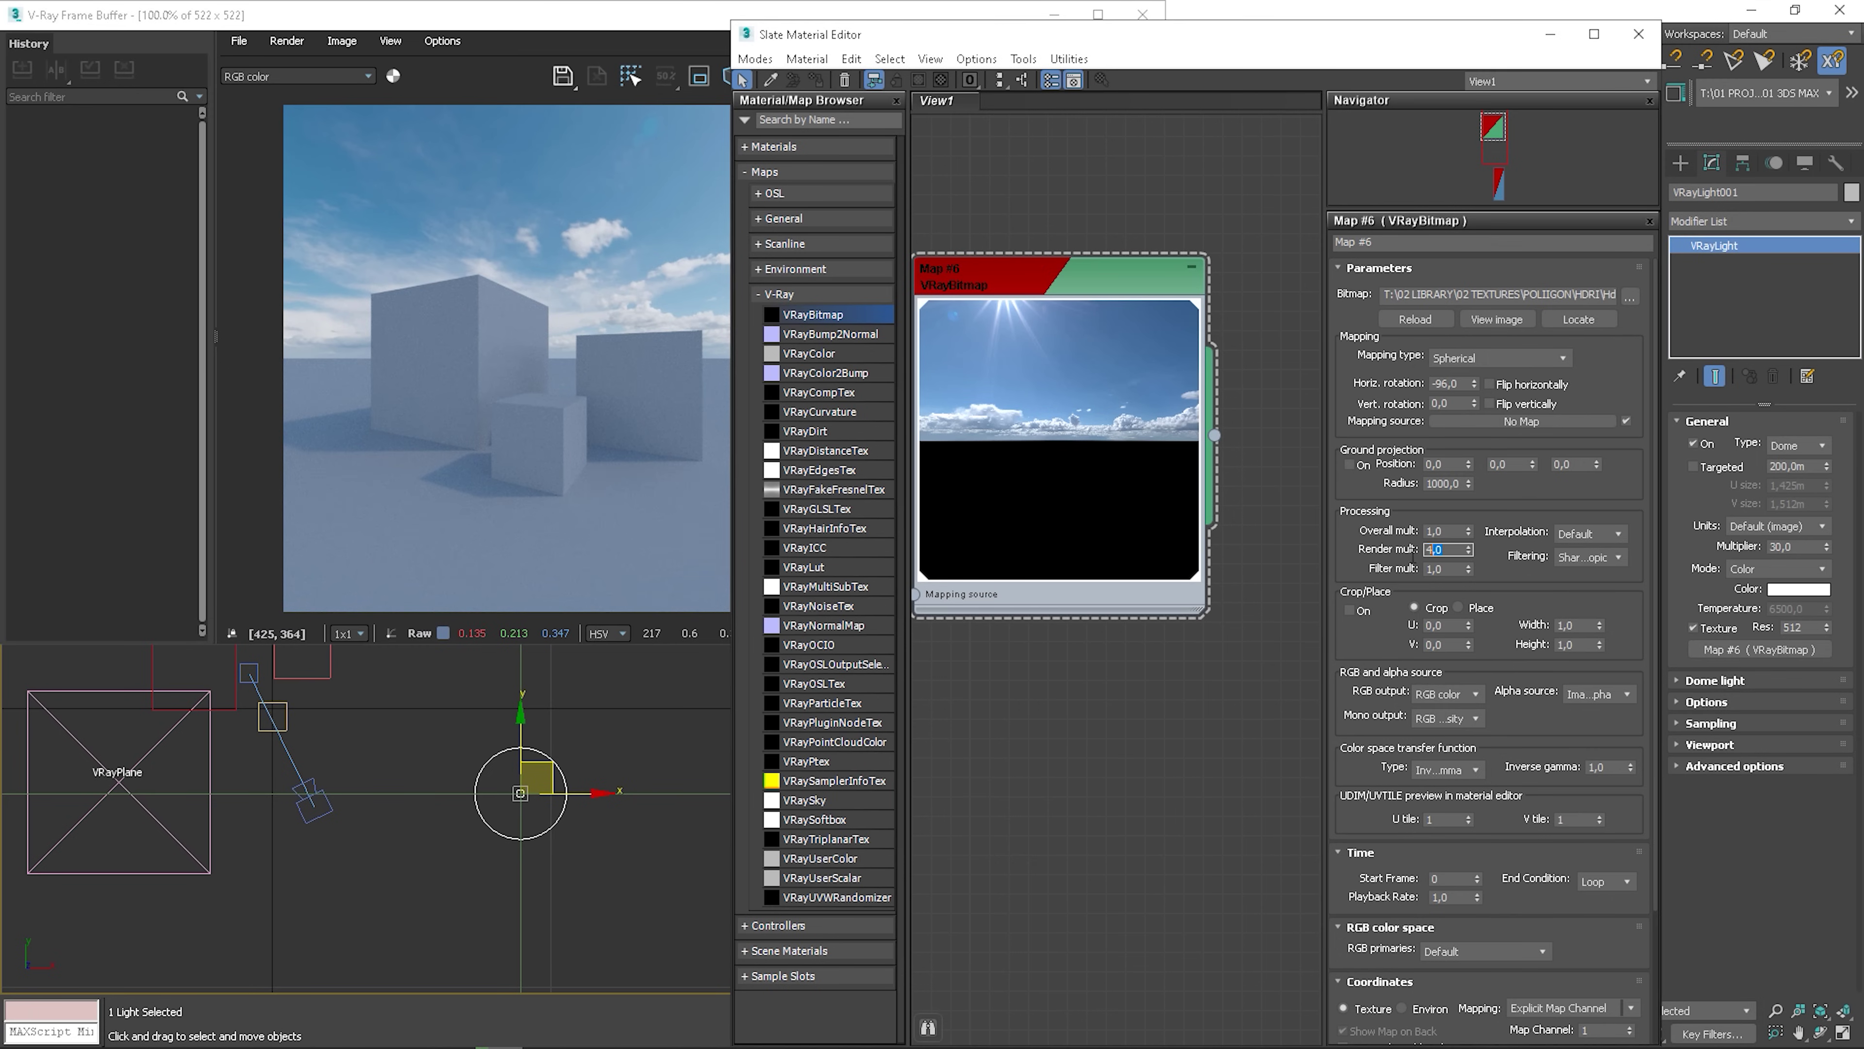
type("5")
key("Return")
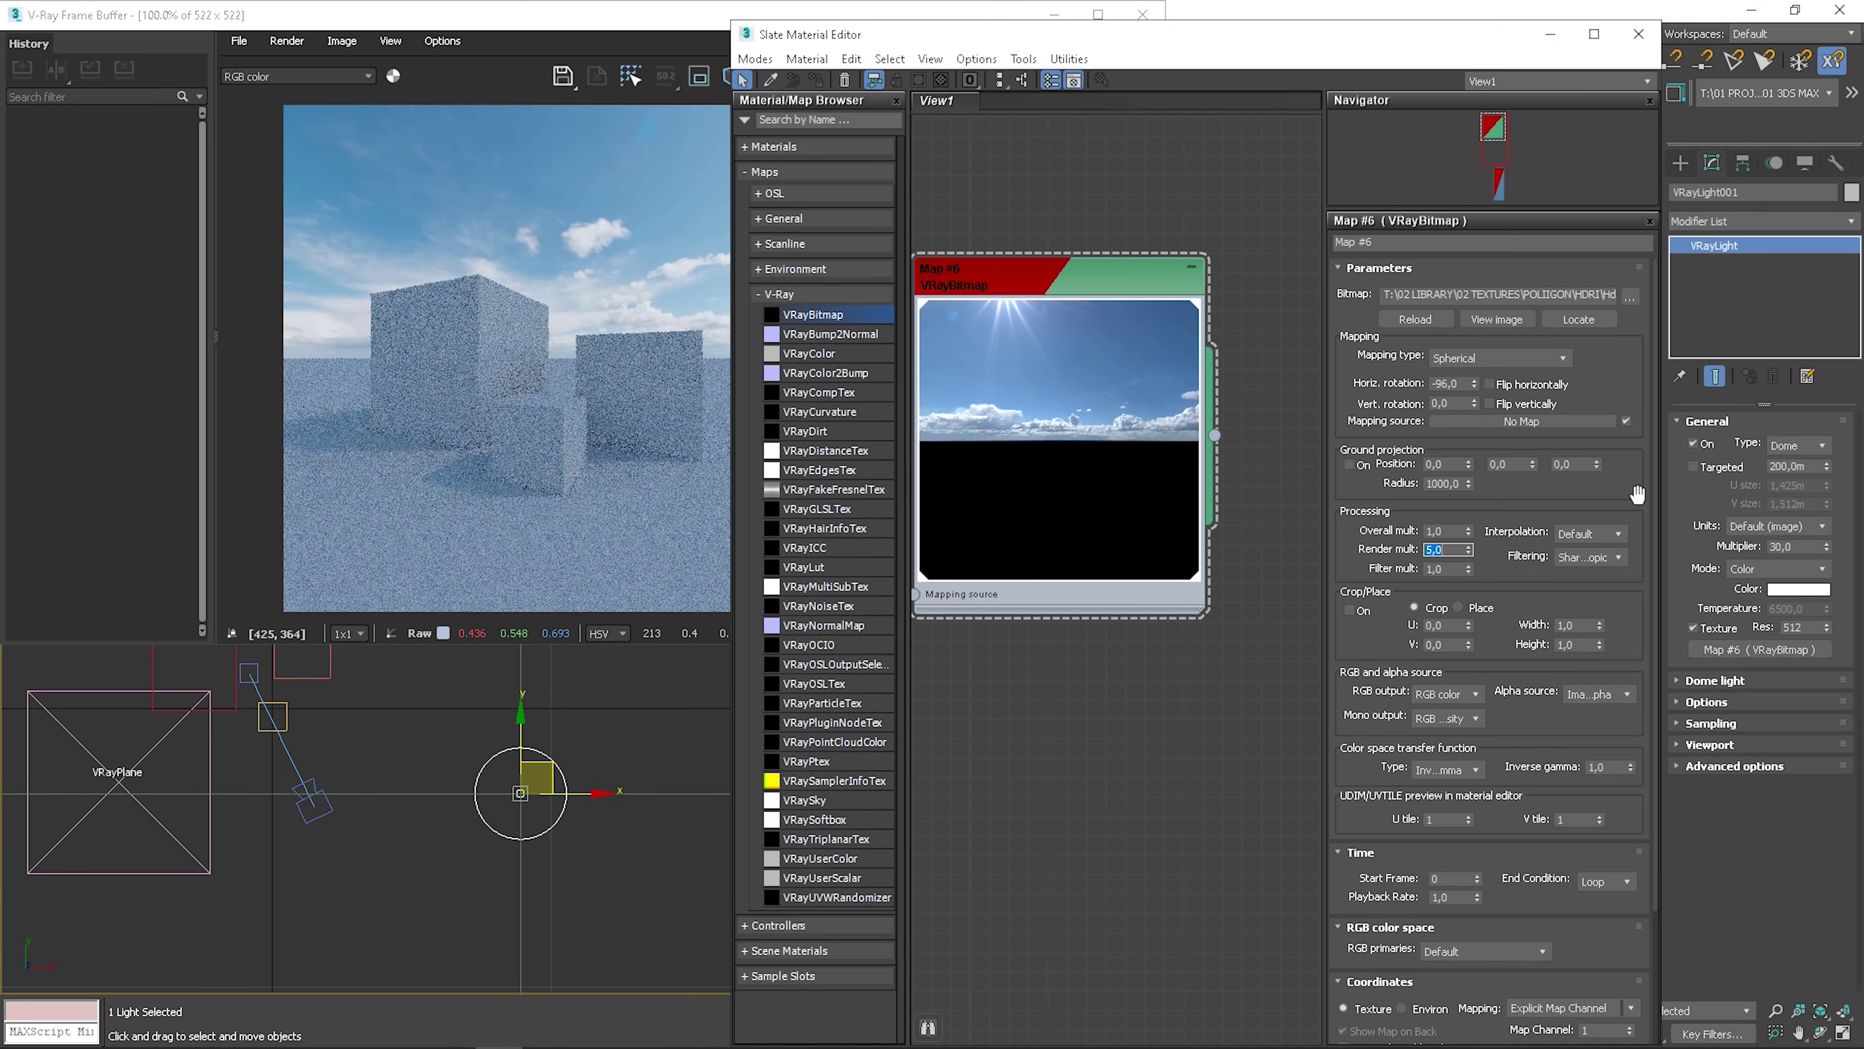
right_click(1473, 383)
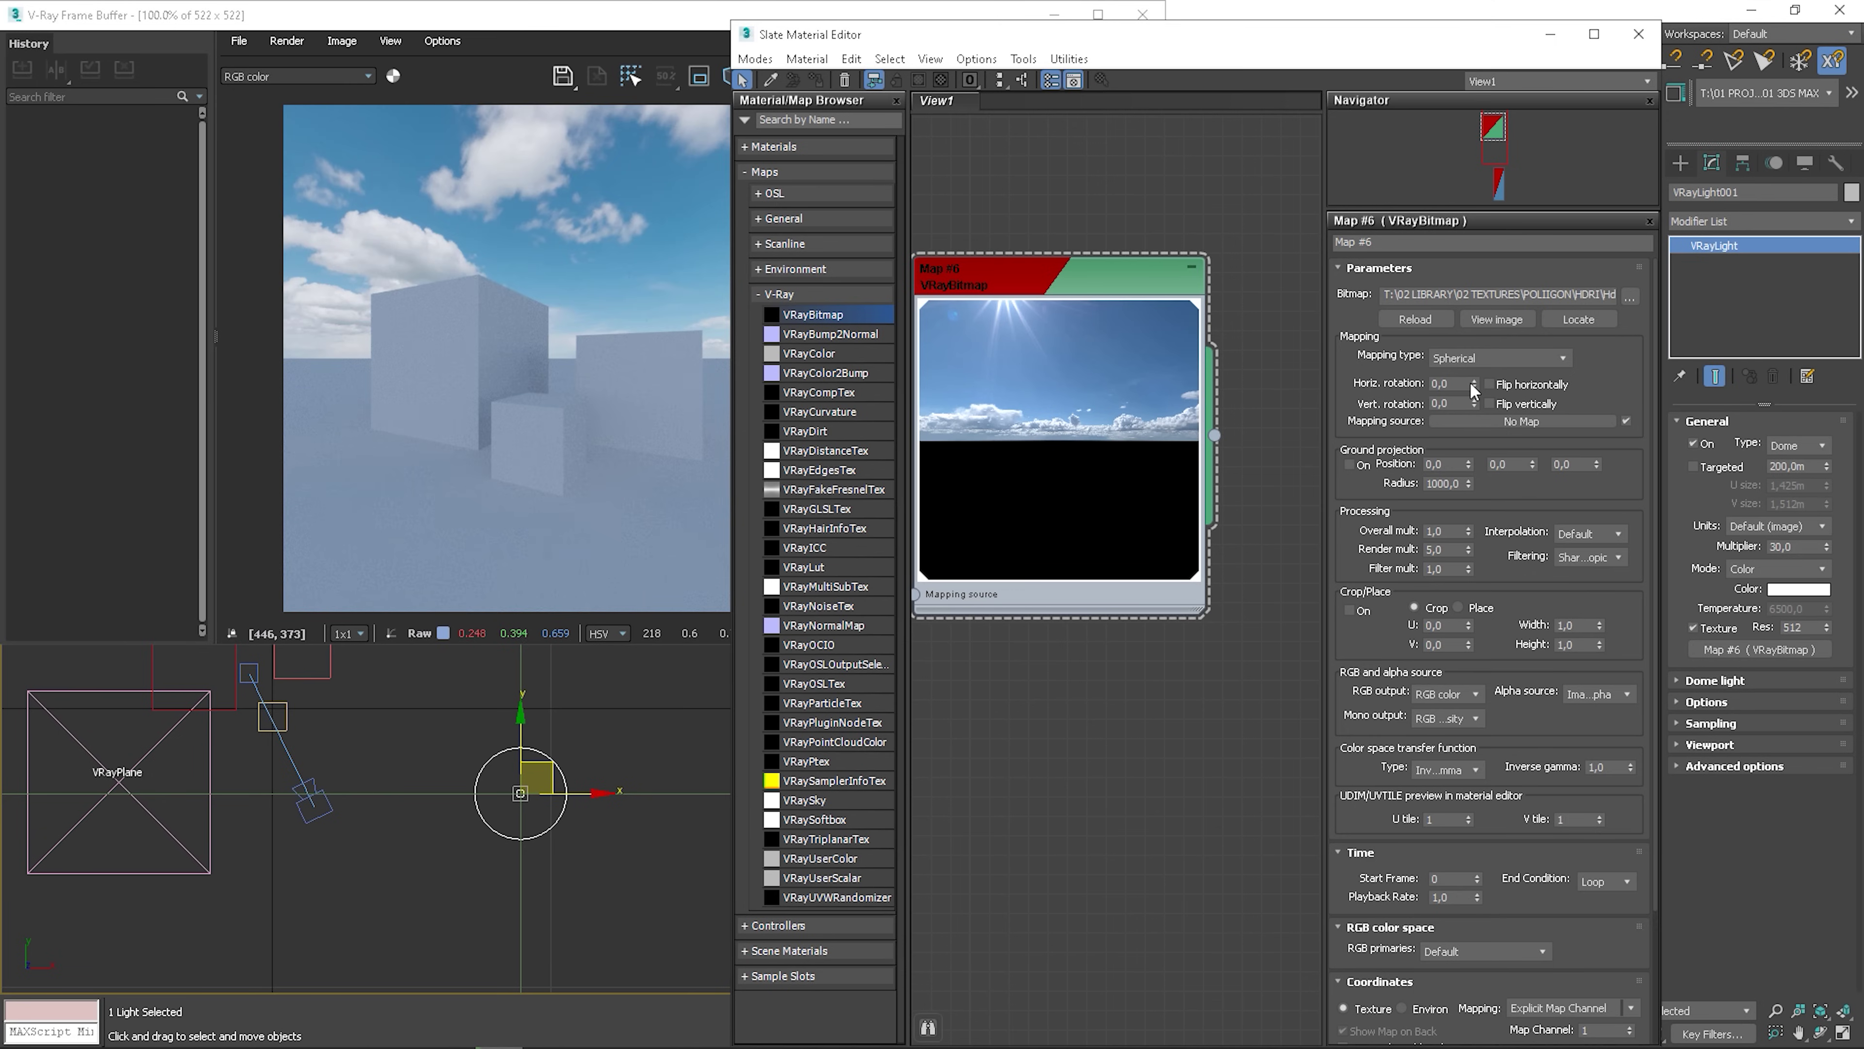
Create a VRaySun in the top view with its target near the dome light, and accept the automatic VRaySky environment map
left_click(1639, 34)
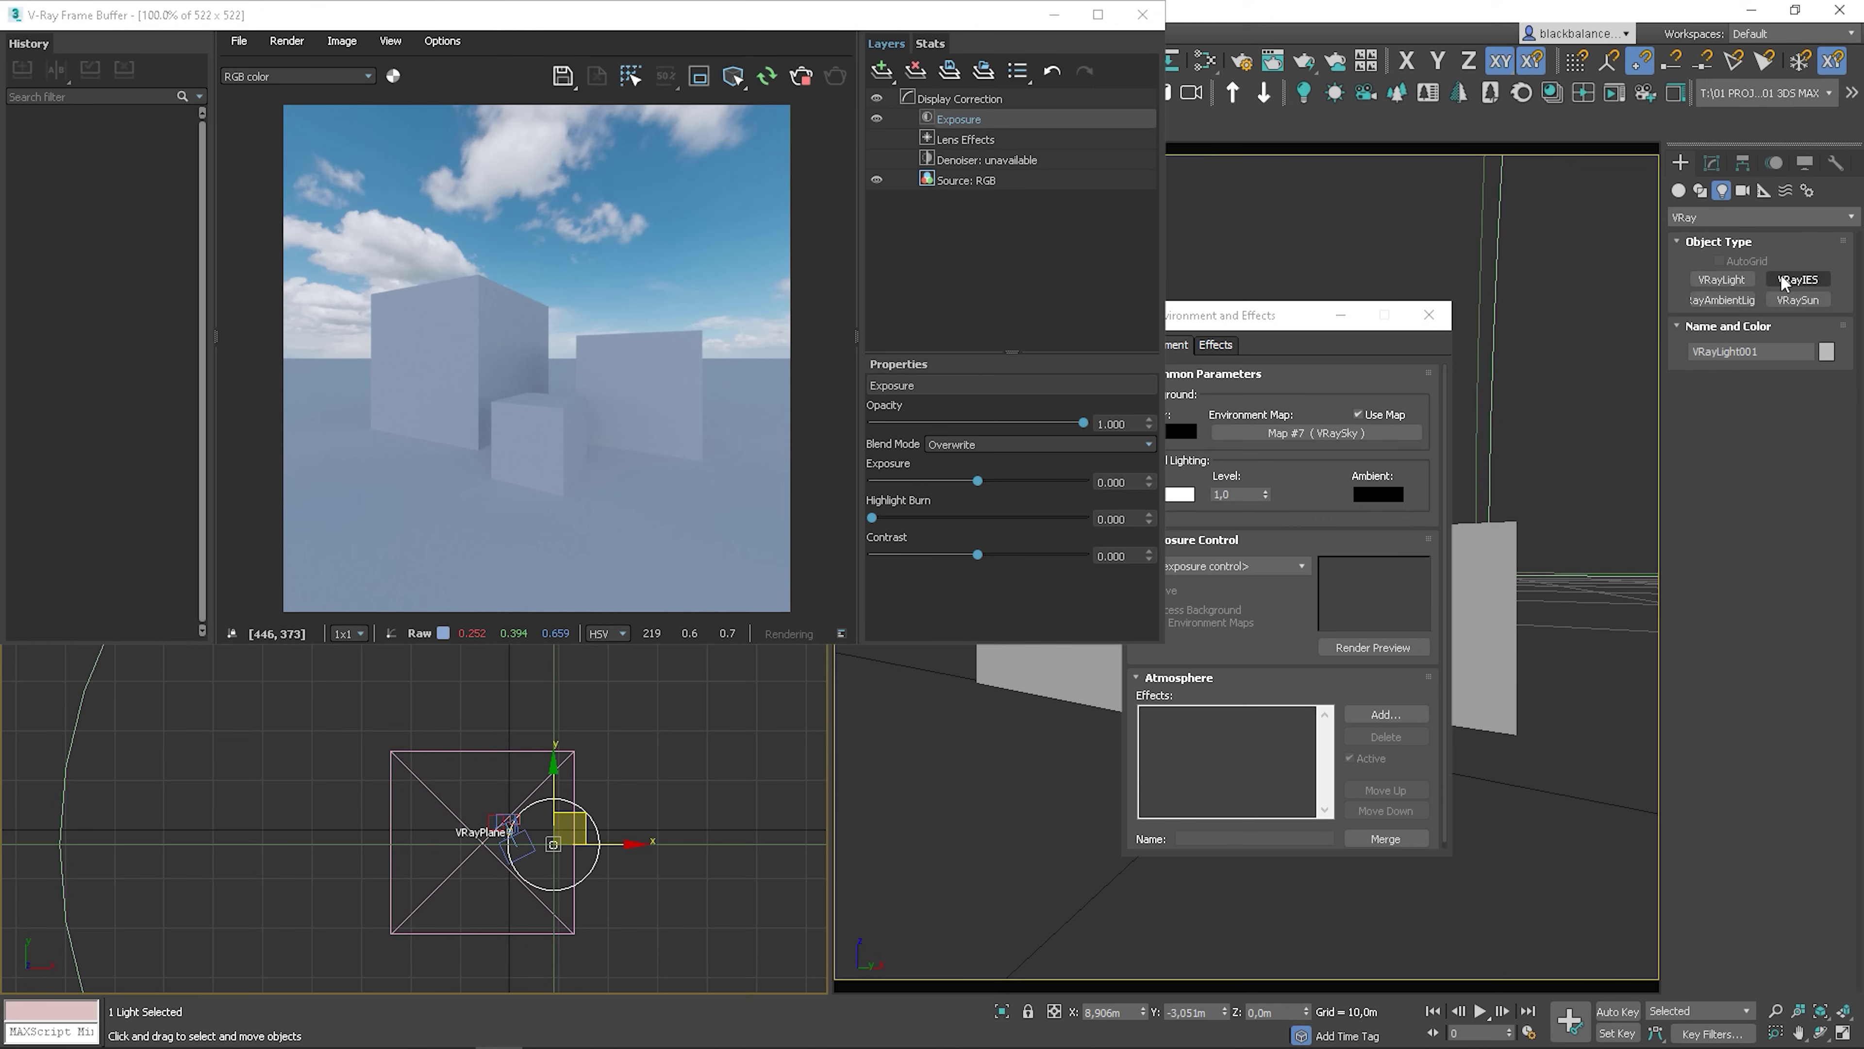
left_click(1748, 218)
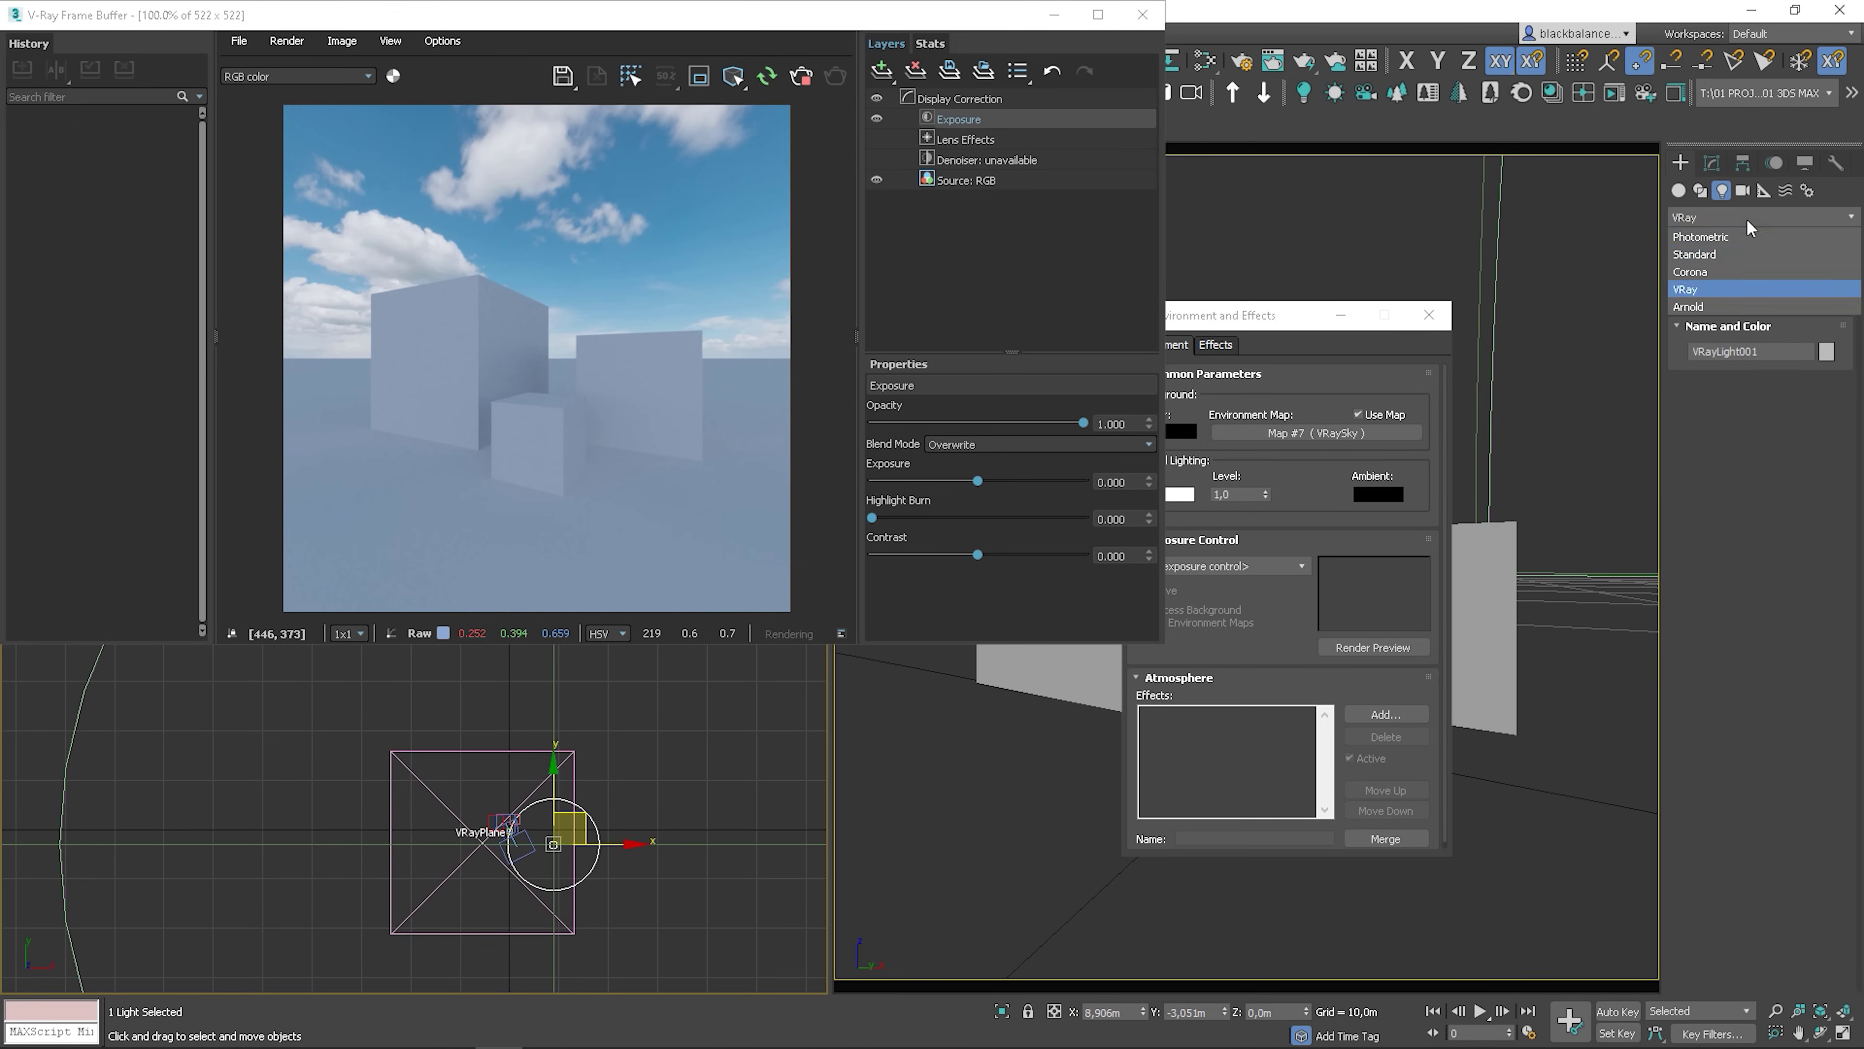
left_click(1710, 290)
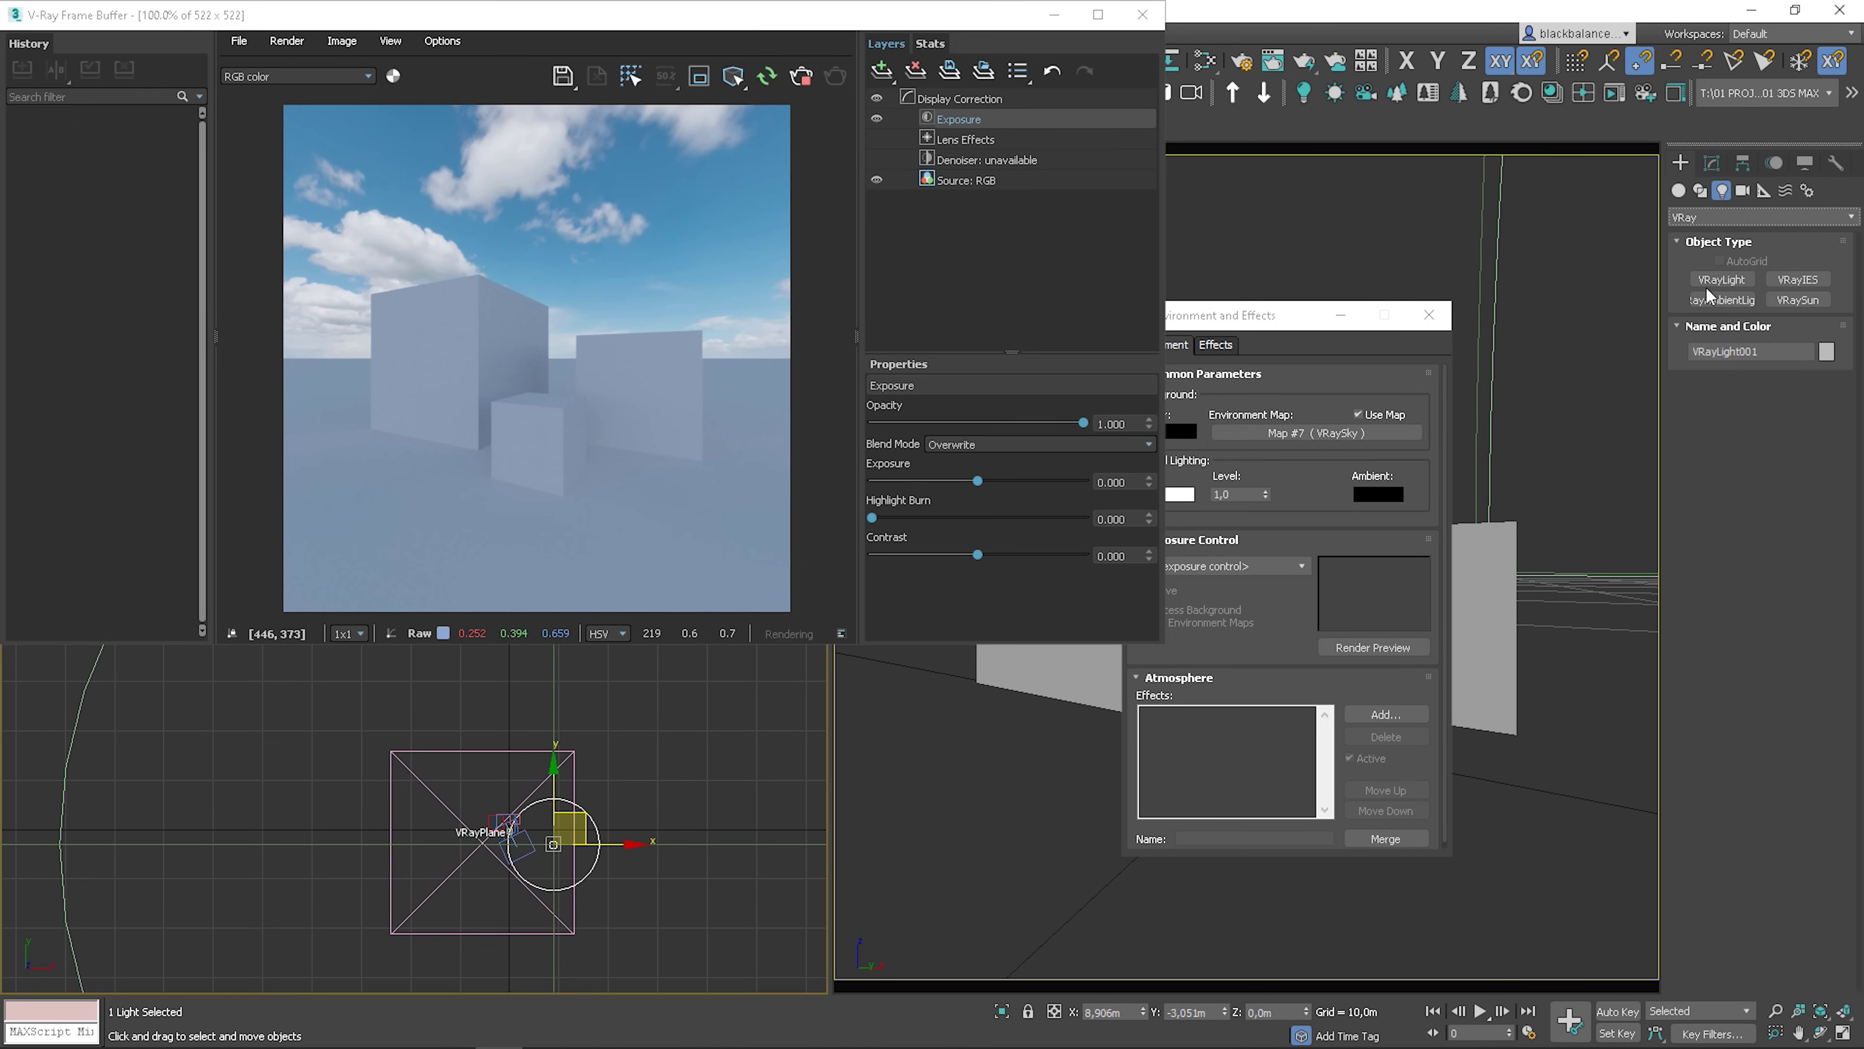
left_click(1819, 298)
middle_click_drag(543, 849, 443, 788)
left_click_drag(609, 836, 471, 792)
left_click(995, 595)
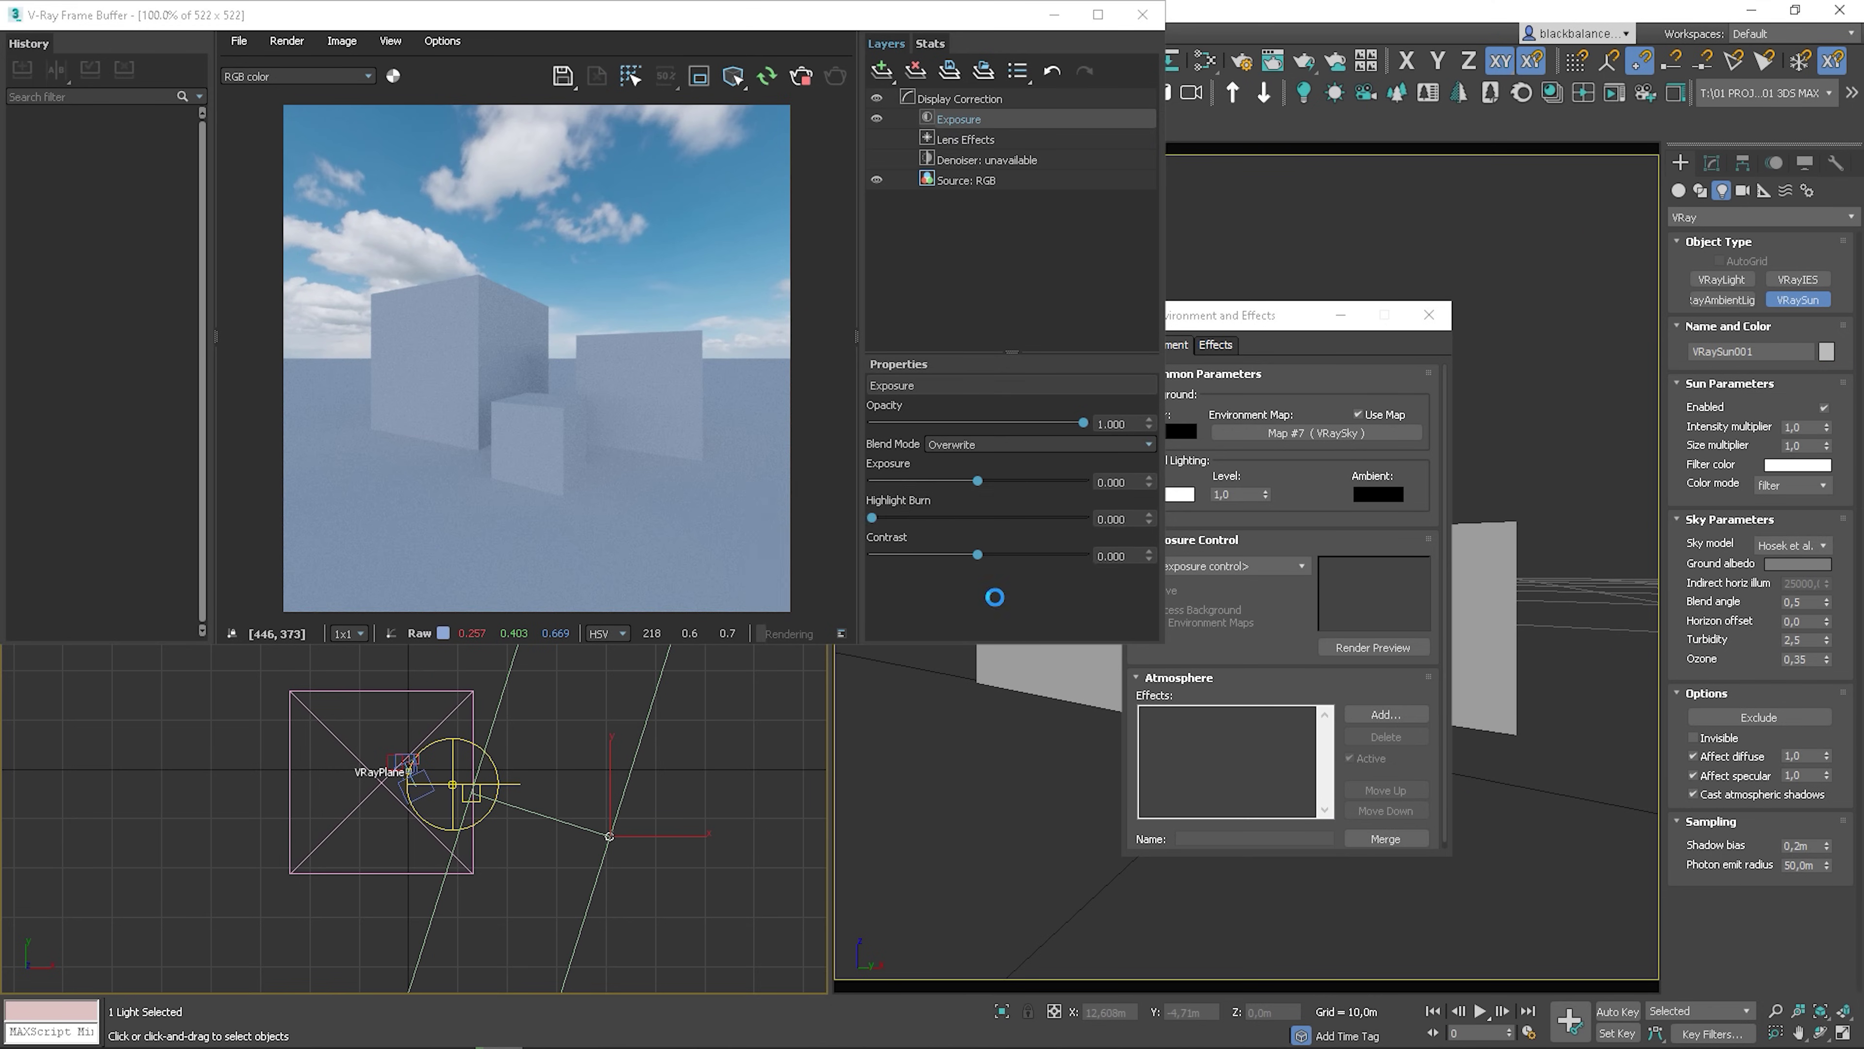
left_click(984, 599)
Raise the VRaySun along Z to a height of about 11.3 m
middle_click_drag(631, 828, 640, 749)
scroll(623, 802, "down", 2)
key("w")
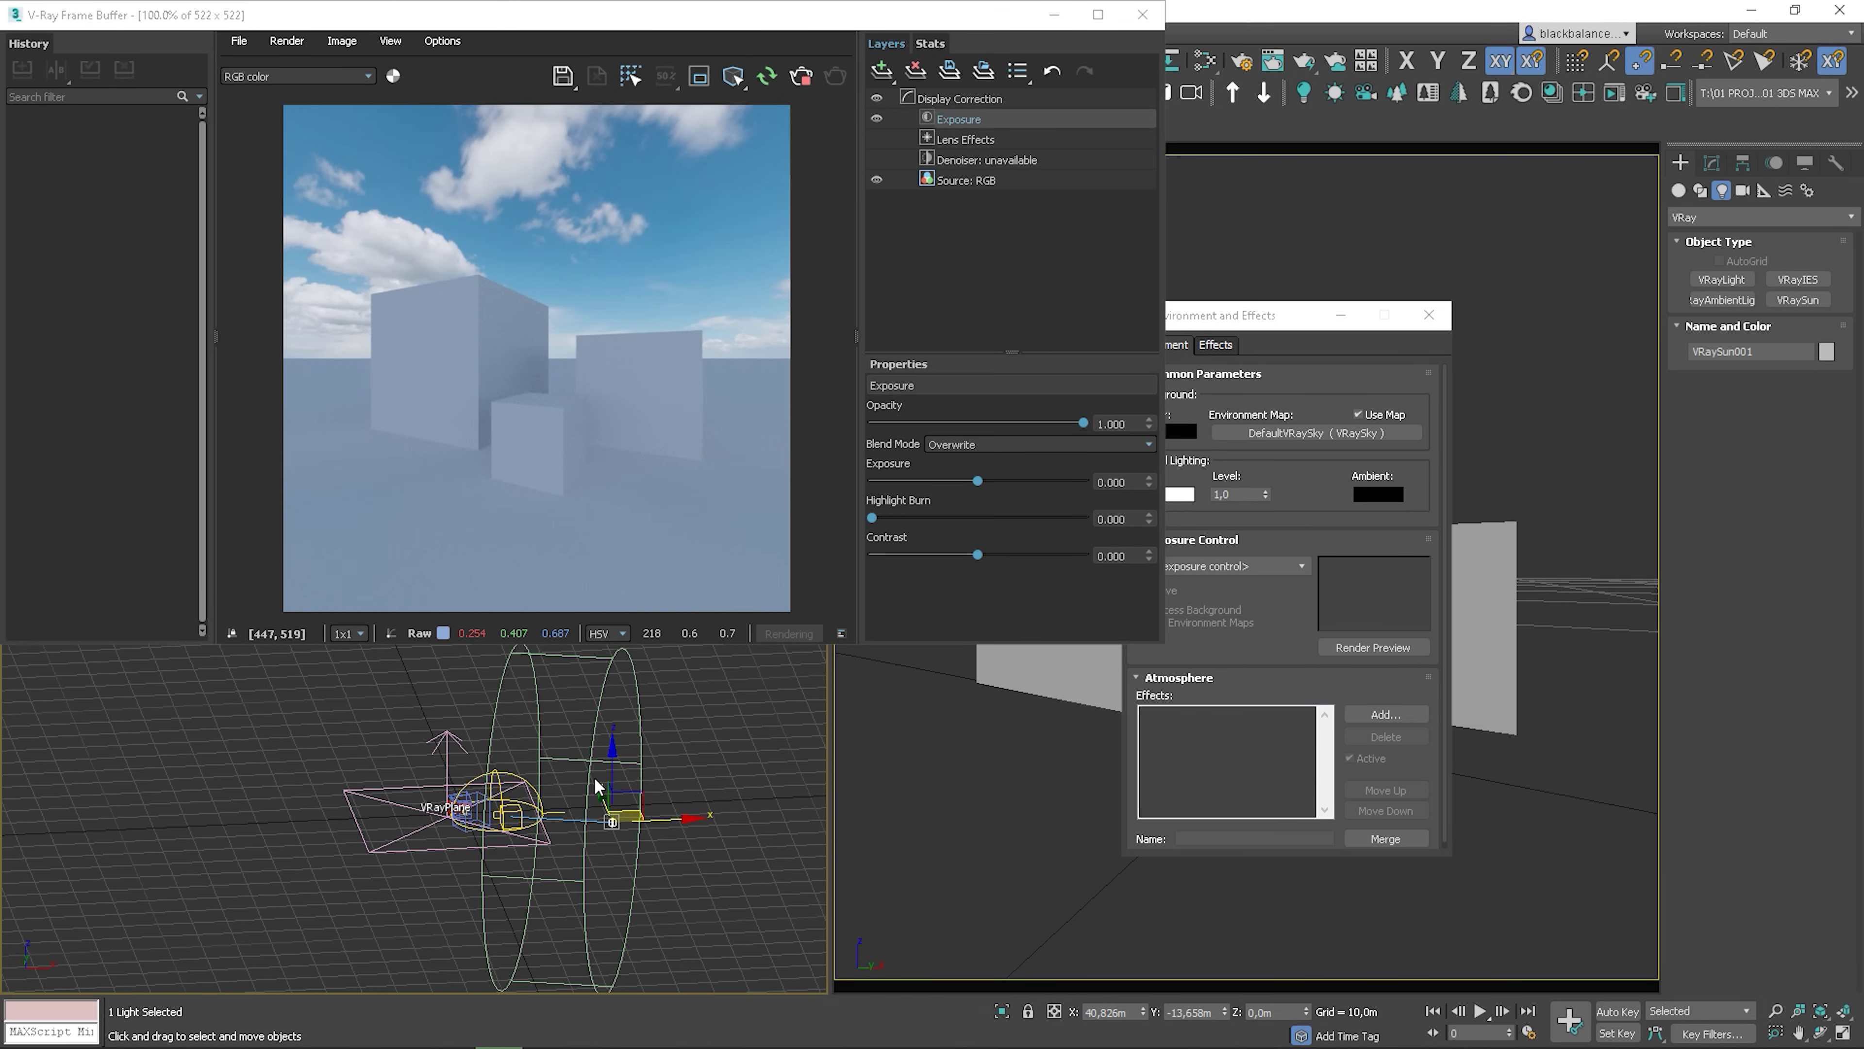
left_click_drag(612, 769, 612, 734)
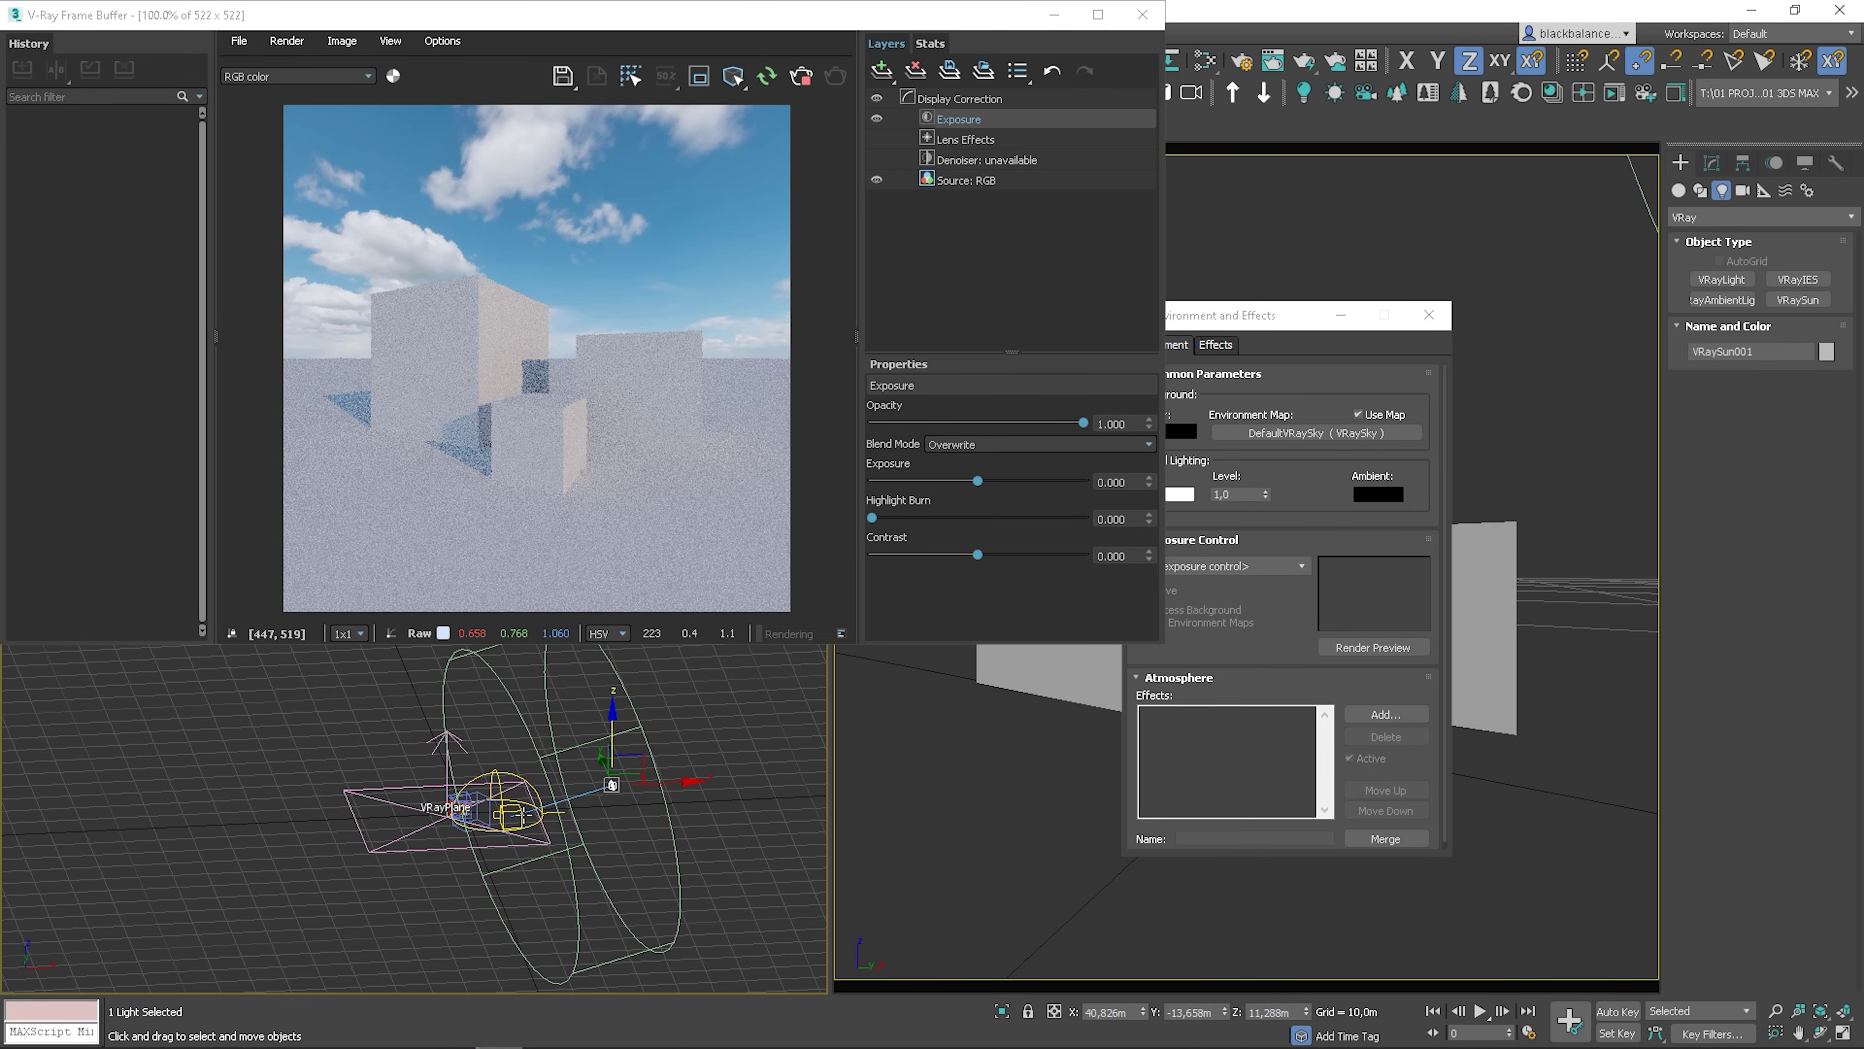
Align the VRaySun's target to the dome light in X, Y and Z, pivot point to pivot point
left_click(523, 815)
key("alt+a")
scroll(507, 830, "up", 8)
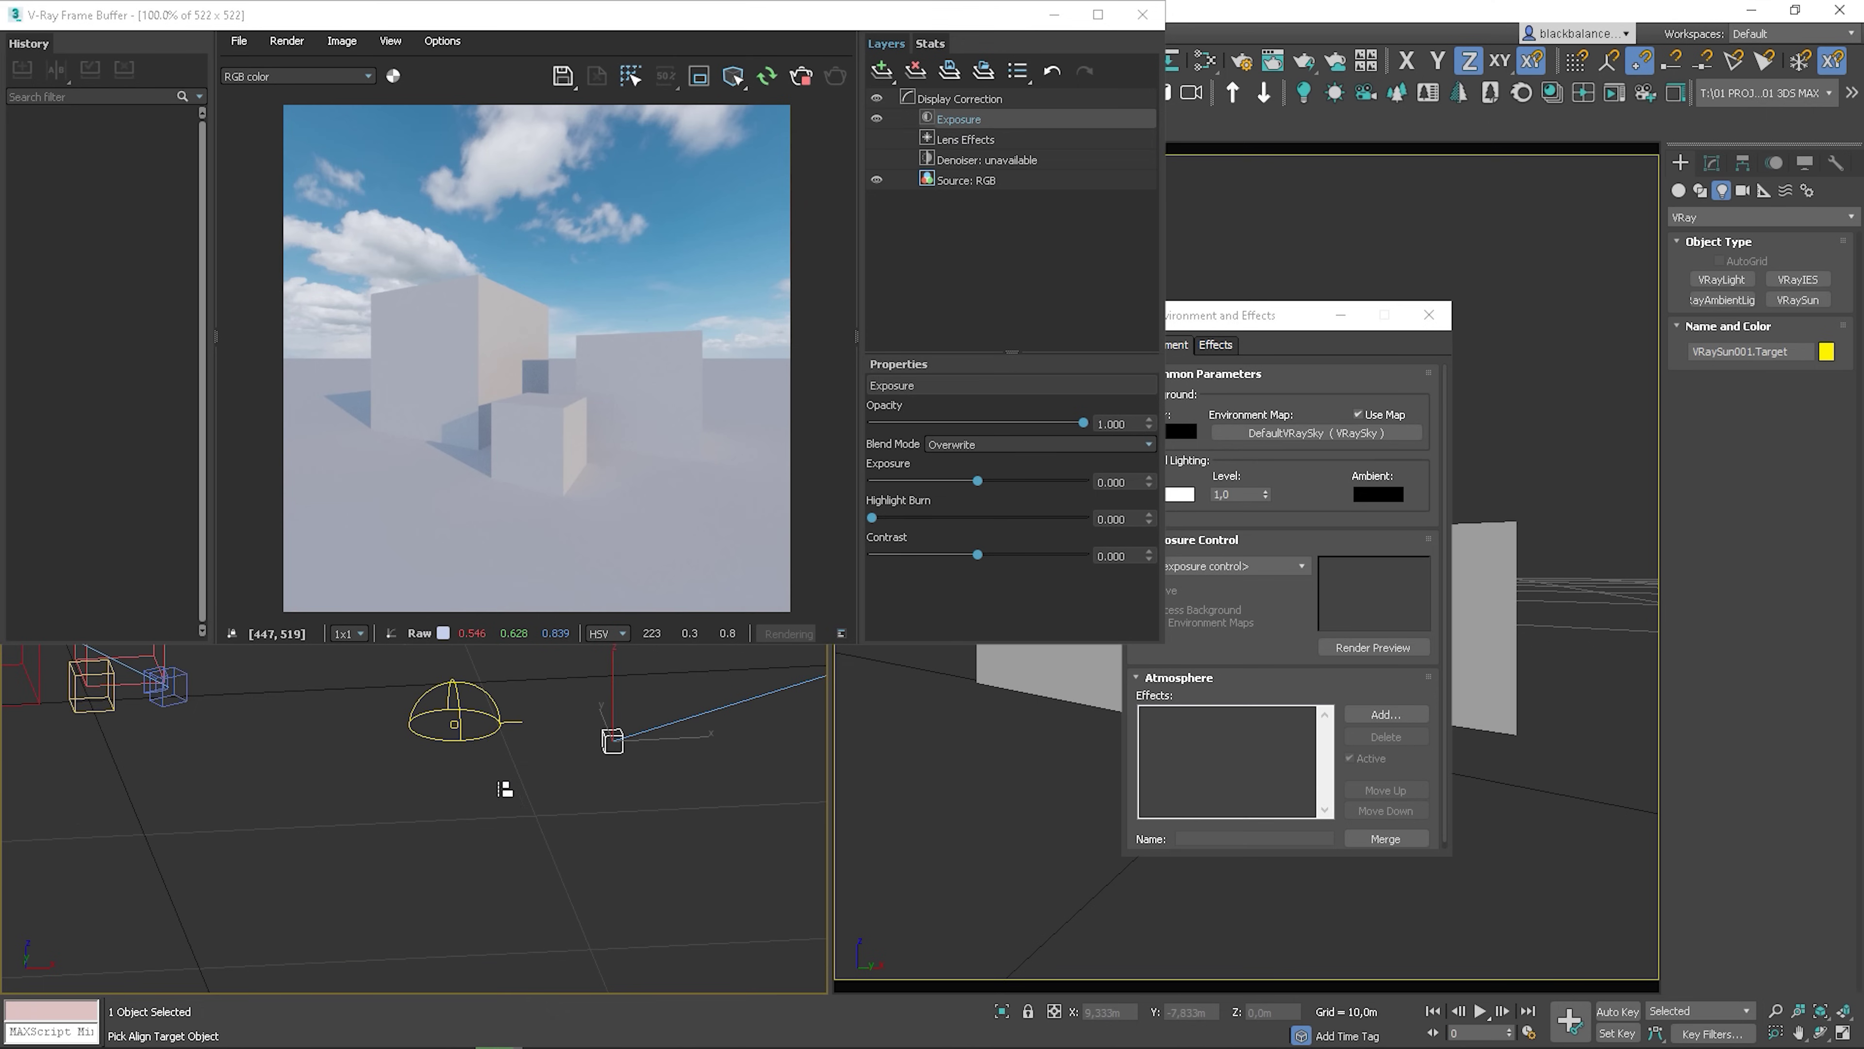
left_click(456, 726)
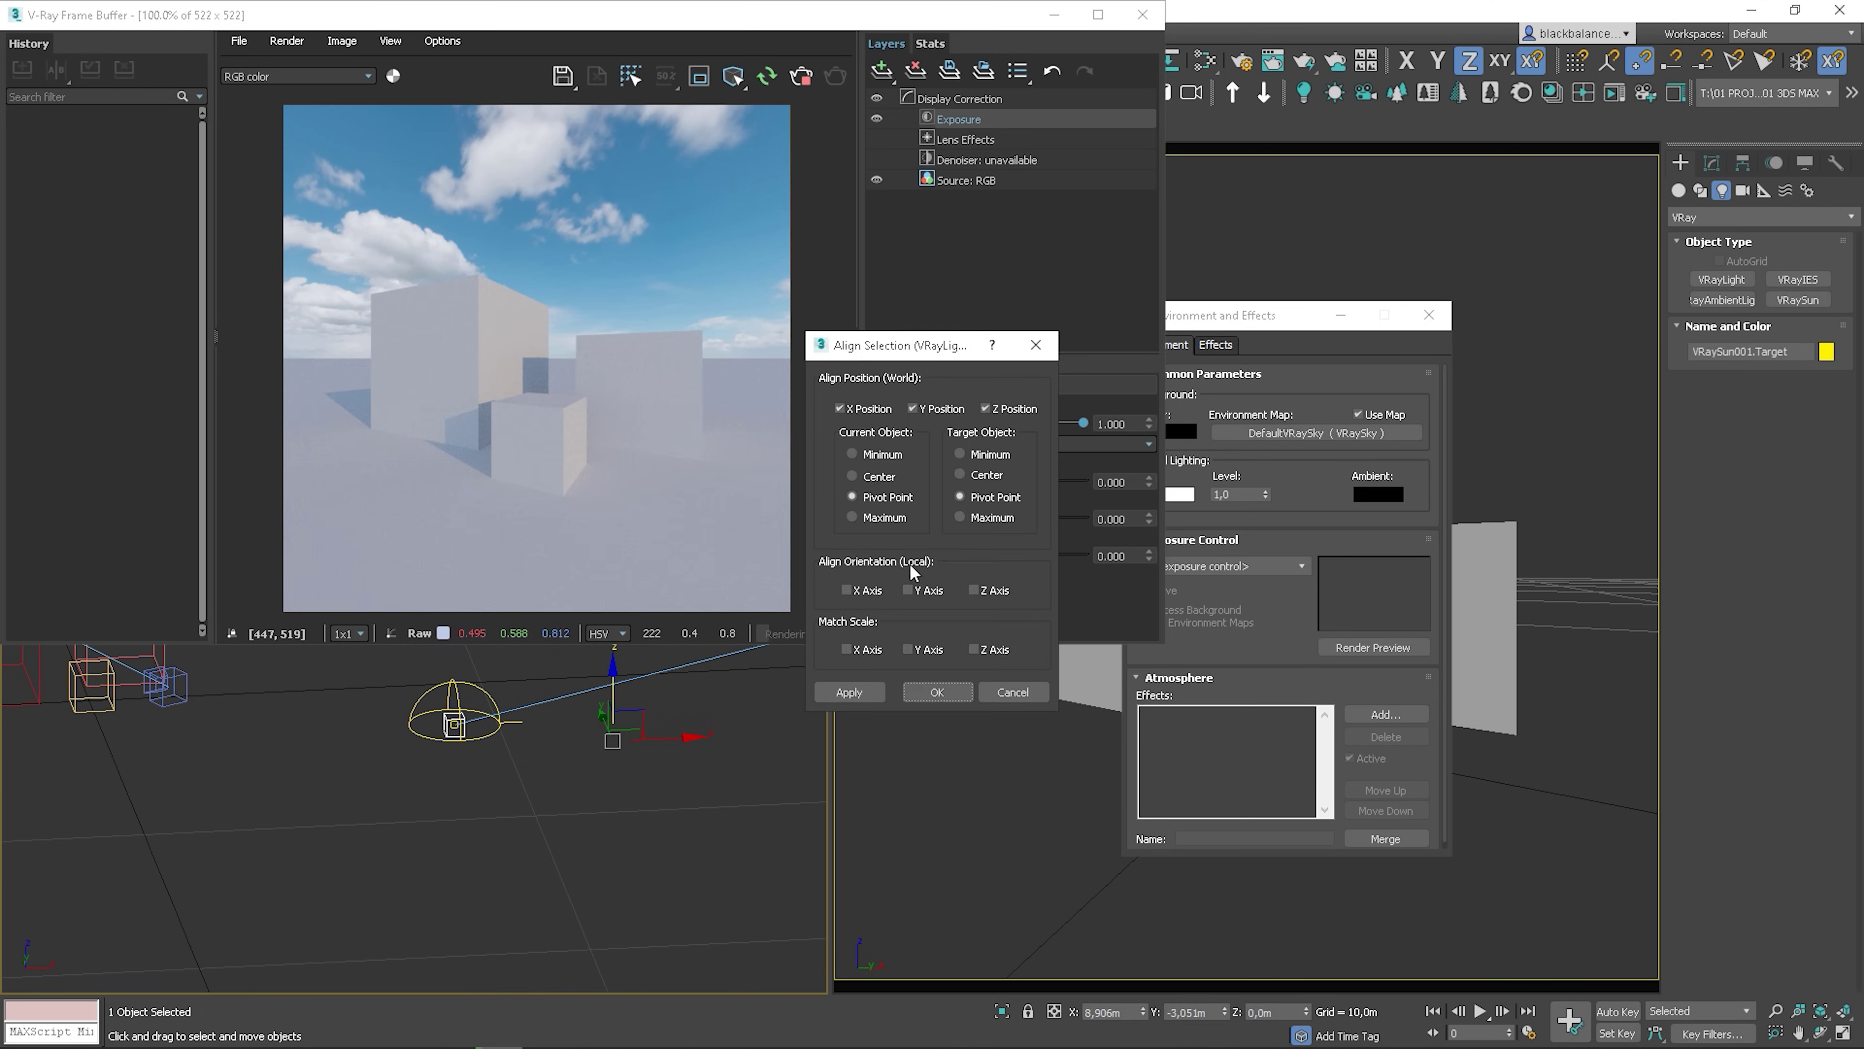
left_click(918, 694)
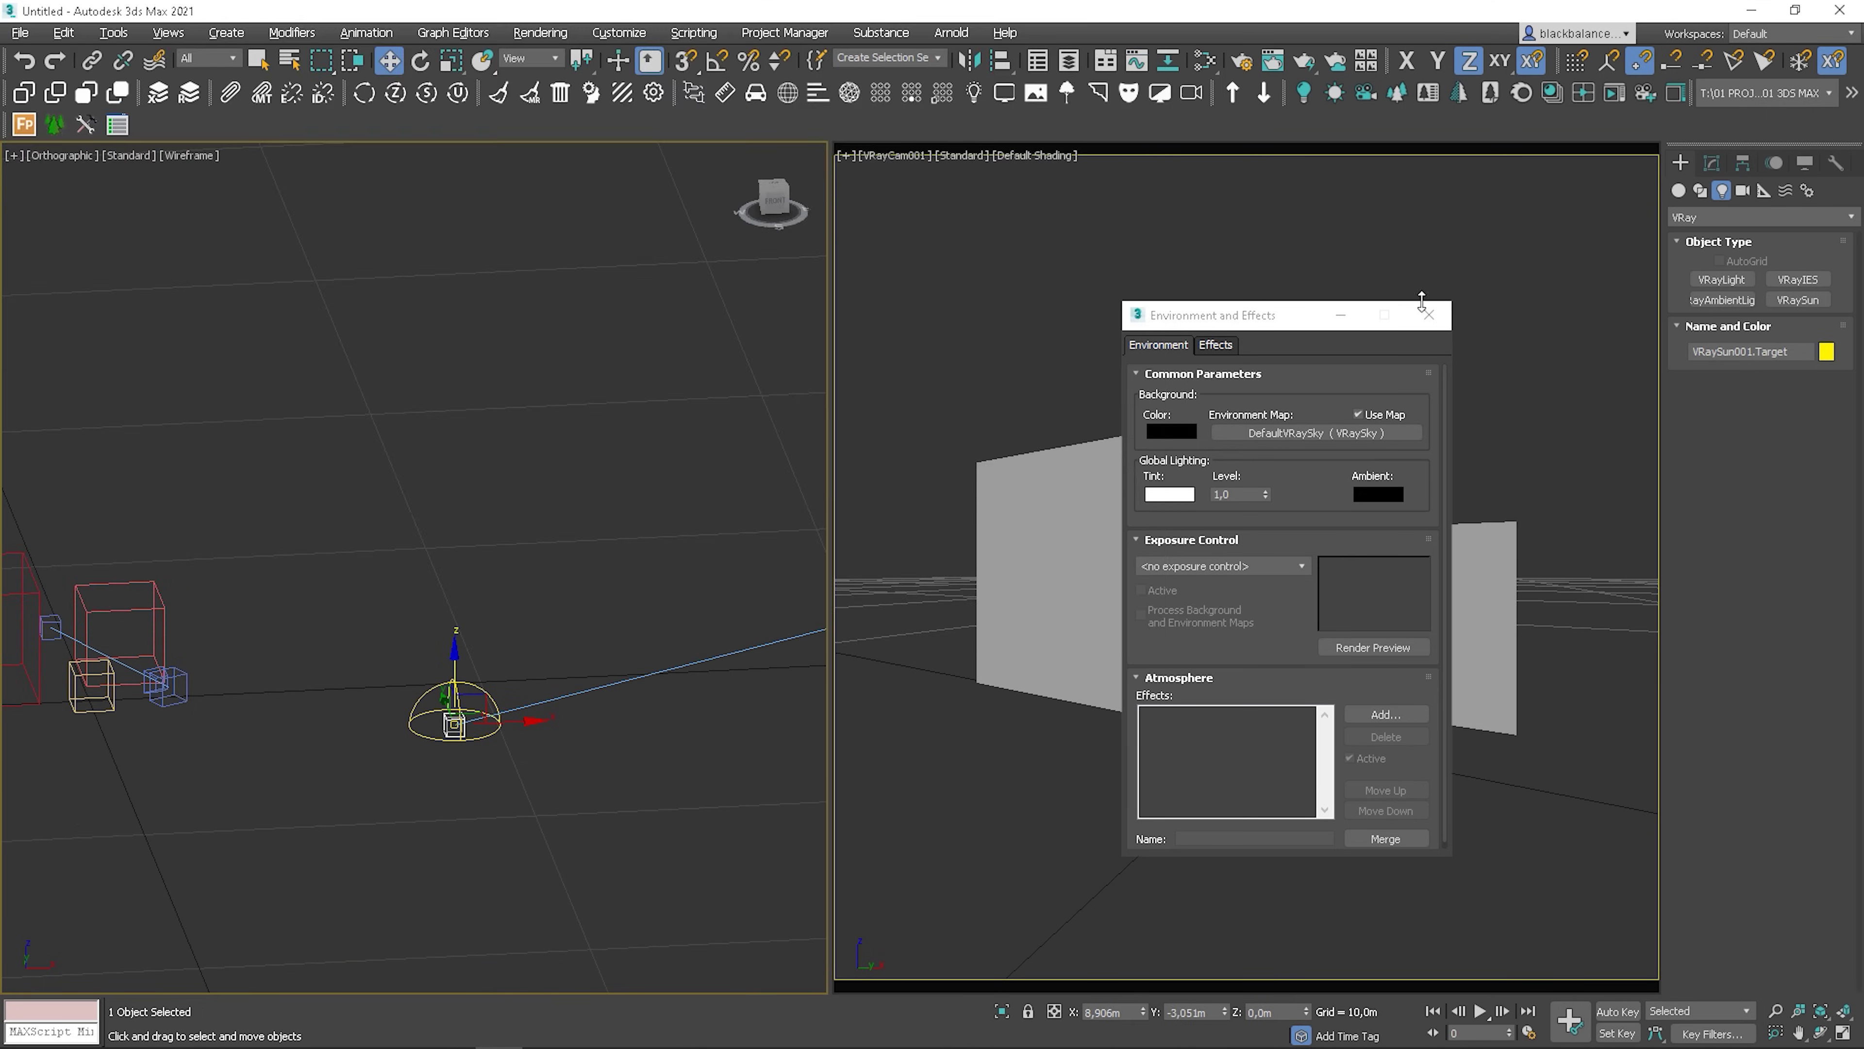
Change the orthographic viewport to a shaded perspective view framed on the VRaySun's target
left_click(1428, 314)
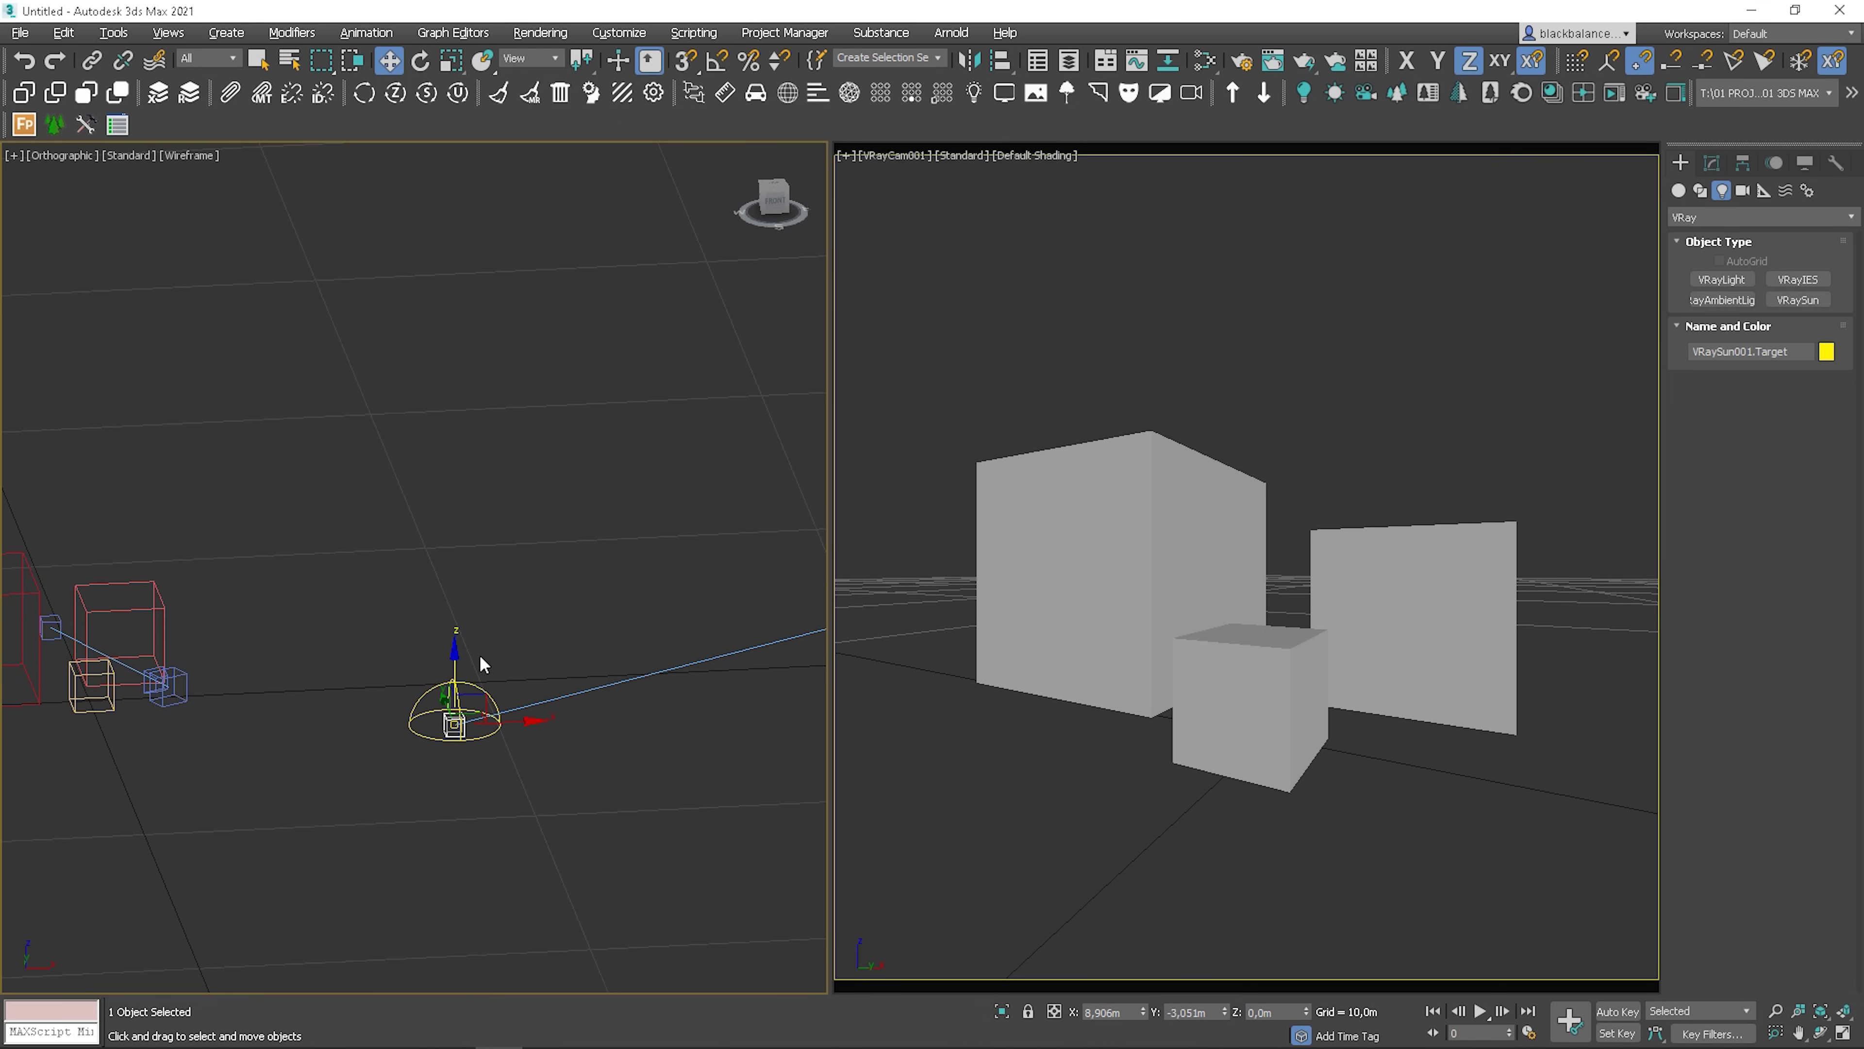
key("p")
key("z")
key("F3")
middle_click_drag(470, 382, 515, 611)
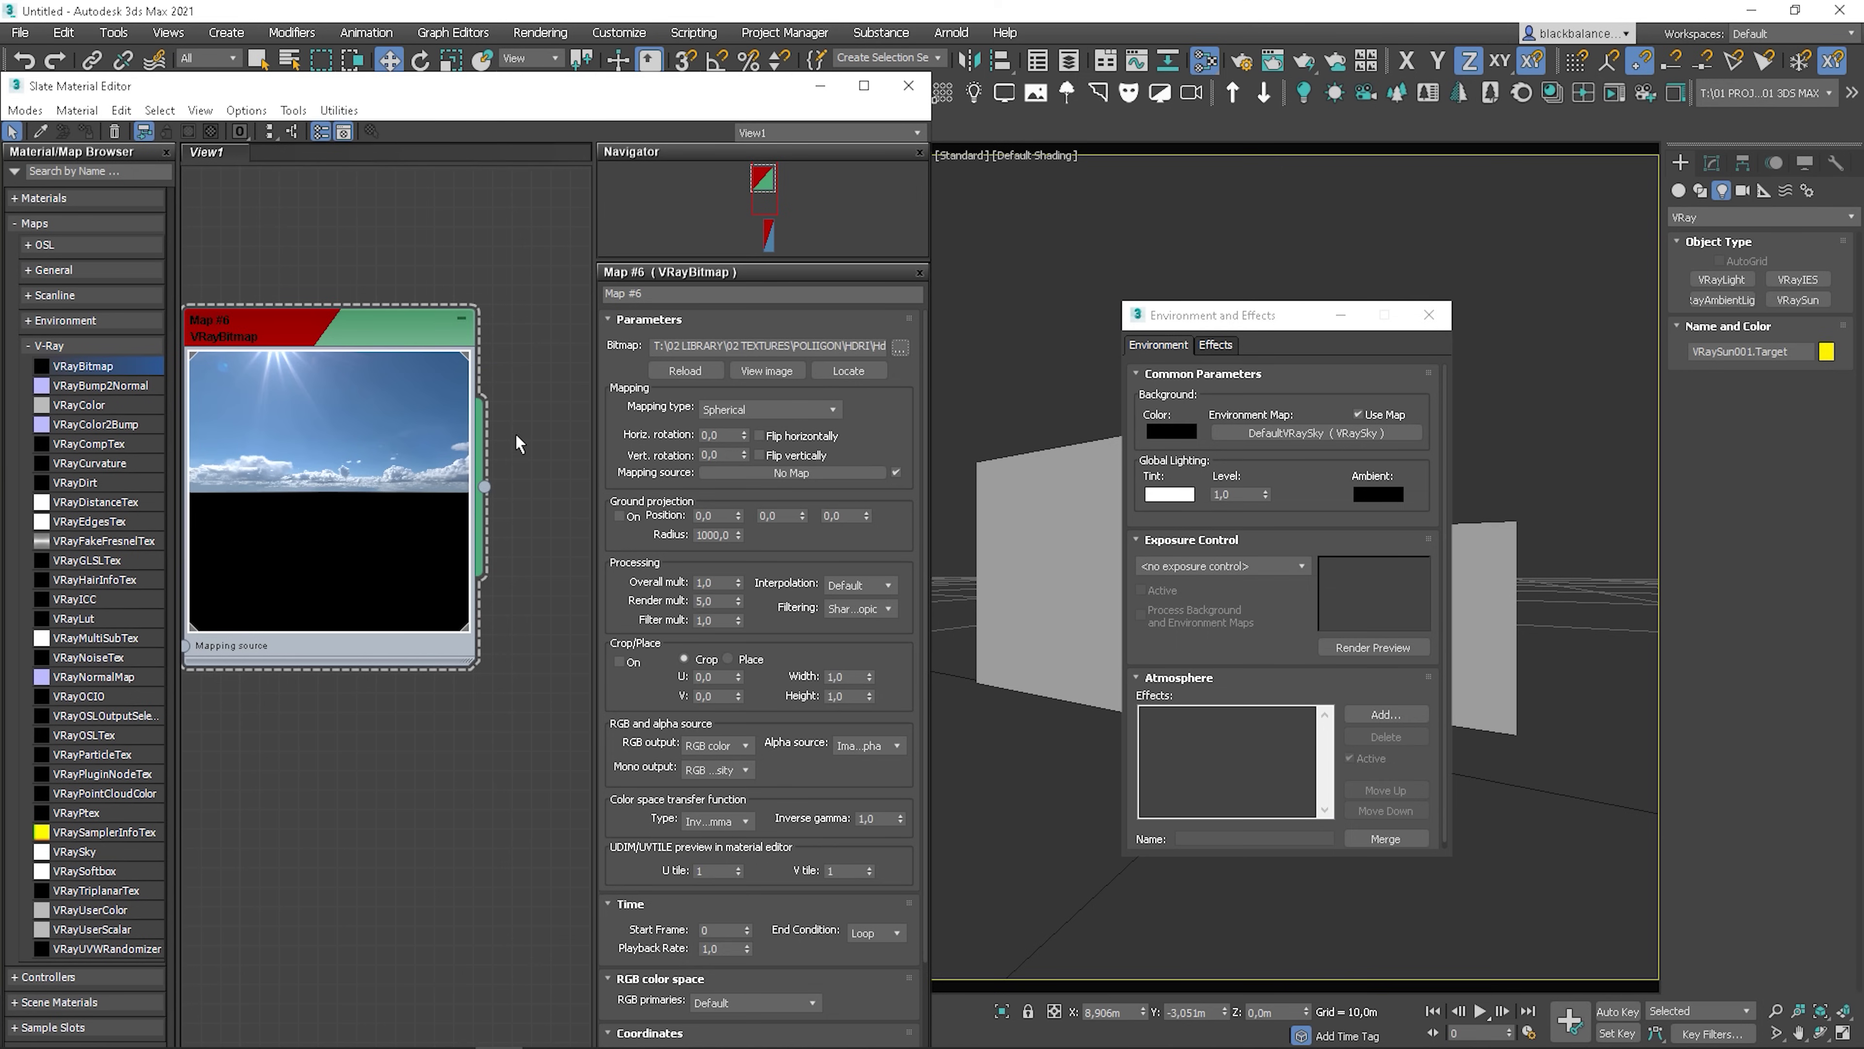
Assign the HDRI VRayBitmap as an instance to the environment map slot and close the Slate Material Editor
left_click_drag(490, 487, 1288, 437)
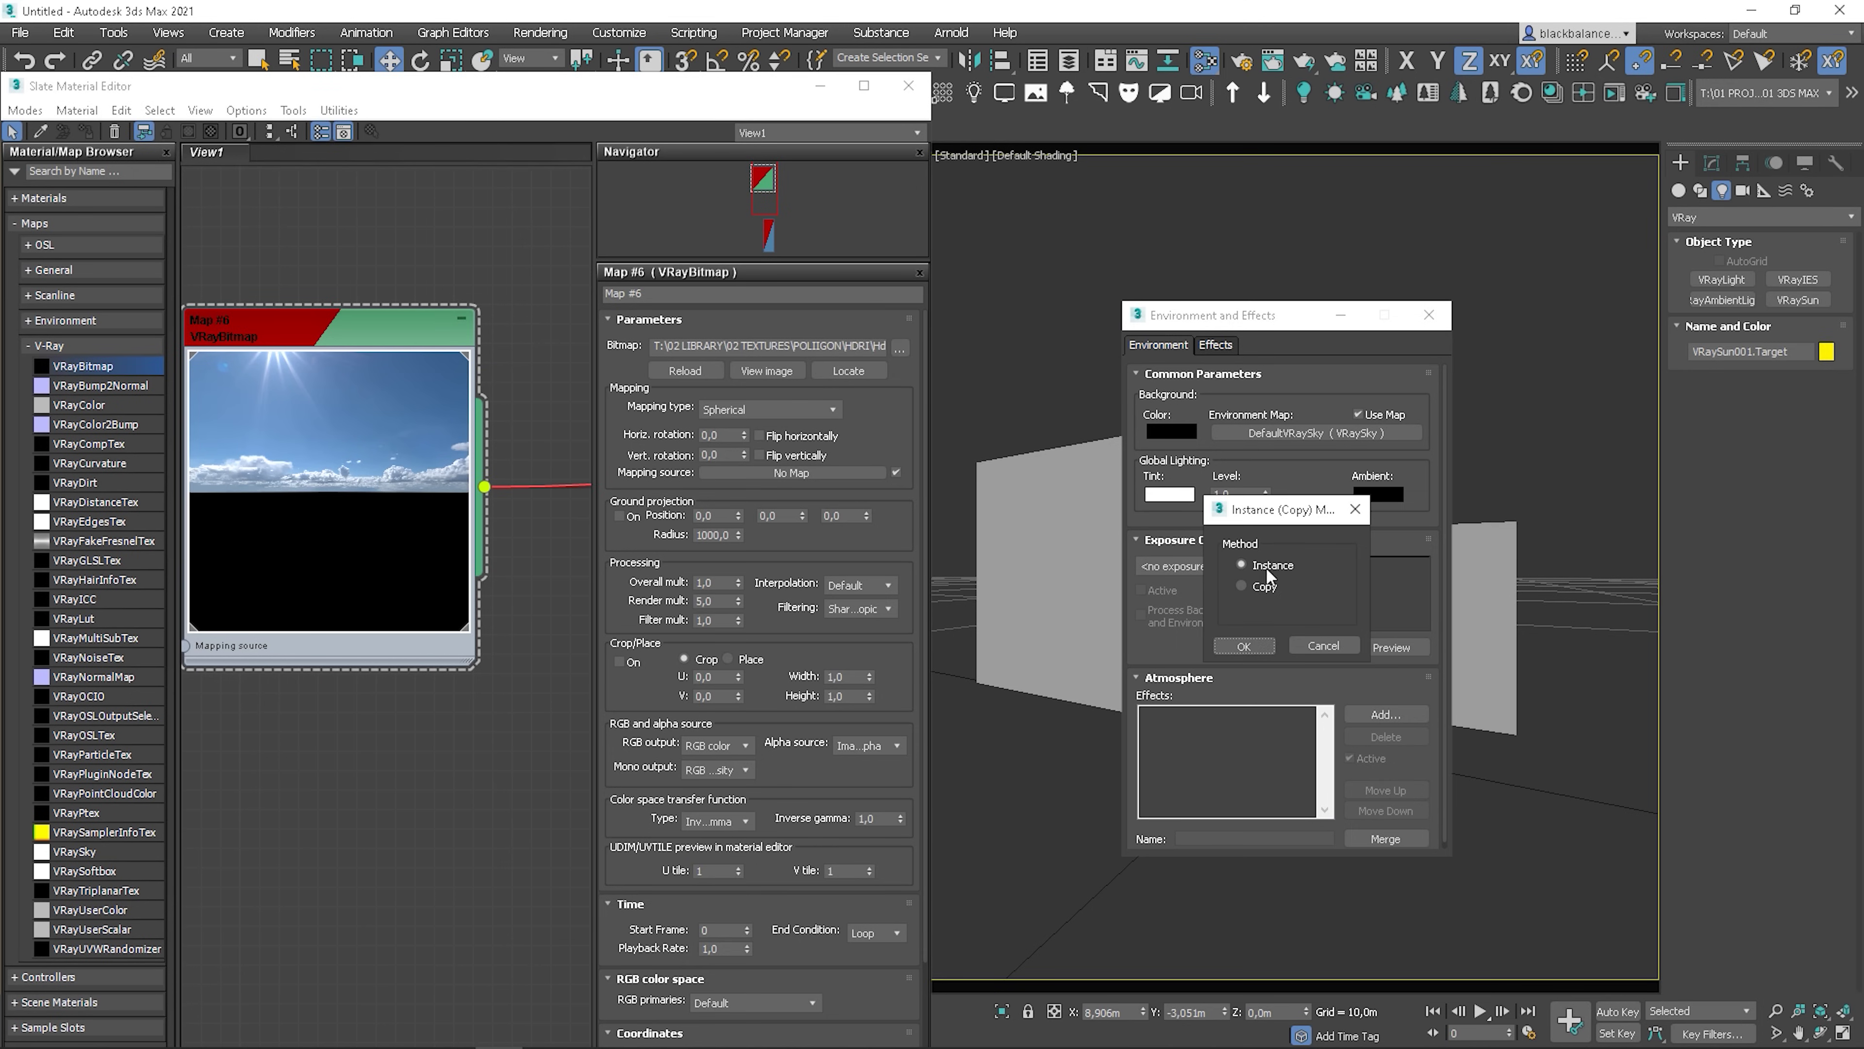
left_click(1248, 650)
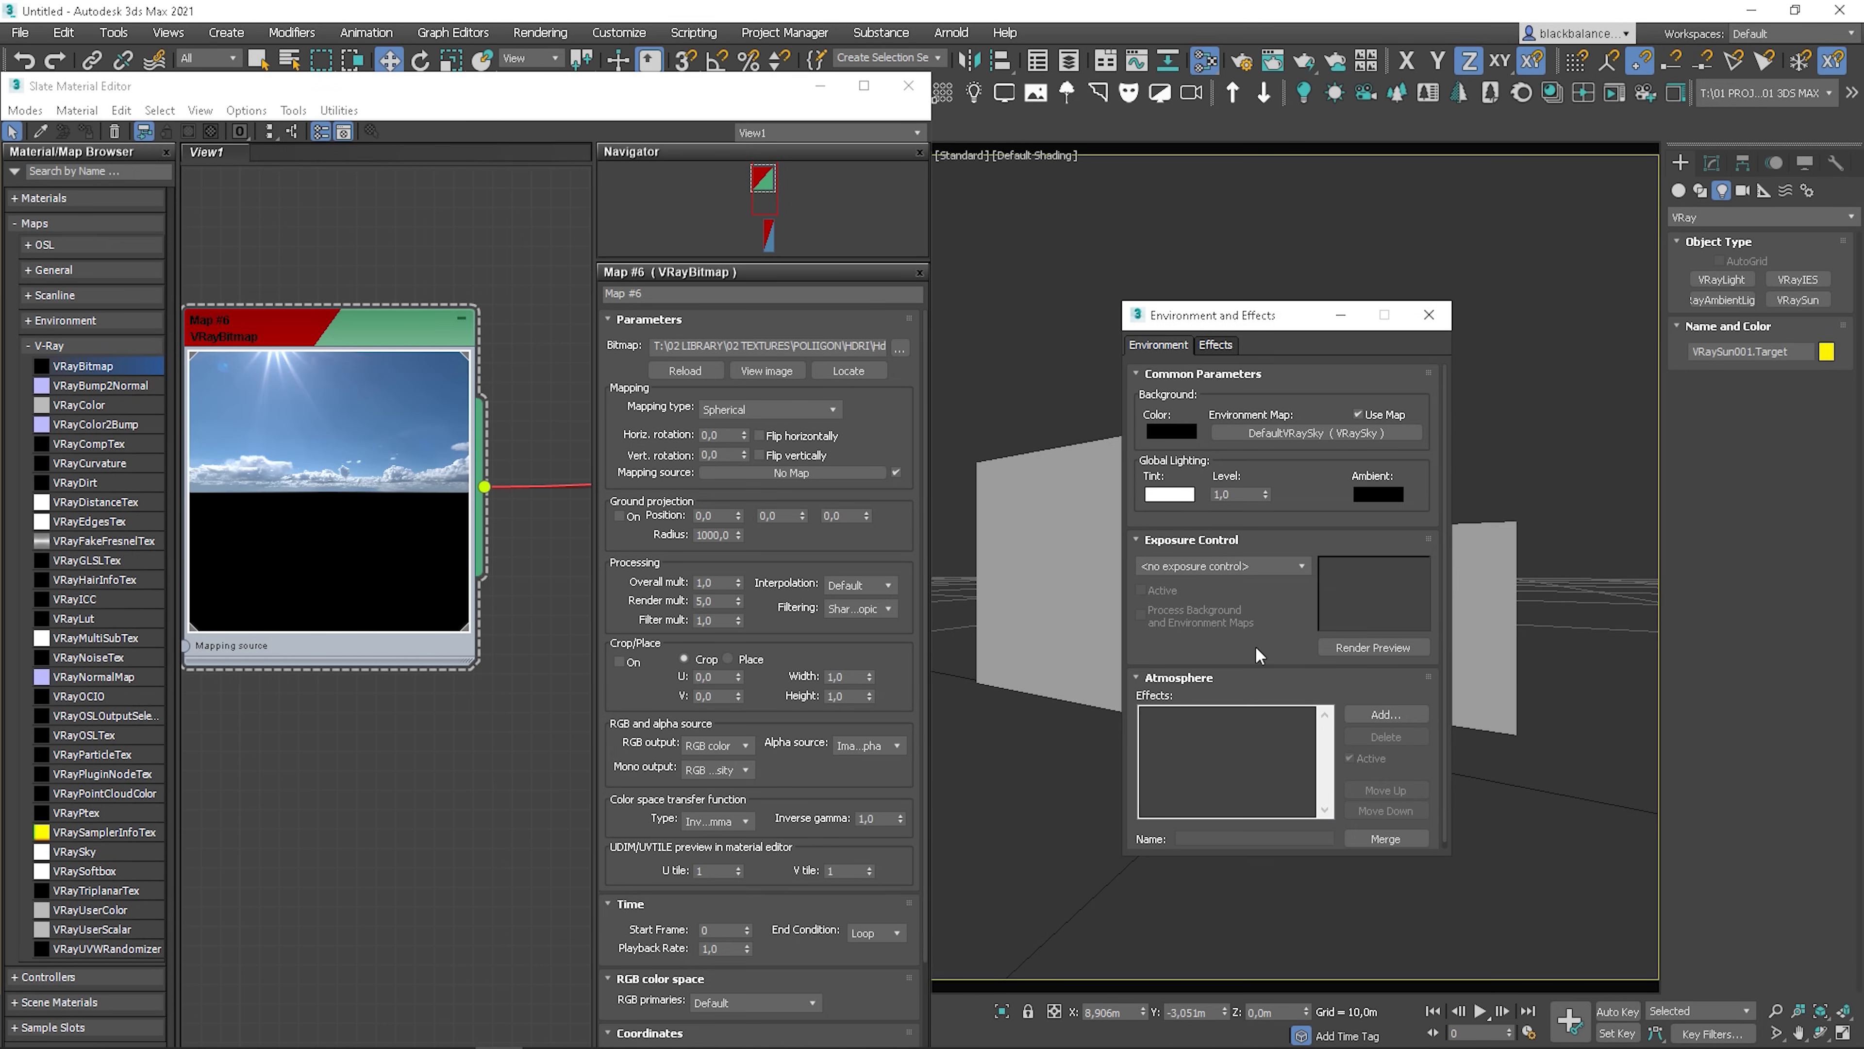
left_click(909, 87)
Place the VRaySun over the HDRI background's sun, above the dome light, at about Y -79.3 m and Z 85.1 m
mouse_move(637, 404)
middle_mouse_down("alt")
mouse_move(645, 428)
mouse_move(664, 419)
middle_mouse_up("alt")
left_click(1775, 1034)
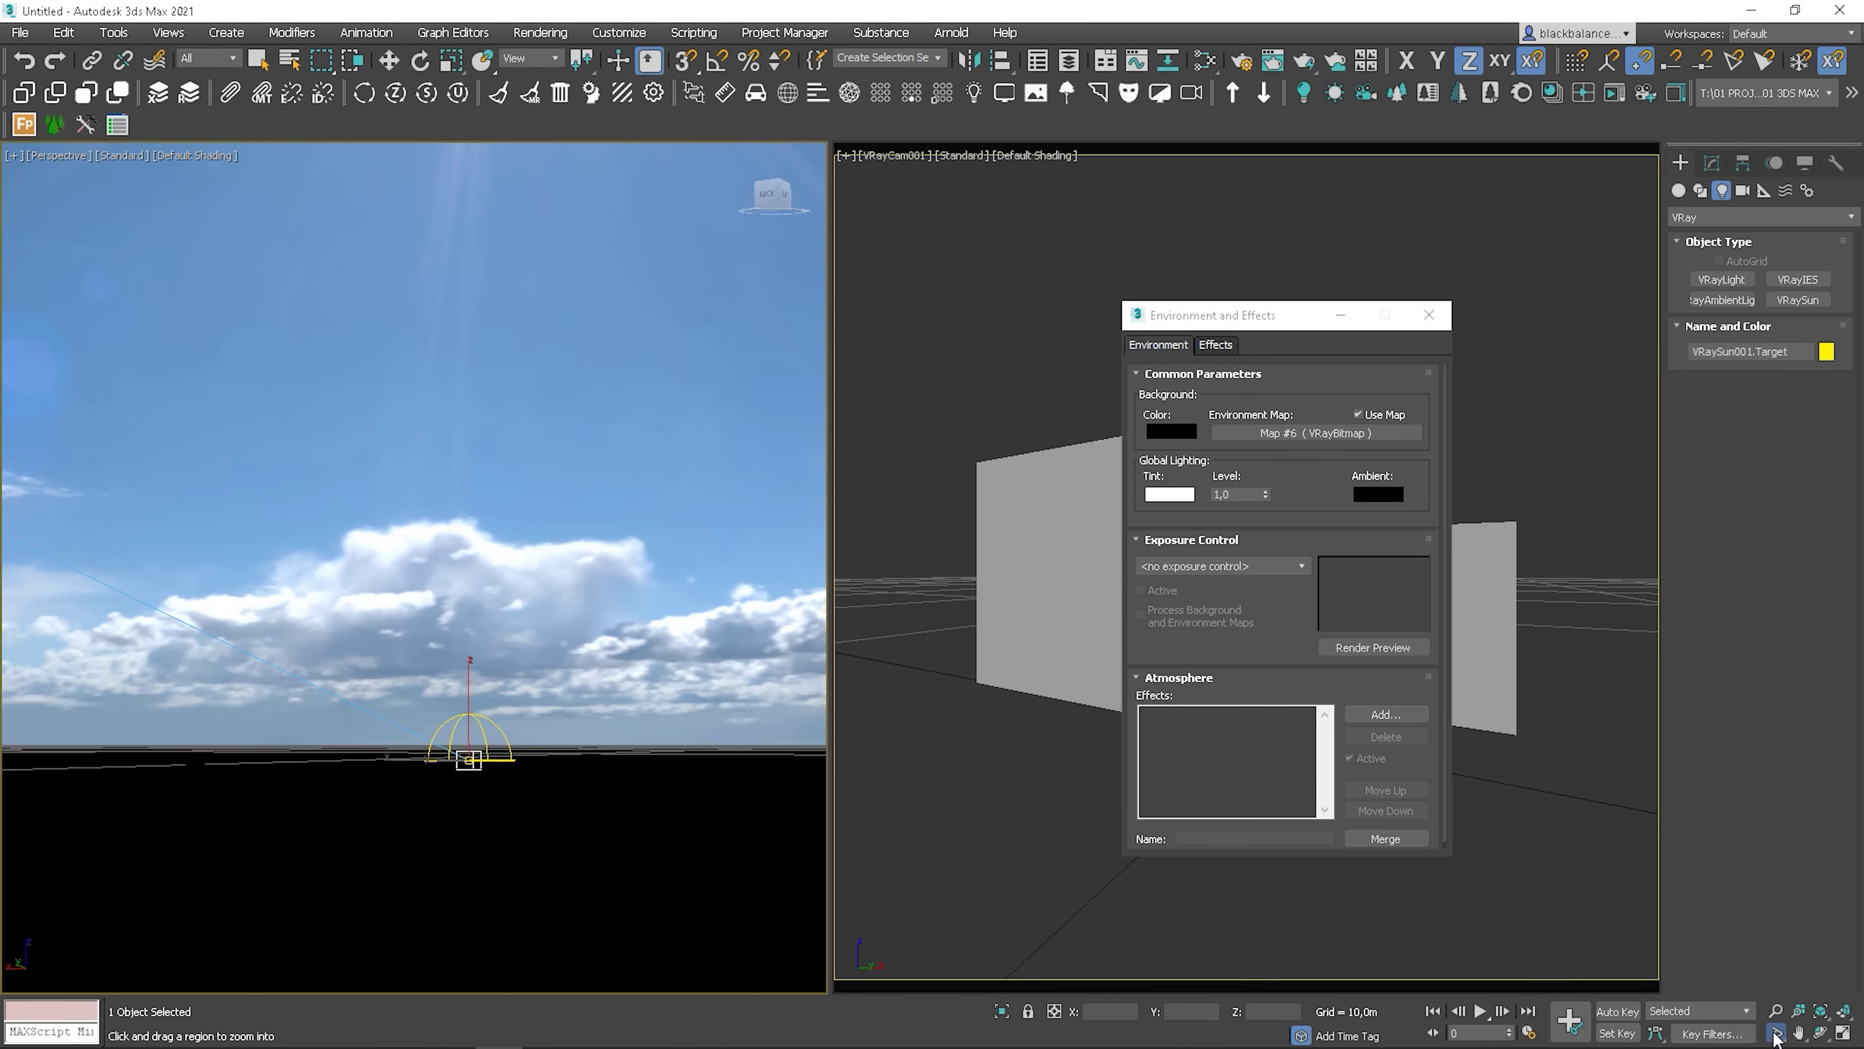
left_click_drag(504, 686, 503, 759)
scroll(502, 759, "down", 6)
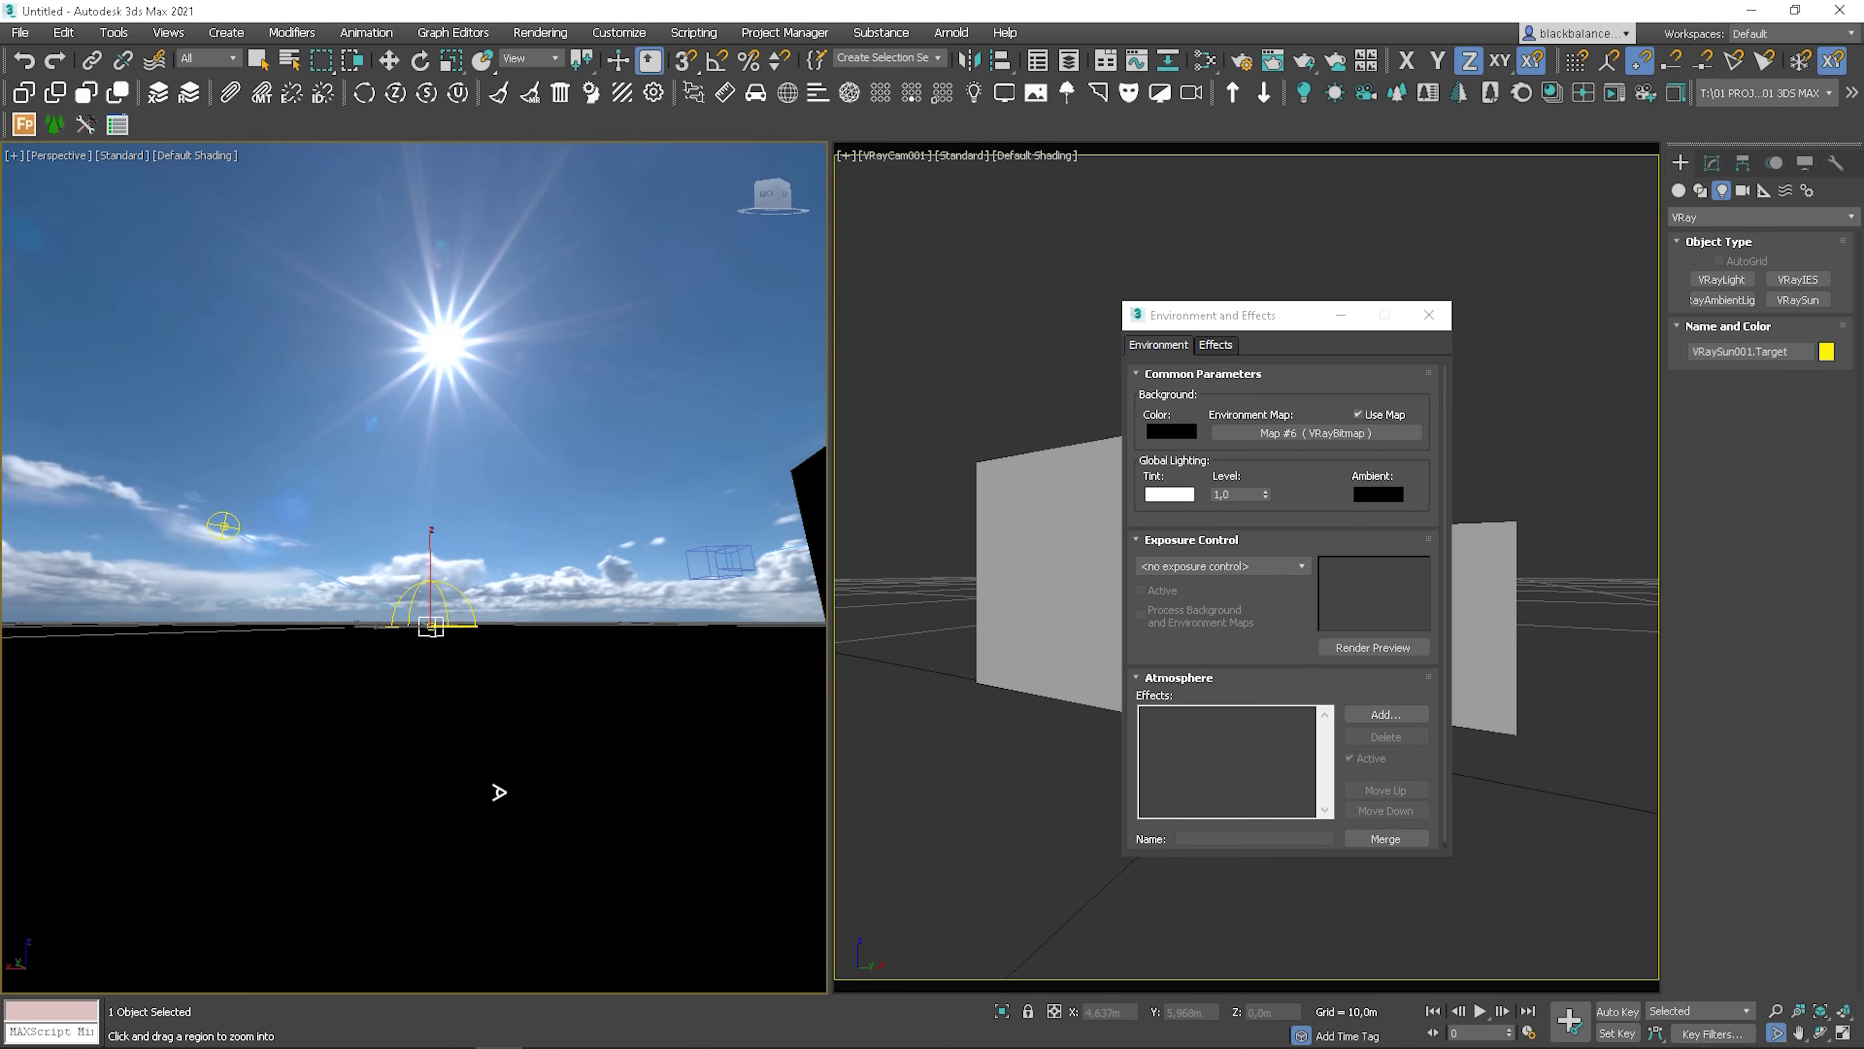
scroll(462, 736, "up", 4)
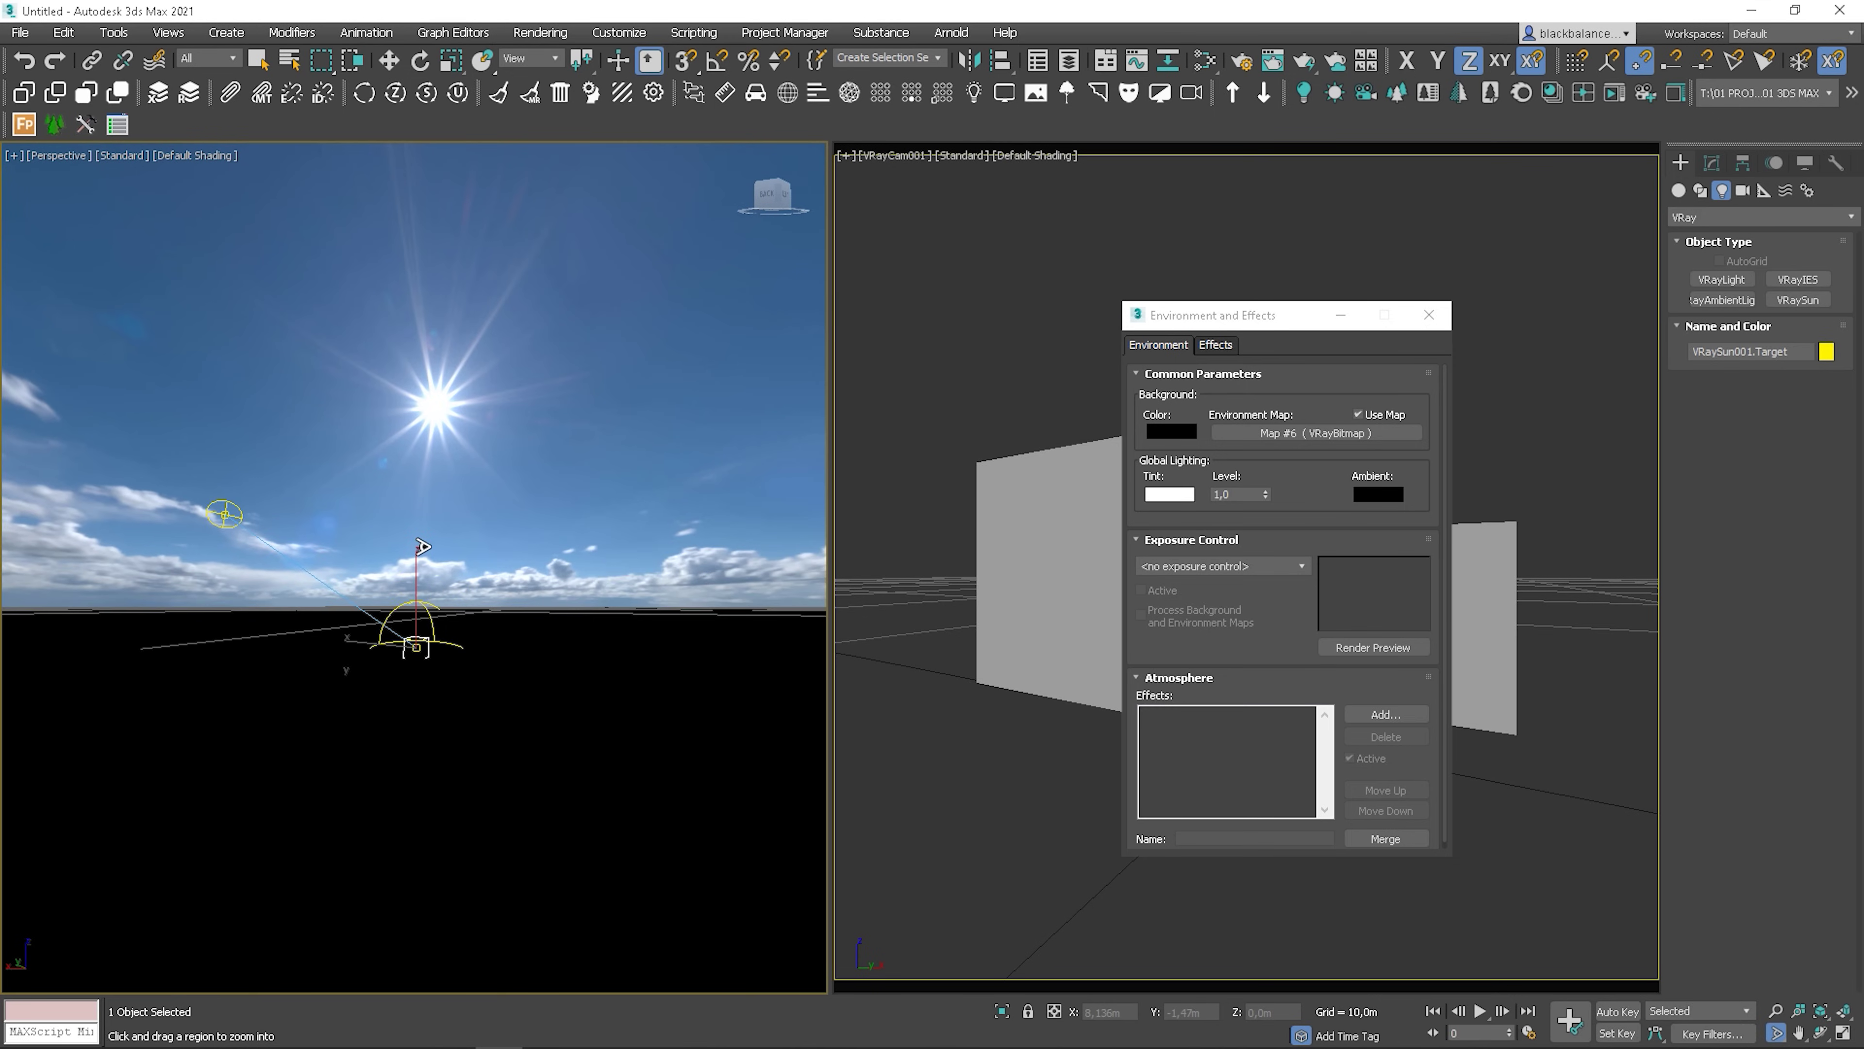
middle_click_drag(423, 547, 426, 532, "alt")
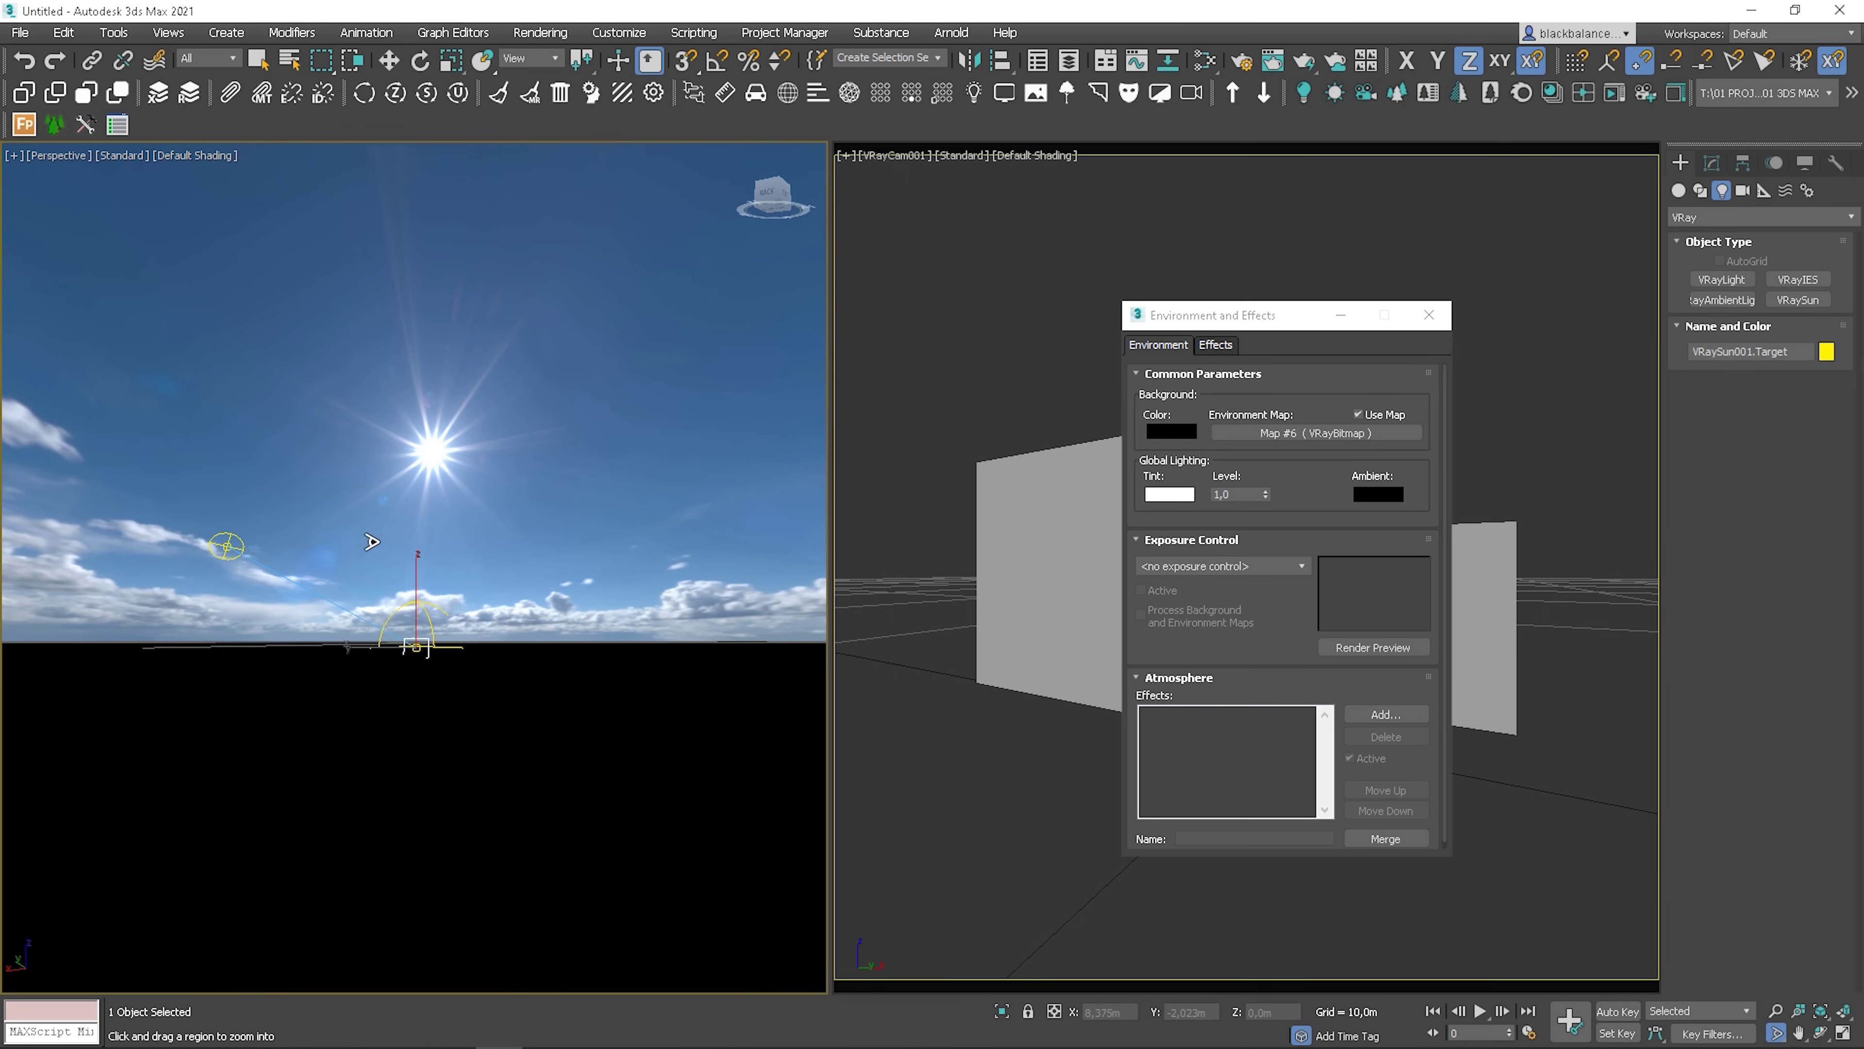
key("q")
left_click(227, 546)
left_click(1711, 164)
key("w")
left_click_drag(229, 540, 476, 439)
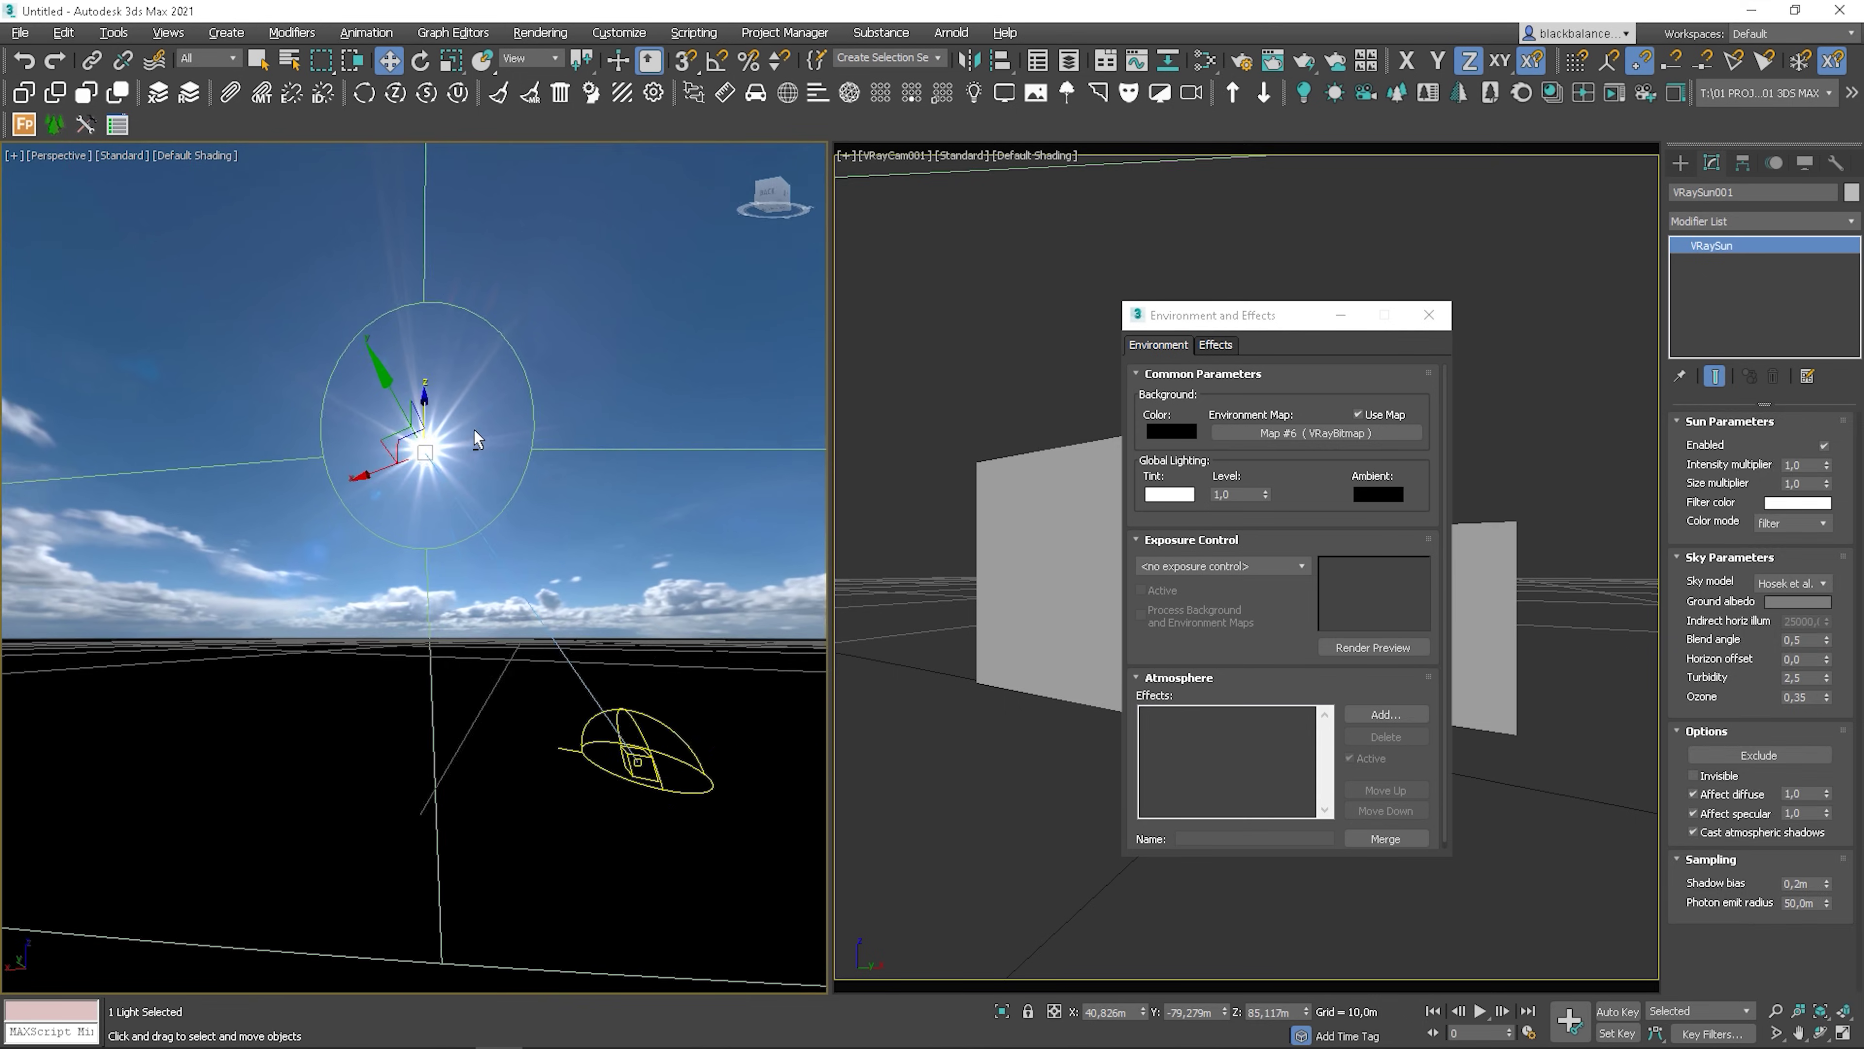
Fine-tune the VRaySun's position along X to about 39.4 m over the HDRI's sun, and select its target
scroll(476, 439, "down", 3)
left_click(500, 645)
left_click(493, 641)
mouse_move(493, 640)
middle_mouse_down("alt")
mouse_move(433, 650)
mouse_move(458, 650)
middle_mouse_up("alt")
left_click(441, 410)
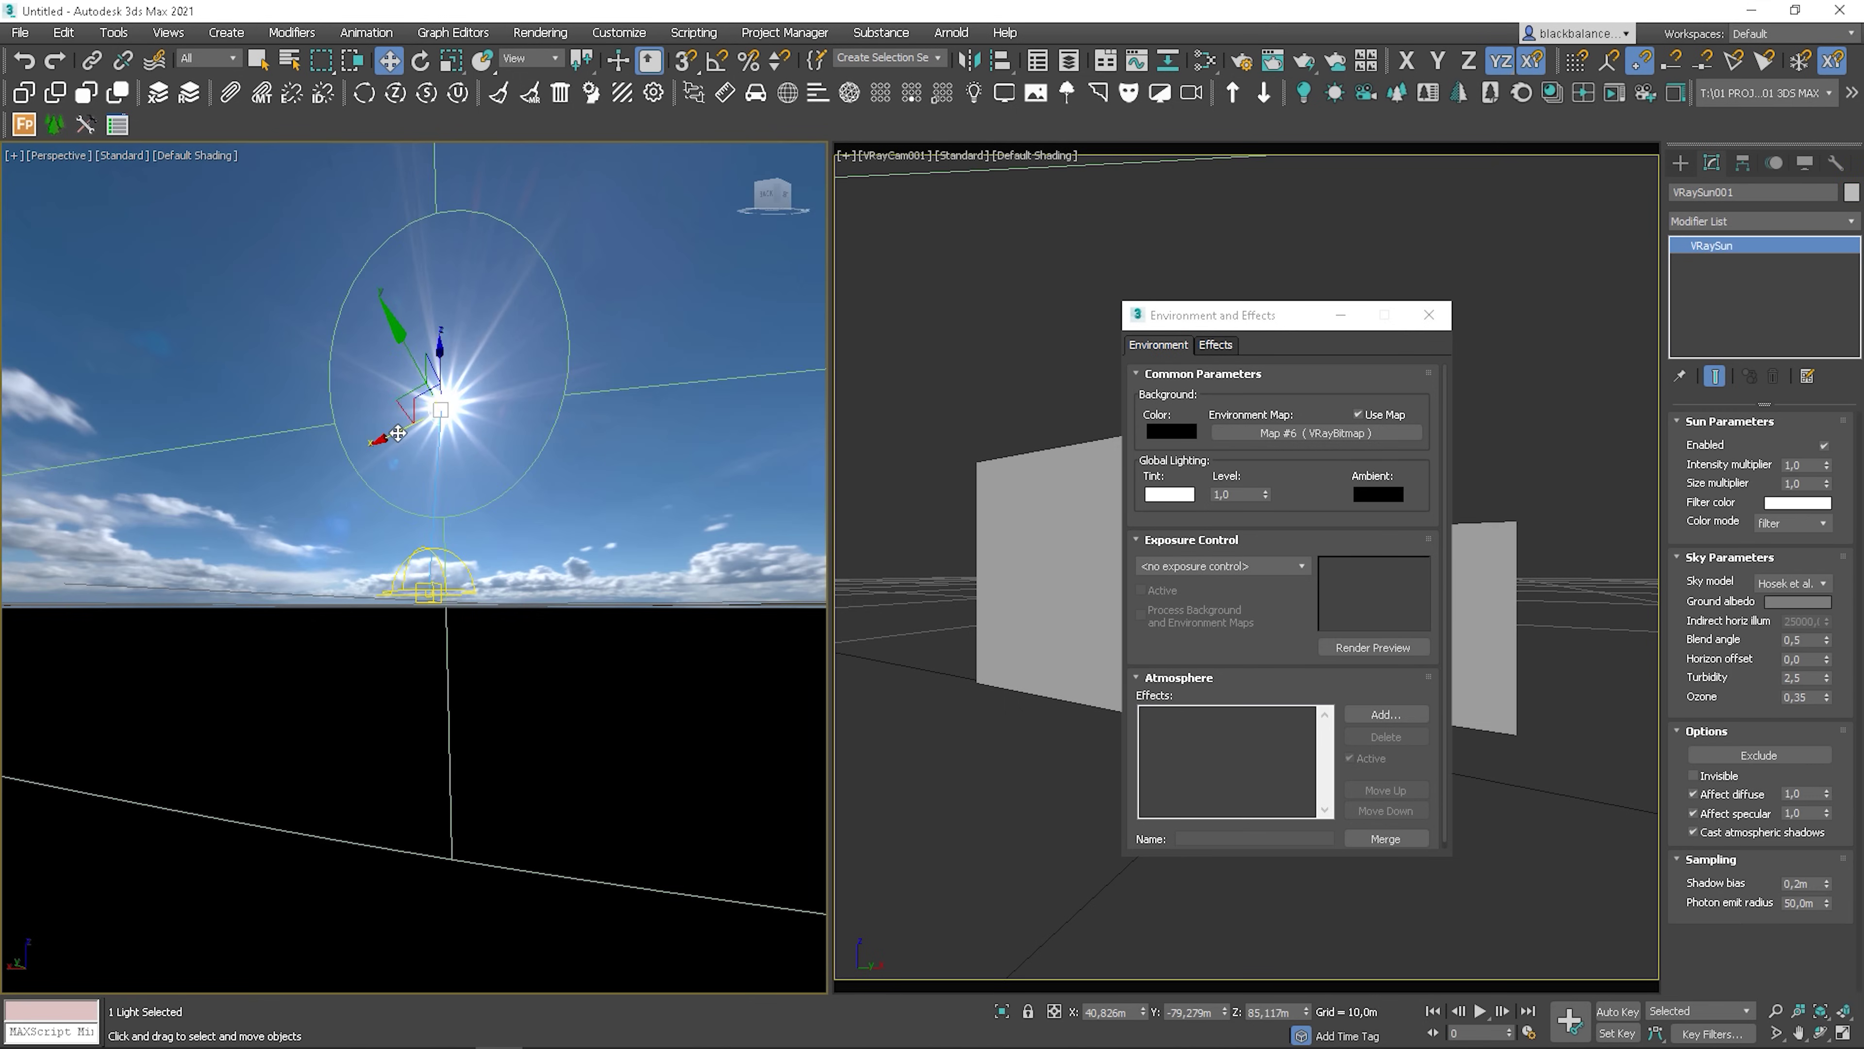
left_click_drag(397, 433, 404, 430)
left_click(429, 593)
middle_click_drag(455, 590, 530, 587, "alt")
Move the camera in the top view to the opposite side of the boxes, at about X -7.1 m, Y 9.1 m
key("t")
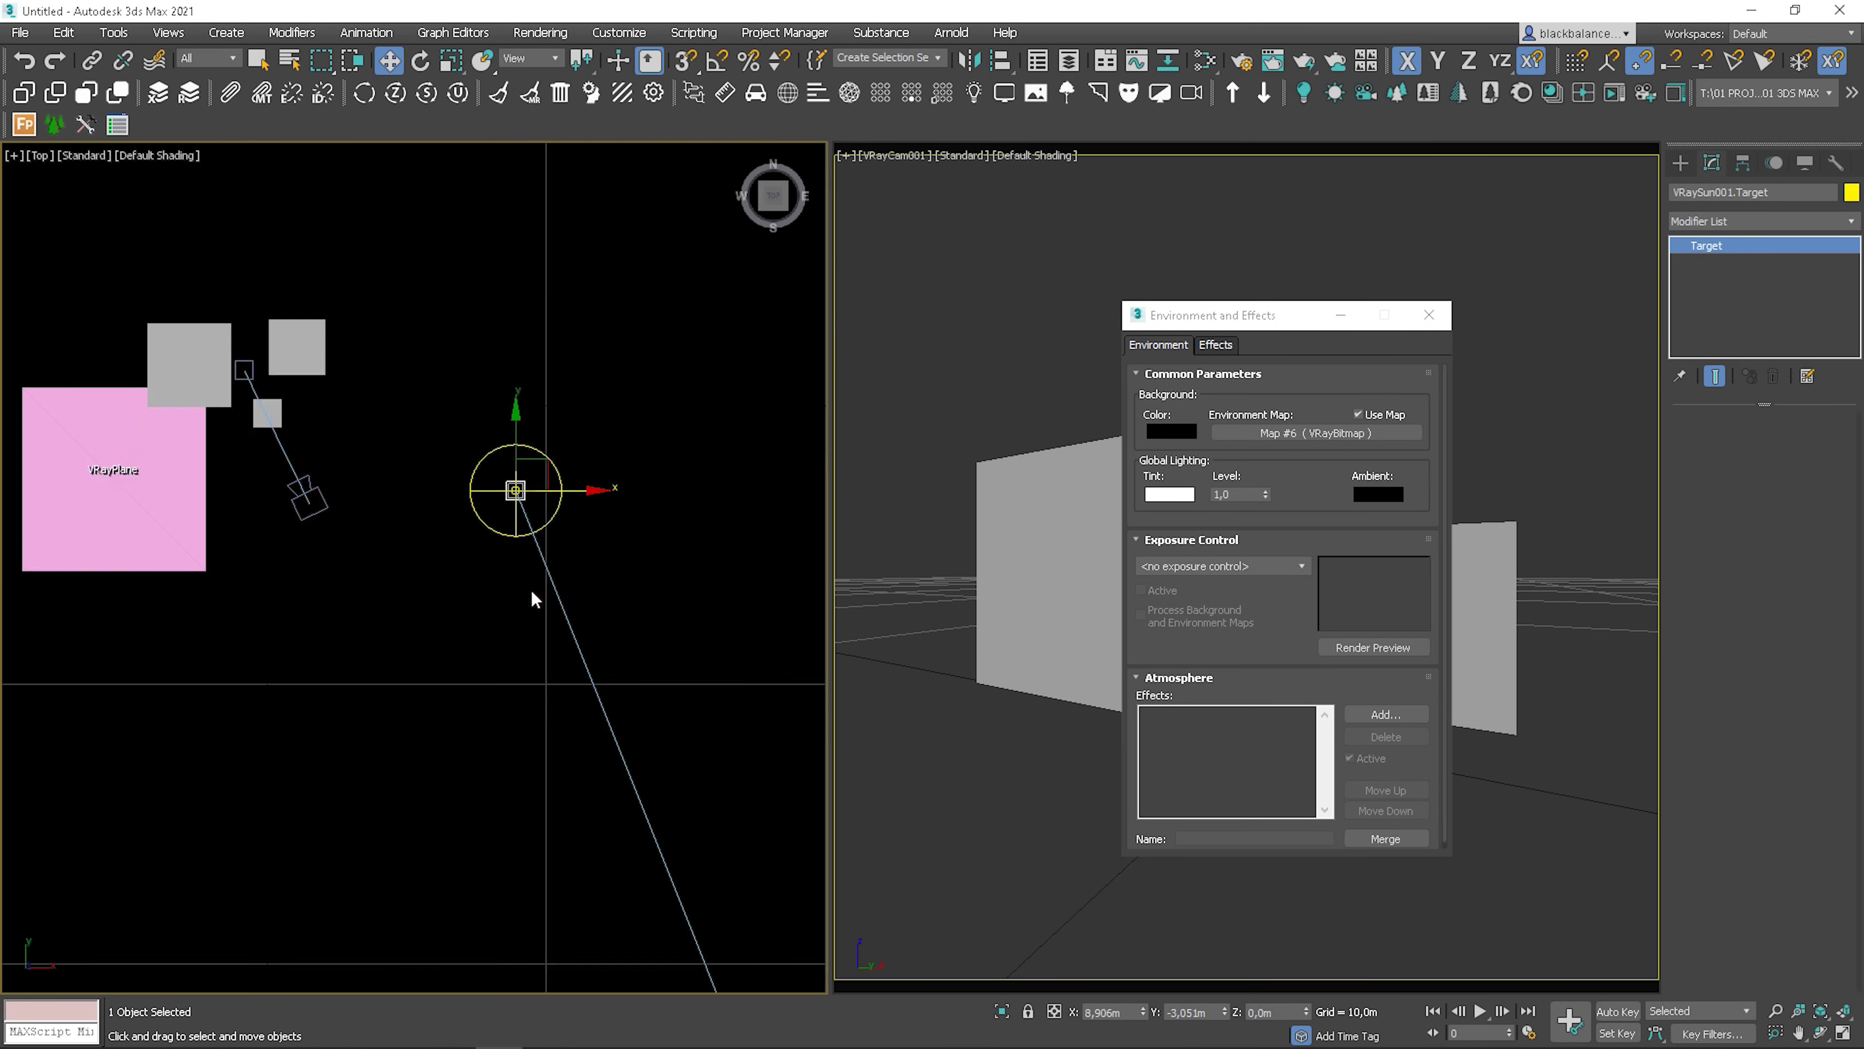
key("z")
scroll(531, 590, "down", 15)
scroll(447, 638, "down", 3)
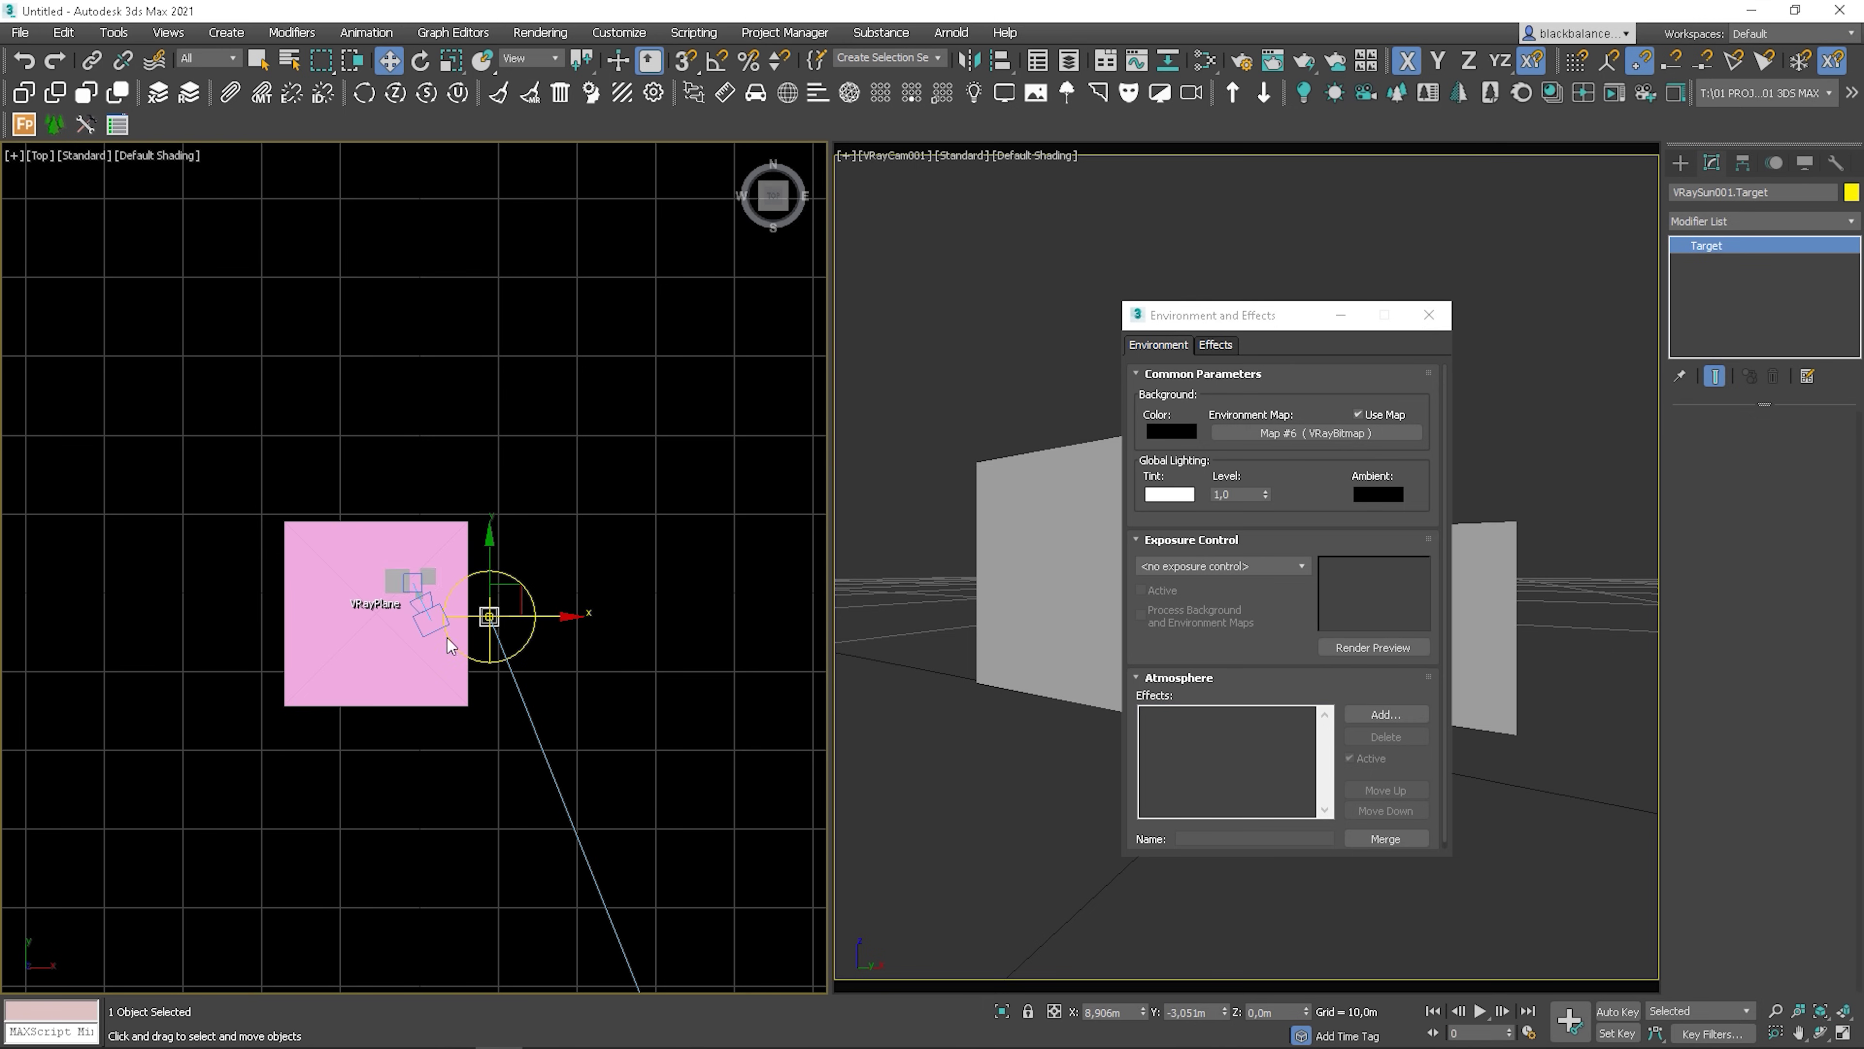
left_click(449, 621)
left_click_drag(453, 616, 394, 492)
Close the environment settings and show the V-Ray Frame Buffer with the interactive render from the new camera position
left_click(1429, 314)
right_click(1203, 500)
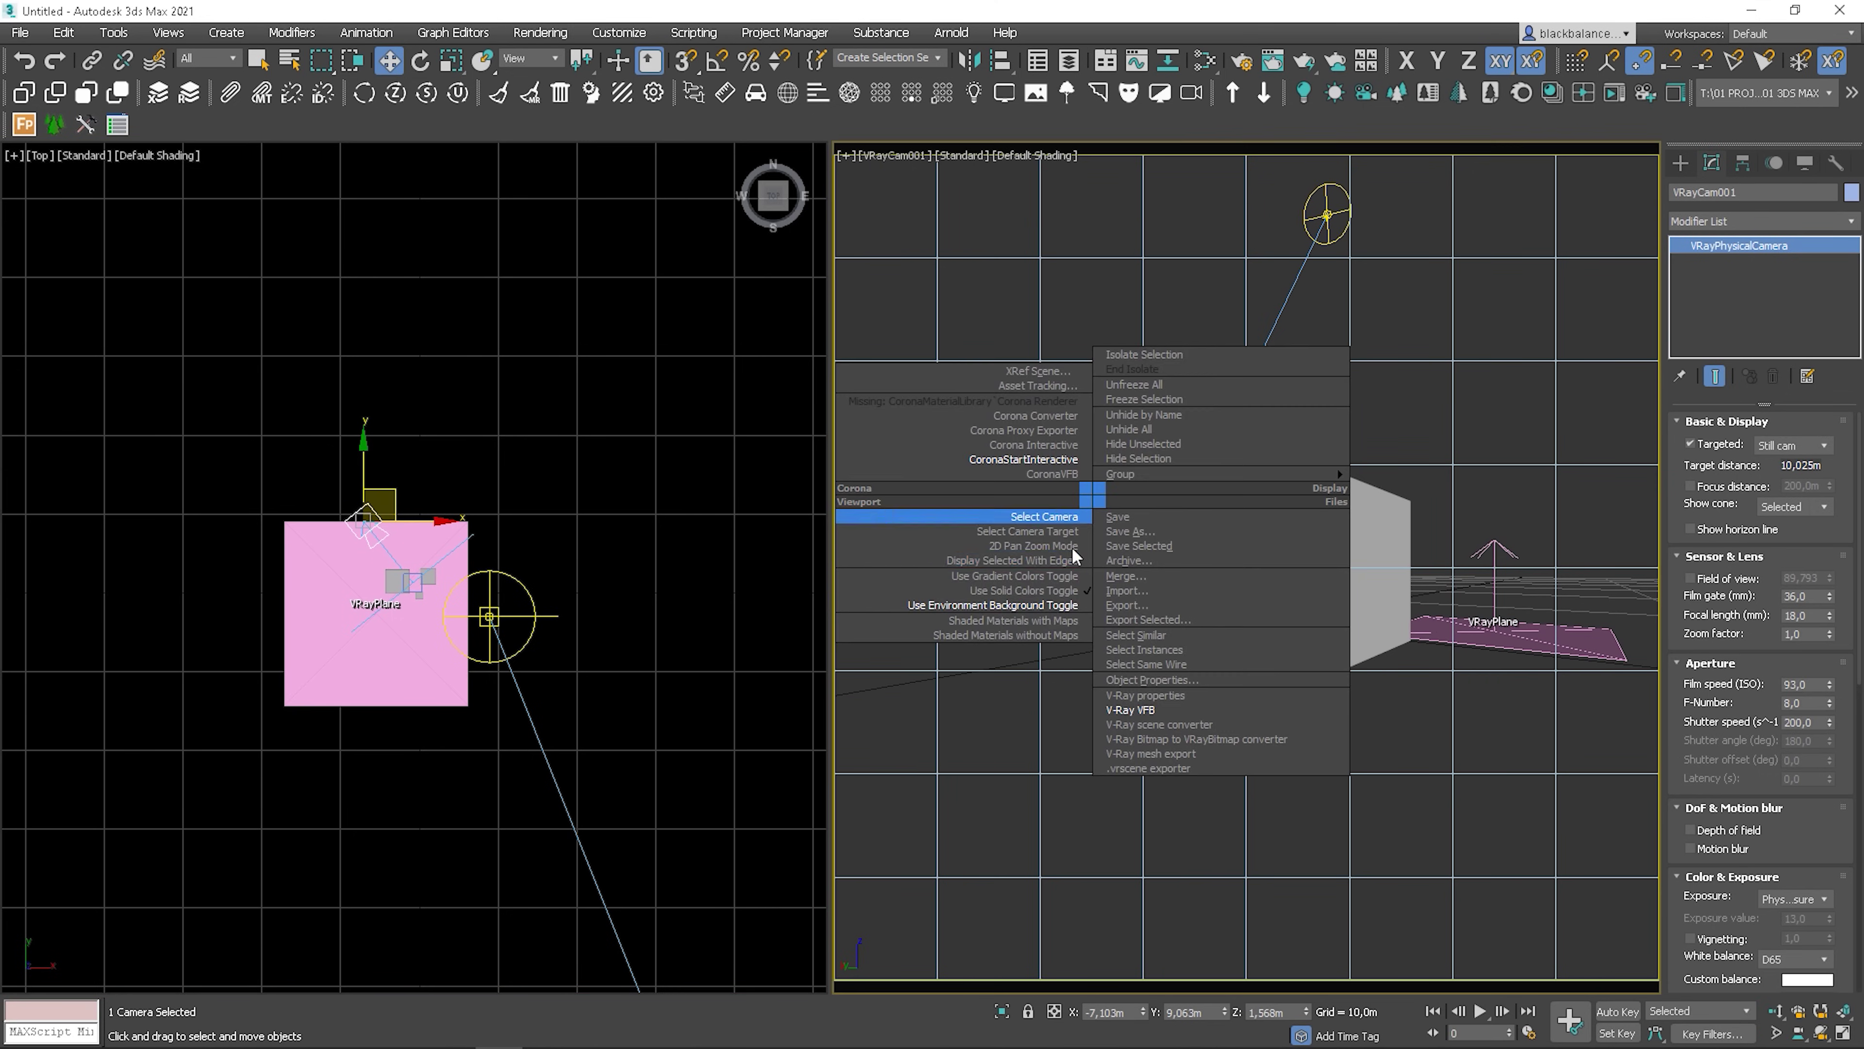
left_click(1135, 715)
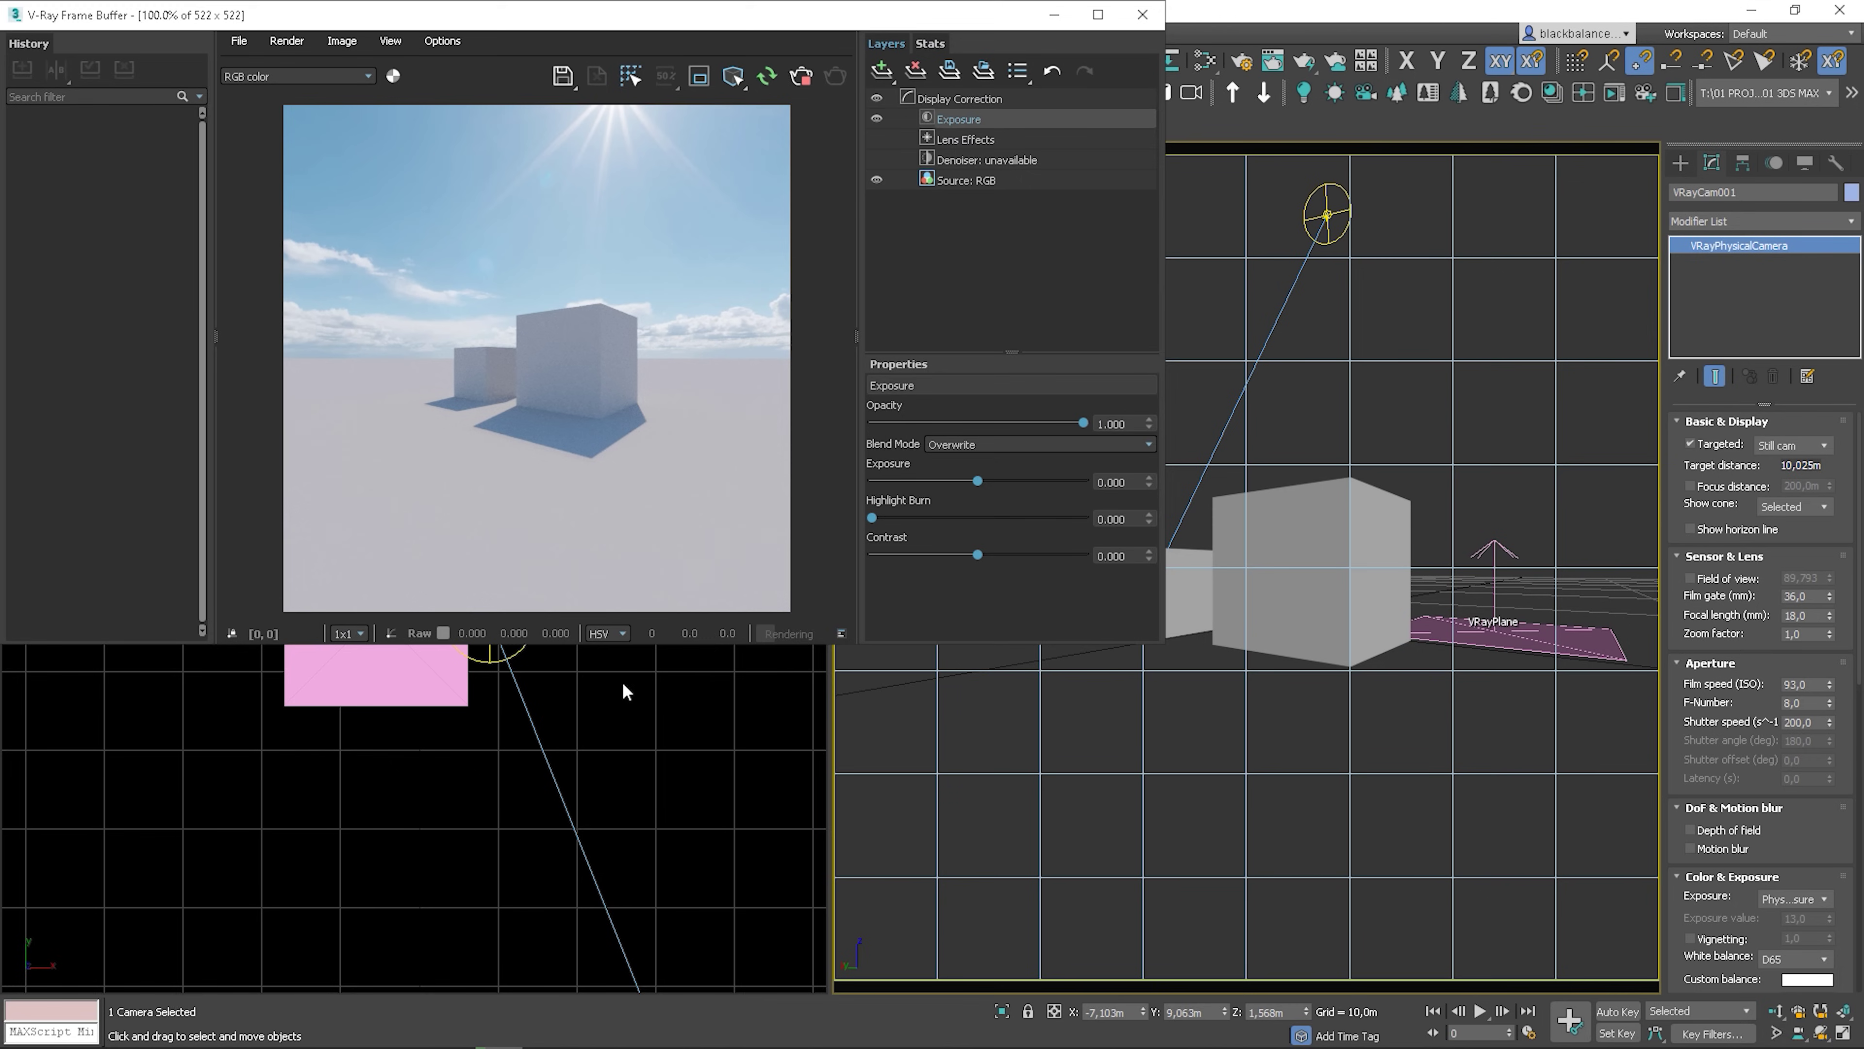
middle_click_drag(622, 690, 614, 922)
middle_click_drag(577, 738, 575, 772)
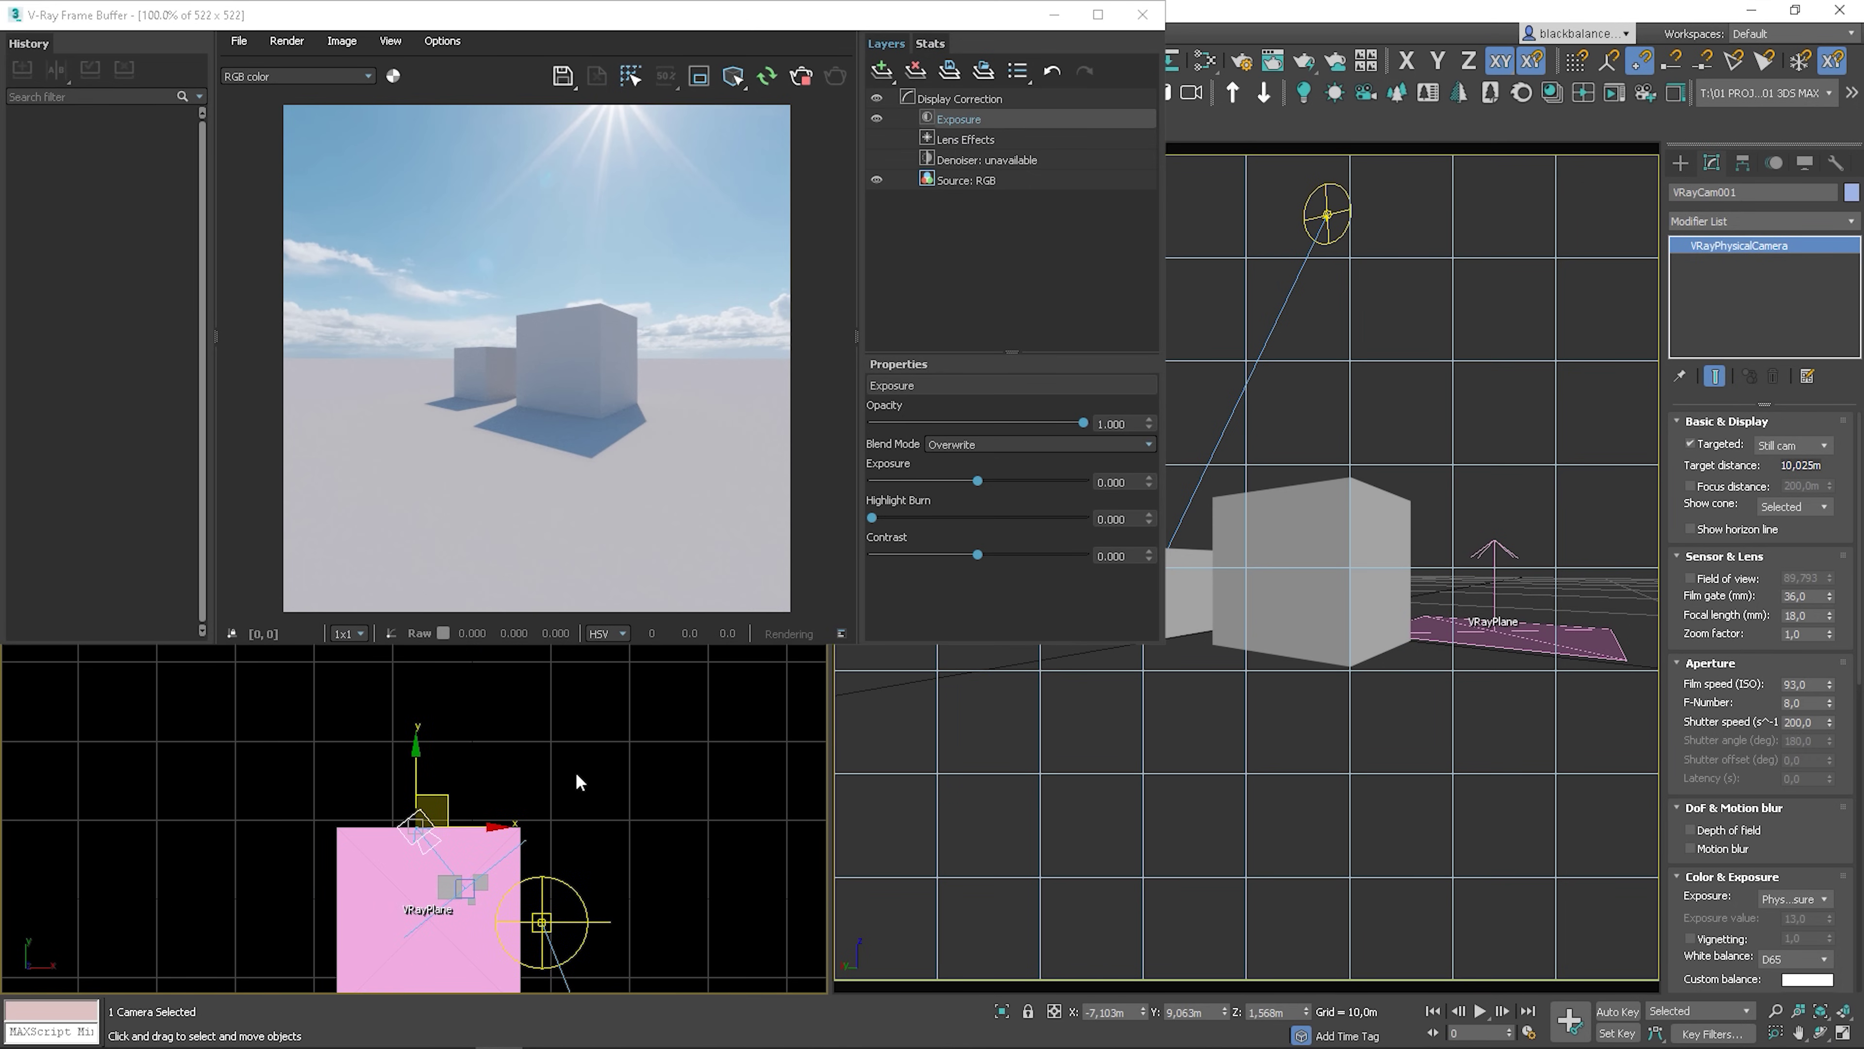
Try lowering the VRaySun along Z to about 46.9 m to compare the shadows, and undo the move
left_click(1326, 213)
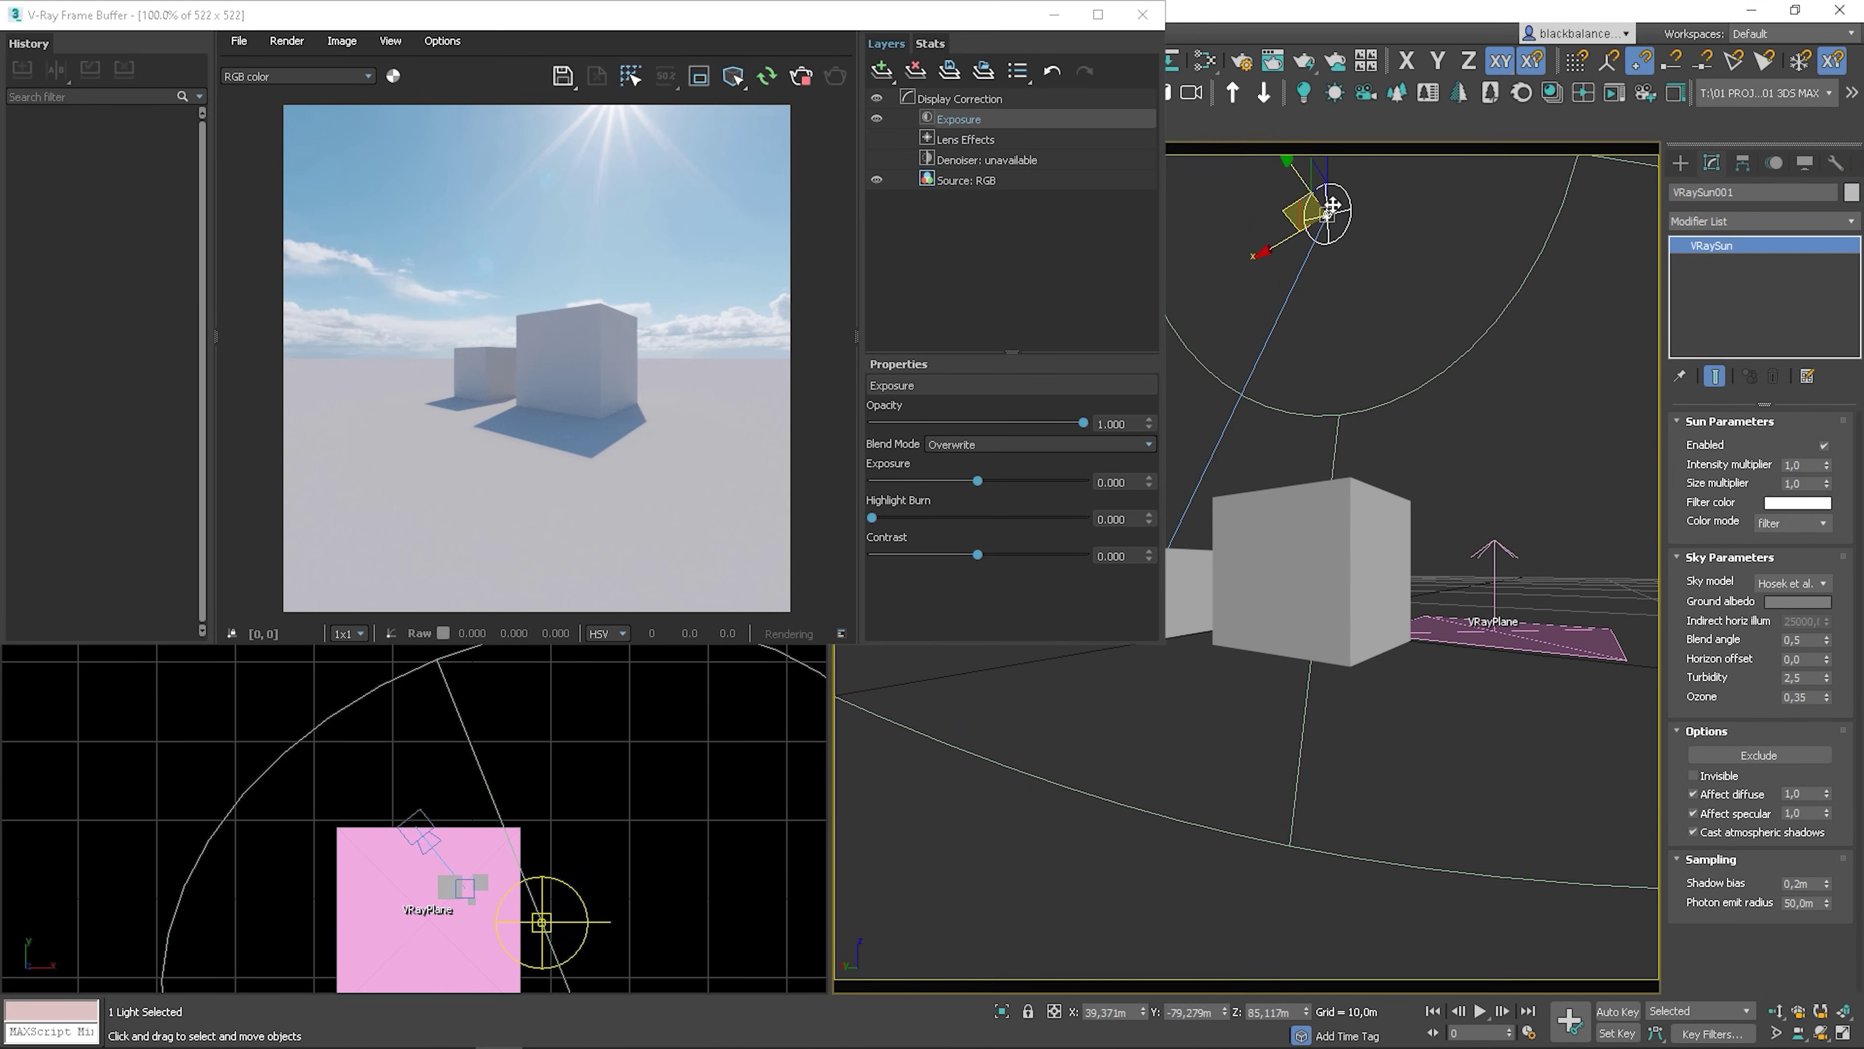
left_click_drag(1329, 166, 1329, 328)
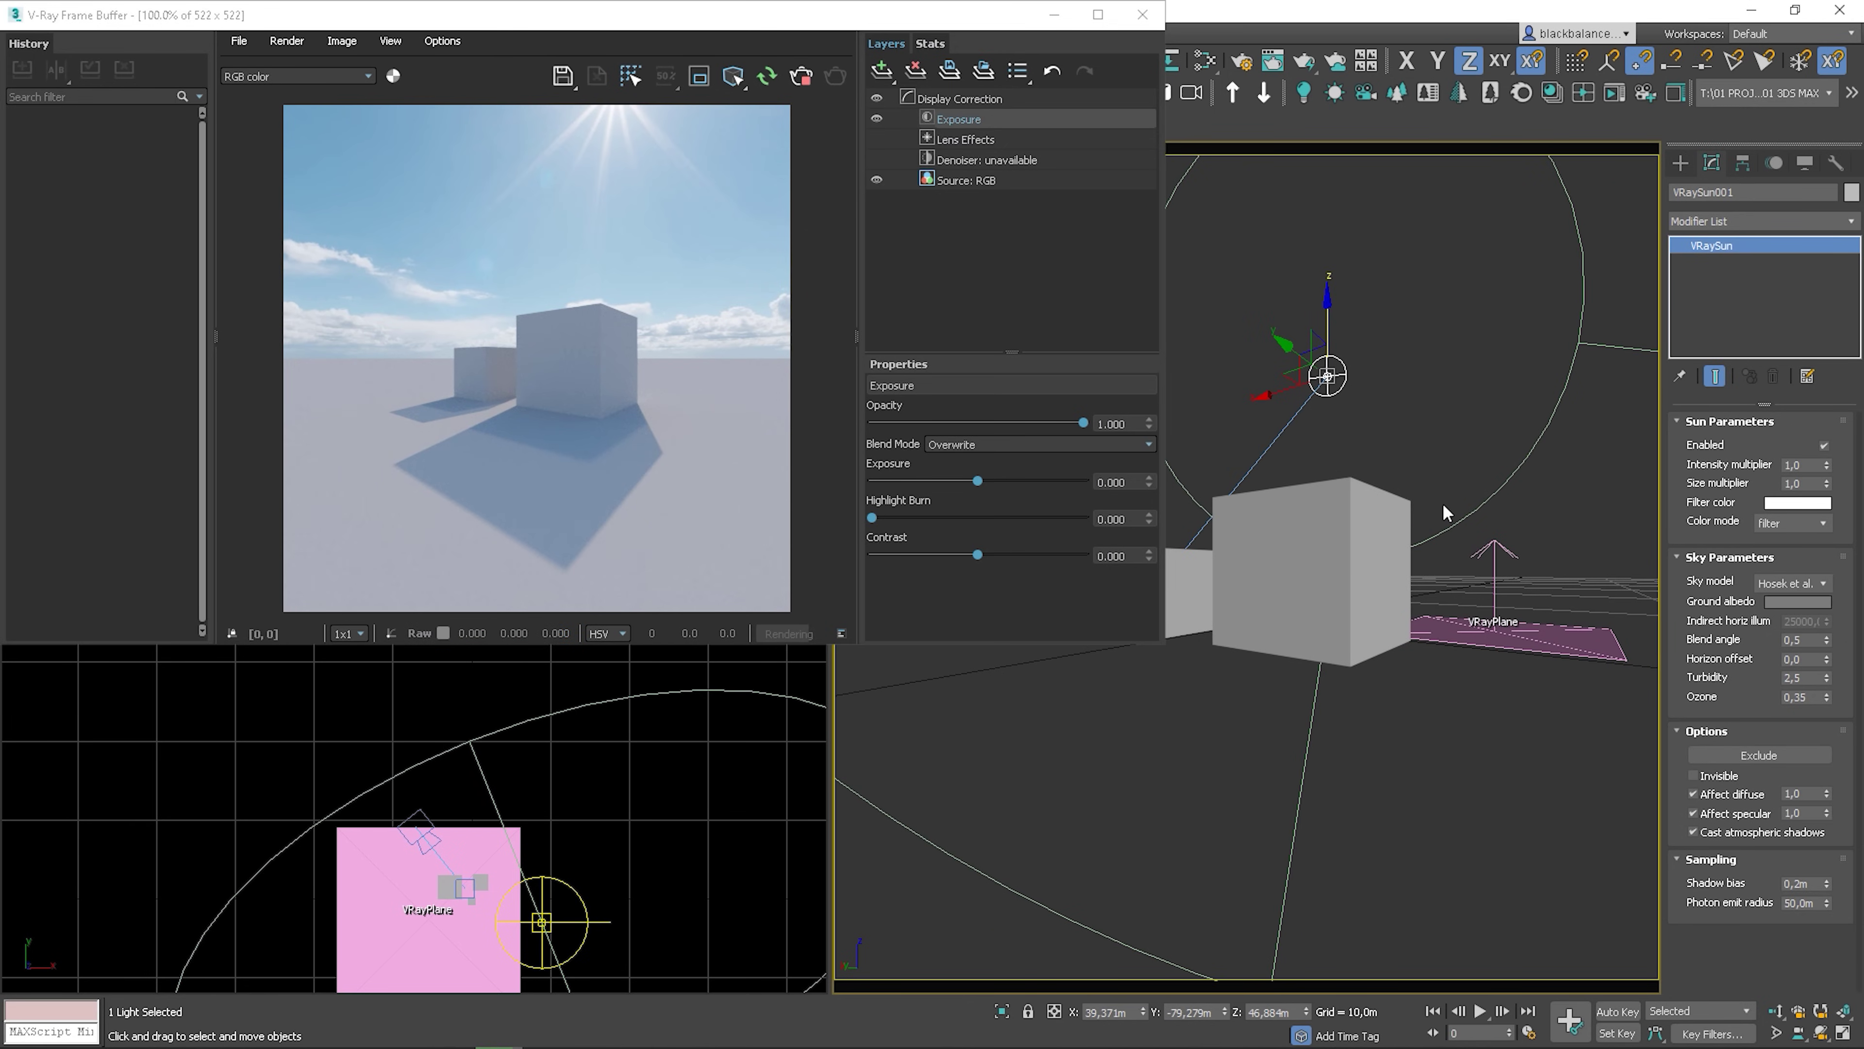
key("ctrl+z")
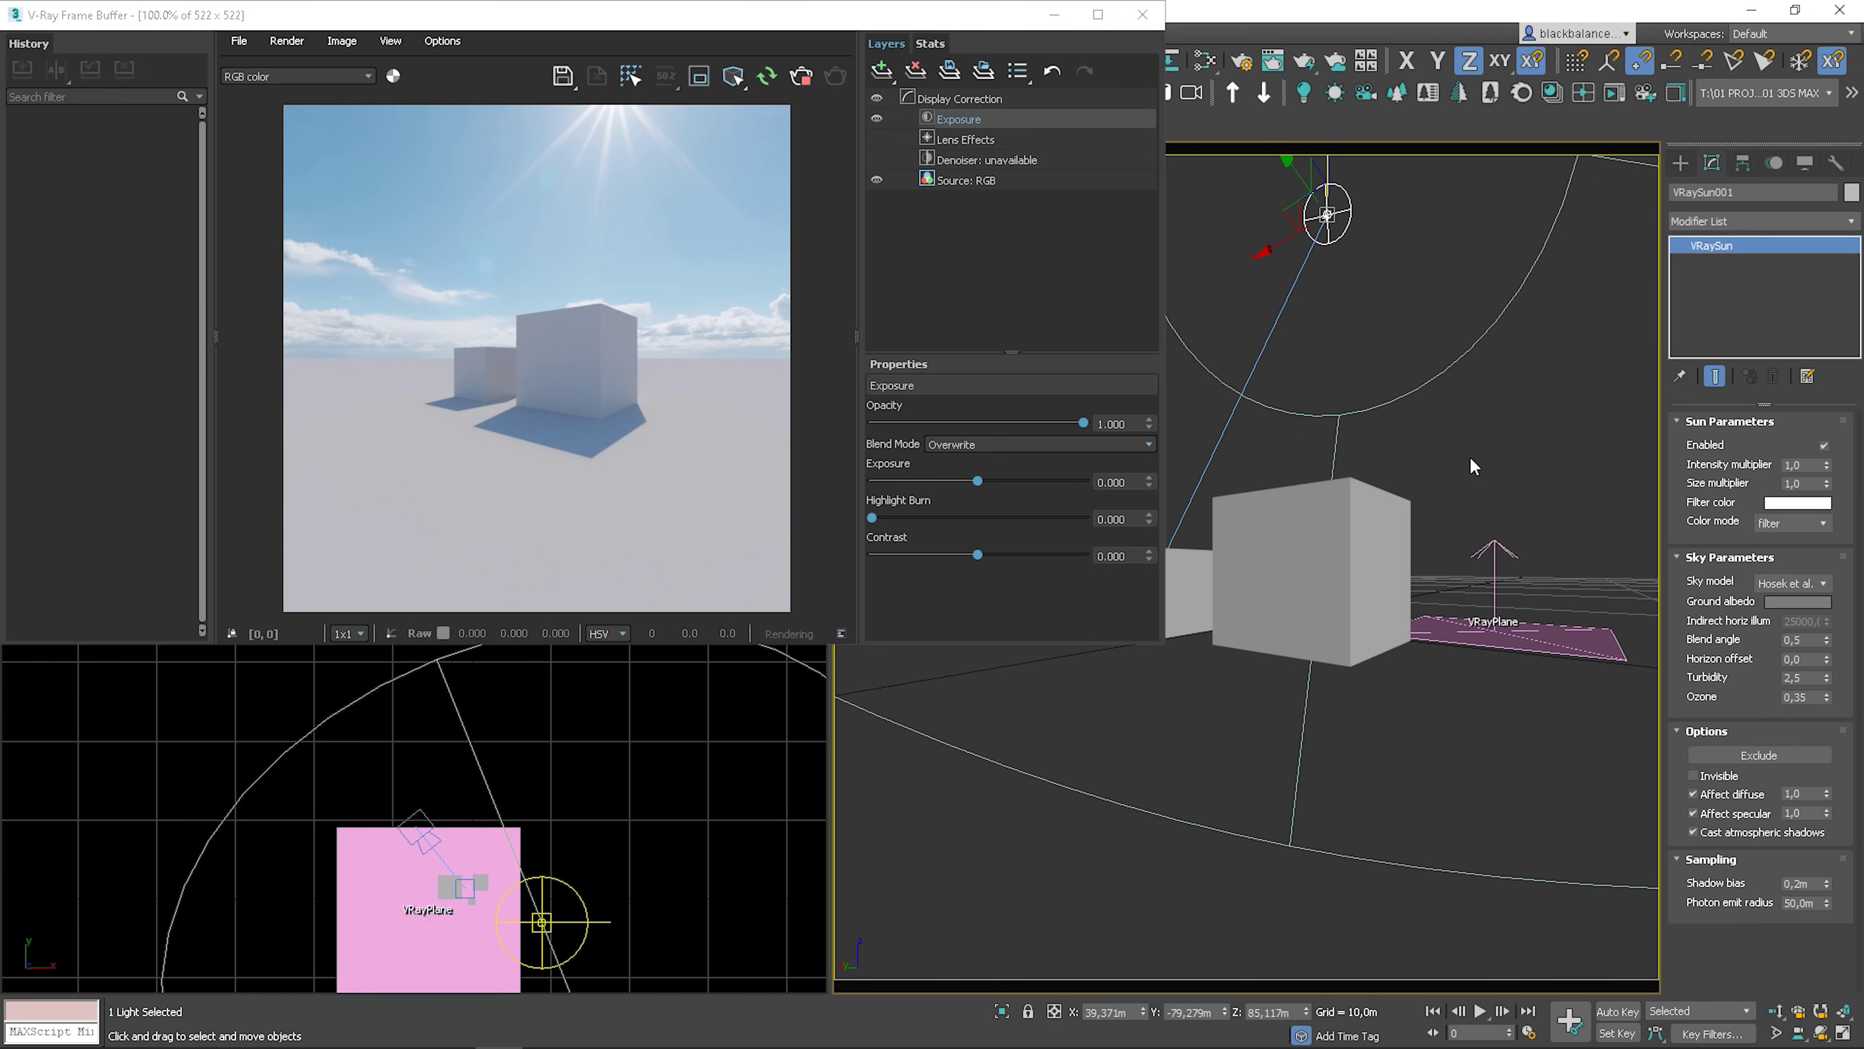
Set the VRaySun's size multiplier to 5 and adjust the vertical framing of the camera view
left_click(1818, 483)
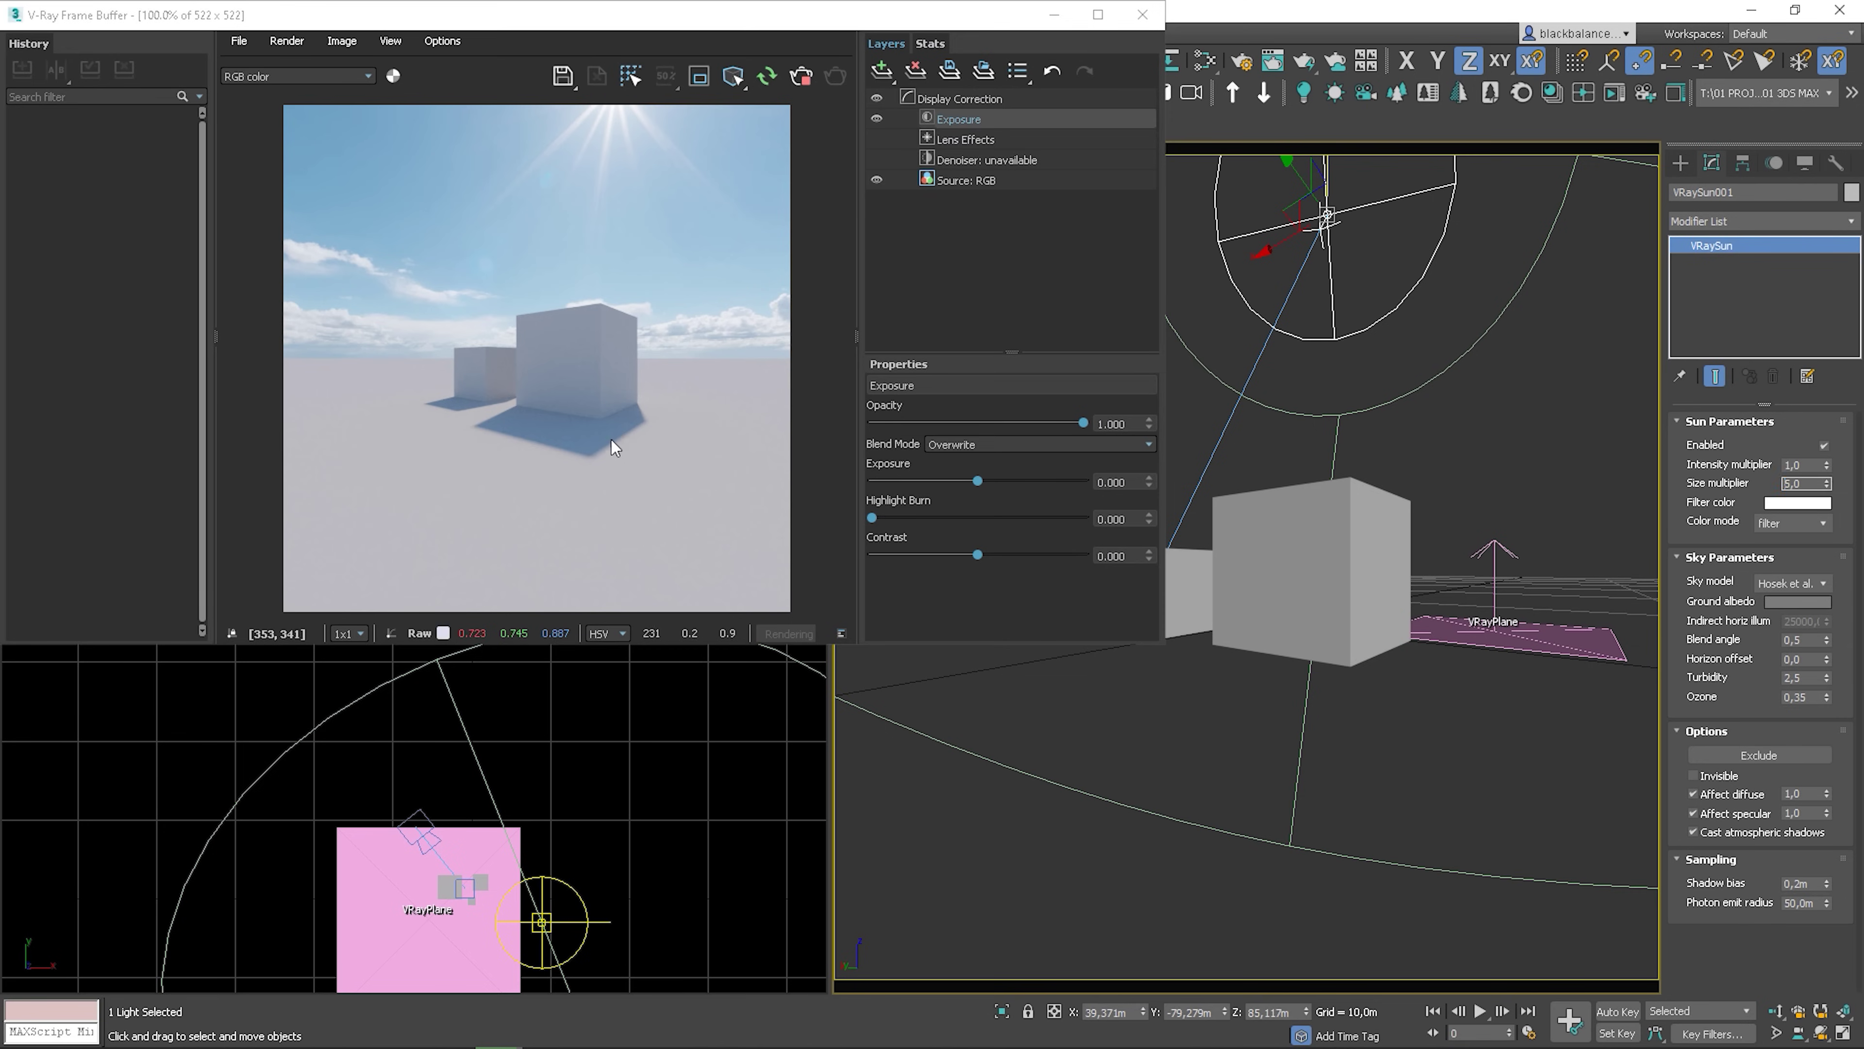
middle_click_drag(1435, 668, 1435, 696)
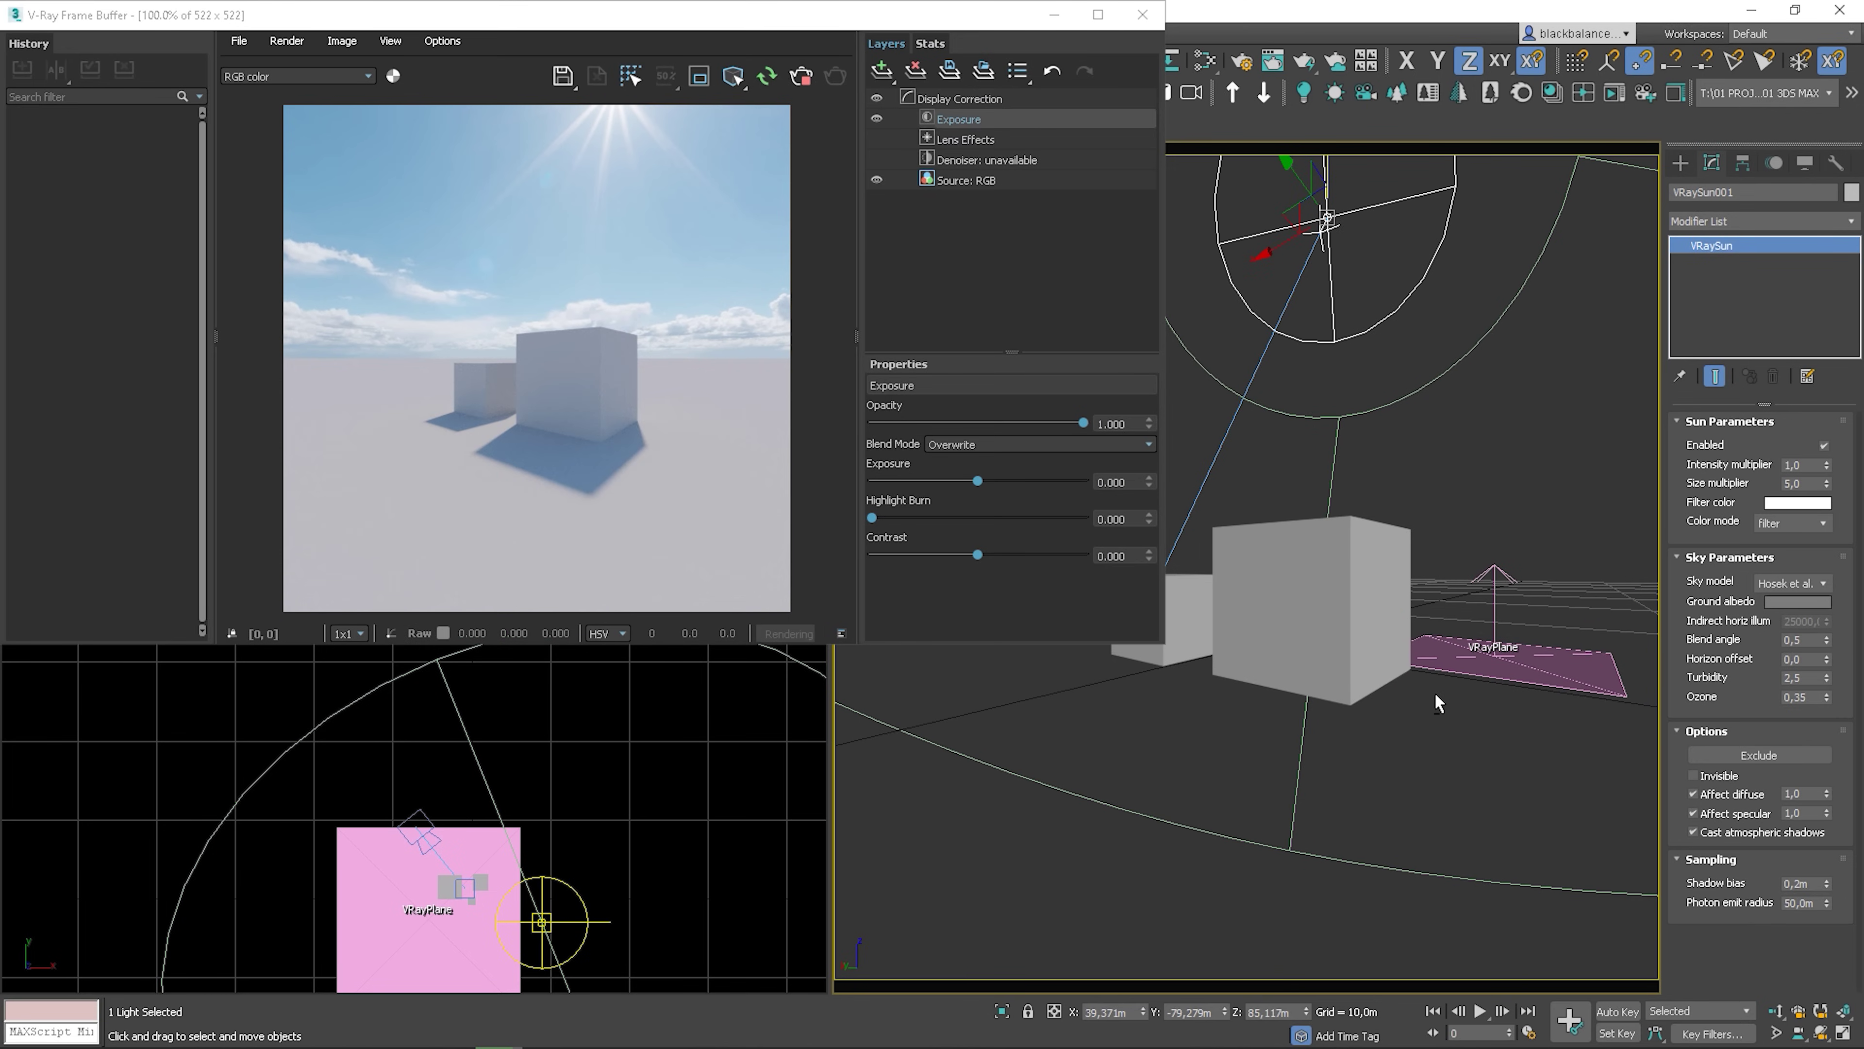
middle_click_drag(1425, 679, 1424, 649)
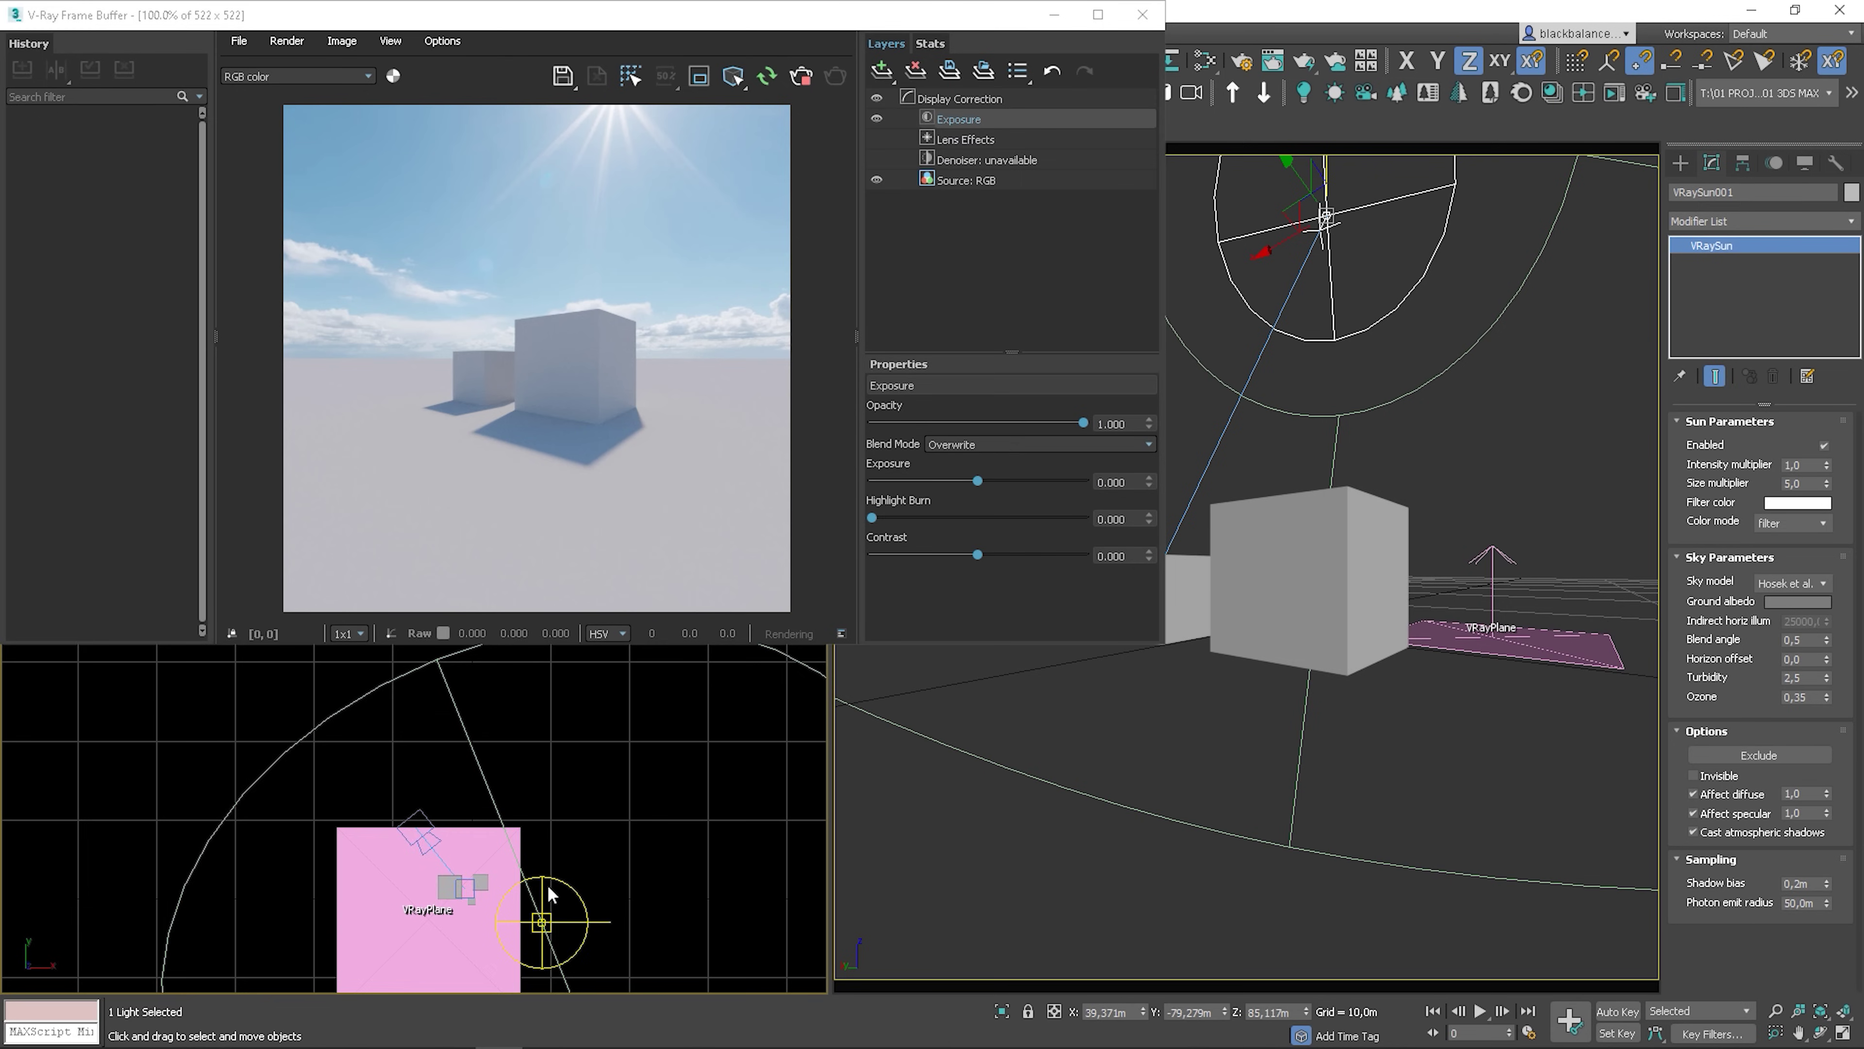
middle_click_drag(551, 892, 577, 832)
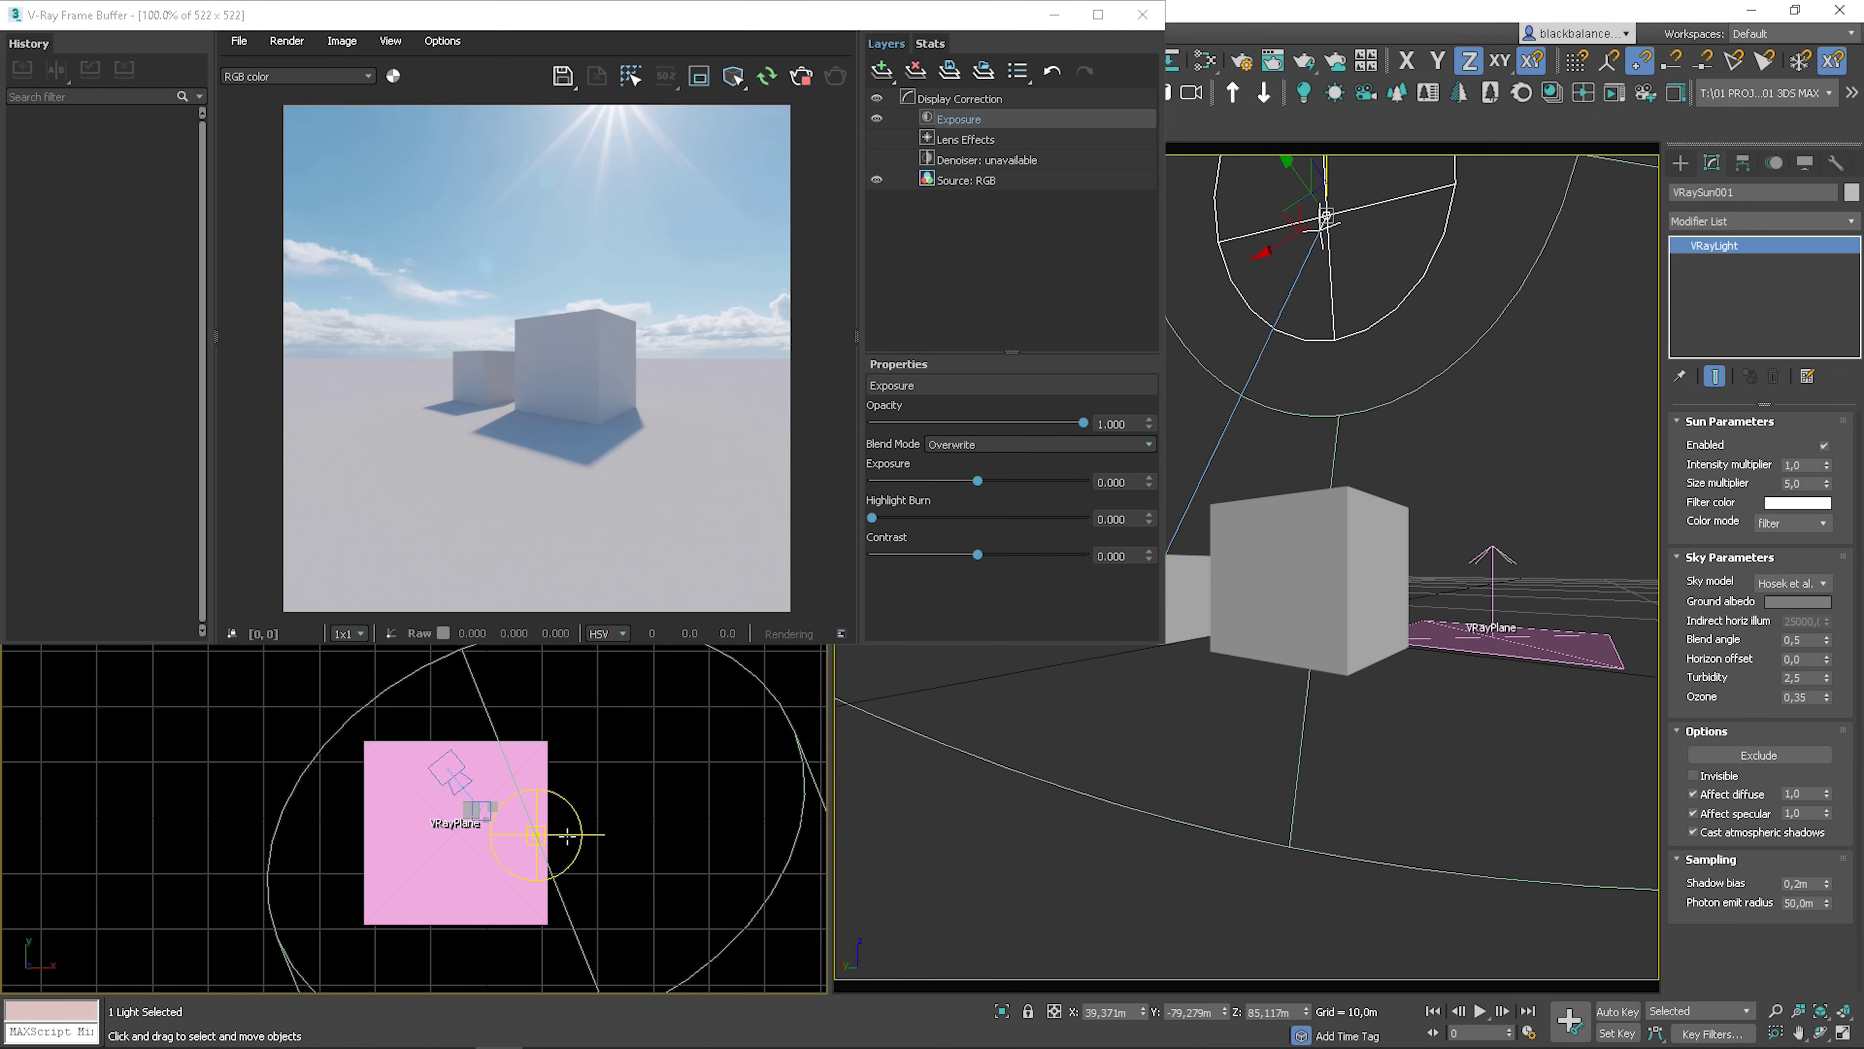
Select the dome light, clear the environment map, assign a VRaySky map in its place, and close the environment settings
left_click(568, 836)
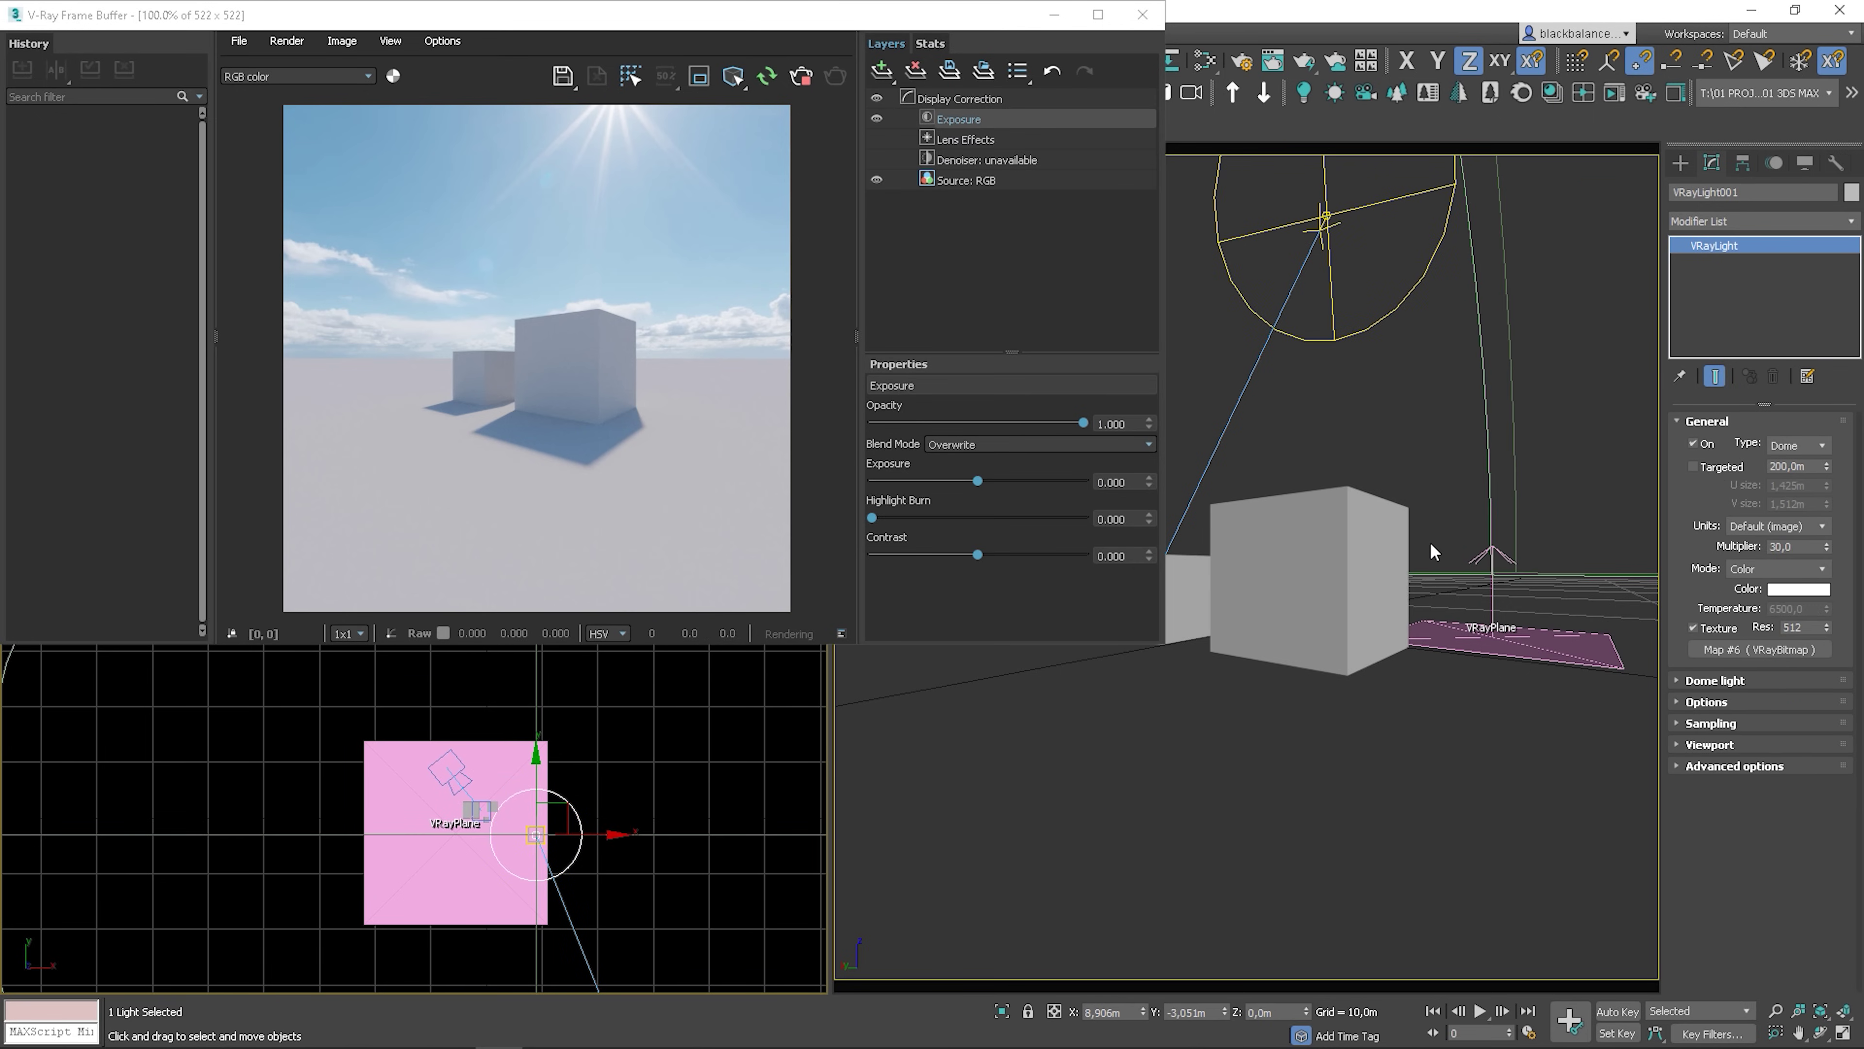
key("8")
right_click(1321, 437)
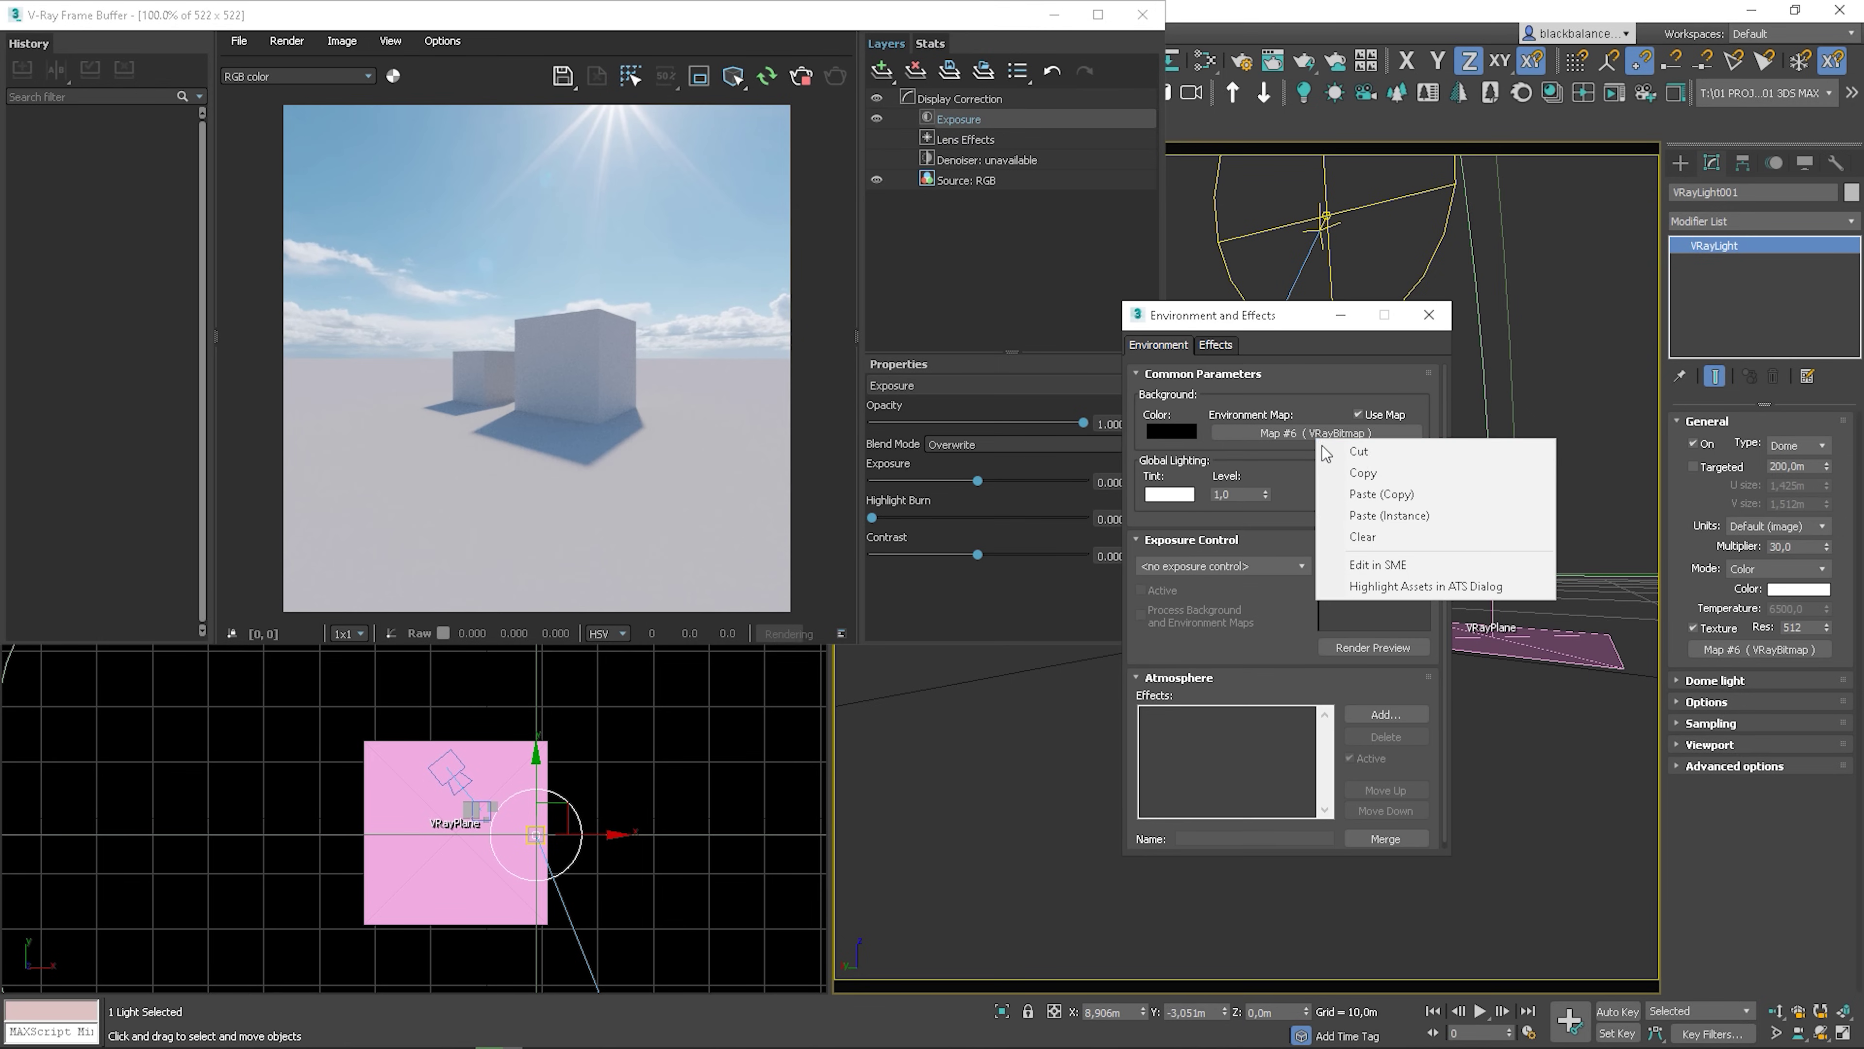
left_click(1380, 538)
left_click(1361, 433)
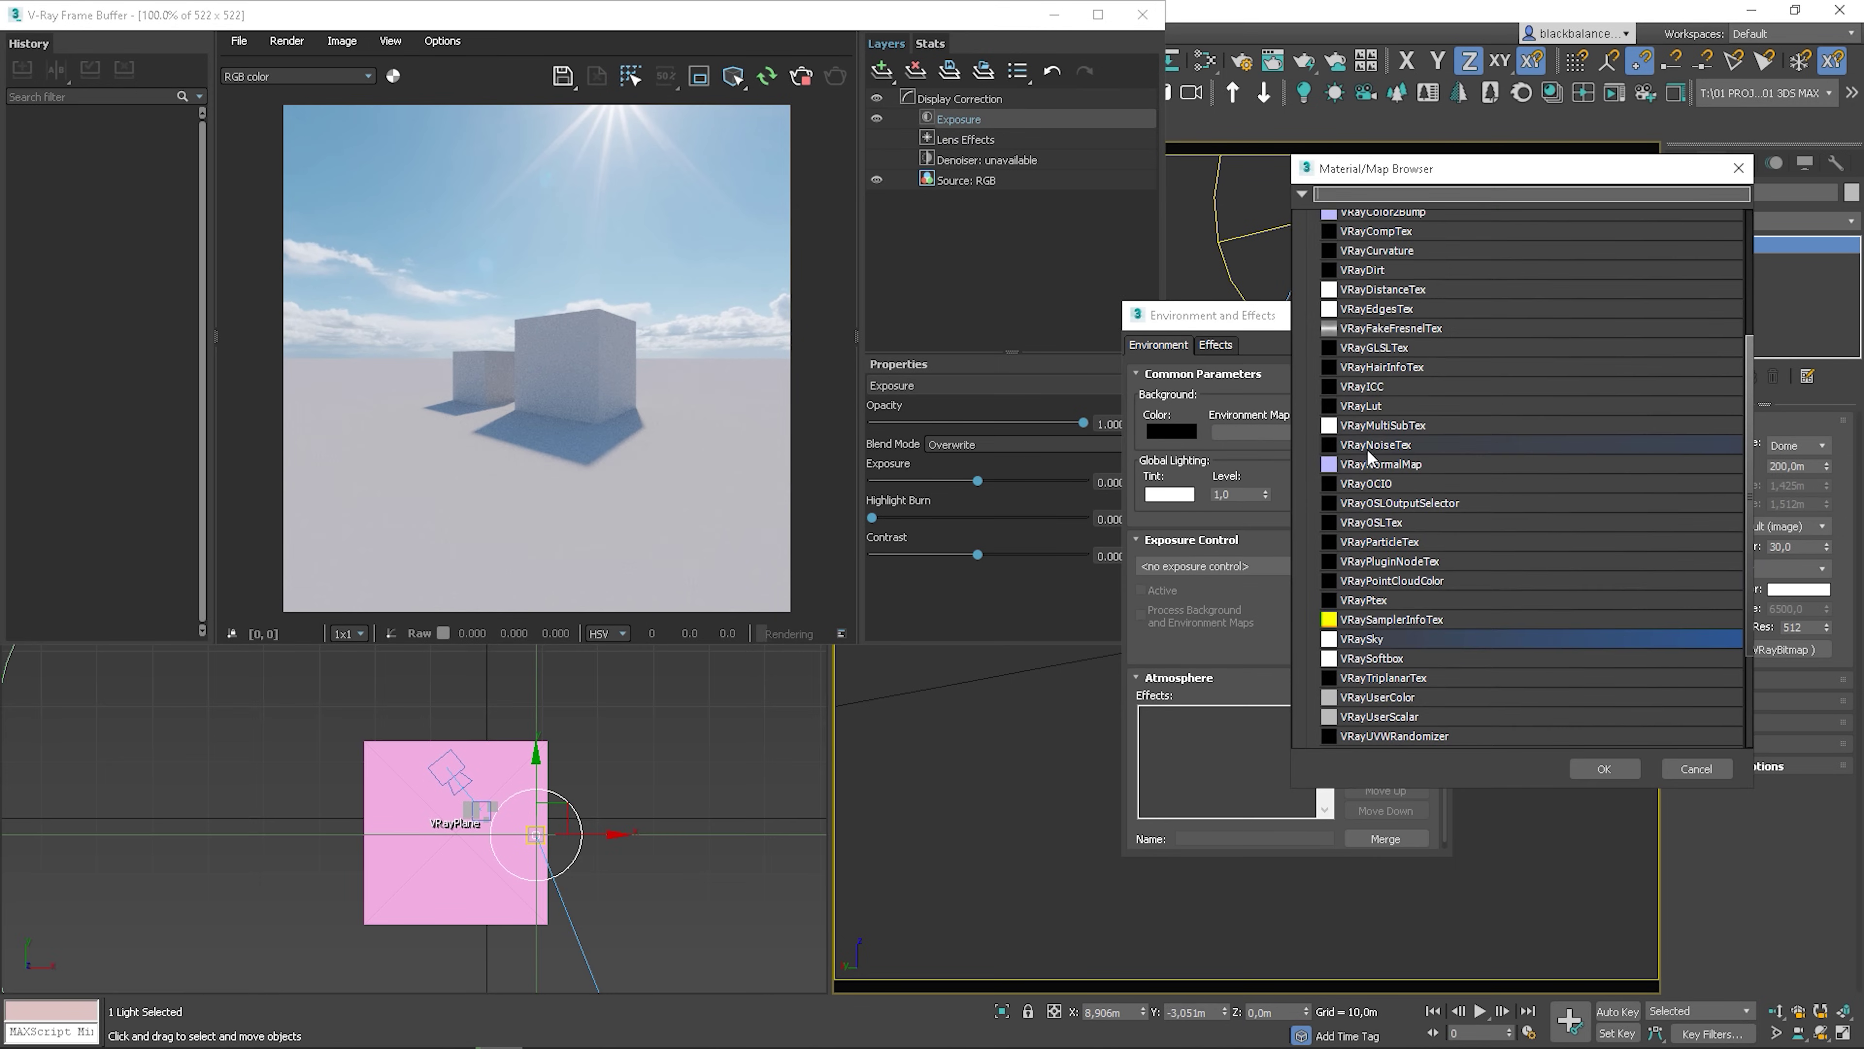
double_click(1375, 638)
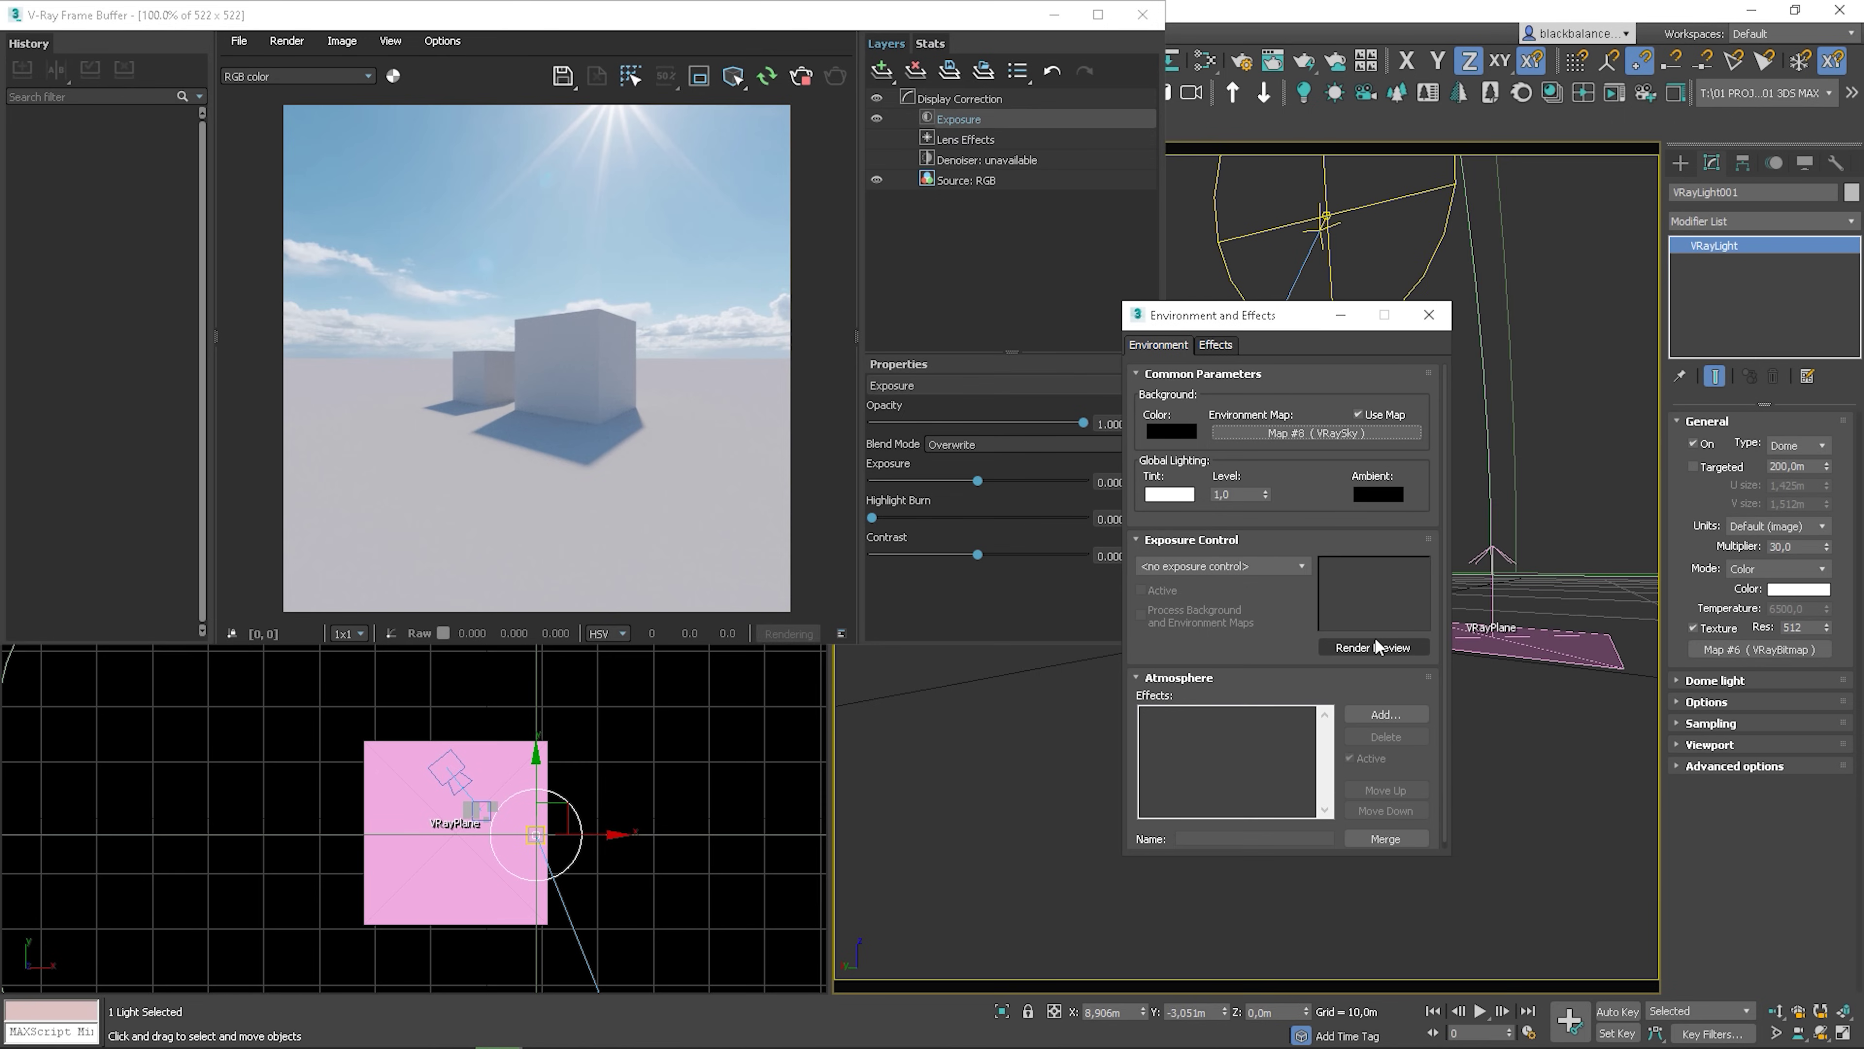
left_click(1429, 315)
Switch the dome light off and back on repeatedly to compare the VRaySky background with the HDRI sky in the render
left_click(1690, 441)
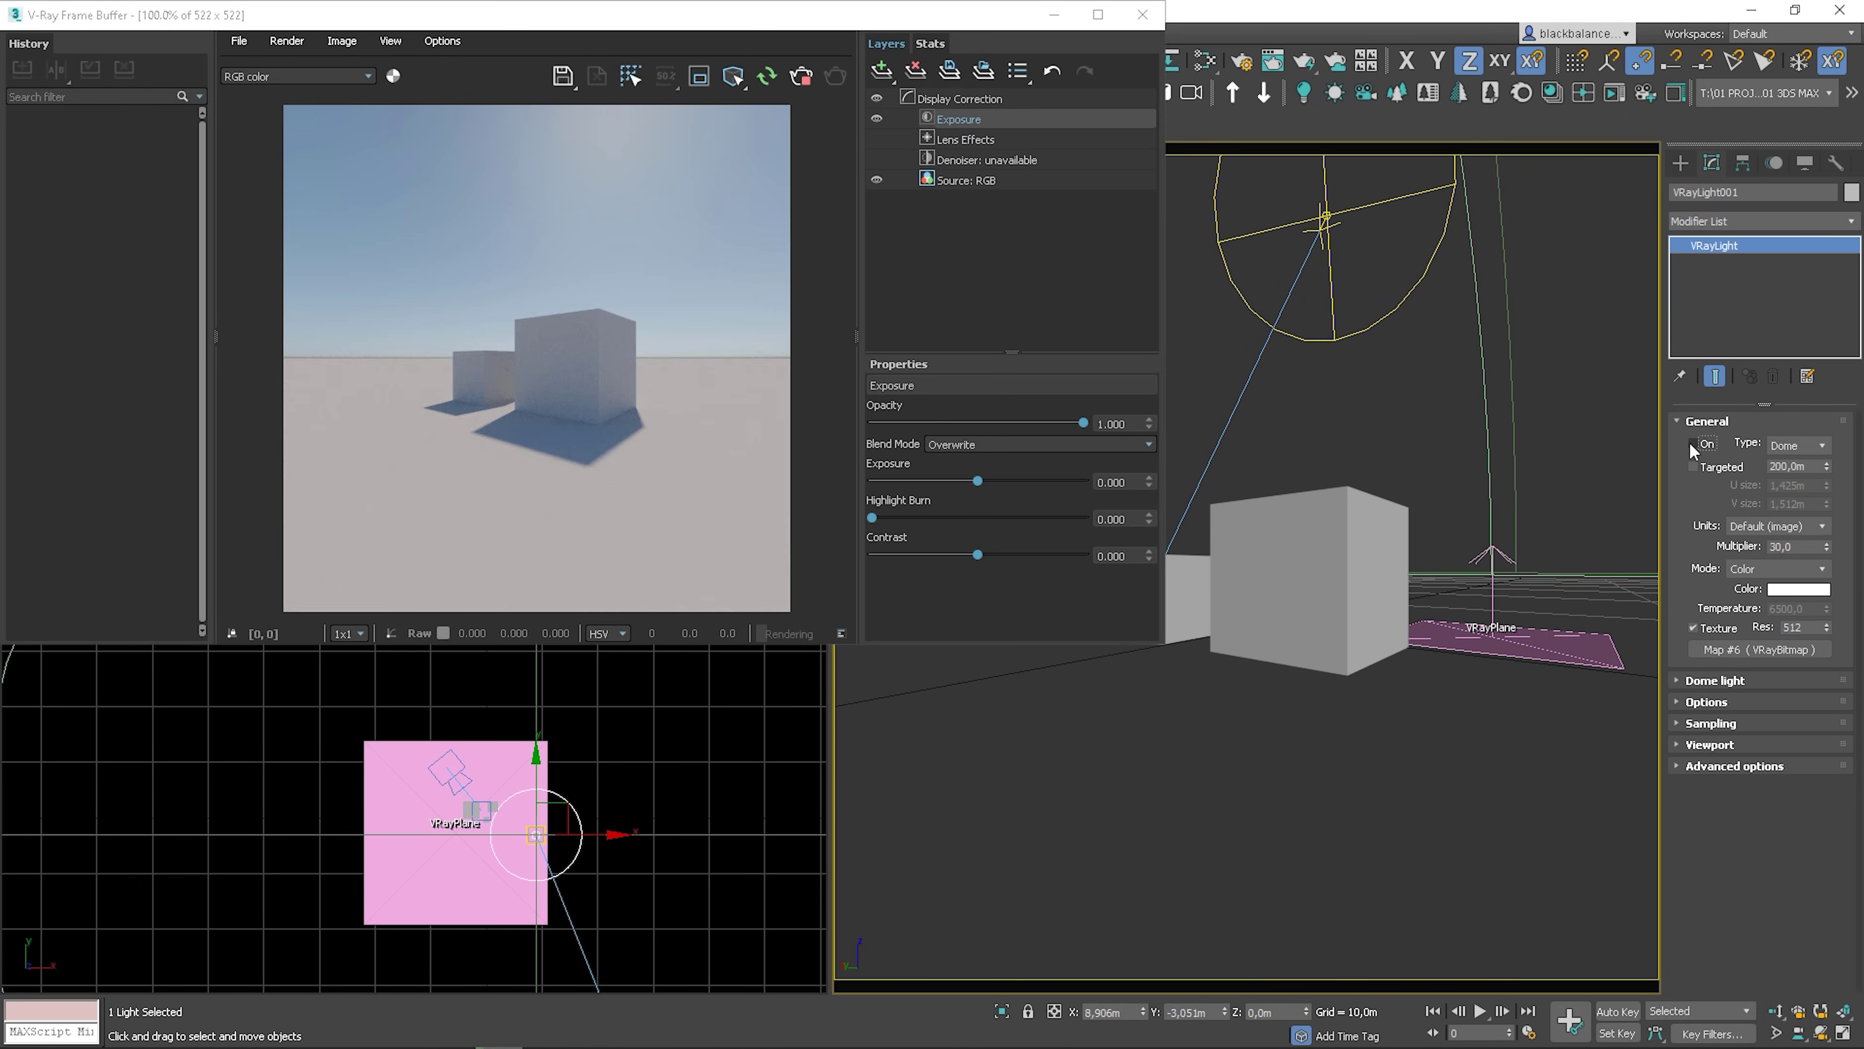
left_click(1690, 441)
left_click(1690, 442)
left_click(1689, 441)
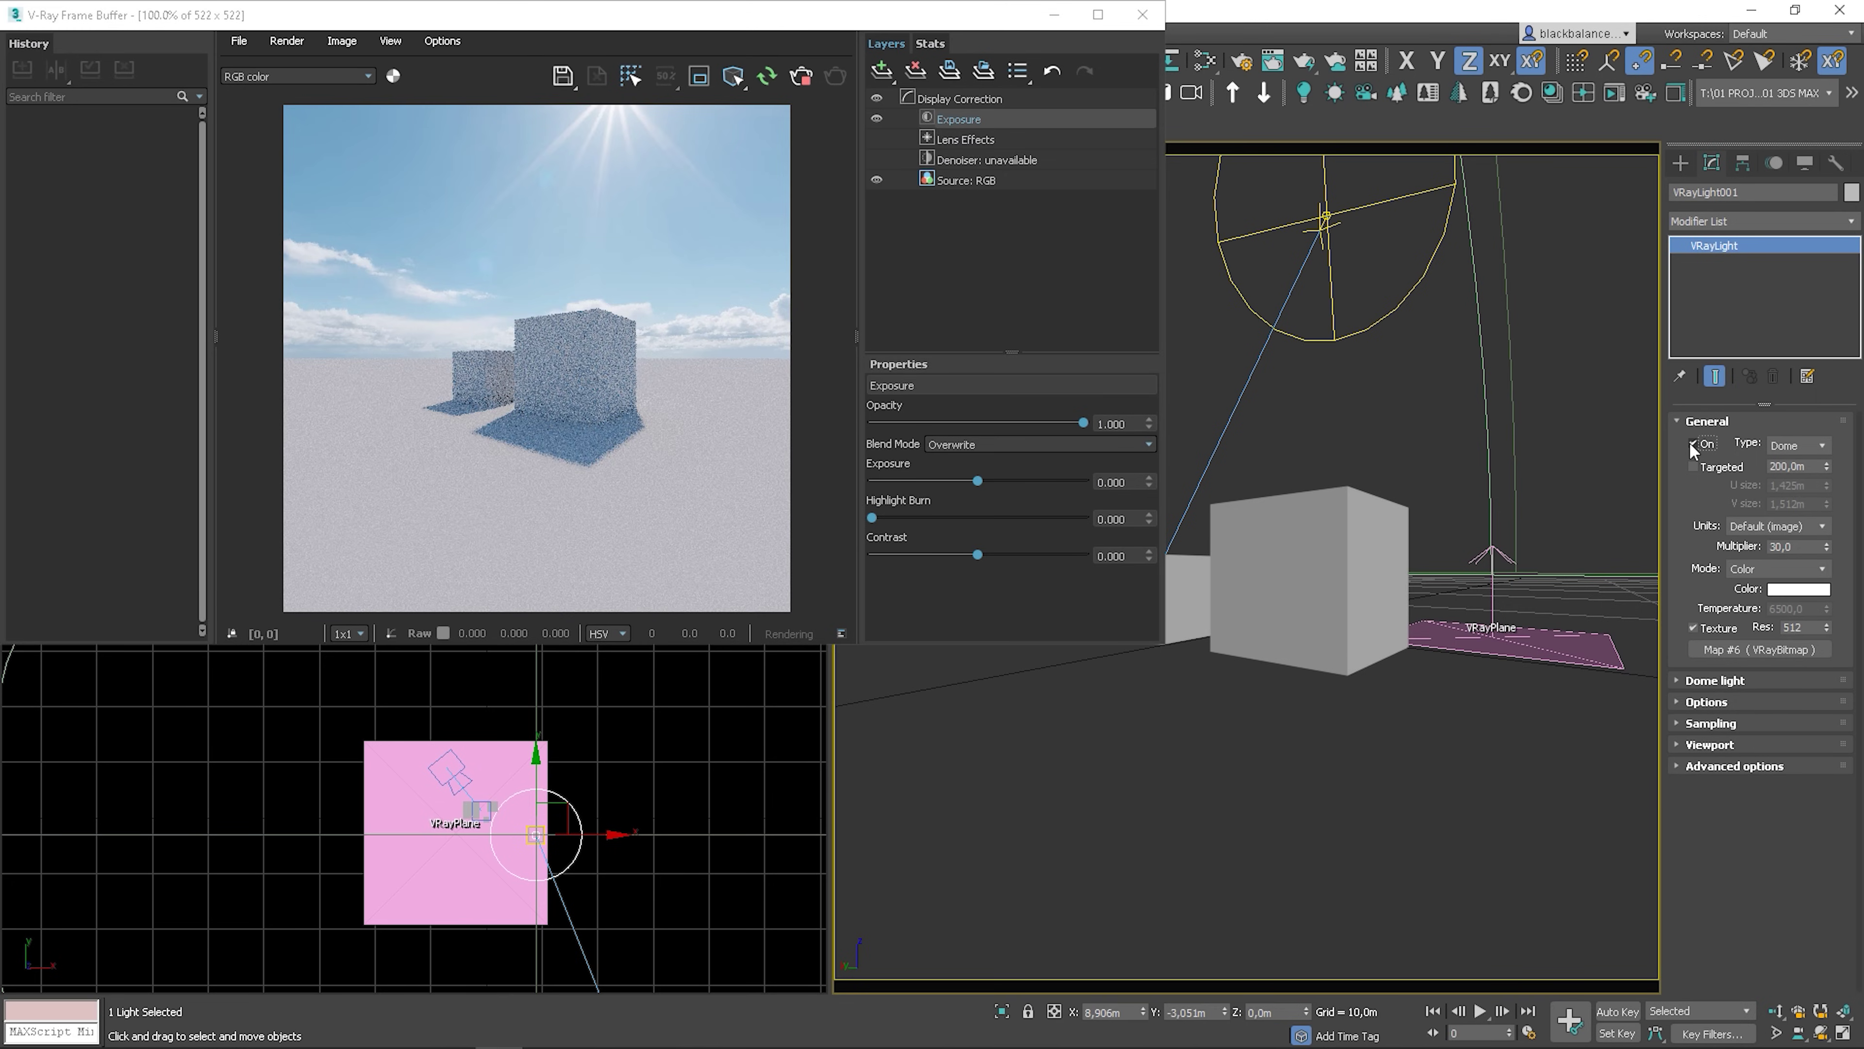
left_click(1689, 442)
left_click(1689, 441)
left_click(1690, 442)
left_click(1689, 443)
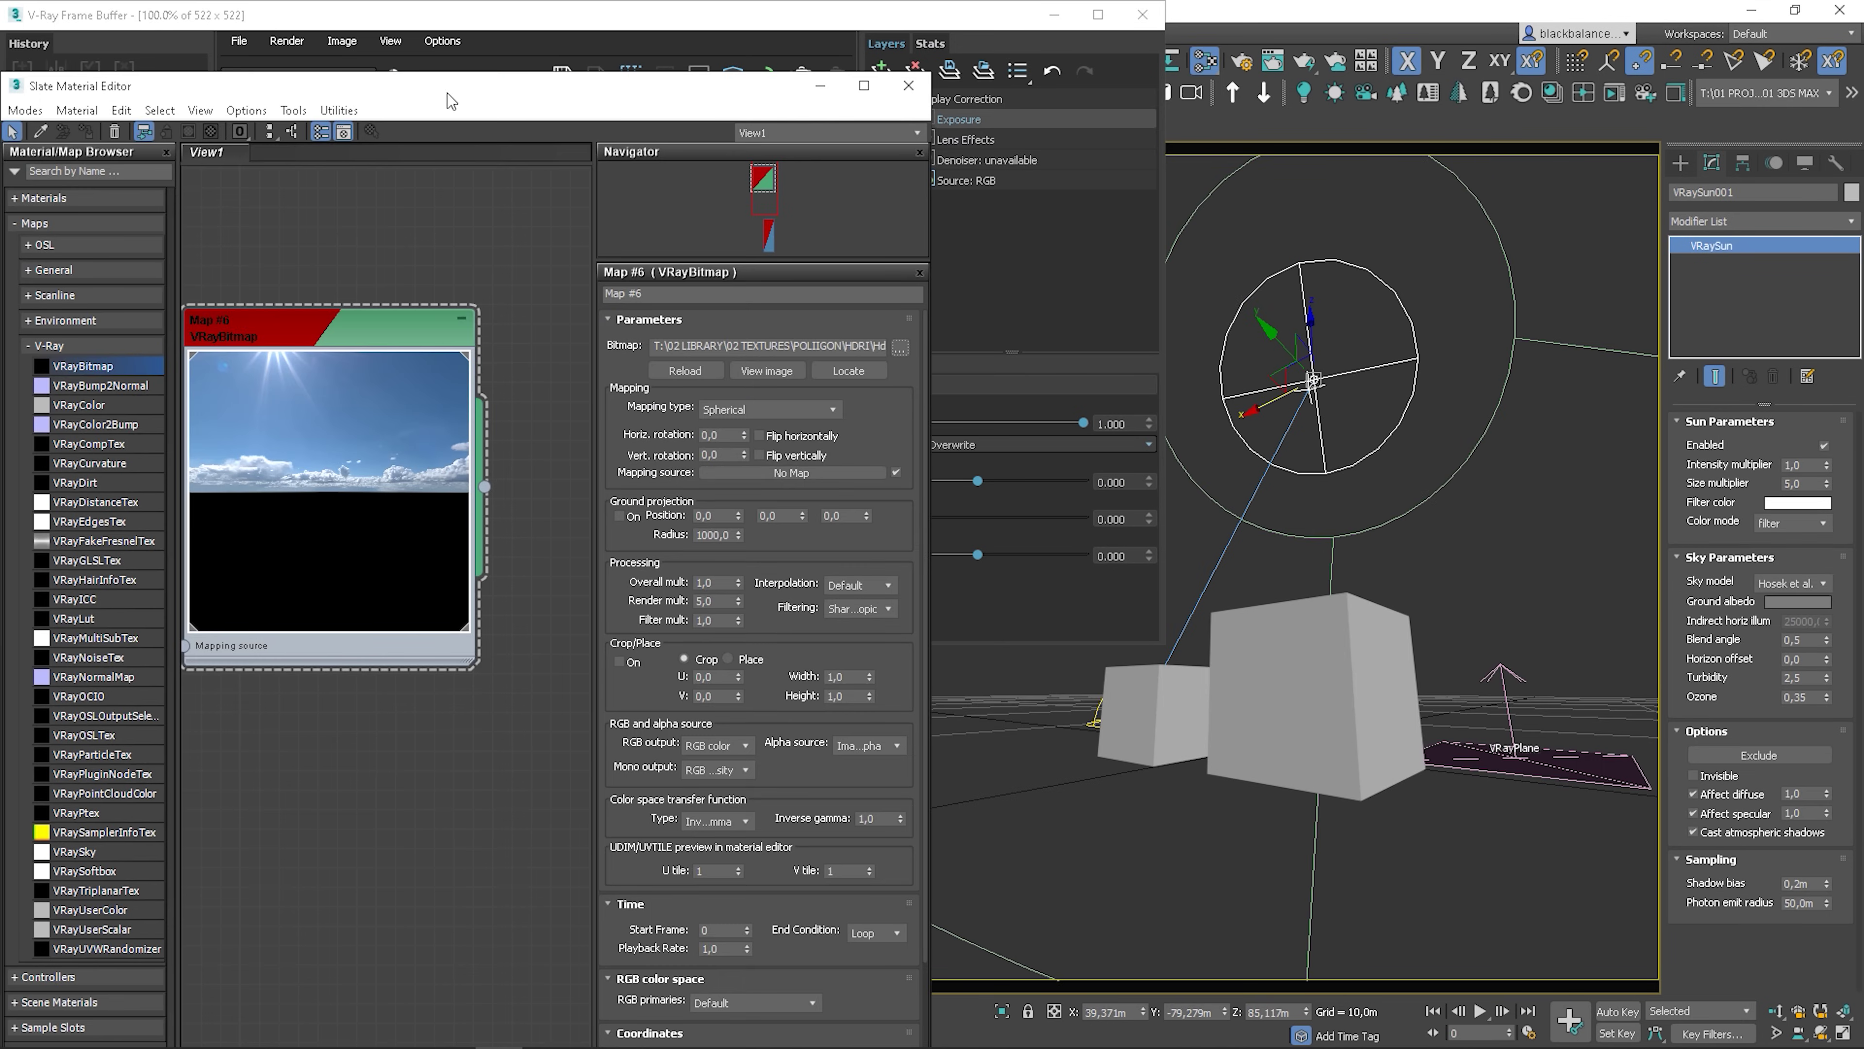
Try a horizontal rotation of about 95 on the HDRI VRayBitmap map to see how the sky shifts against the shadows
left_click_drag(451, 101, 1190, 45)
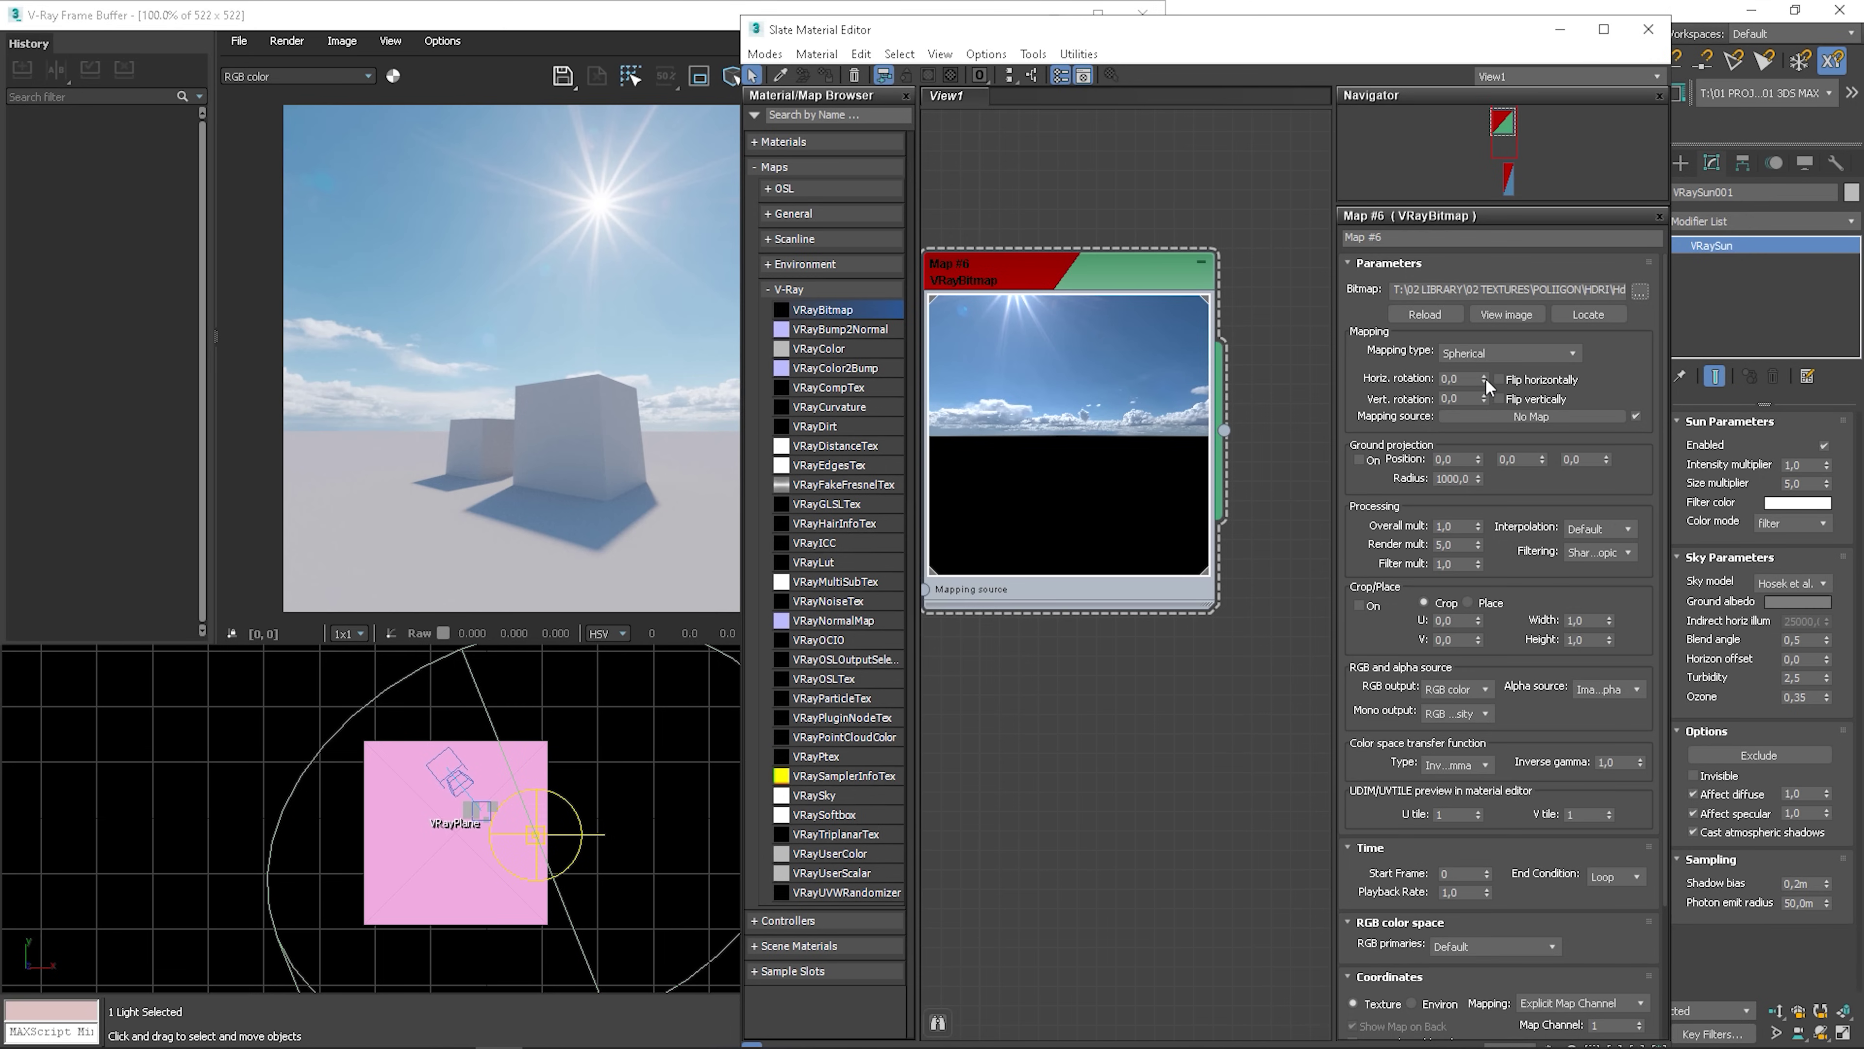
left_click_drag(1483, 380, 1485, 293)
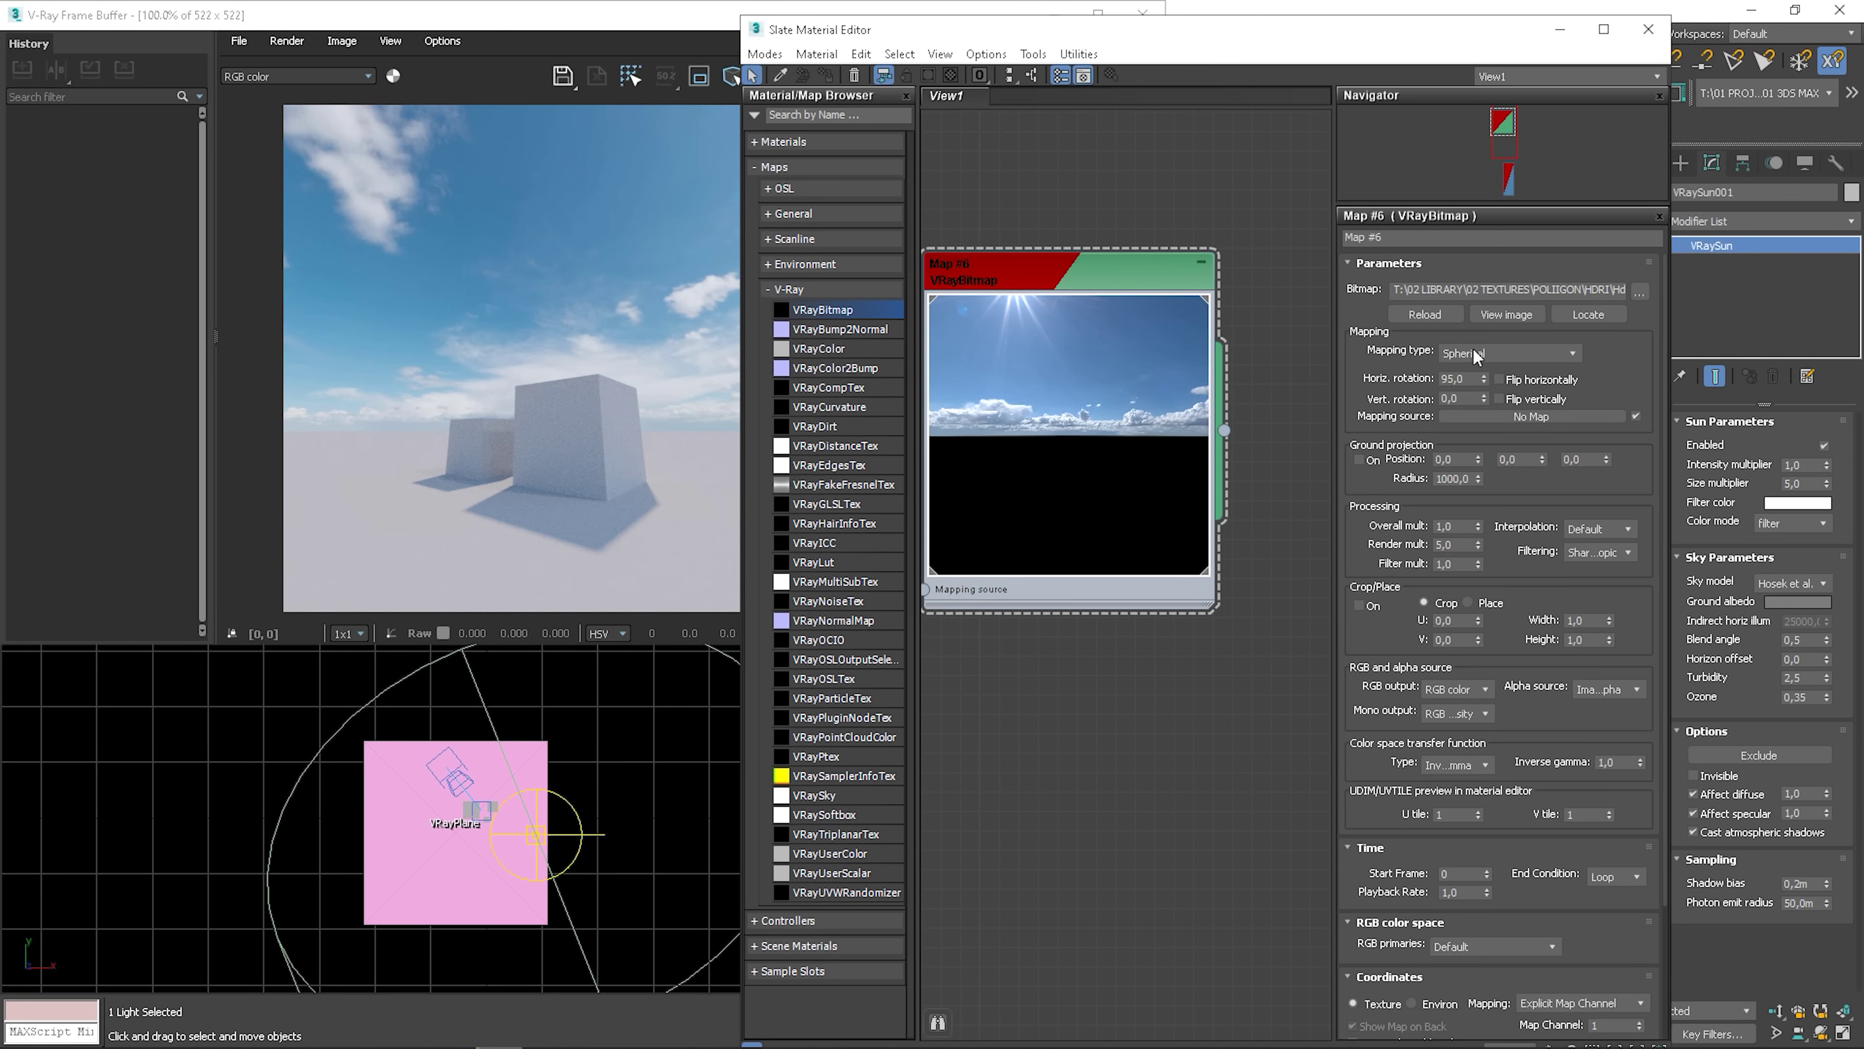
left_click_drag(1034, 29, 1226, 67)
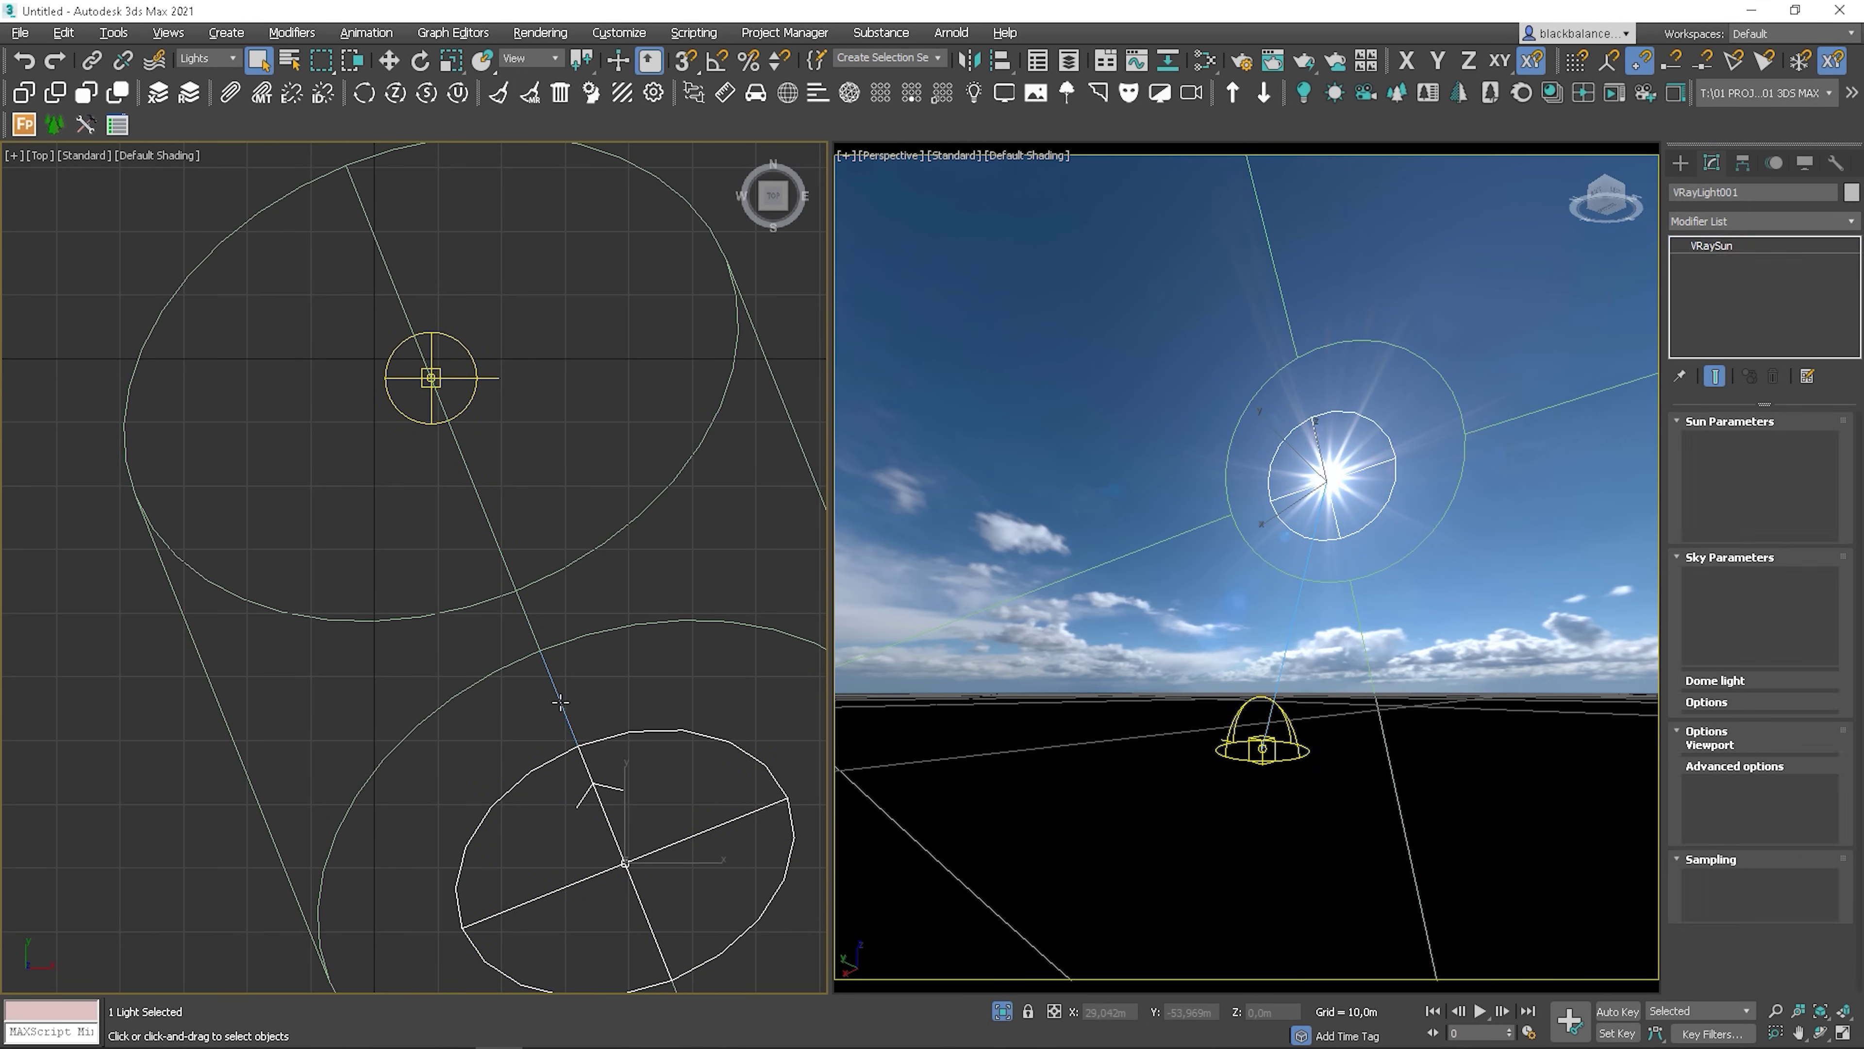
Link the VRaySun to the dome light in the top view, making the dome light its parent
left_click(677, 793)
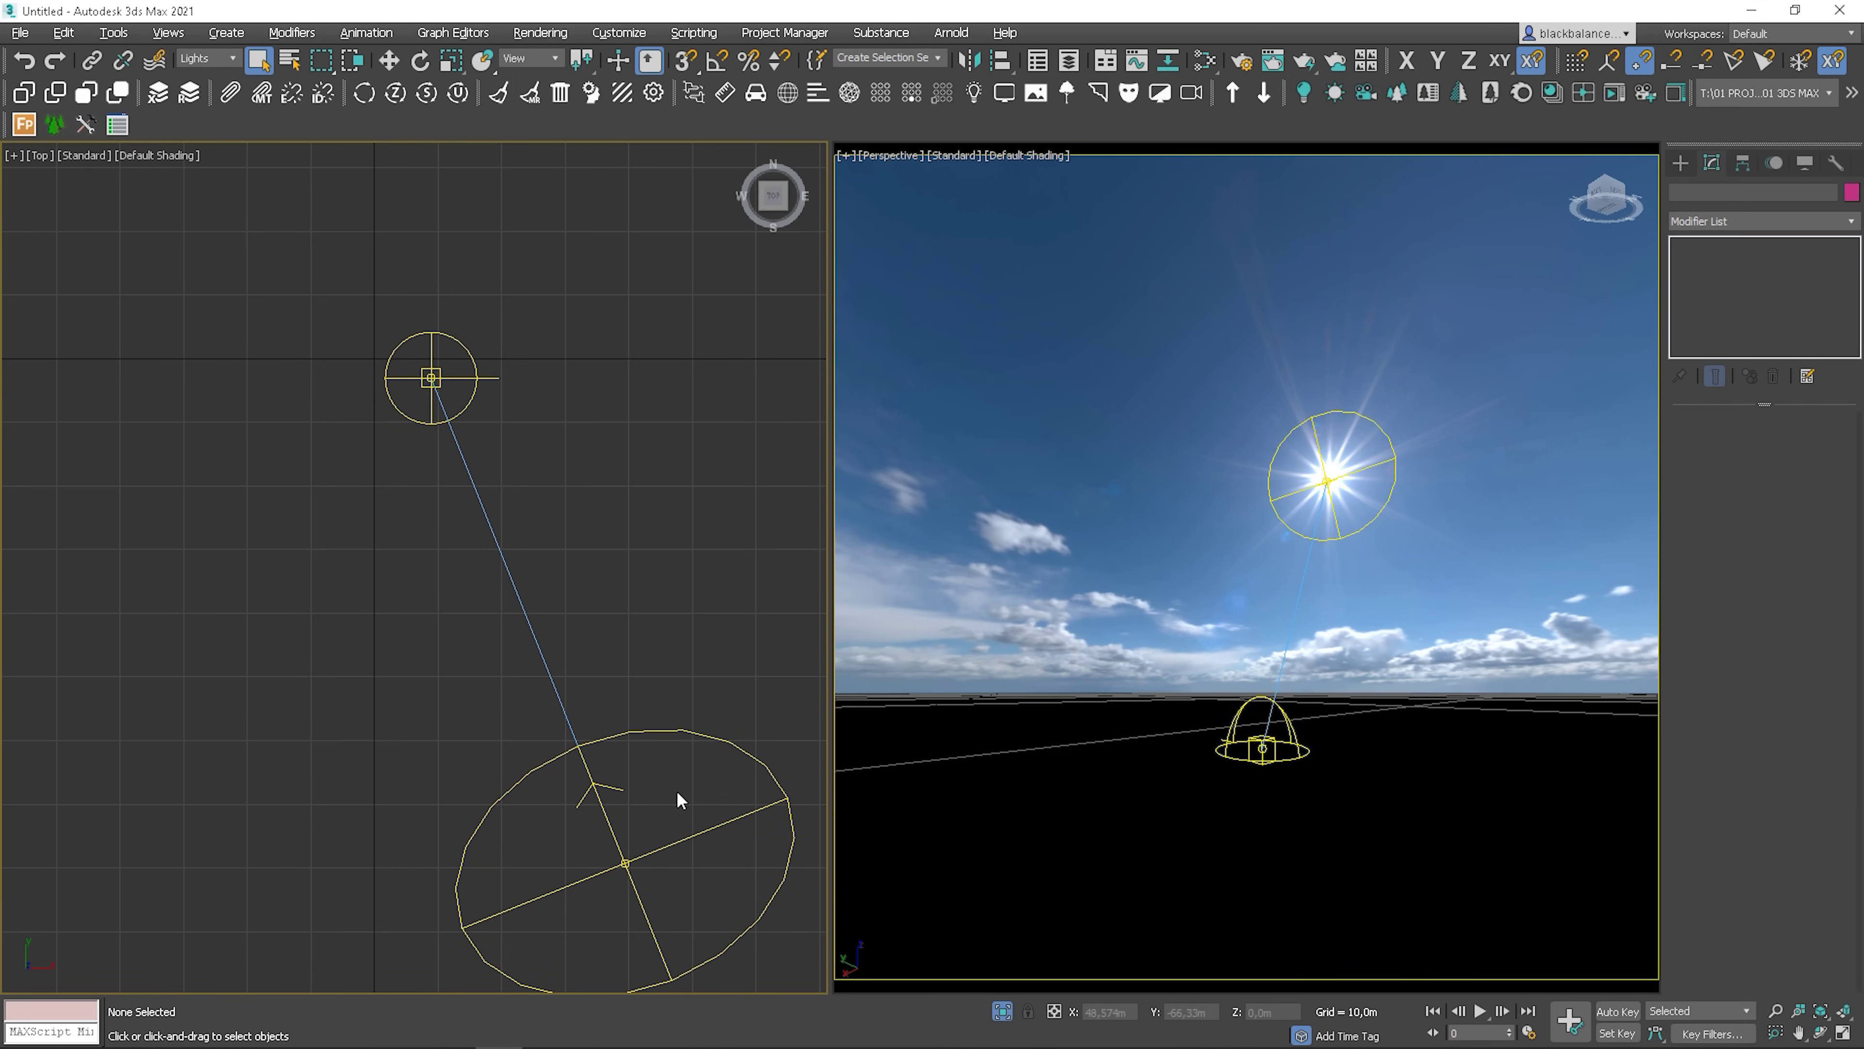
left_click(668, 842)
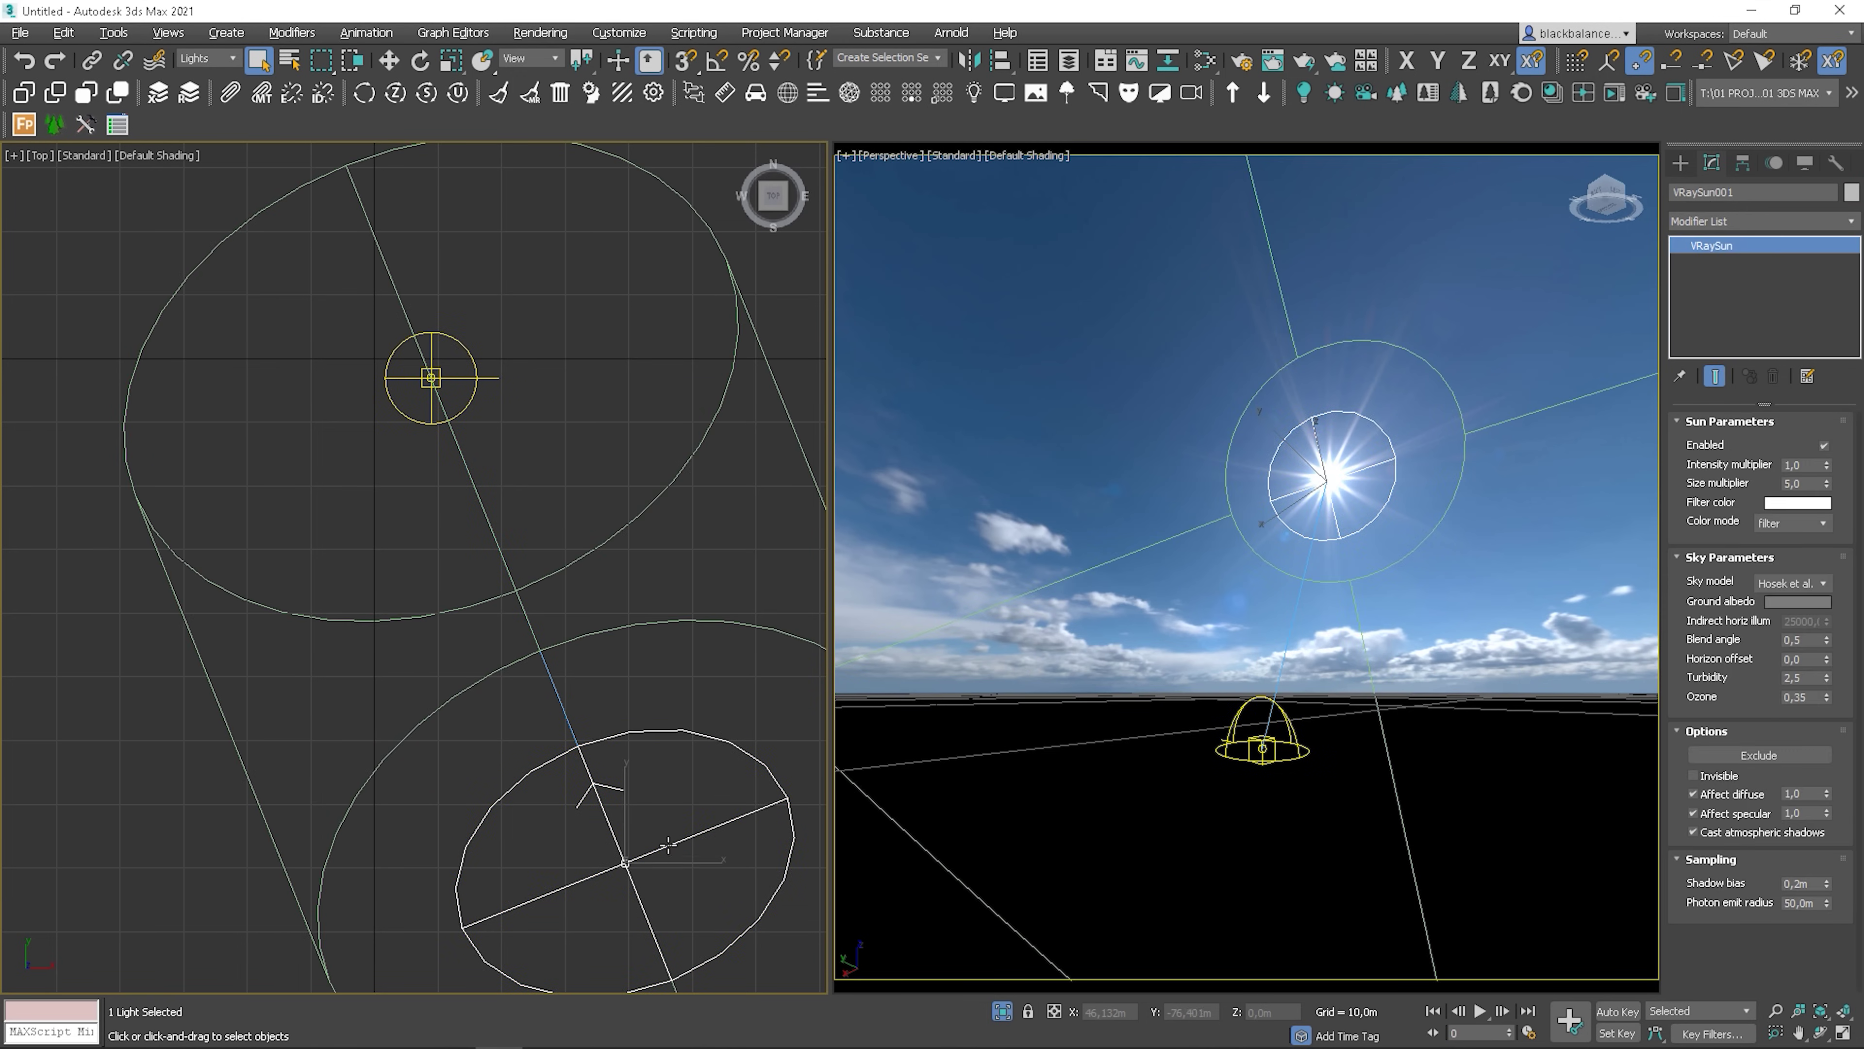
left_click(92, 60)
left_click(677, 840)
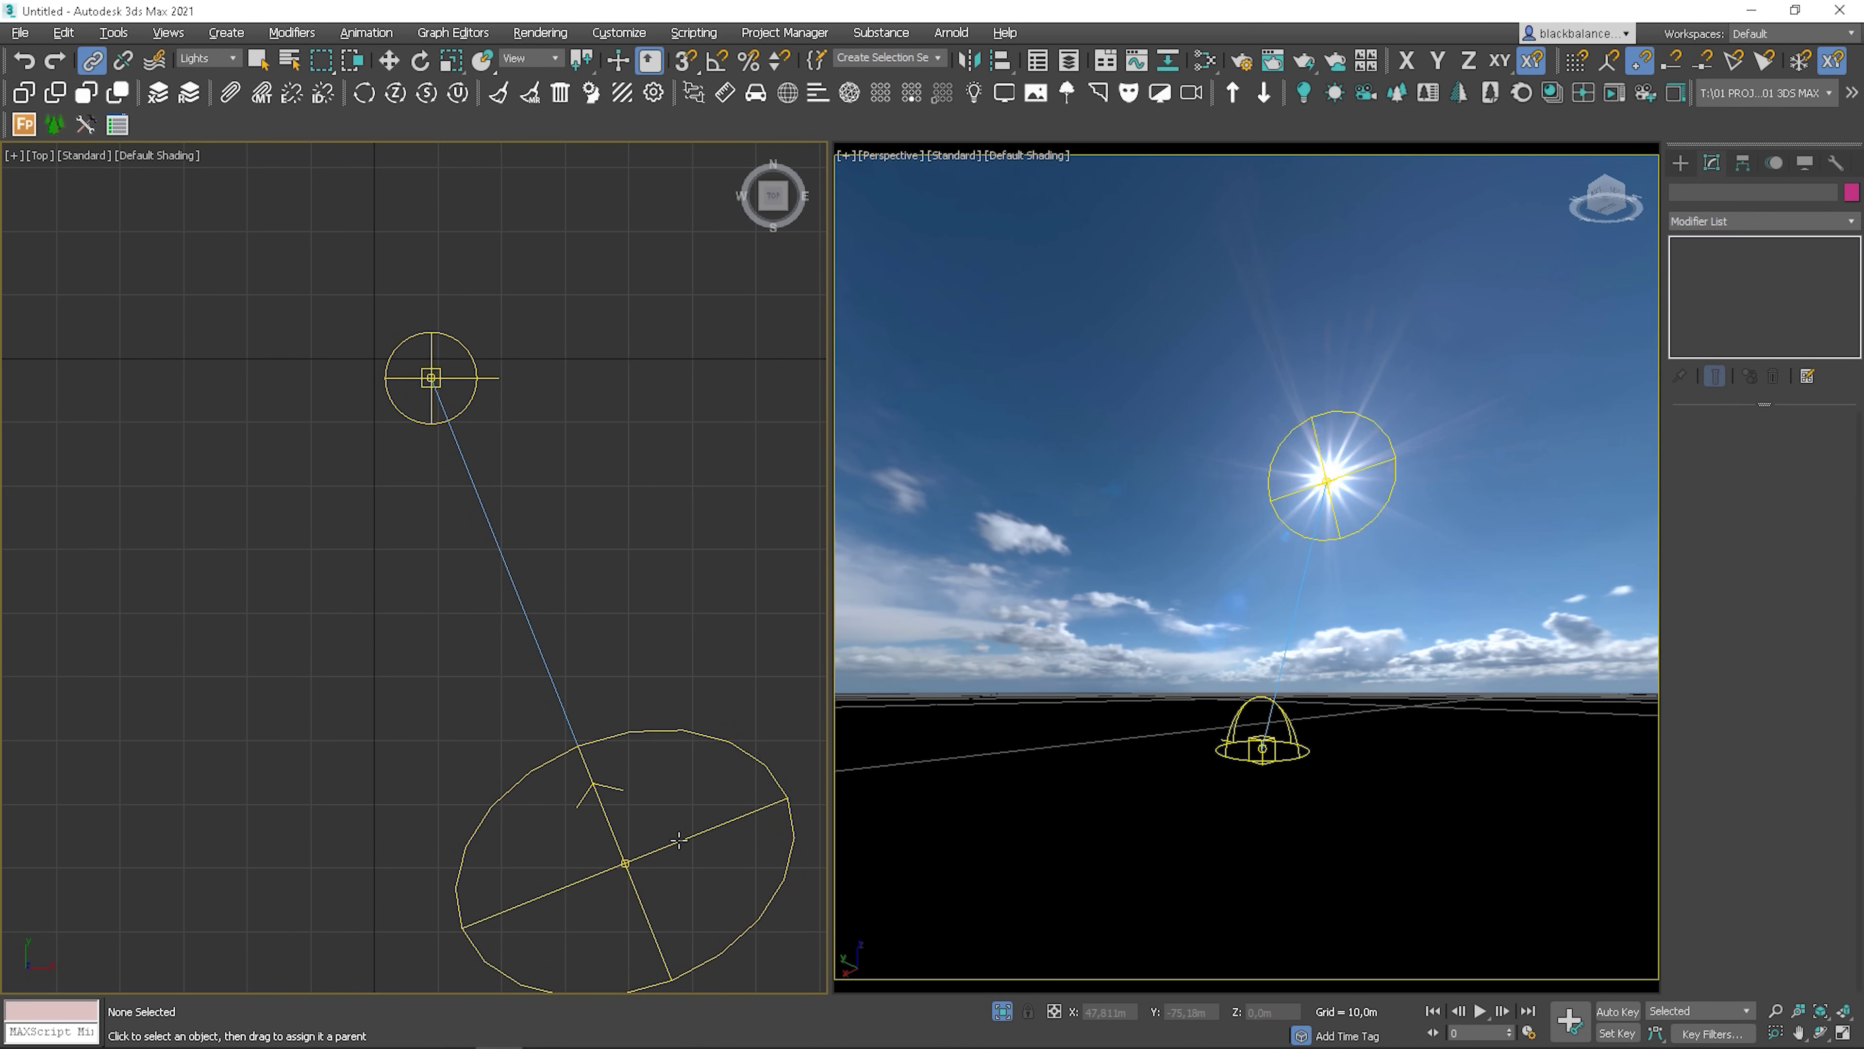
left_click(676, 844)
left_click_drag(688, 851, 587, 436)
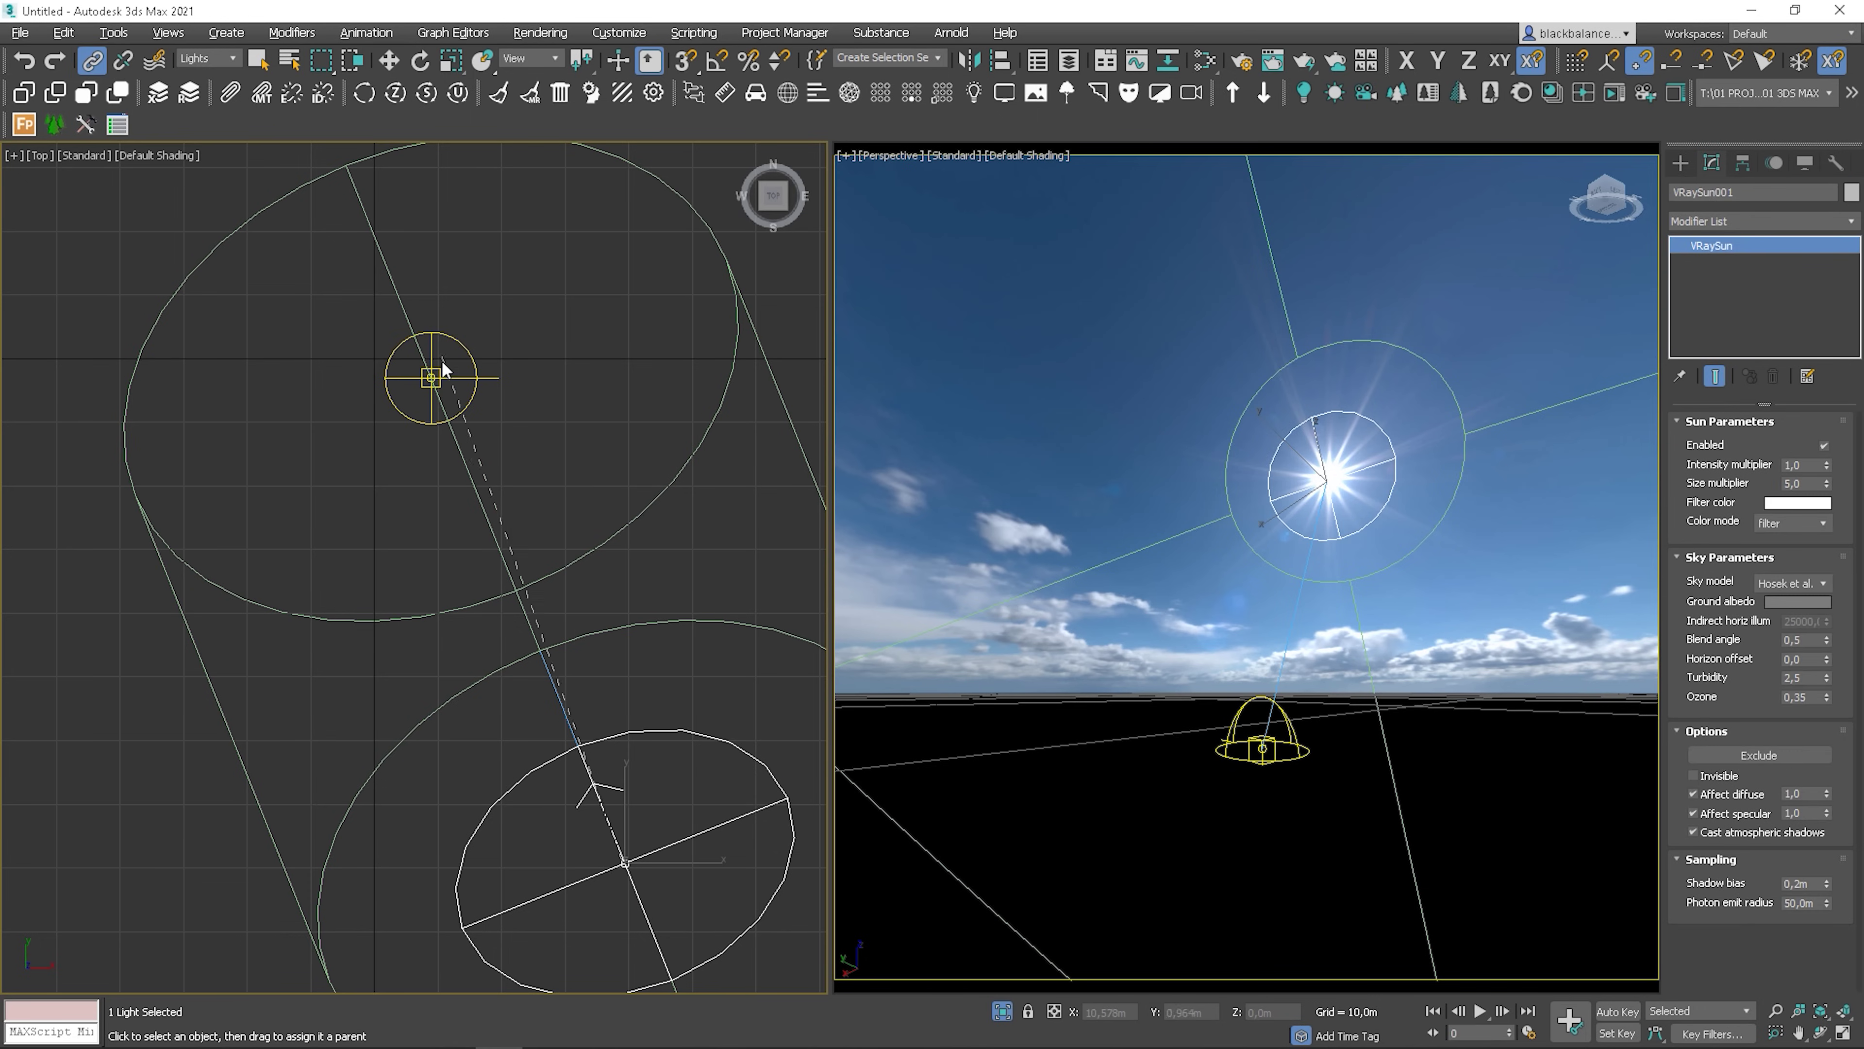
left_click_drag(442, 362, 444, 379)
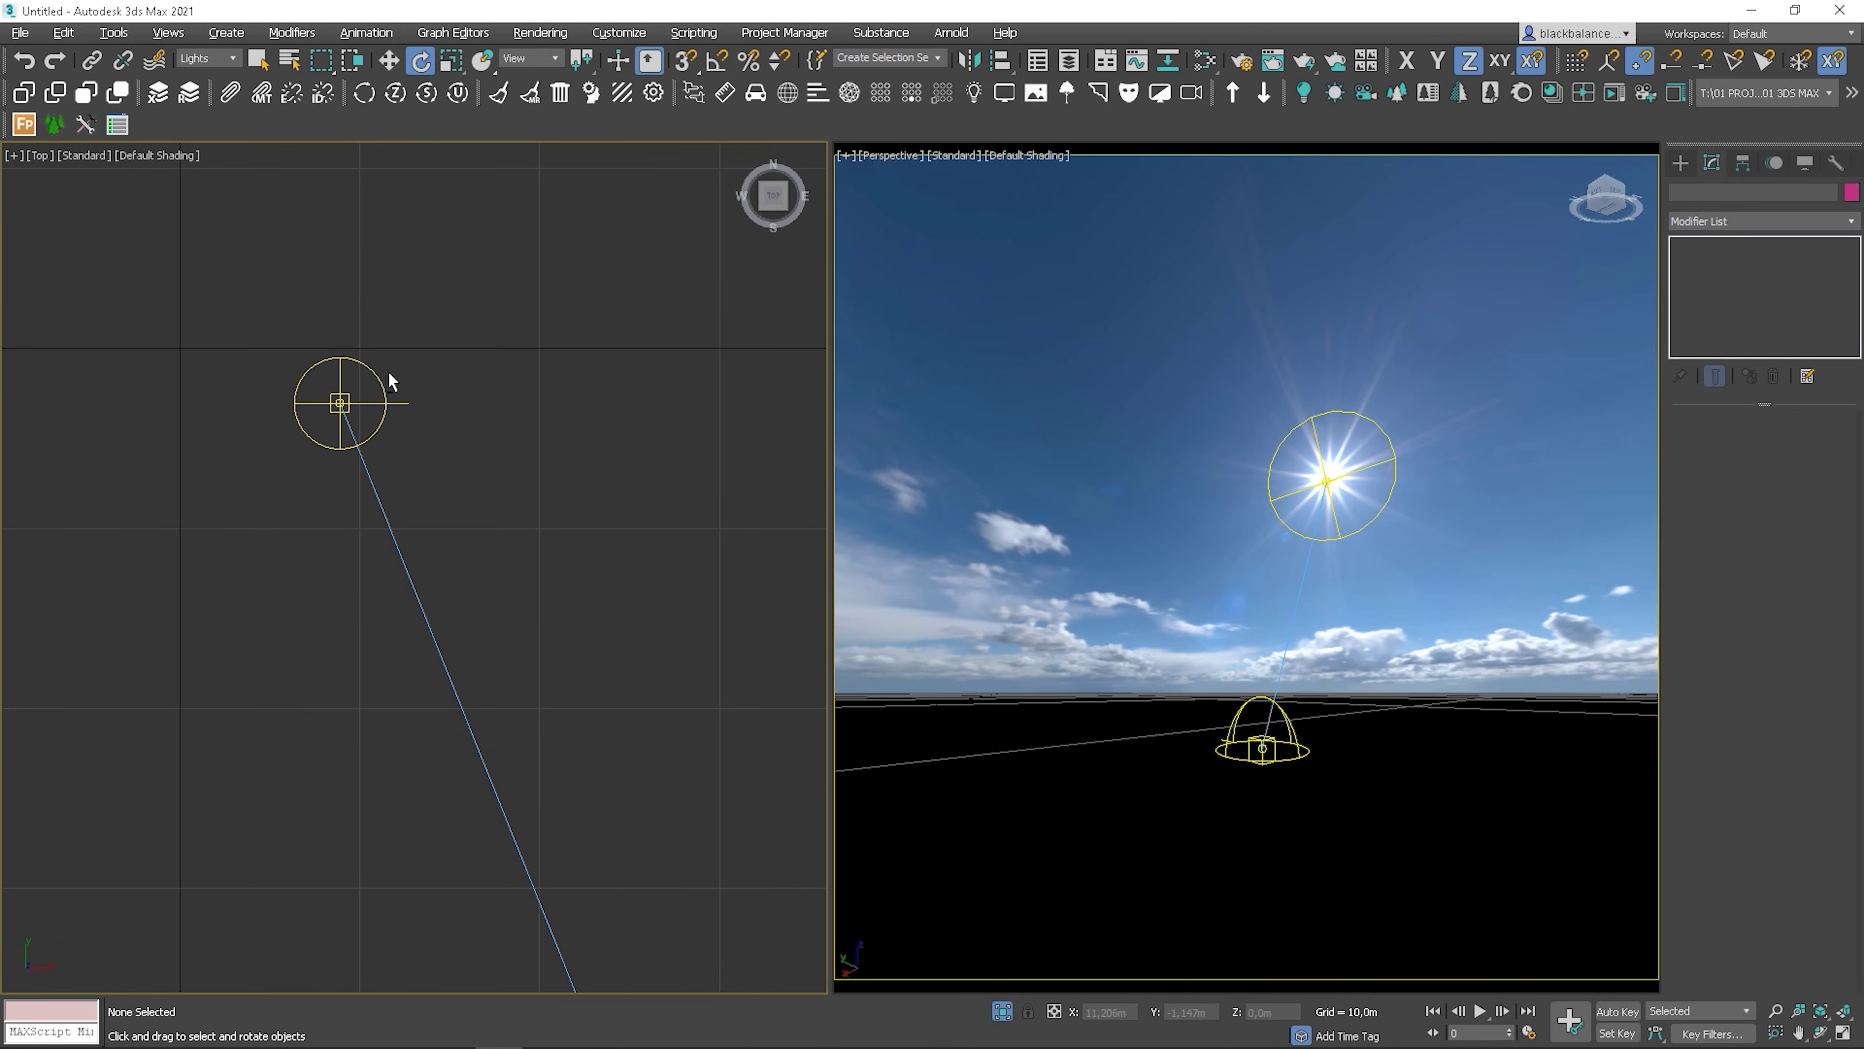
Set the selection filter to All and single out the dome light from the VRaySun target at the same position
right_click(387, 372)
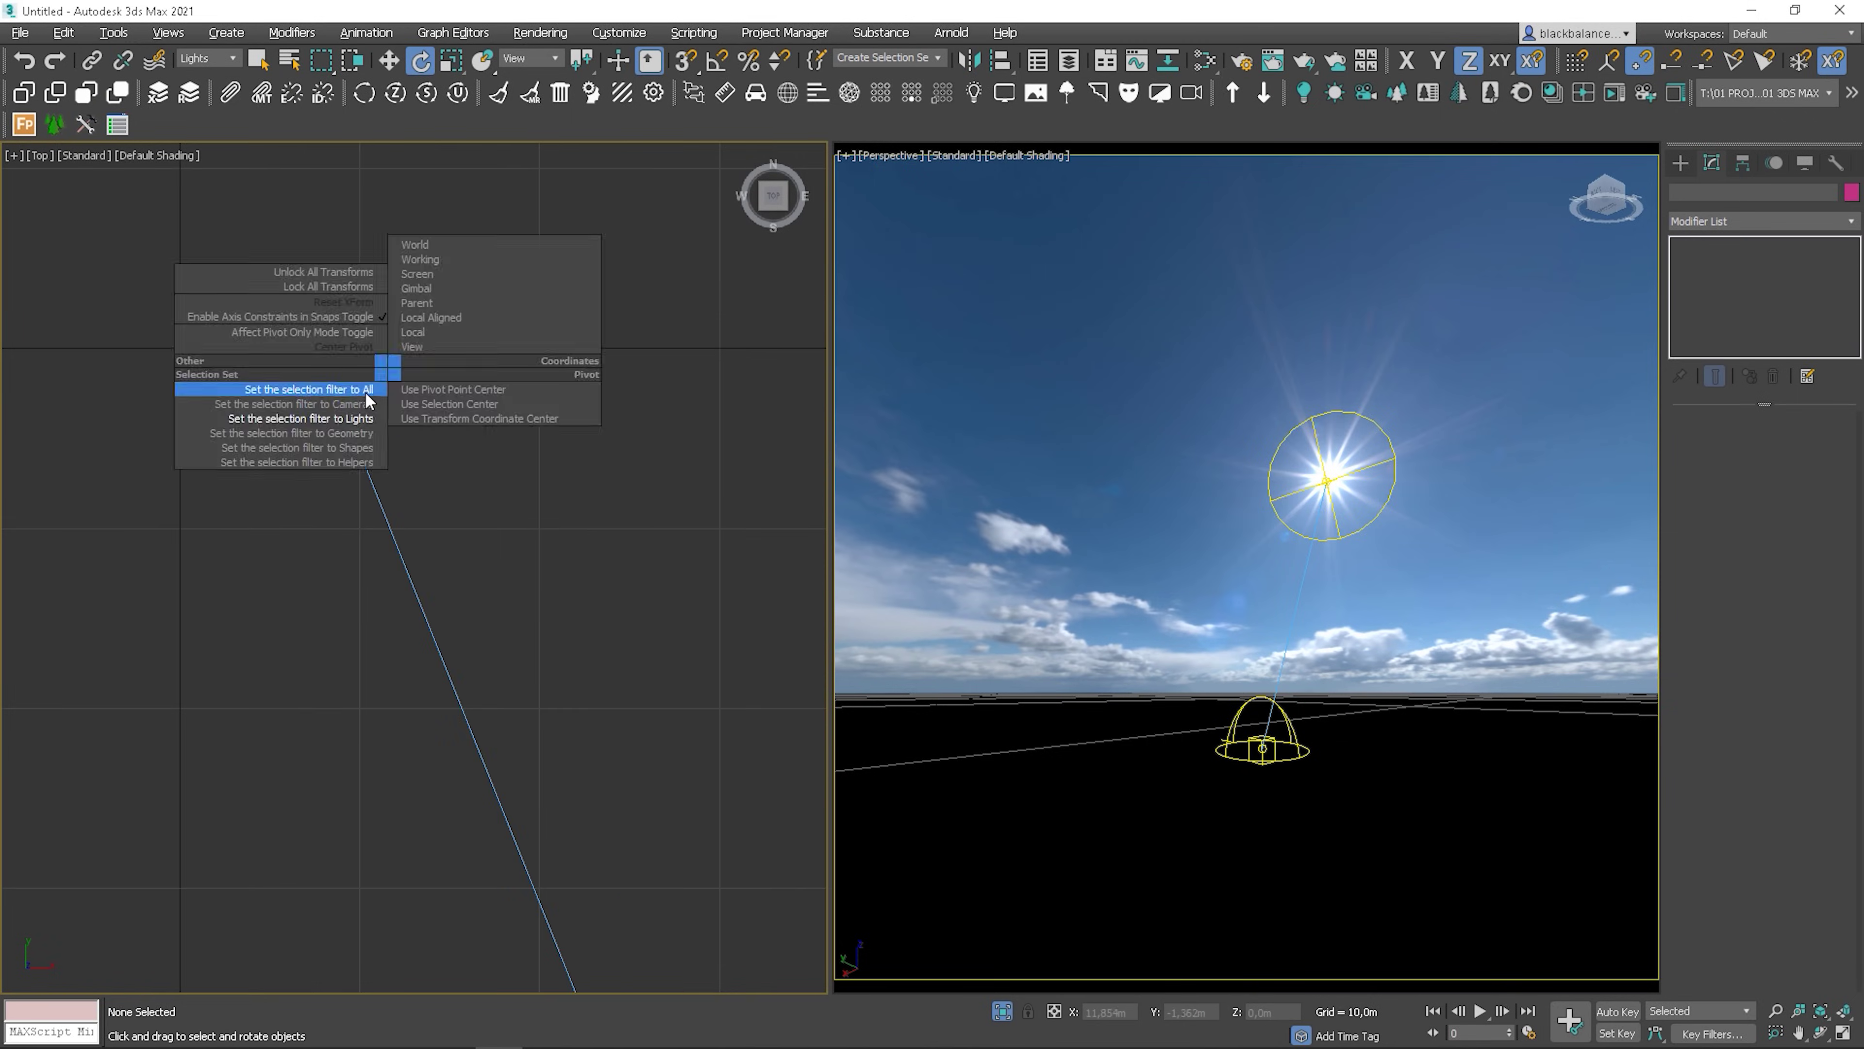
left_click(364, 391)
left_click(342, 401)
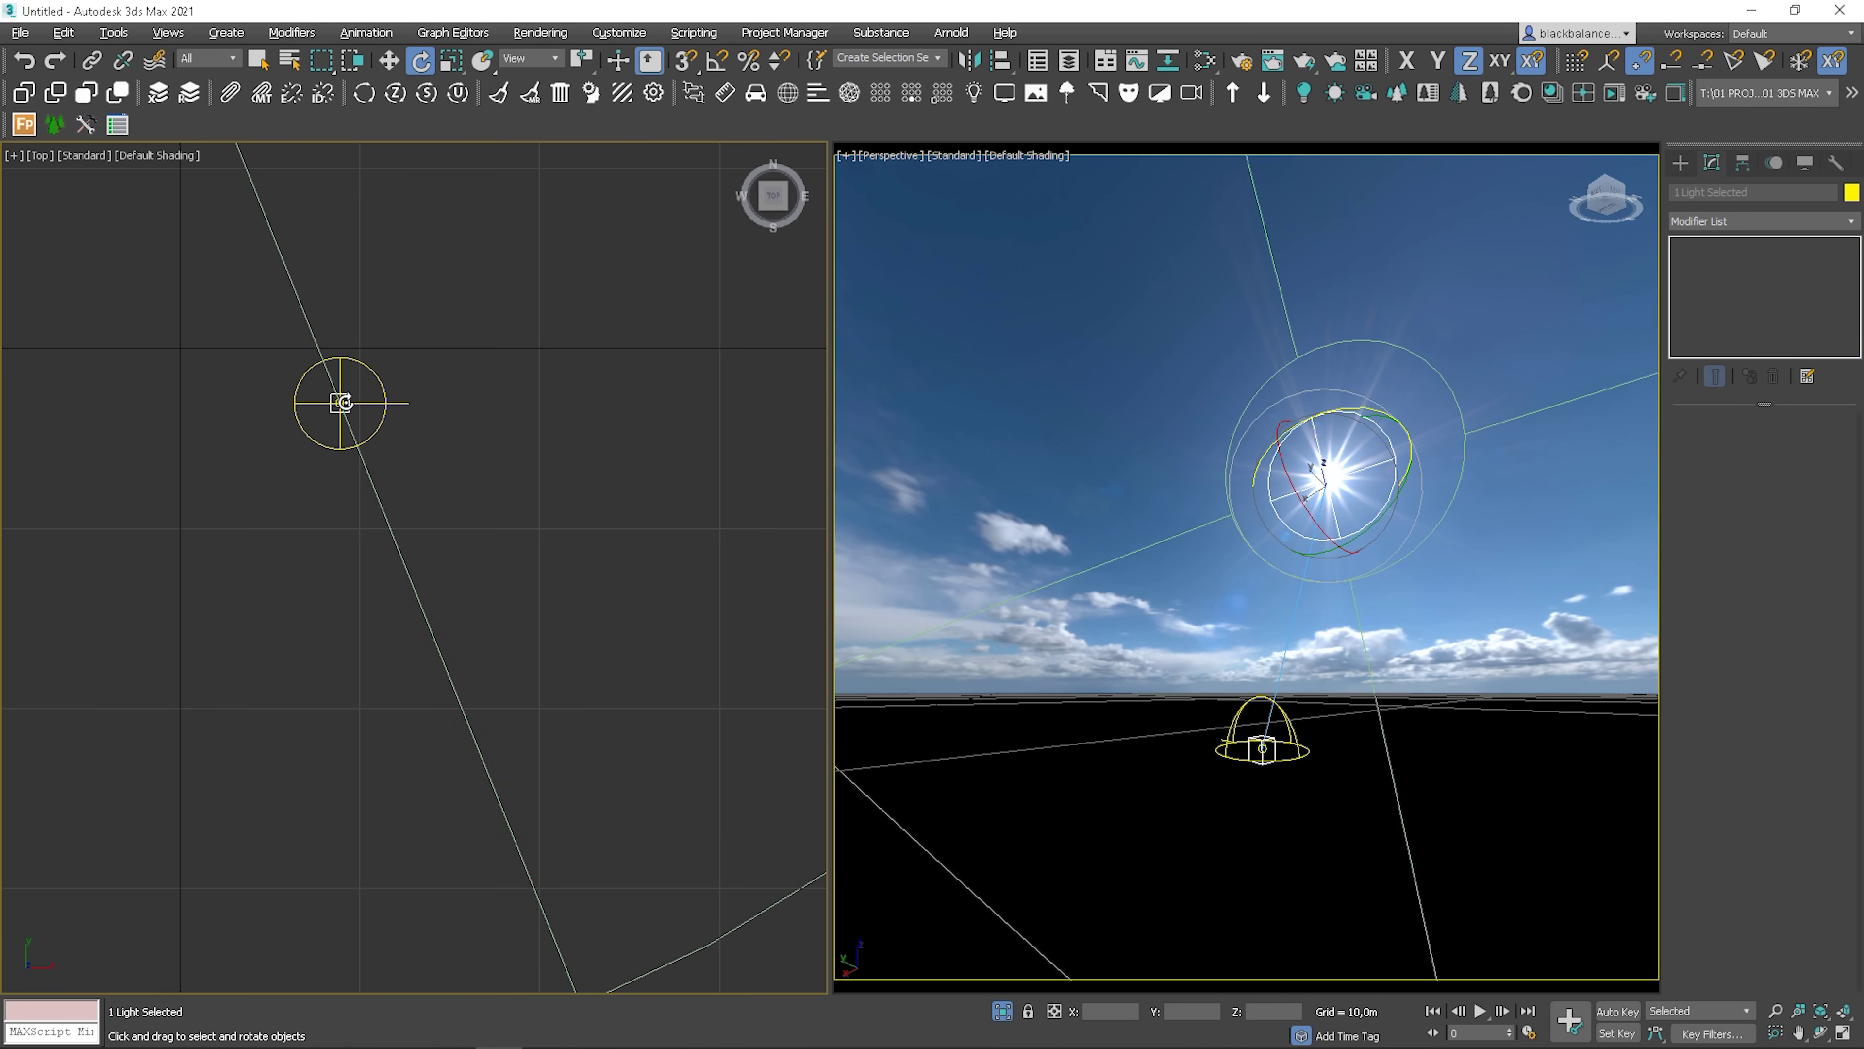
scroll(376, 403, "down", 5)
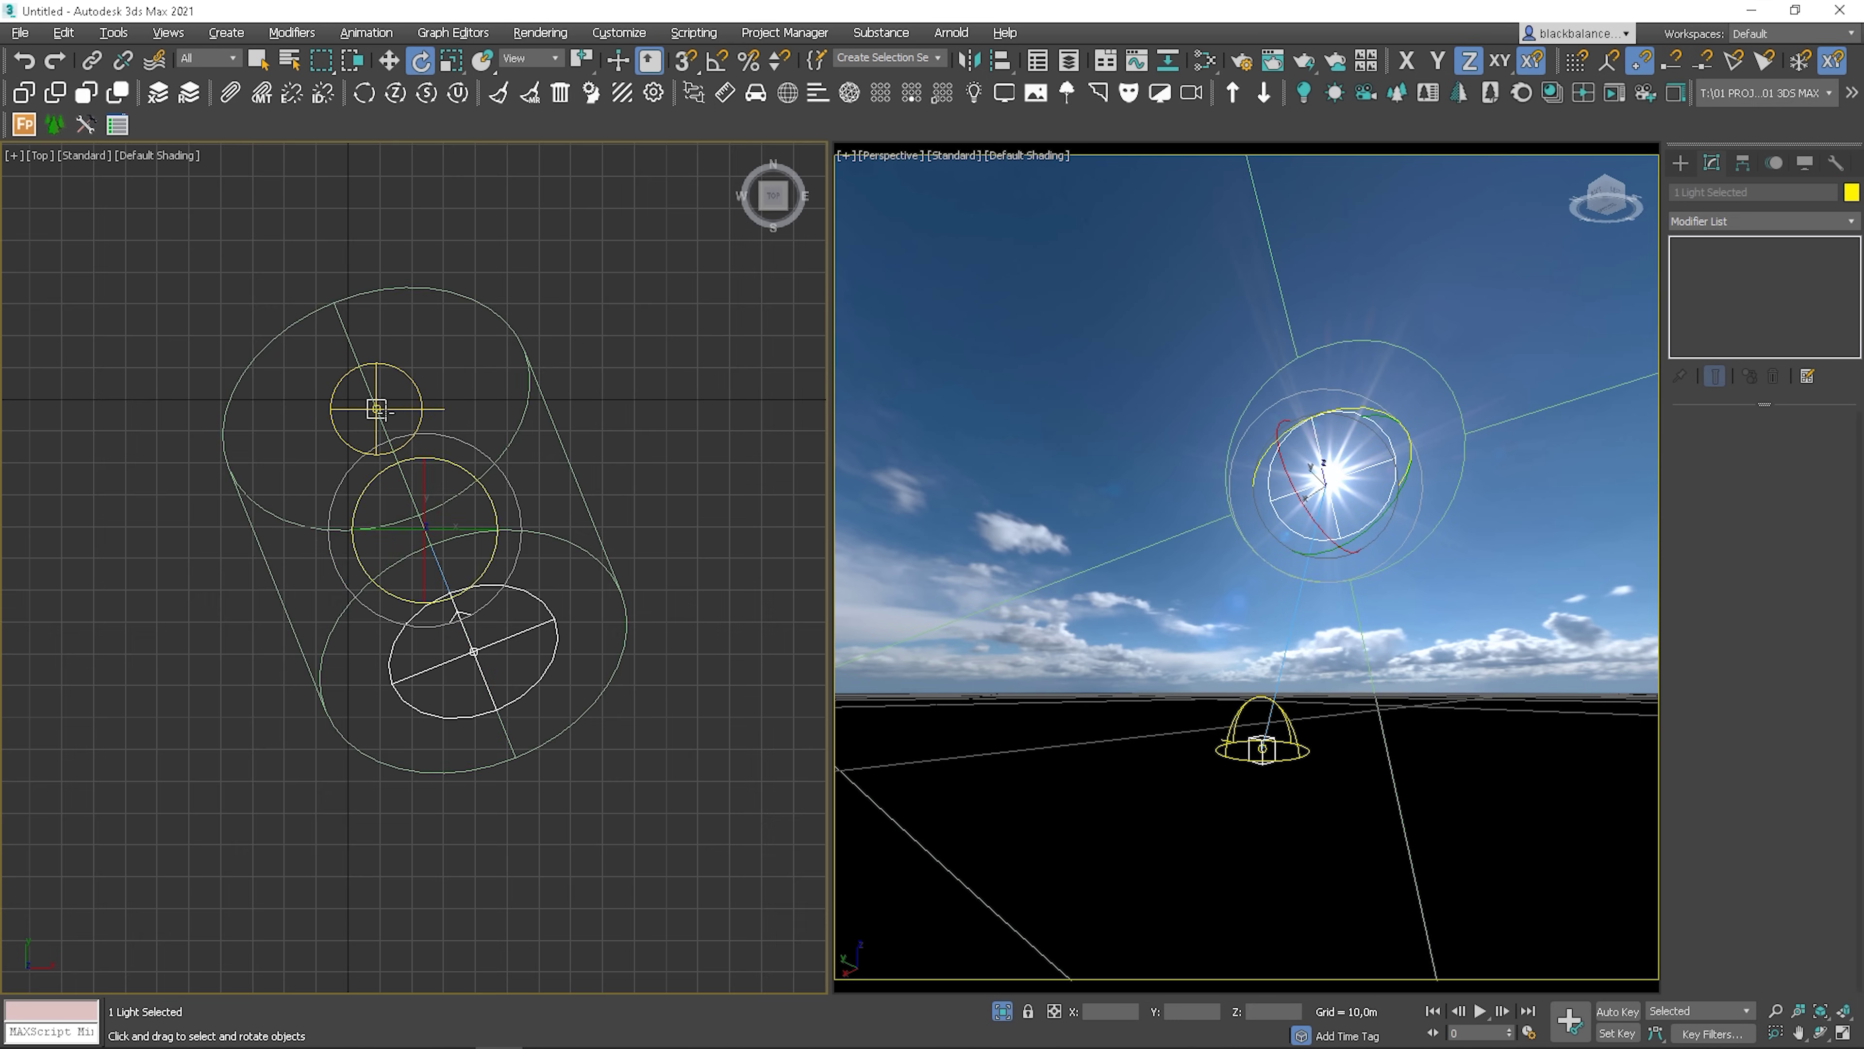
scroll(382, 405, "up", 4)
left_click_drag(462, 354, 323, 432)
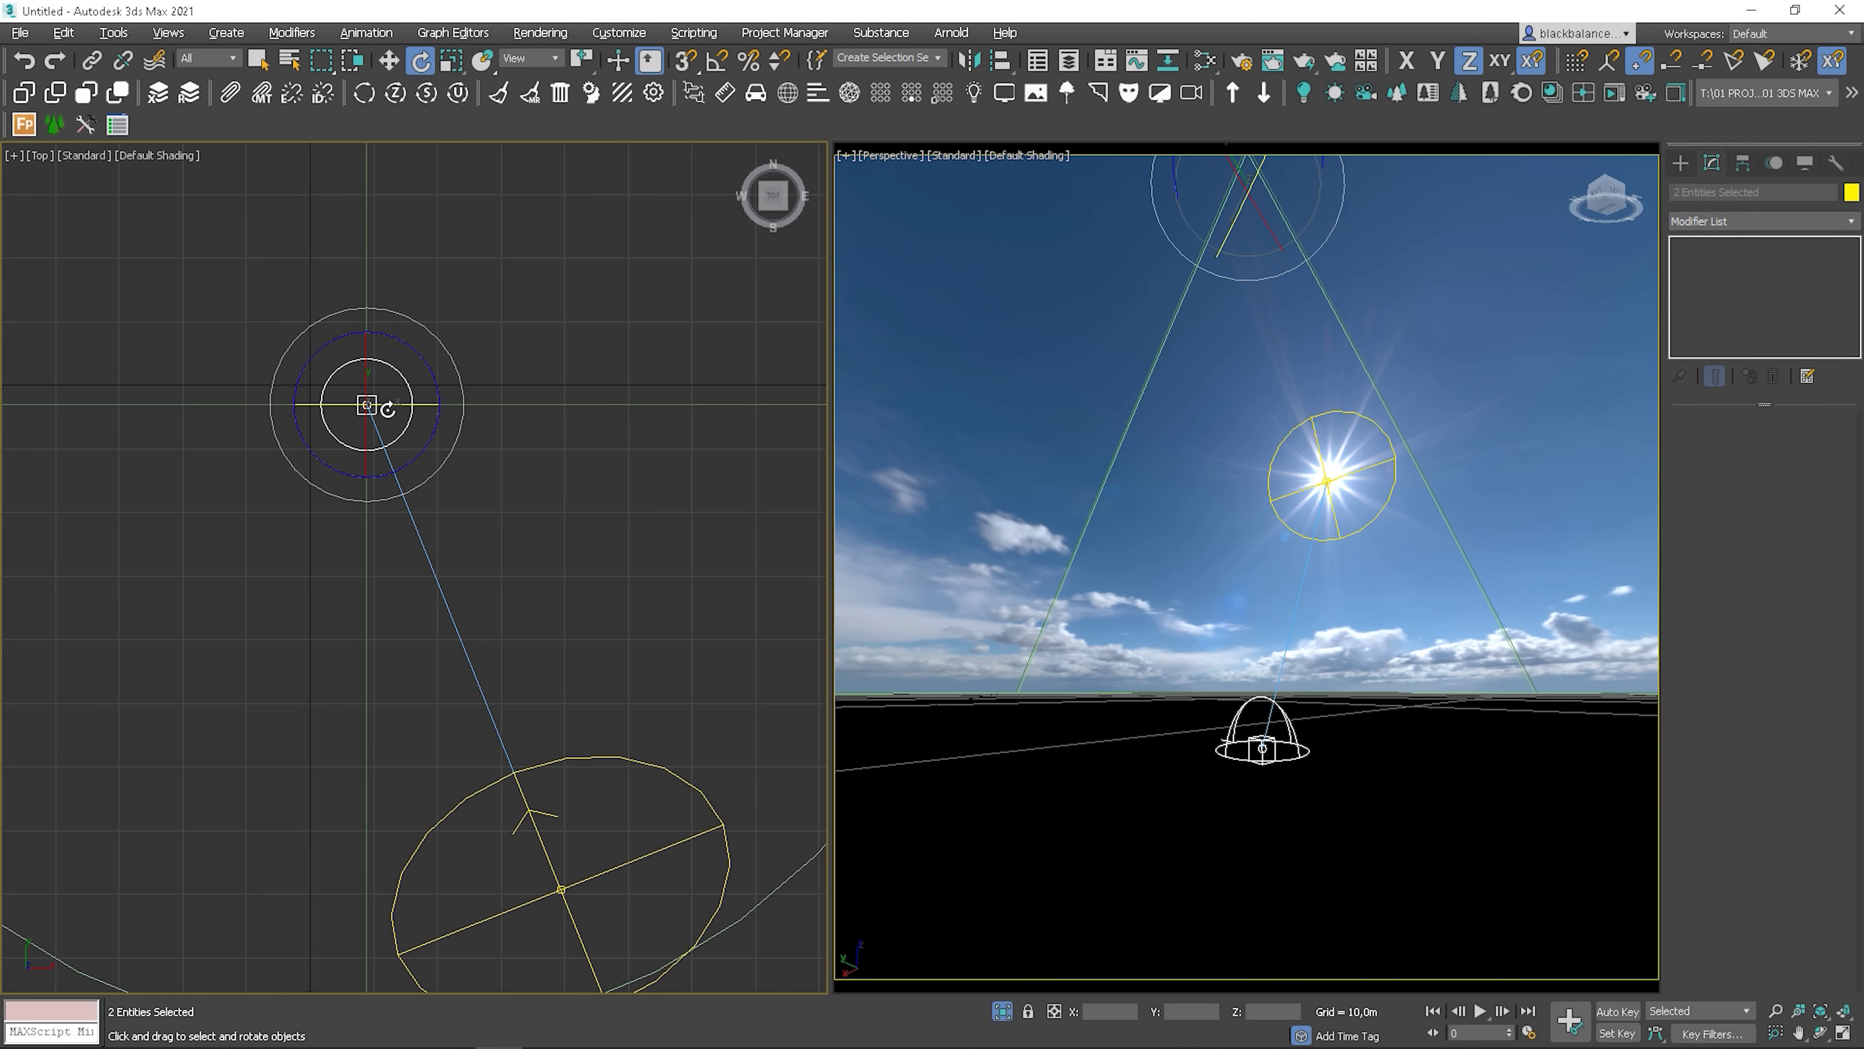
left_click(377, 405)
left_click(455, 385)
left_click(390, 405)
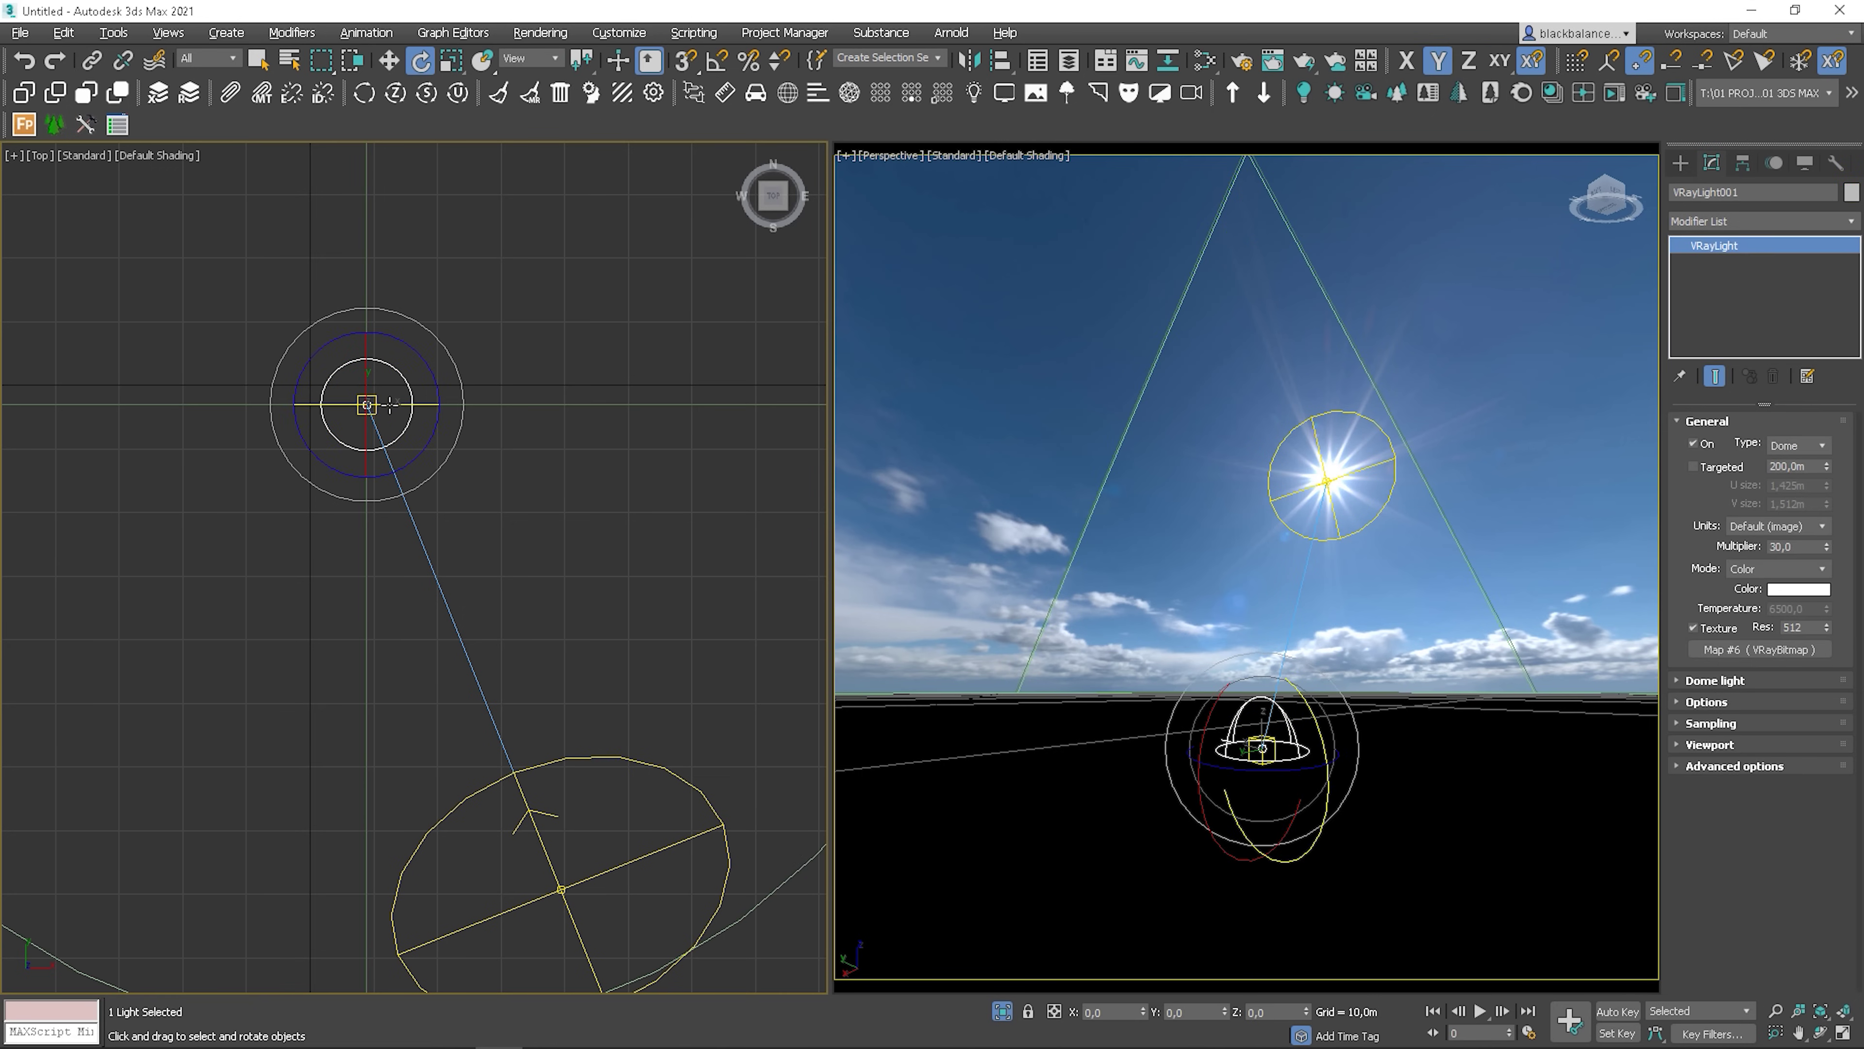
Set up parameter wiring between the dome light's Z Rotation and the VRaySun target's Z Rotation
scroll(294, 400, "up", 4)
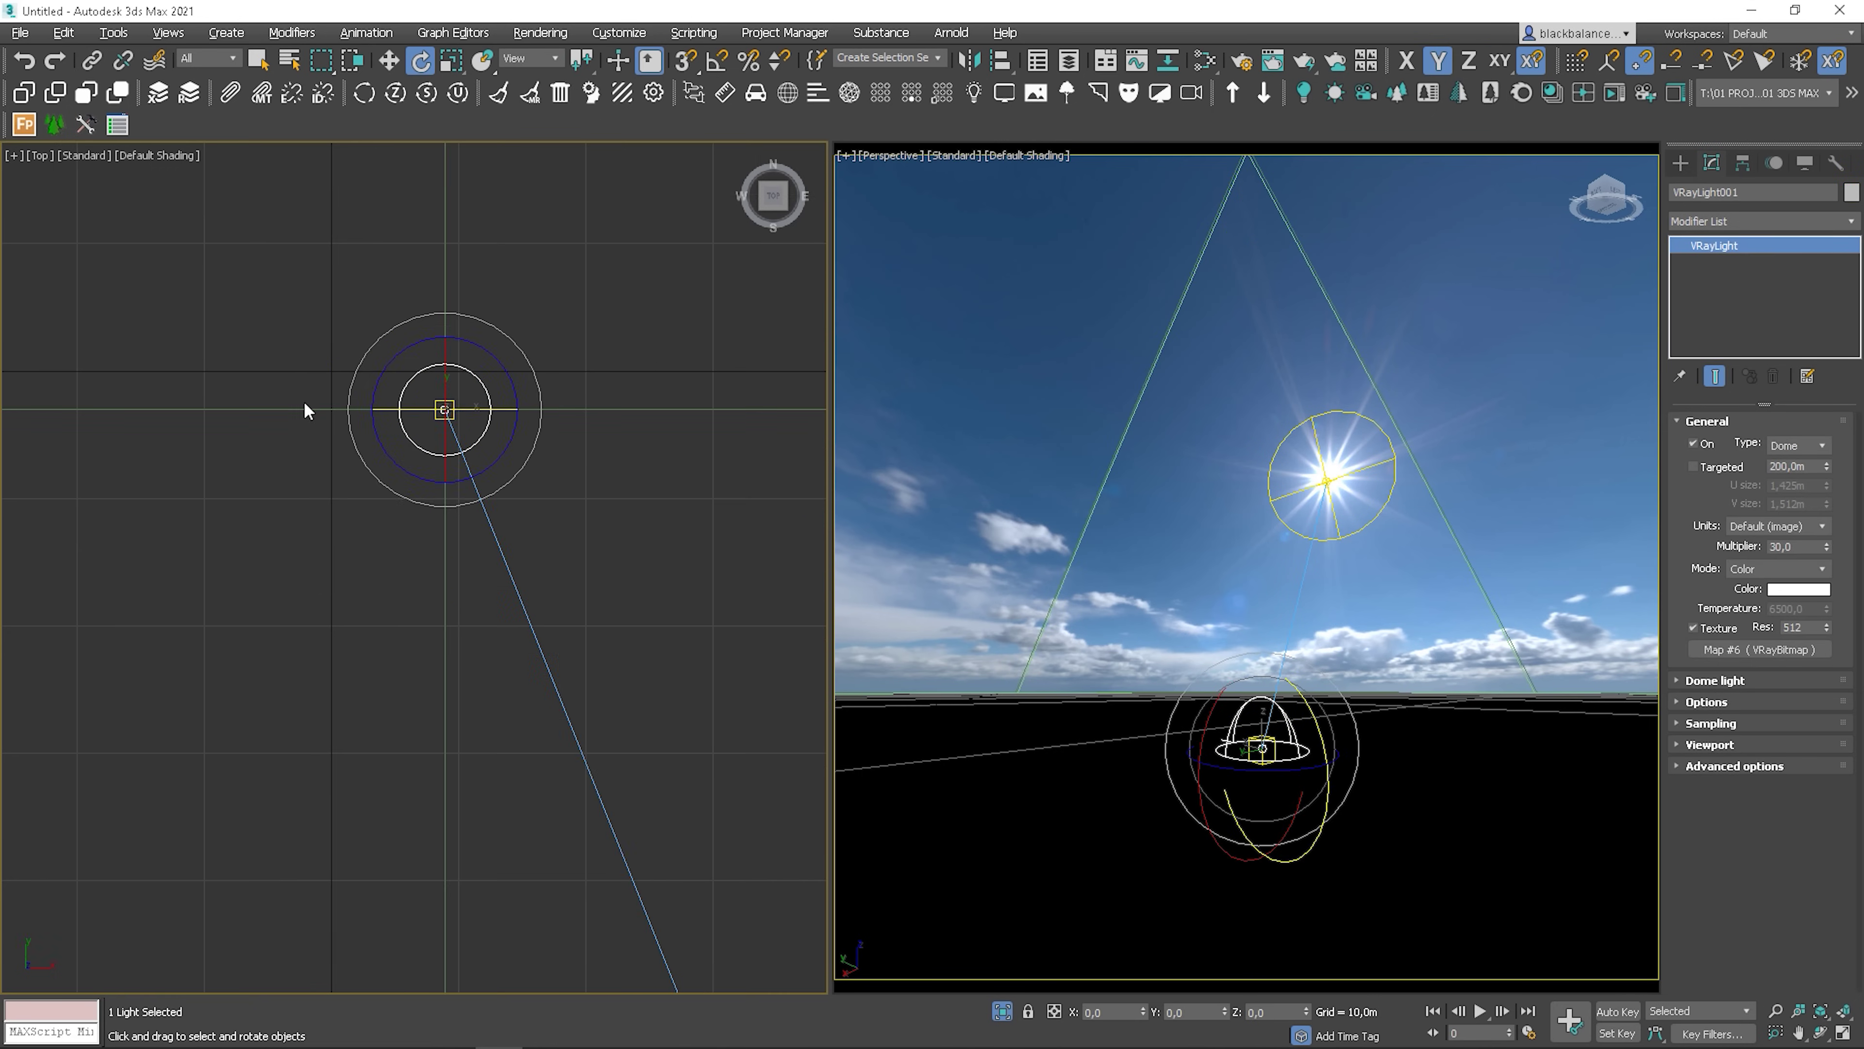
left_click(366, 33)
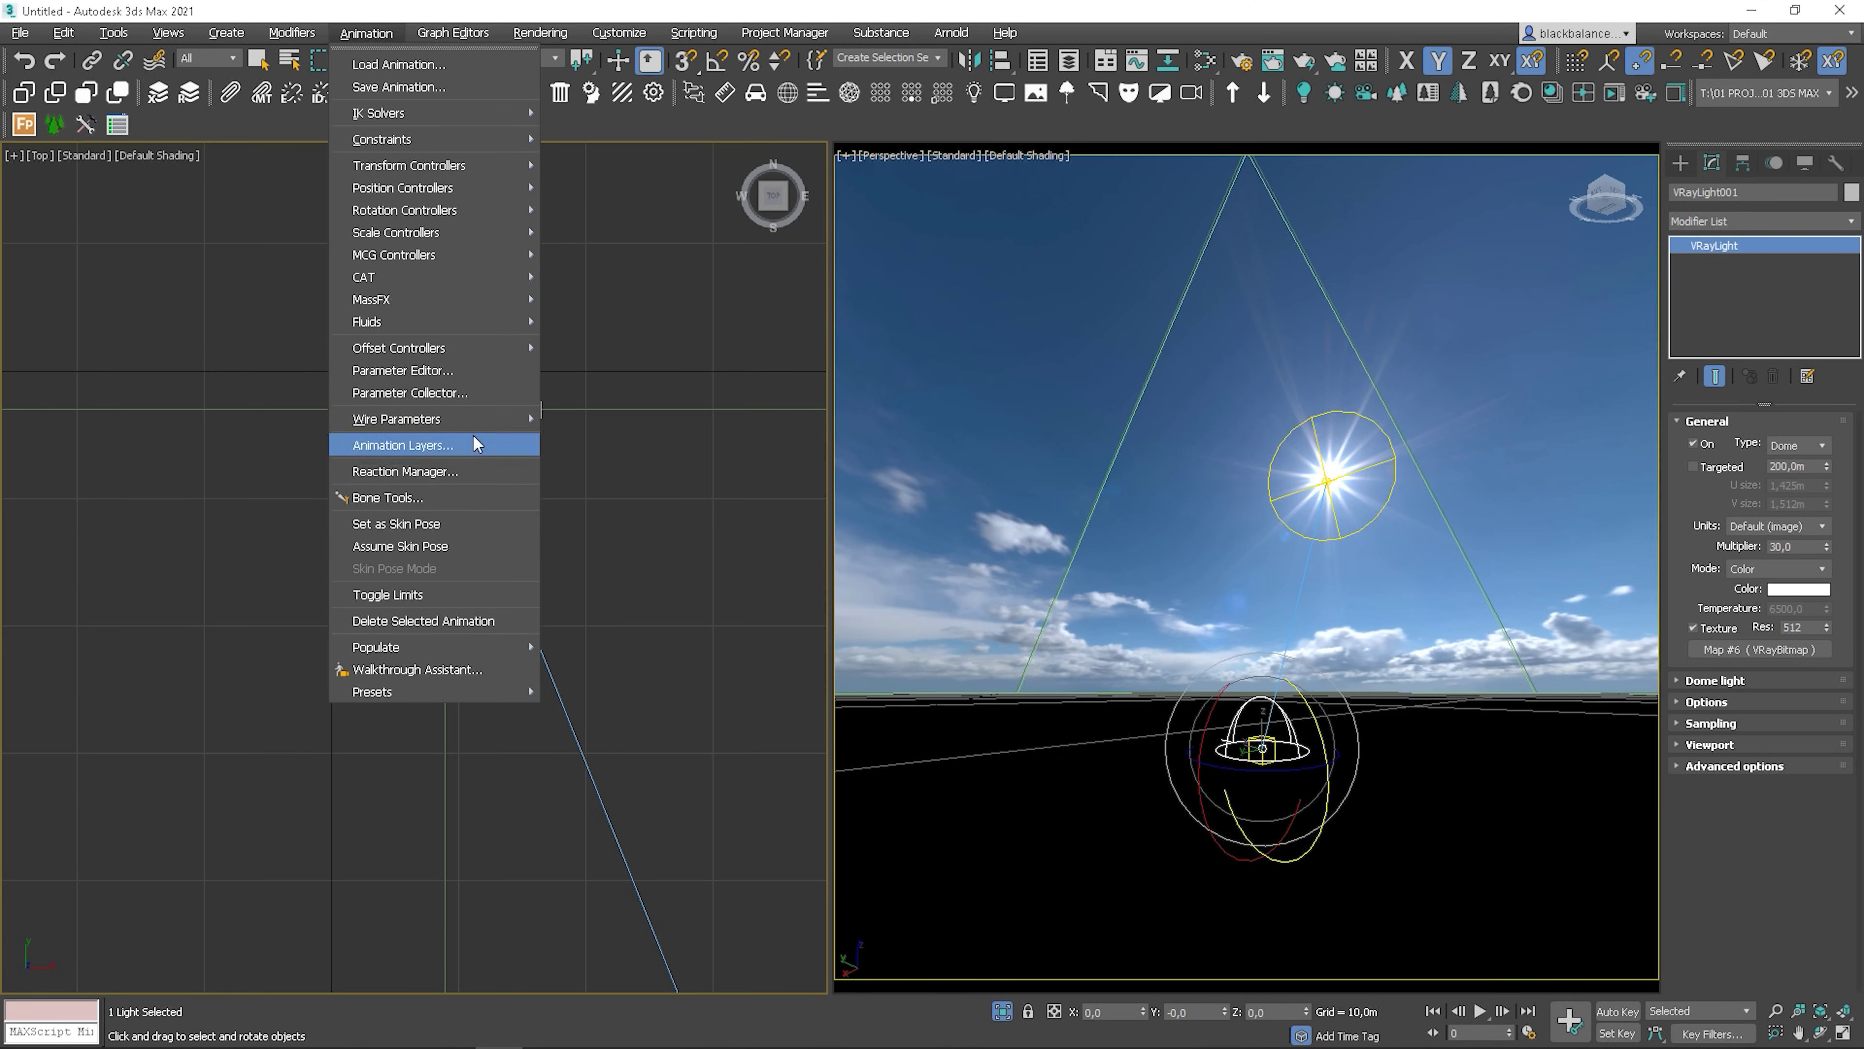
mouse_move(473, 431)
left_click(575, 424)
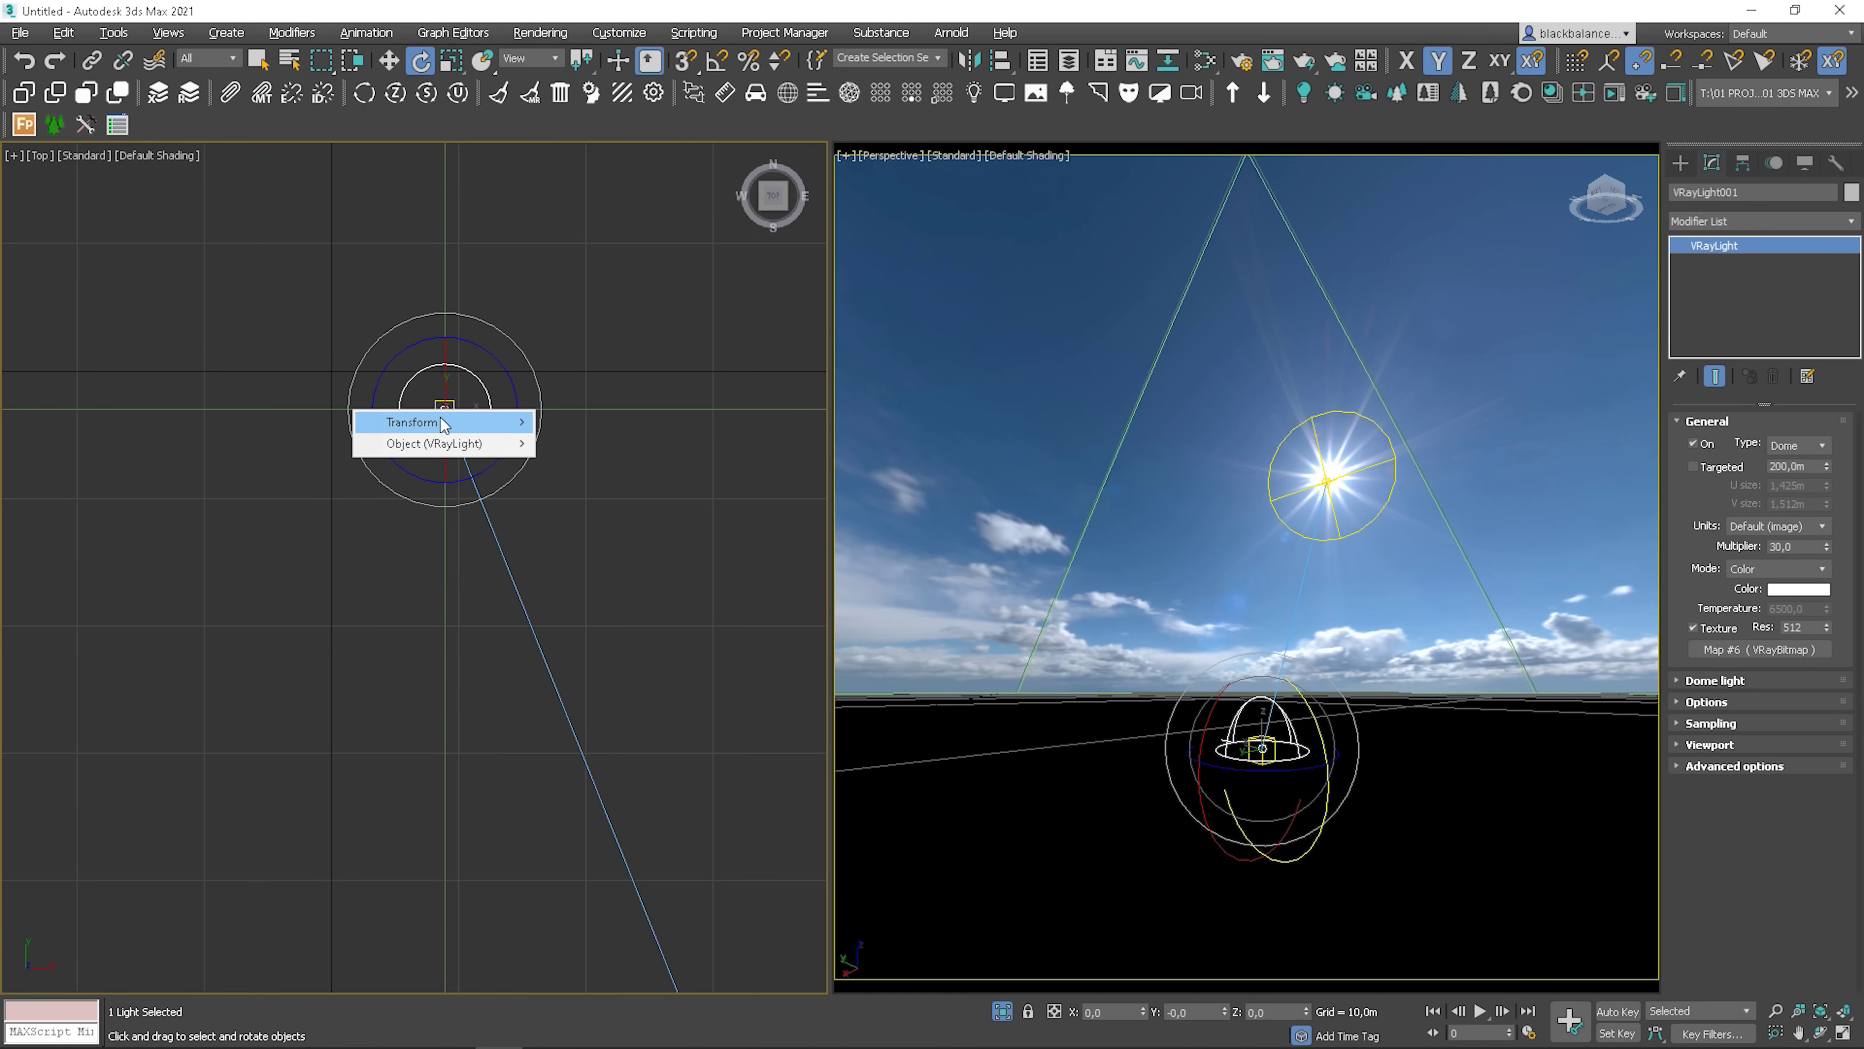
mouse_move(472, 427)
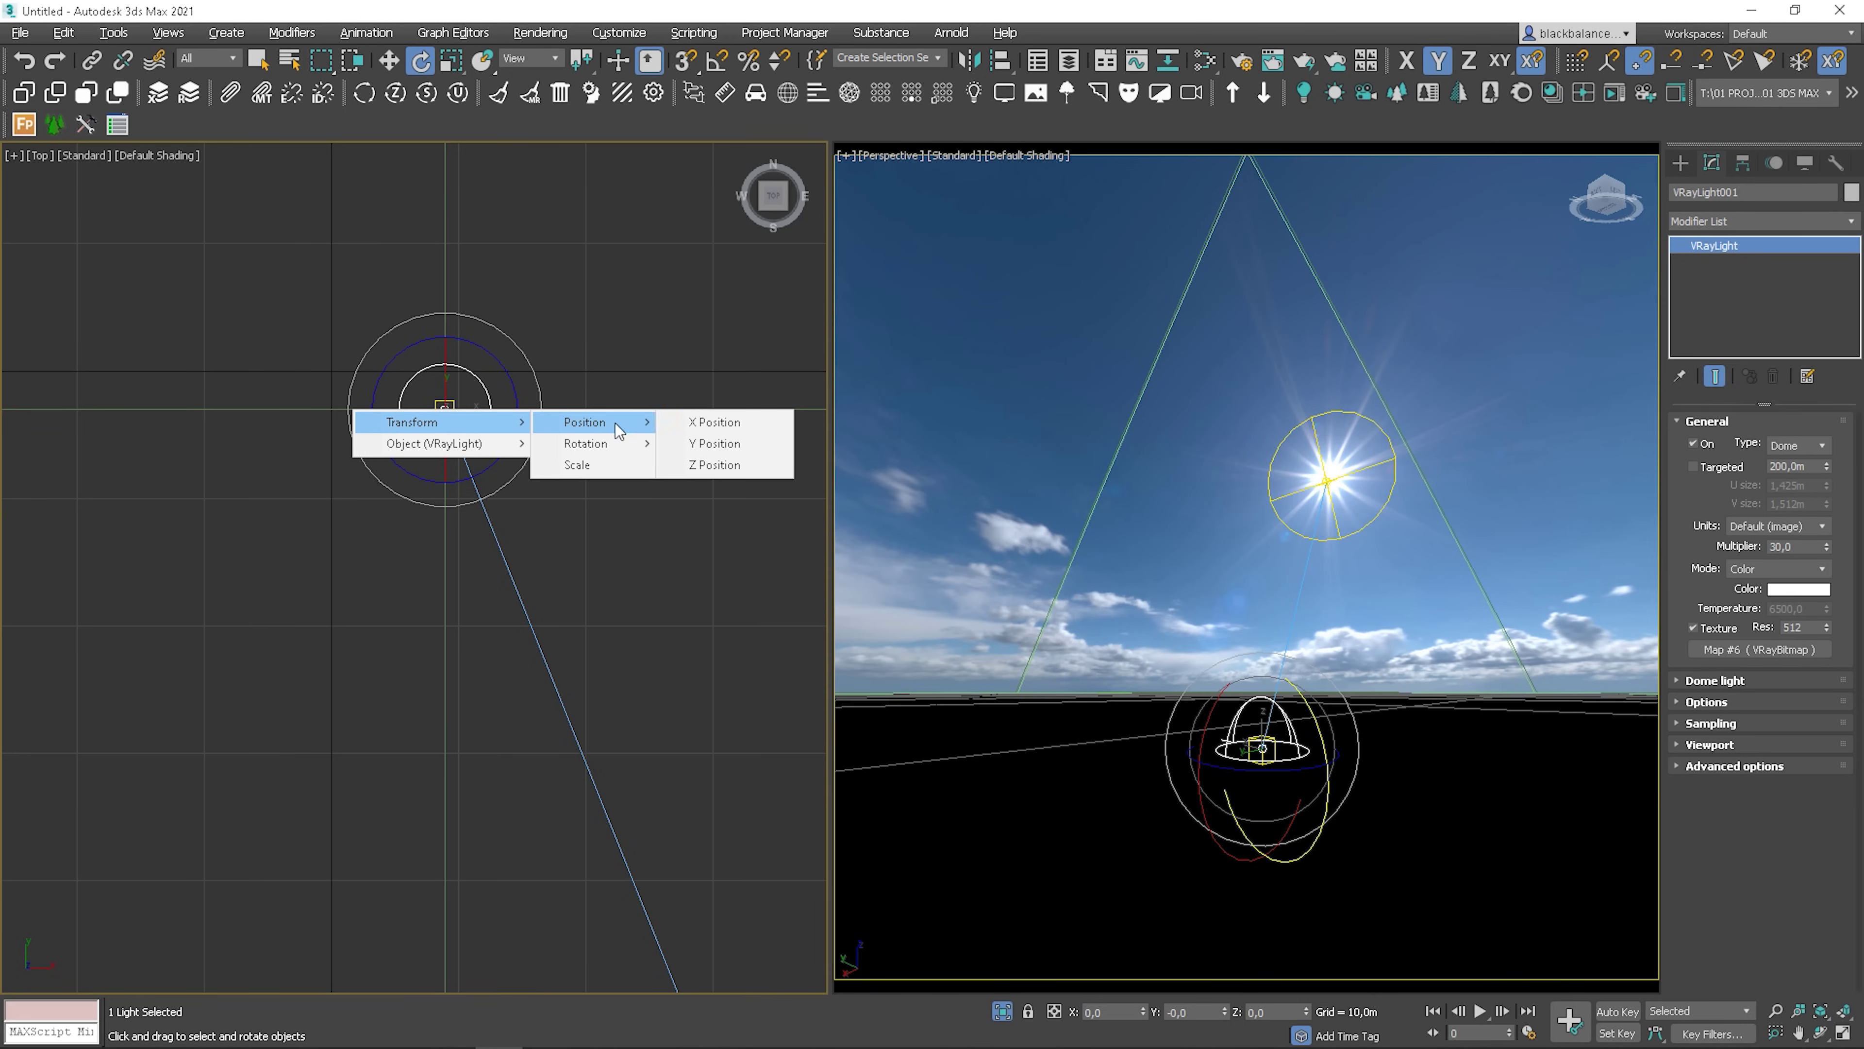
mouse_move(614, 444)
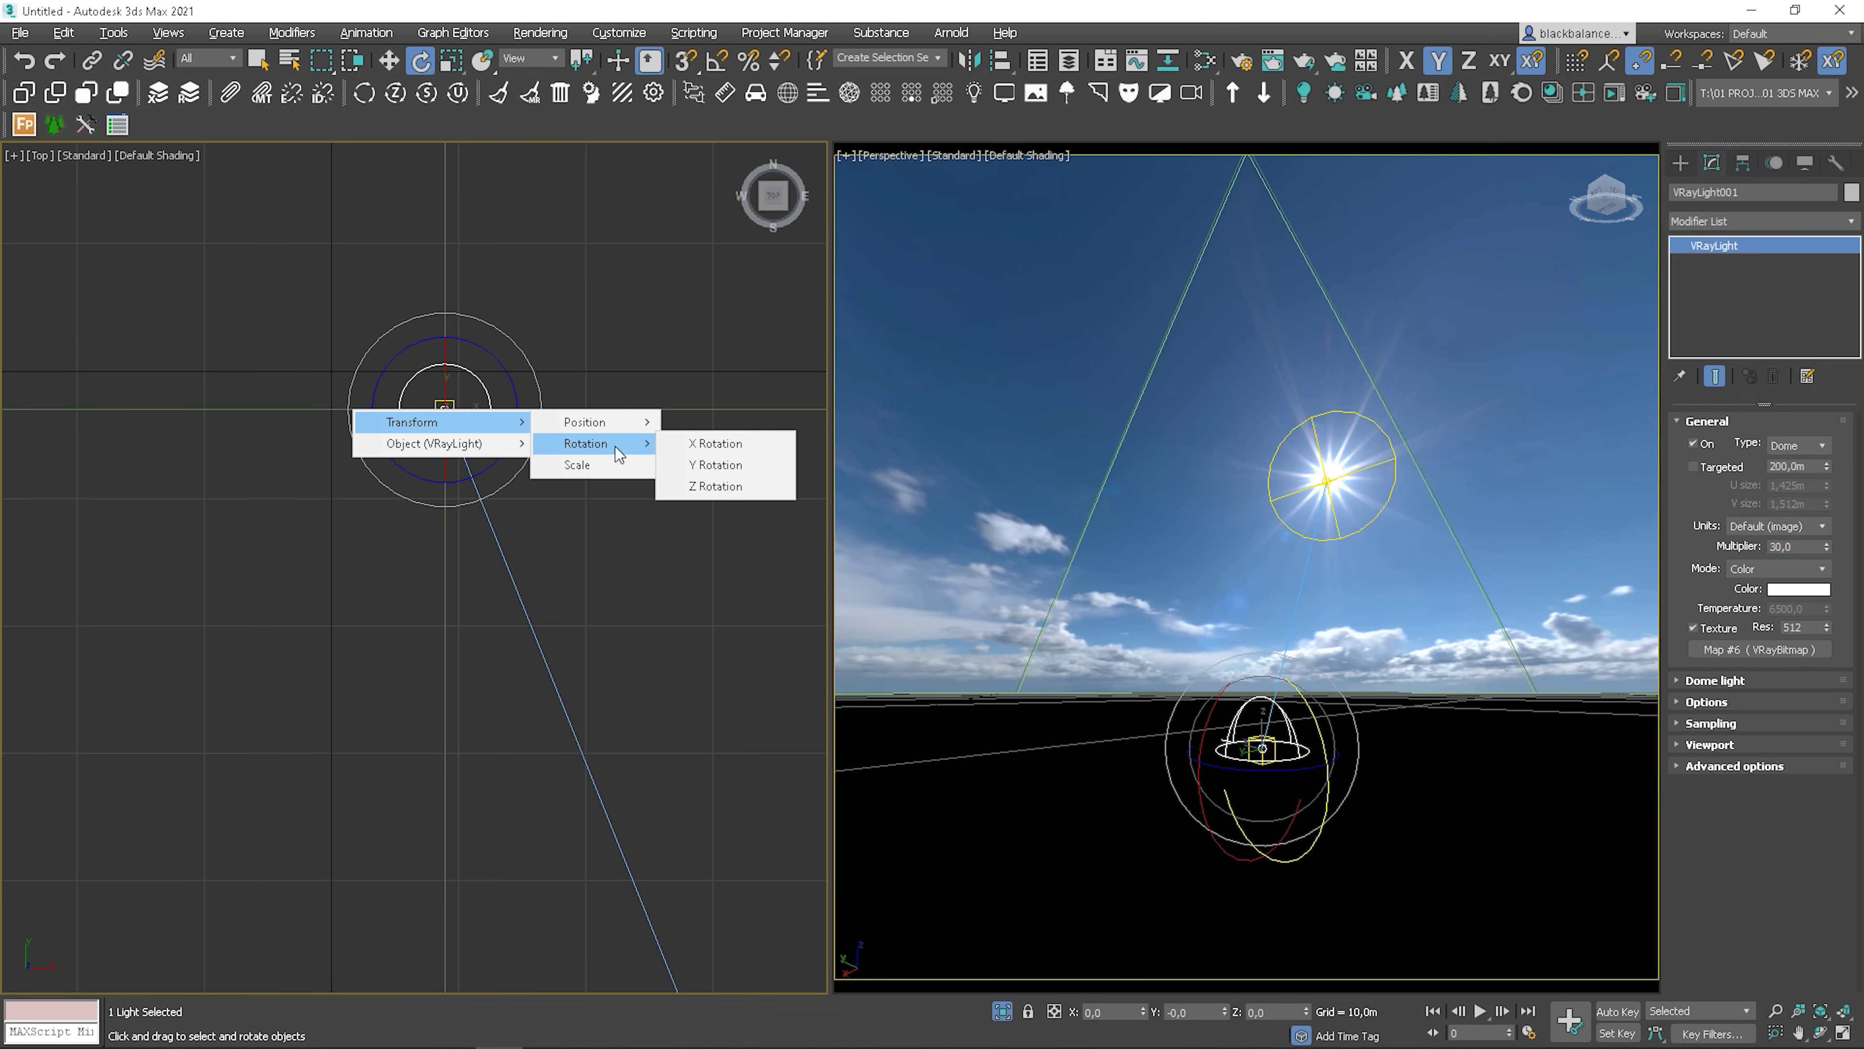
left_click(738, 486)
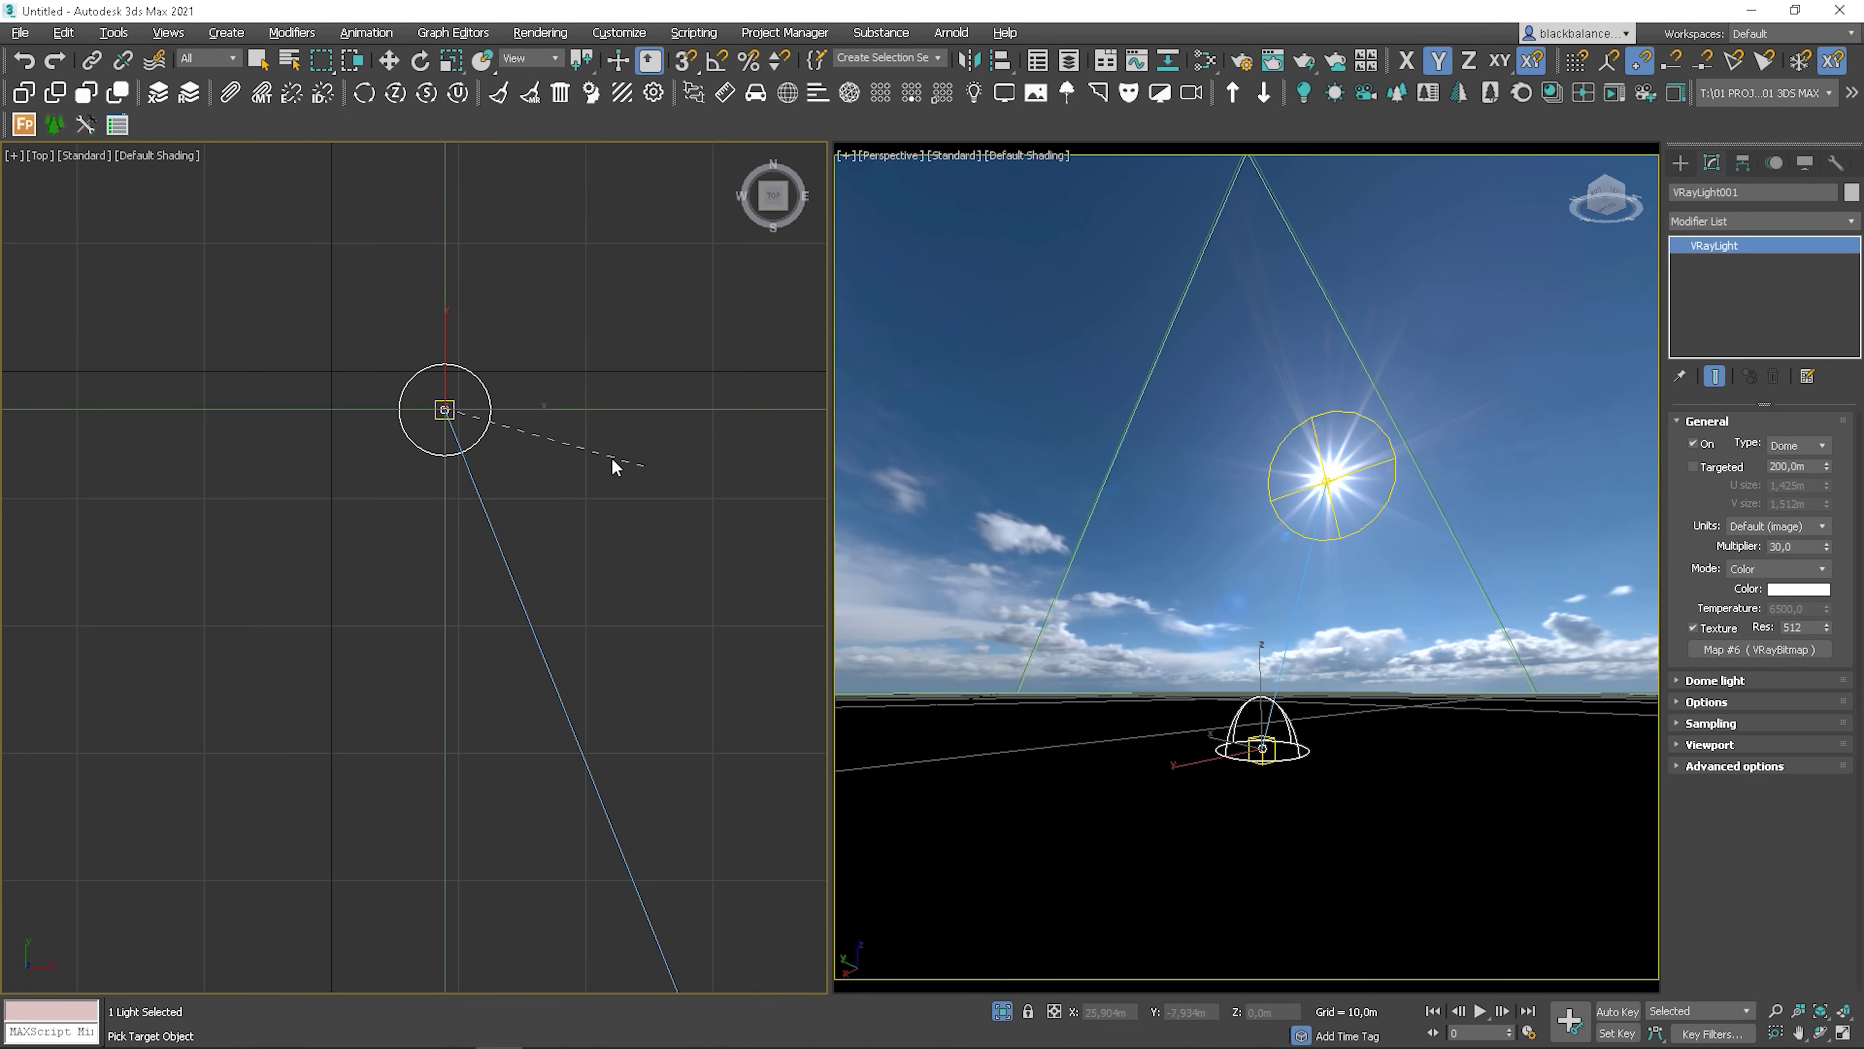
left_click(436, 420)
mouse_move(437, 437)
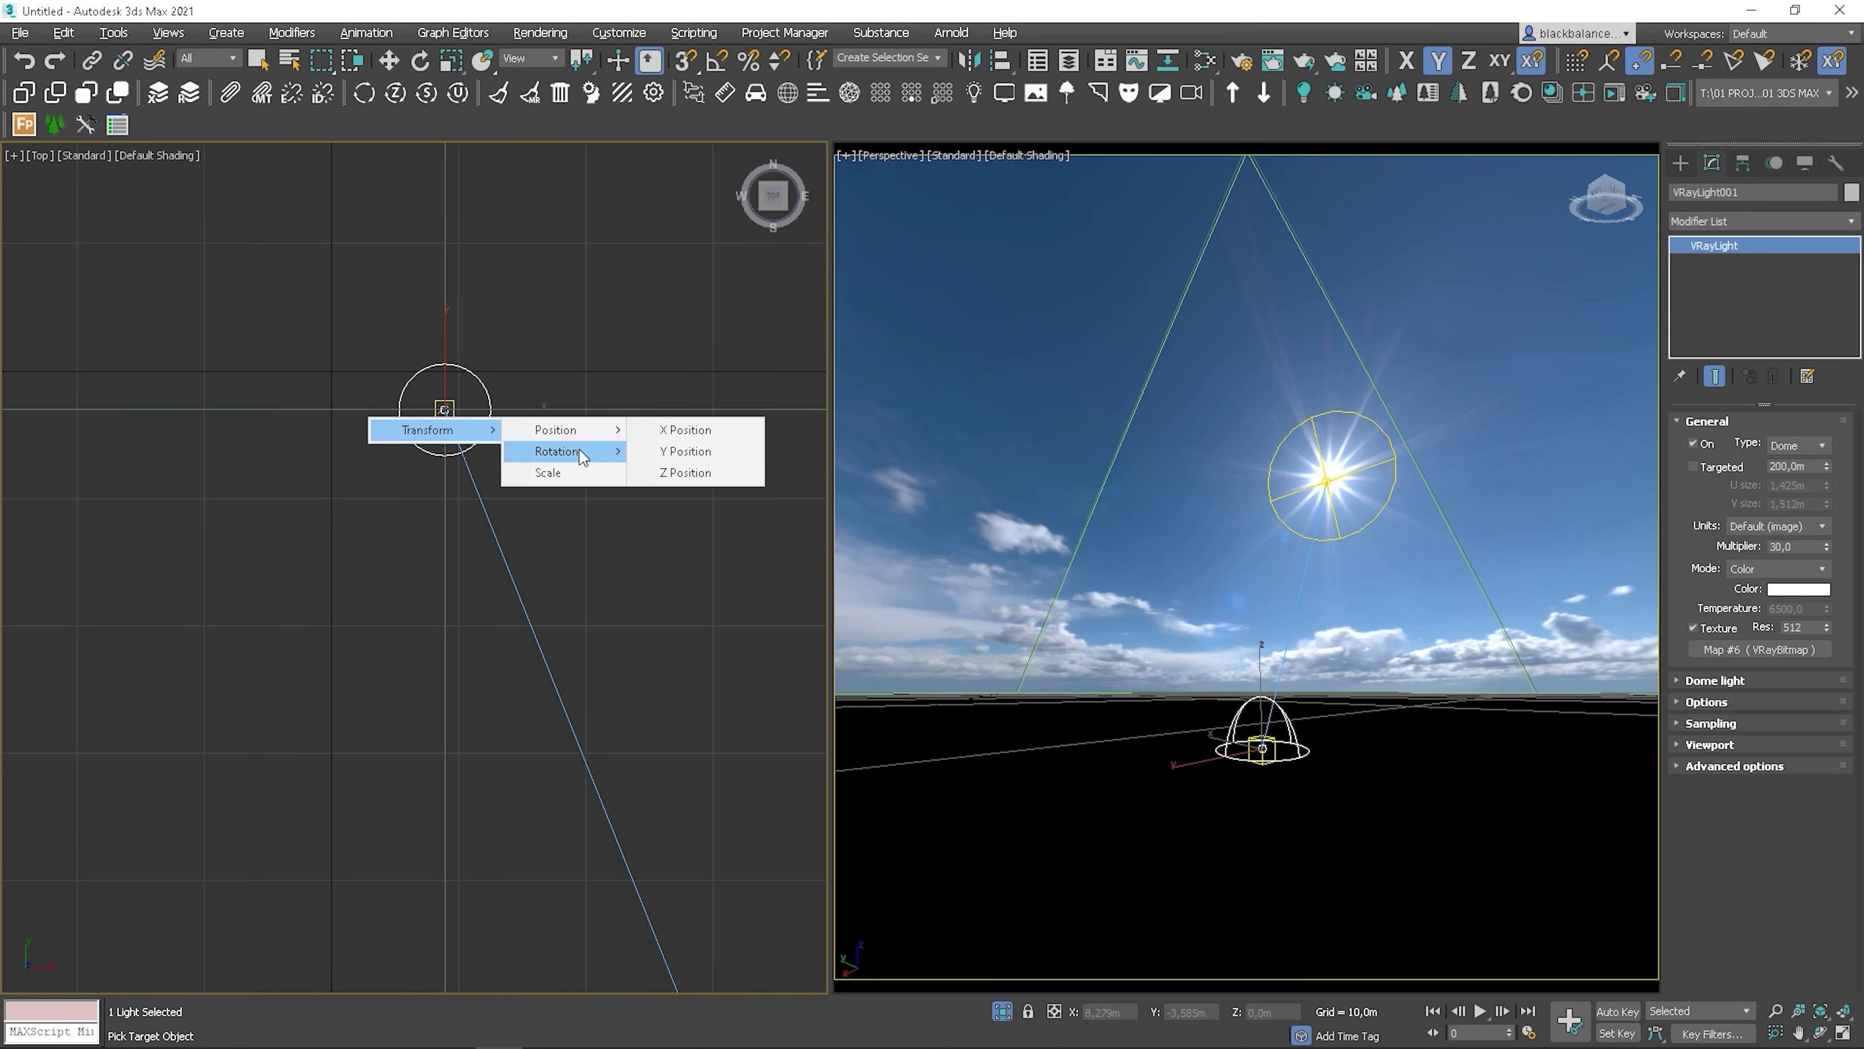
mouse_move(580, 451)
left_click(710, 494)
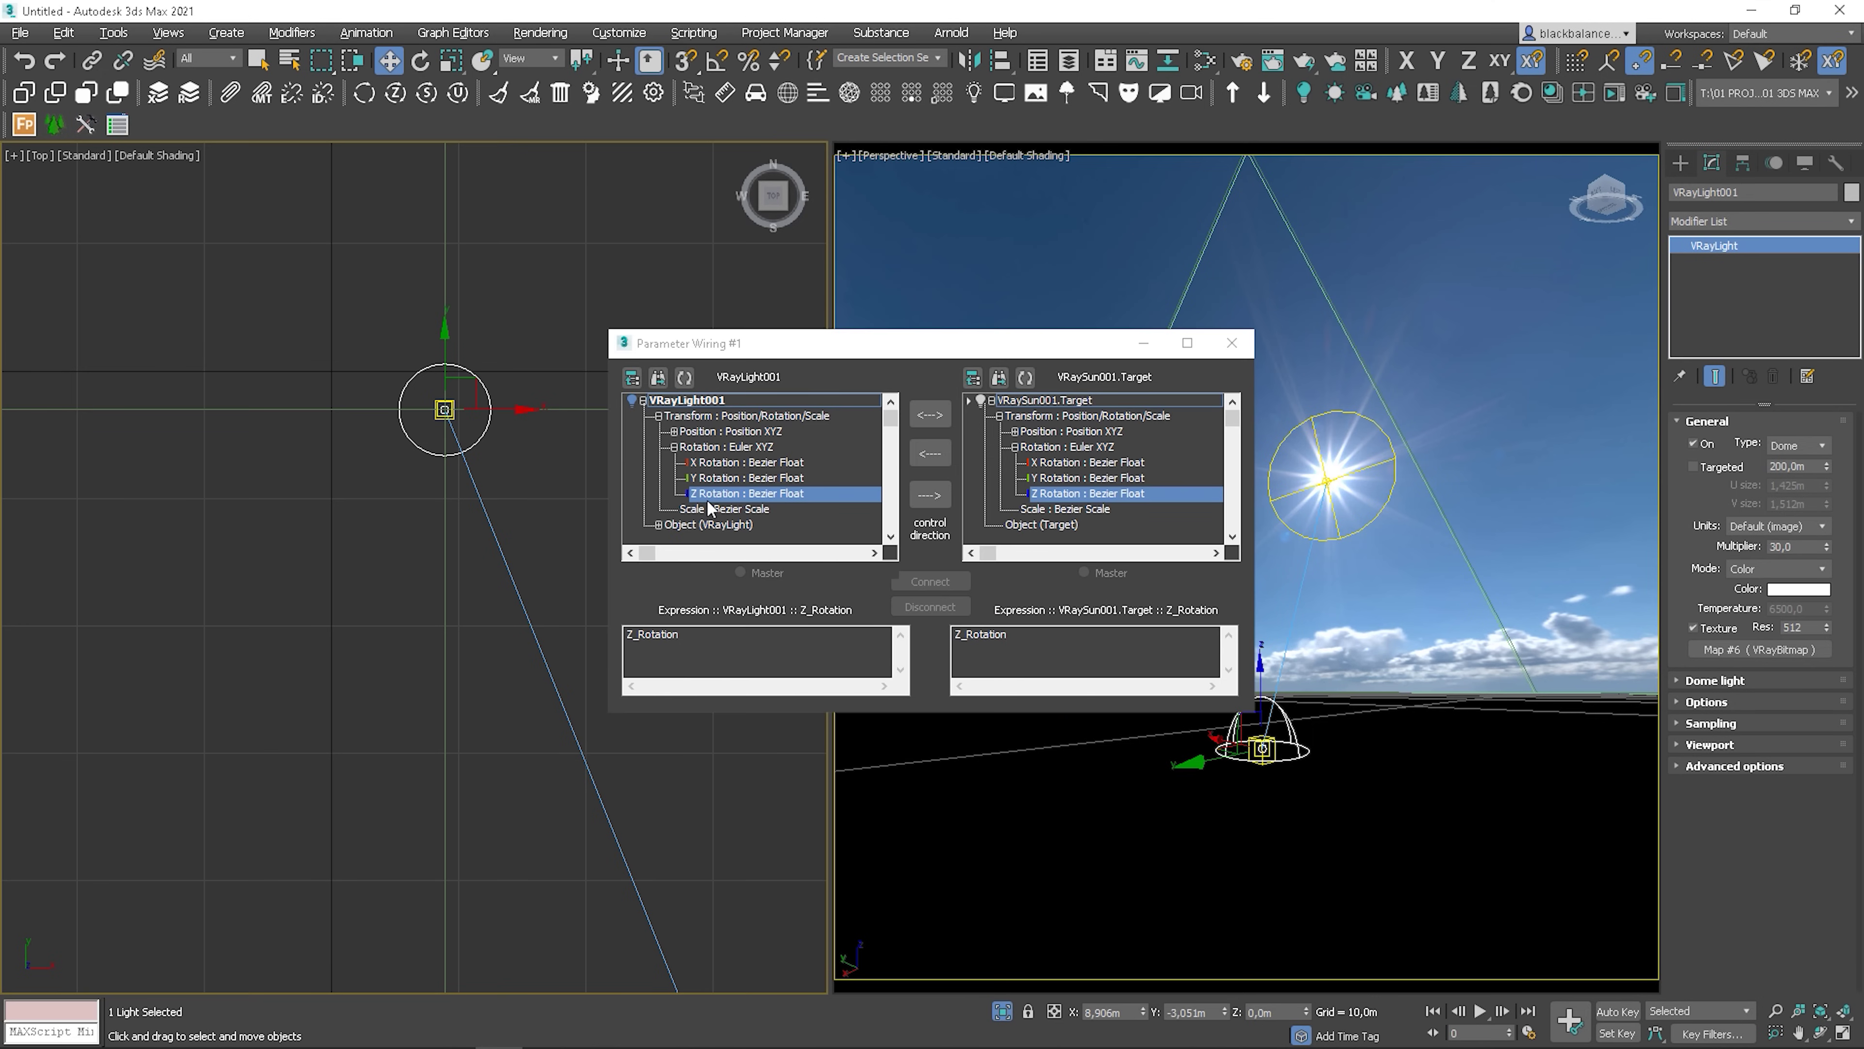
Connect the wiring one-way so the dome light's Z Rotation drives the VRaySun target's Z Rotation, and close the wiring dialog
left_click(947, 502)
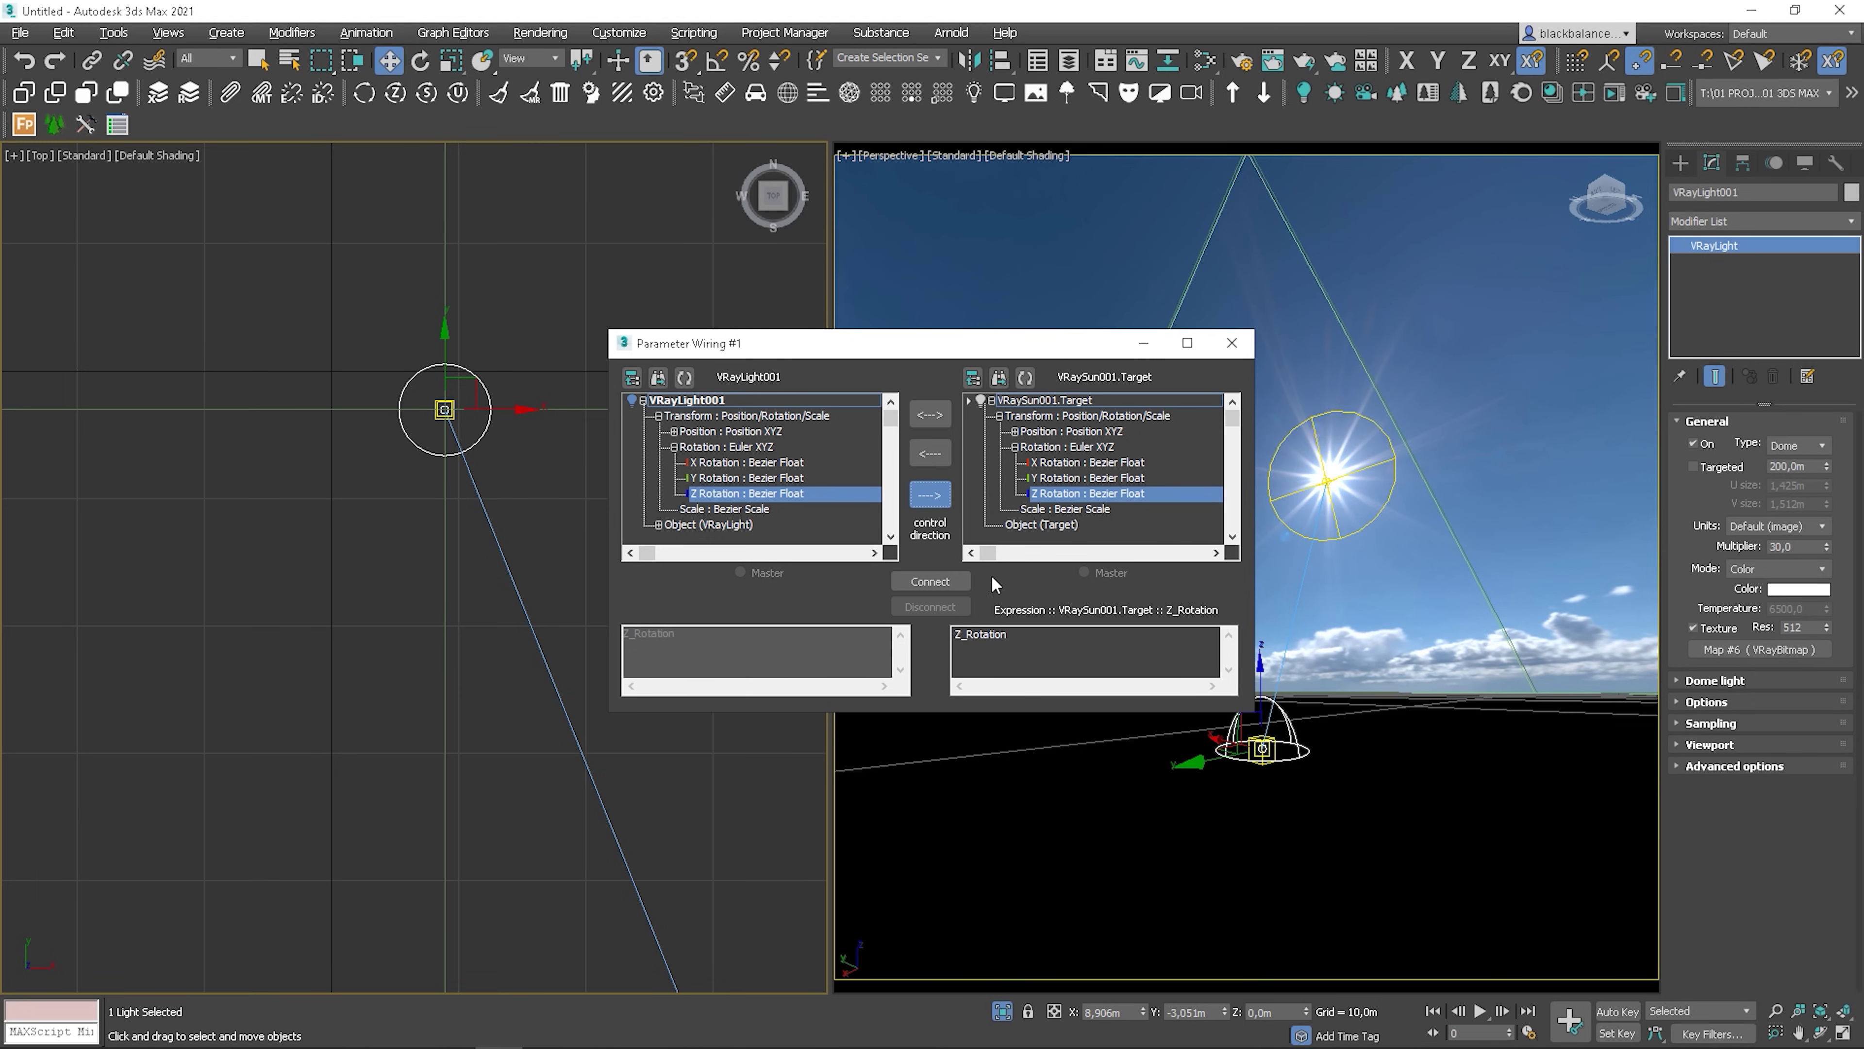
left_click(930, 581)
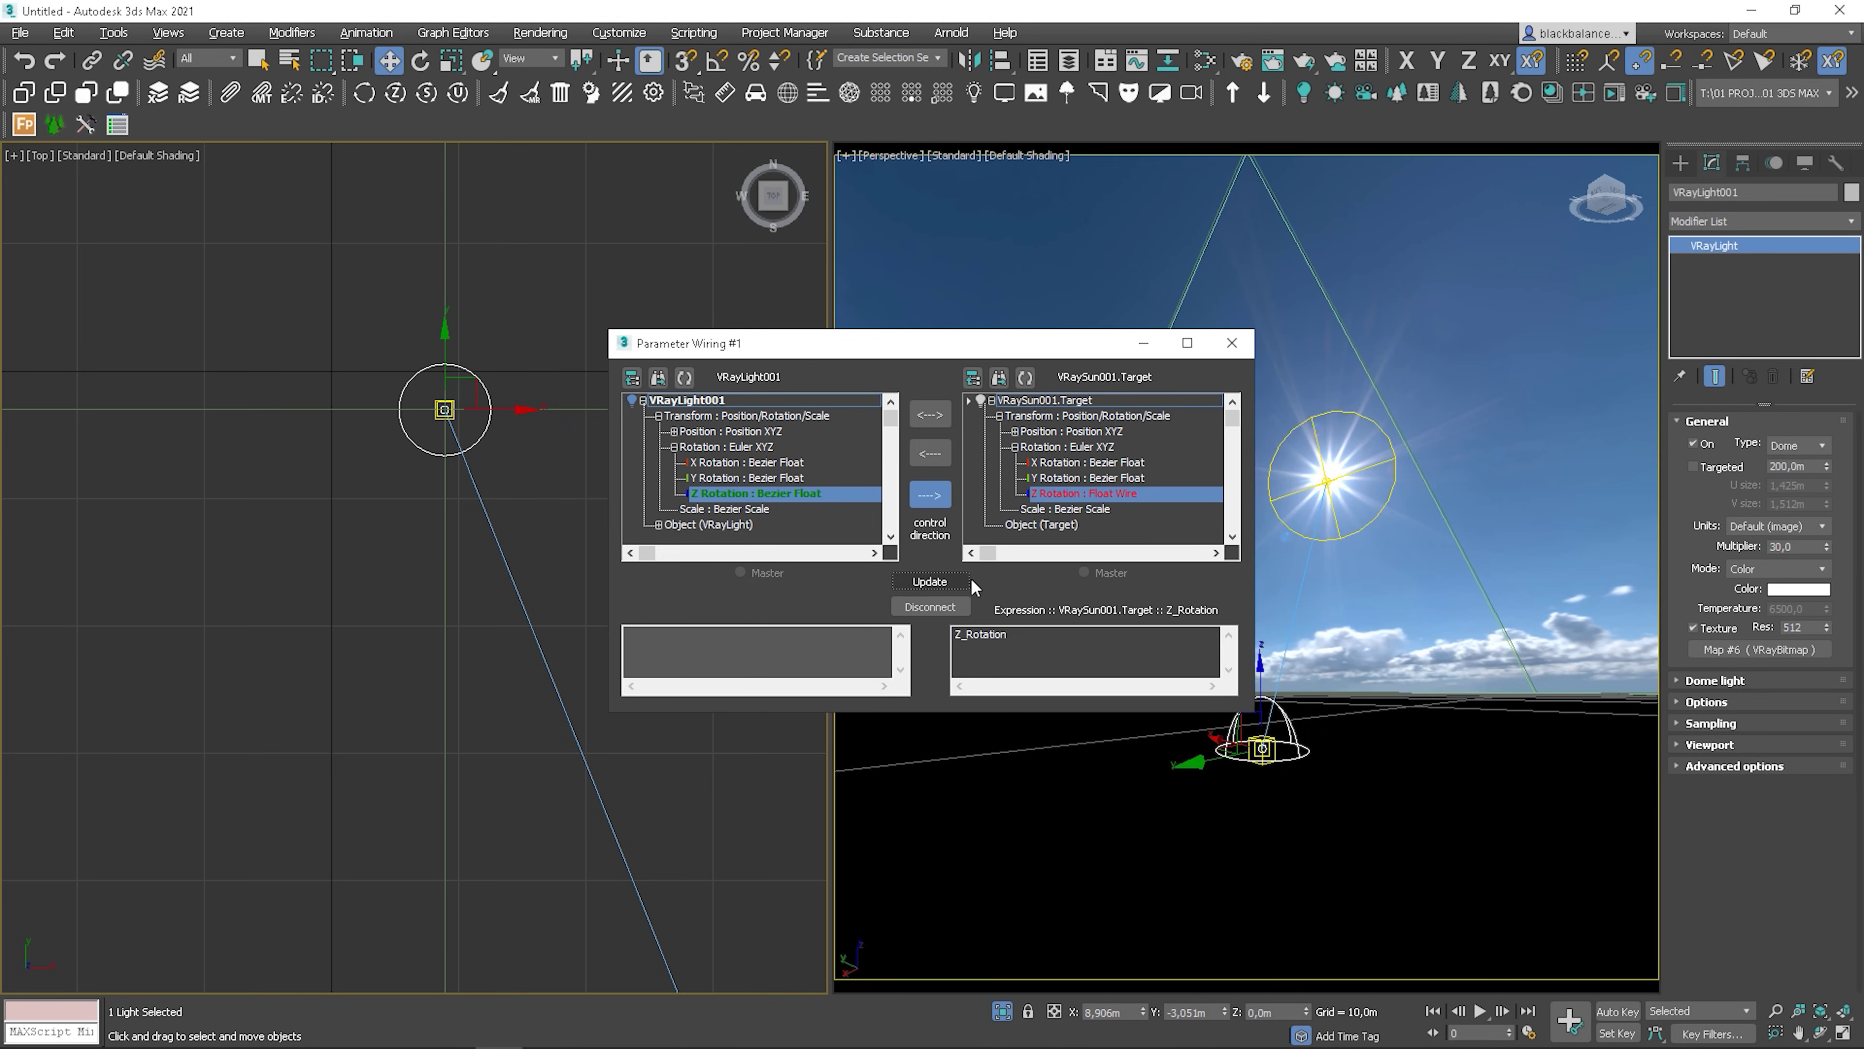
left_click(1231, 344)
key("e")
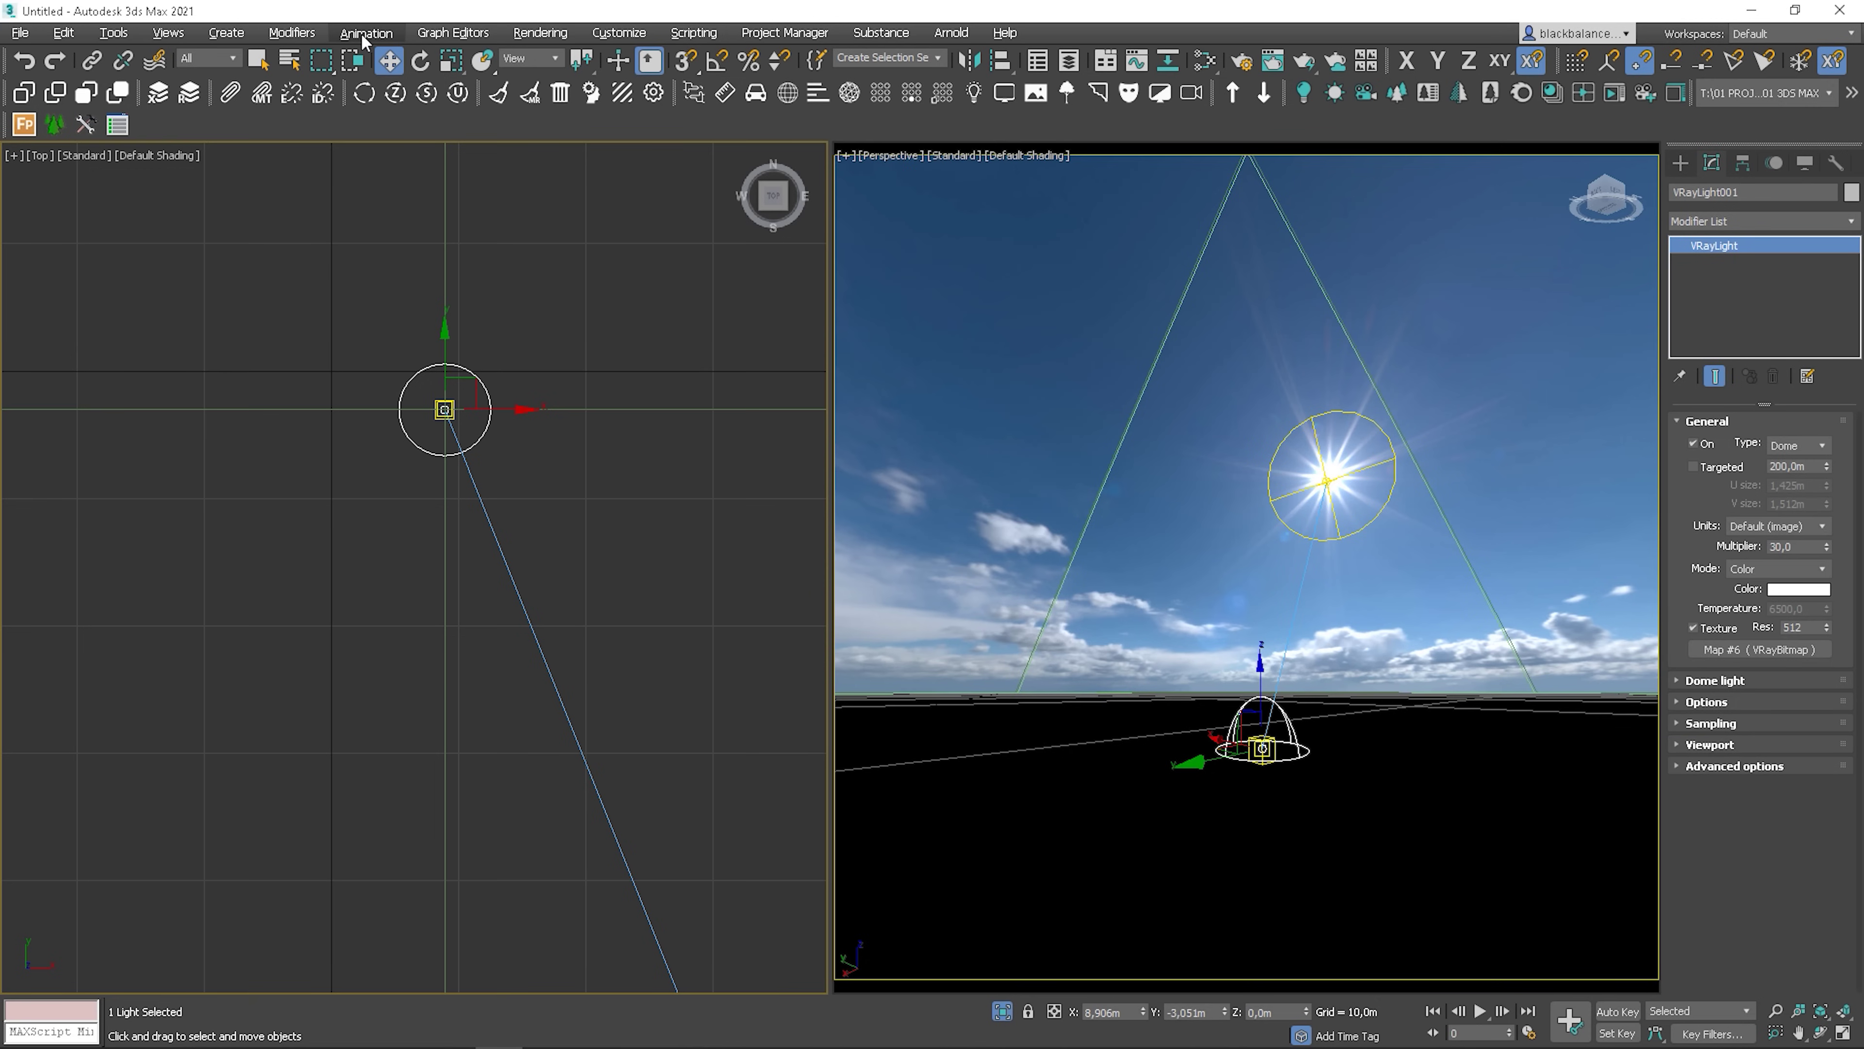
Set up parameter wiring between the dome light's Z Rotation and the horizontalRotation of its HDRI texture
left_click(365, 33)
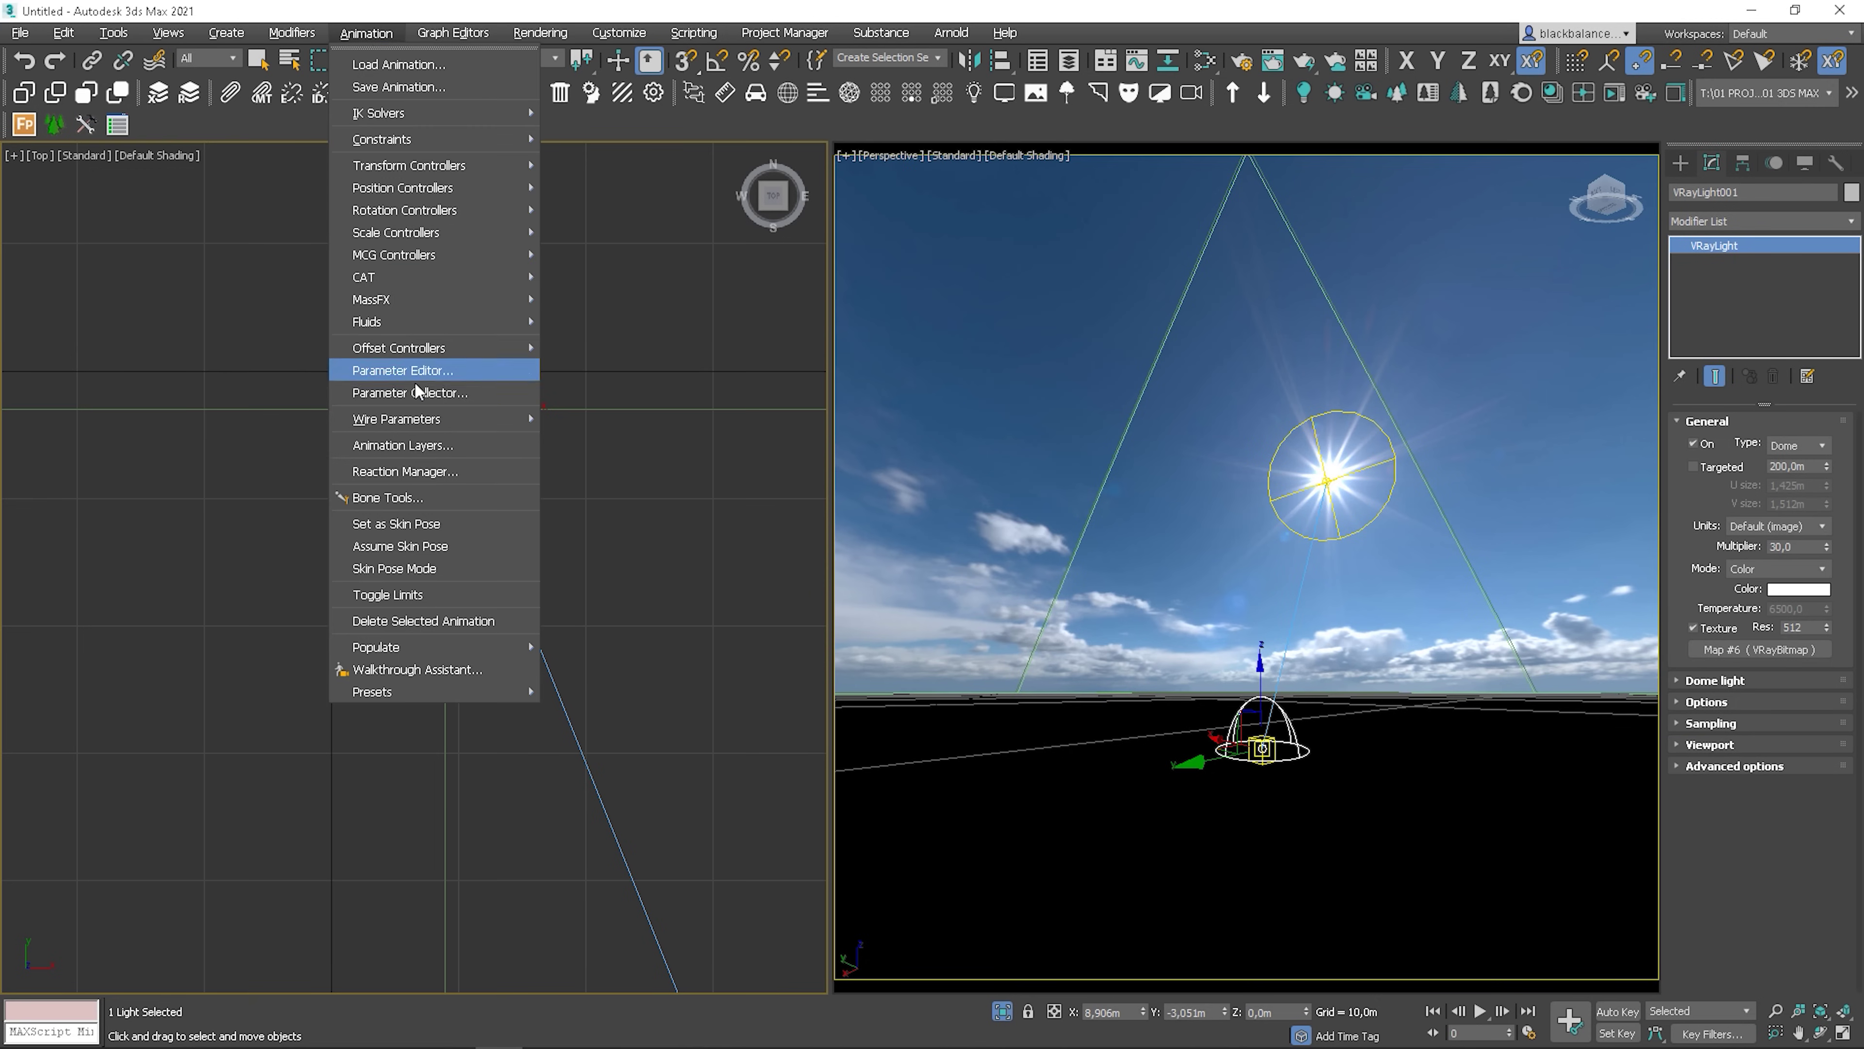
mouse_move(499, 418)
left_click(579, 418)
left_click(444, 410)
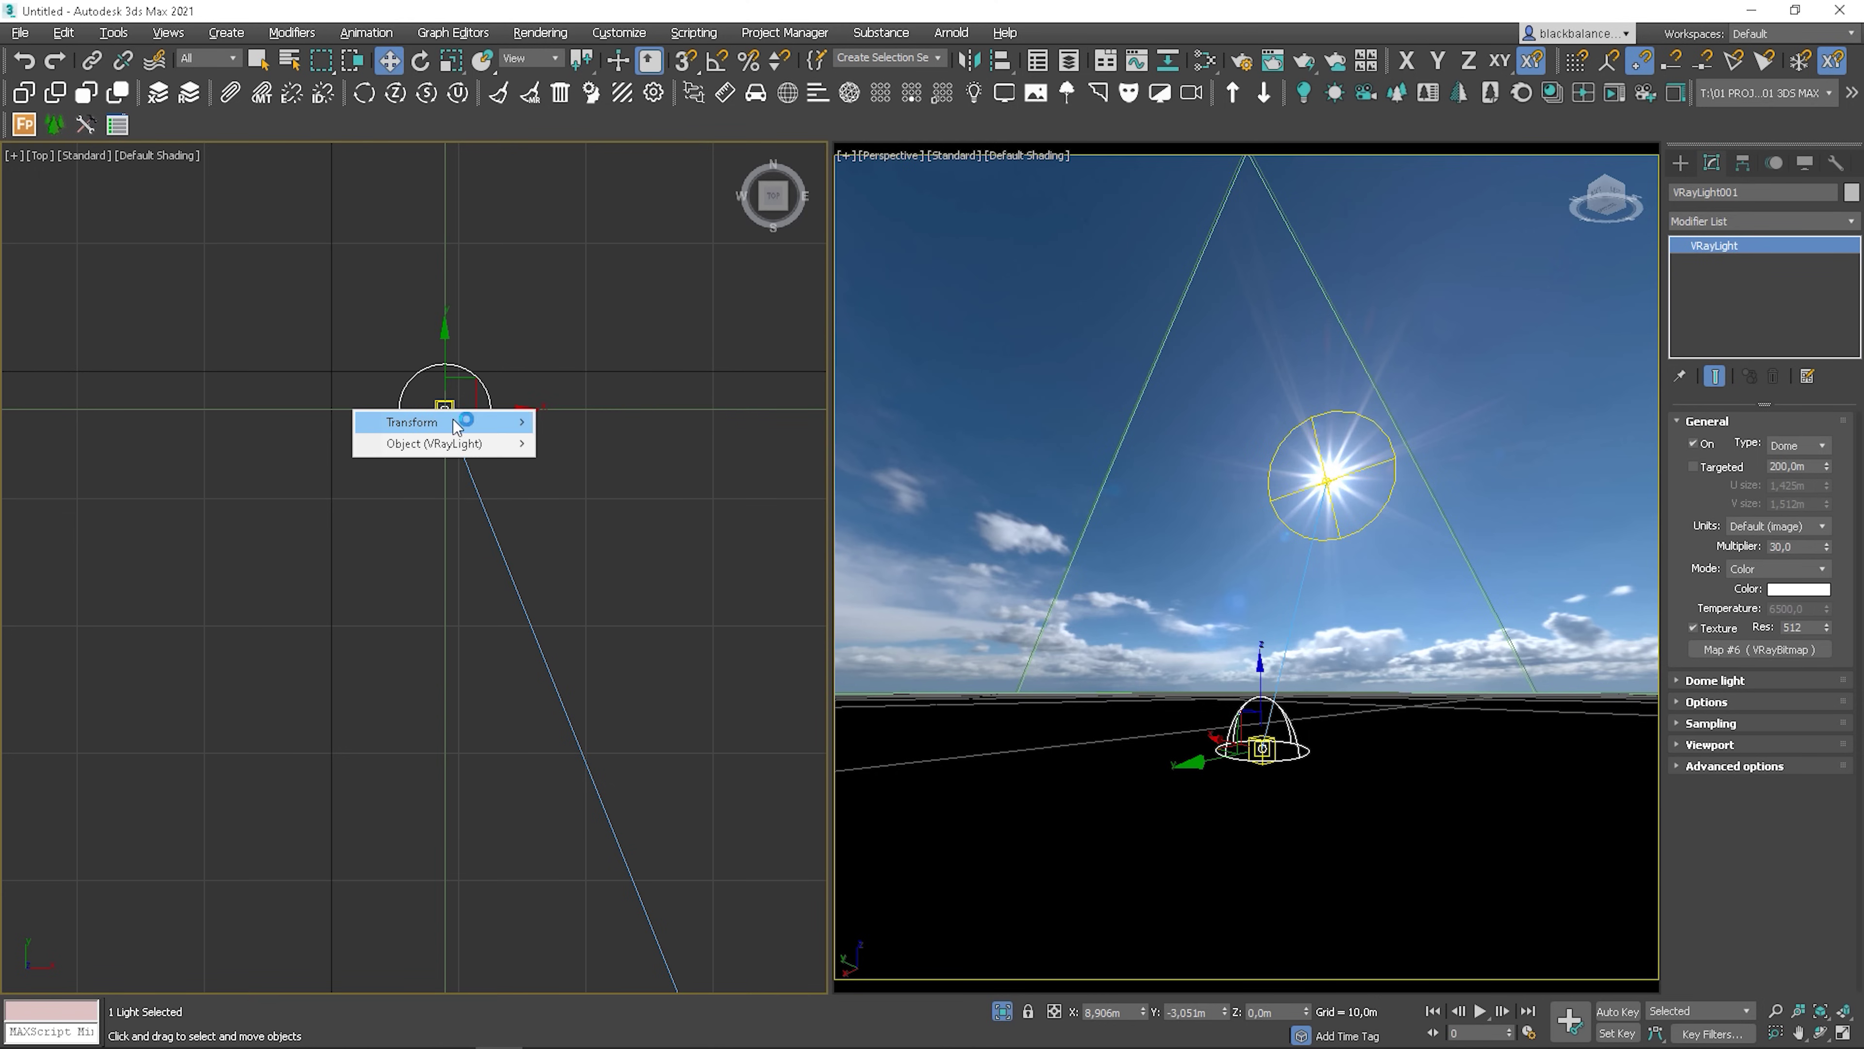
mouse_move(647, 445)
left_click(743, 491)
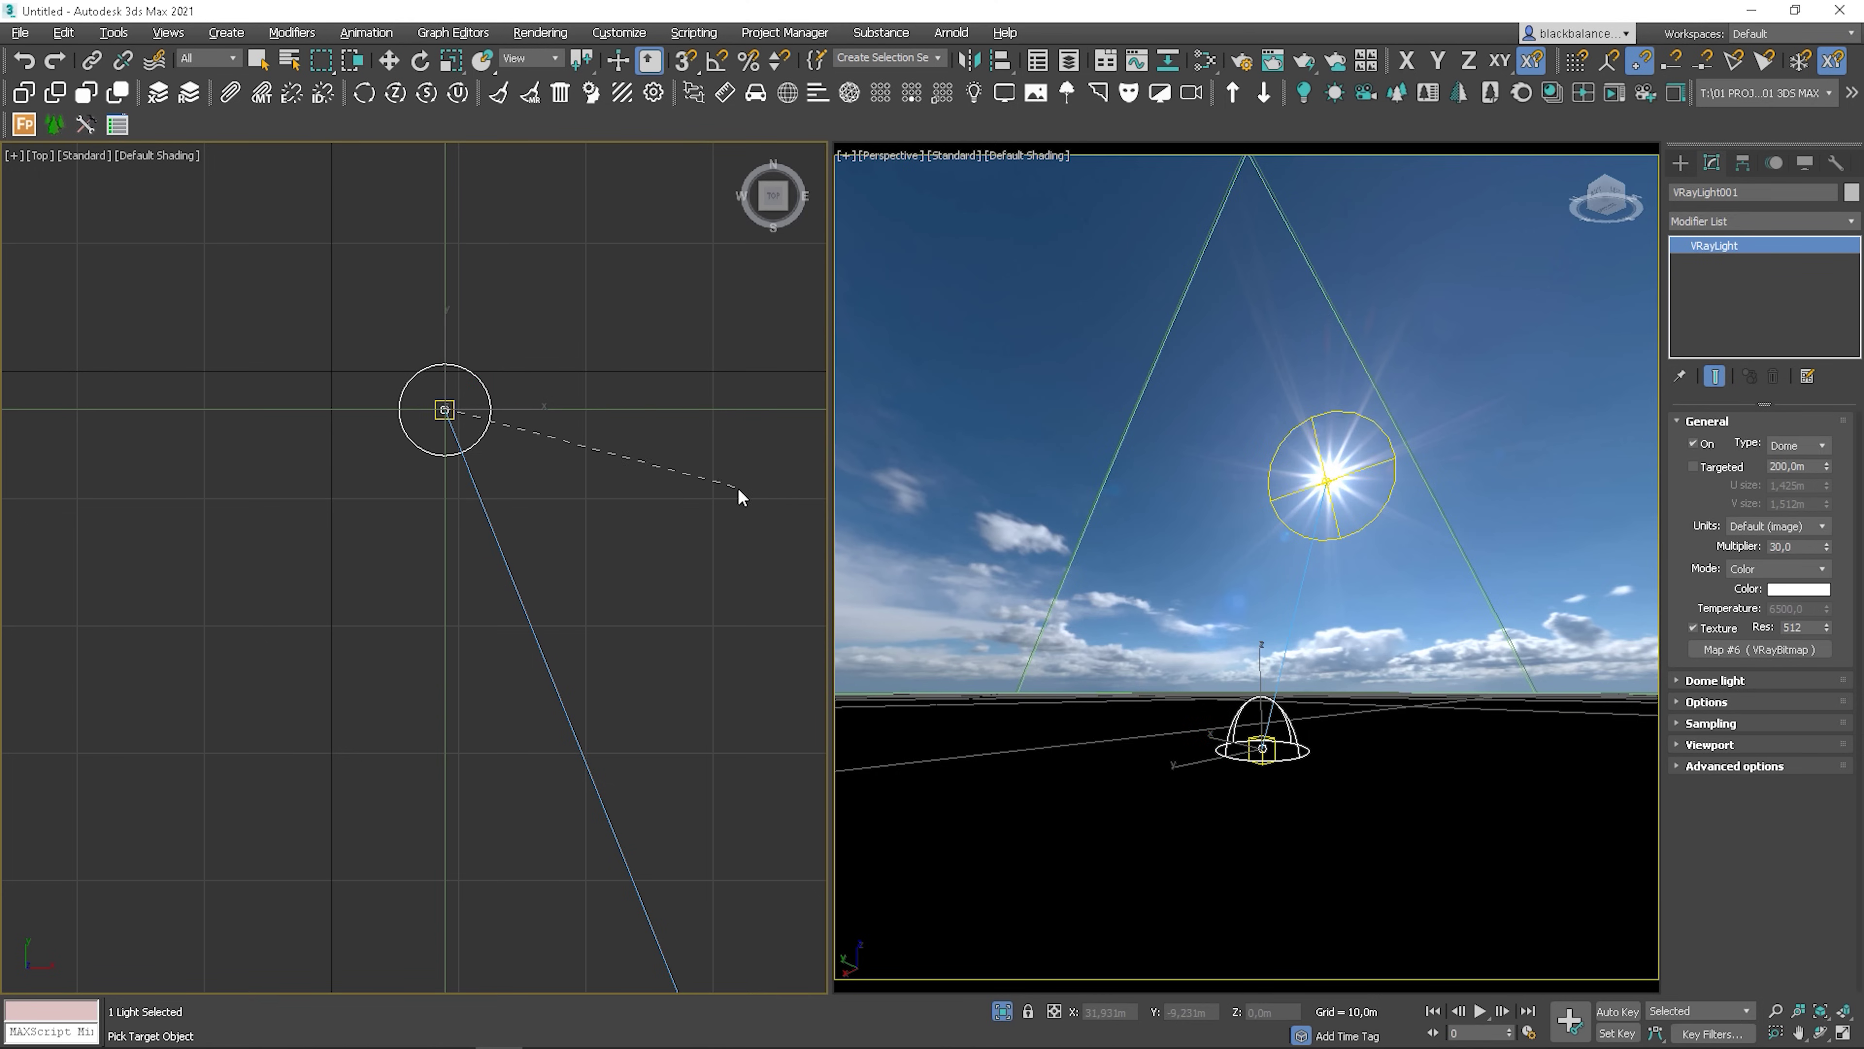
left_click(484, 432)
mouse_move(507, 466)
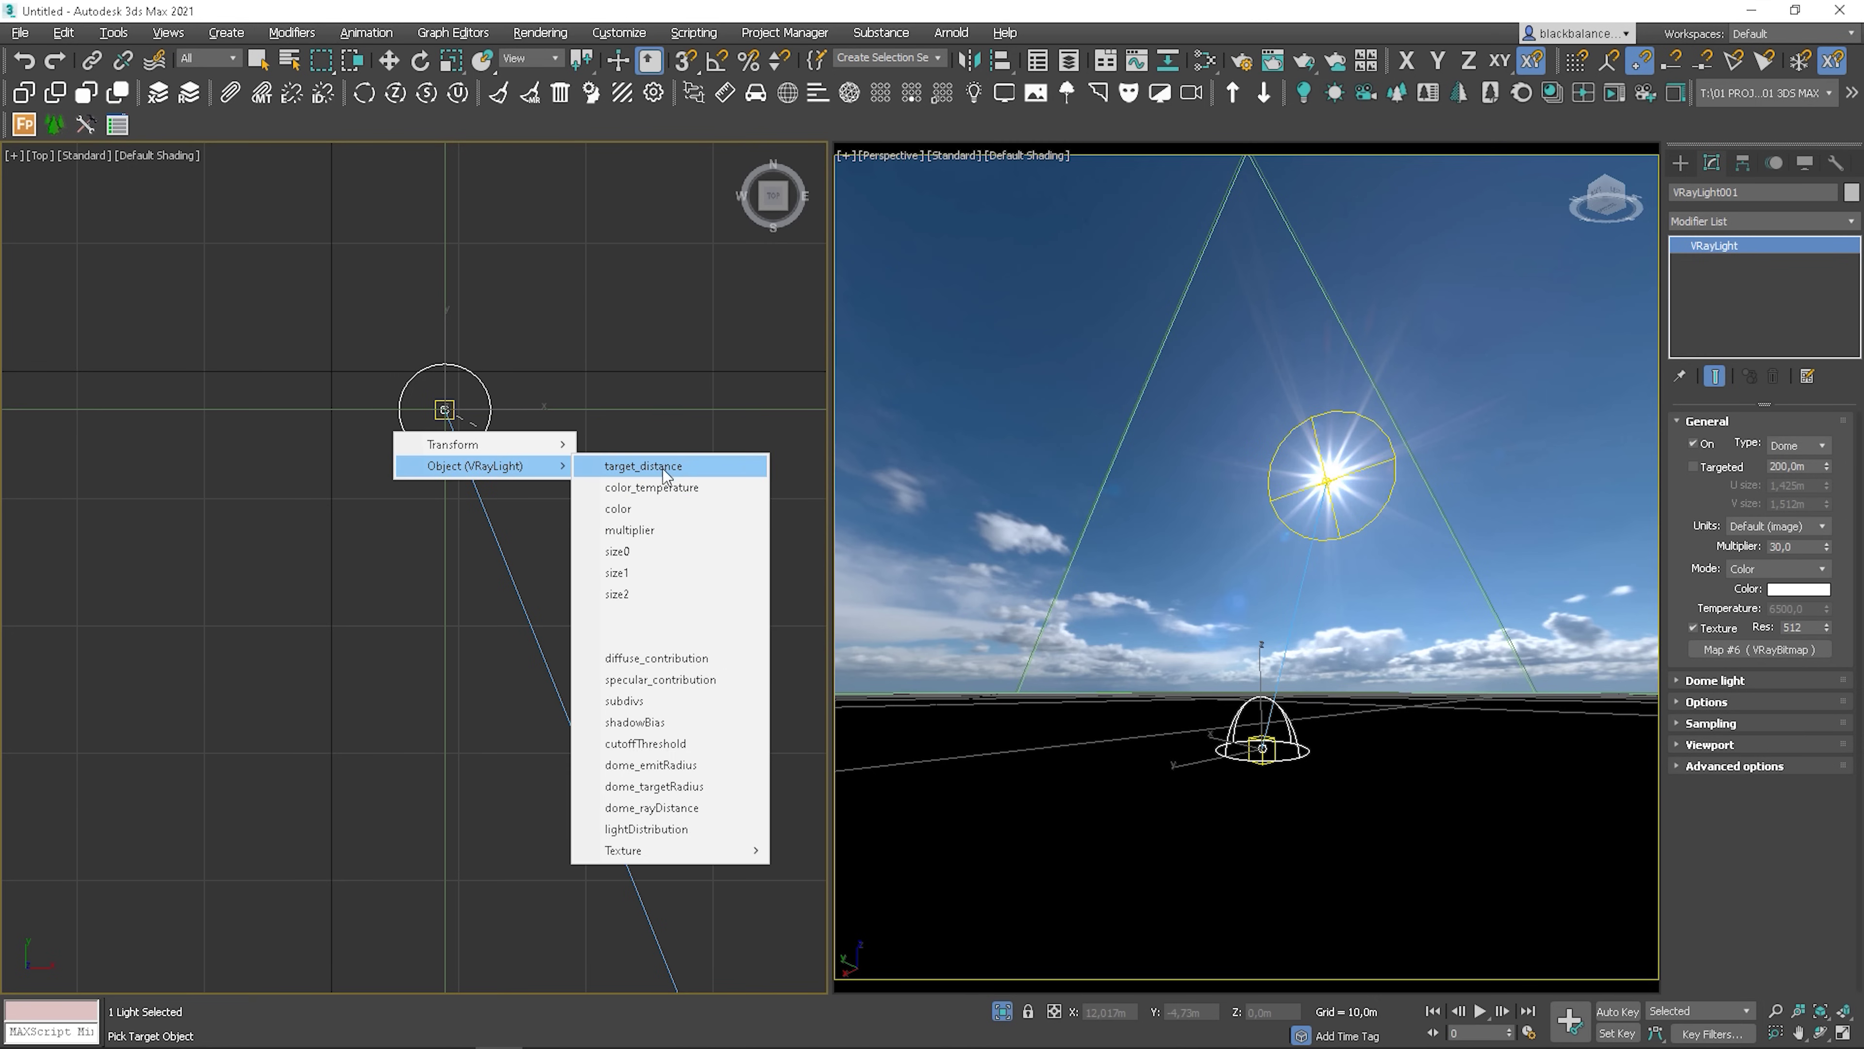
mouse_move(709, 851)
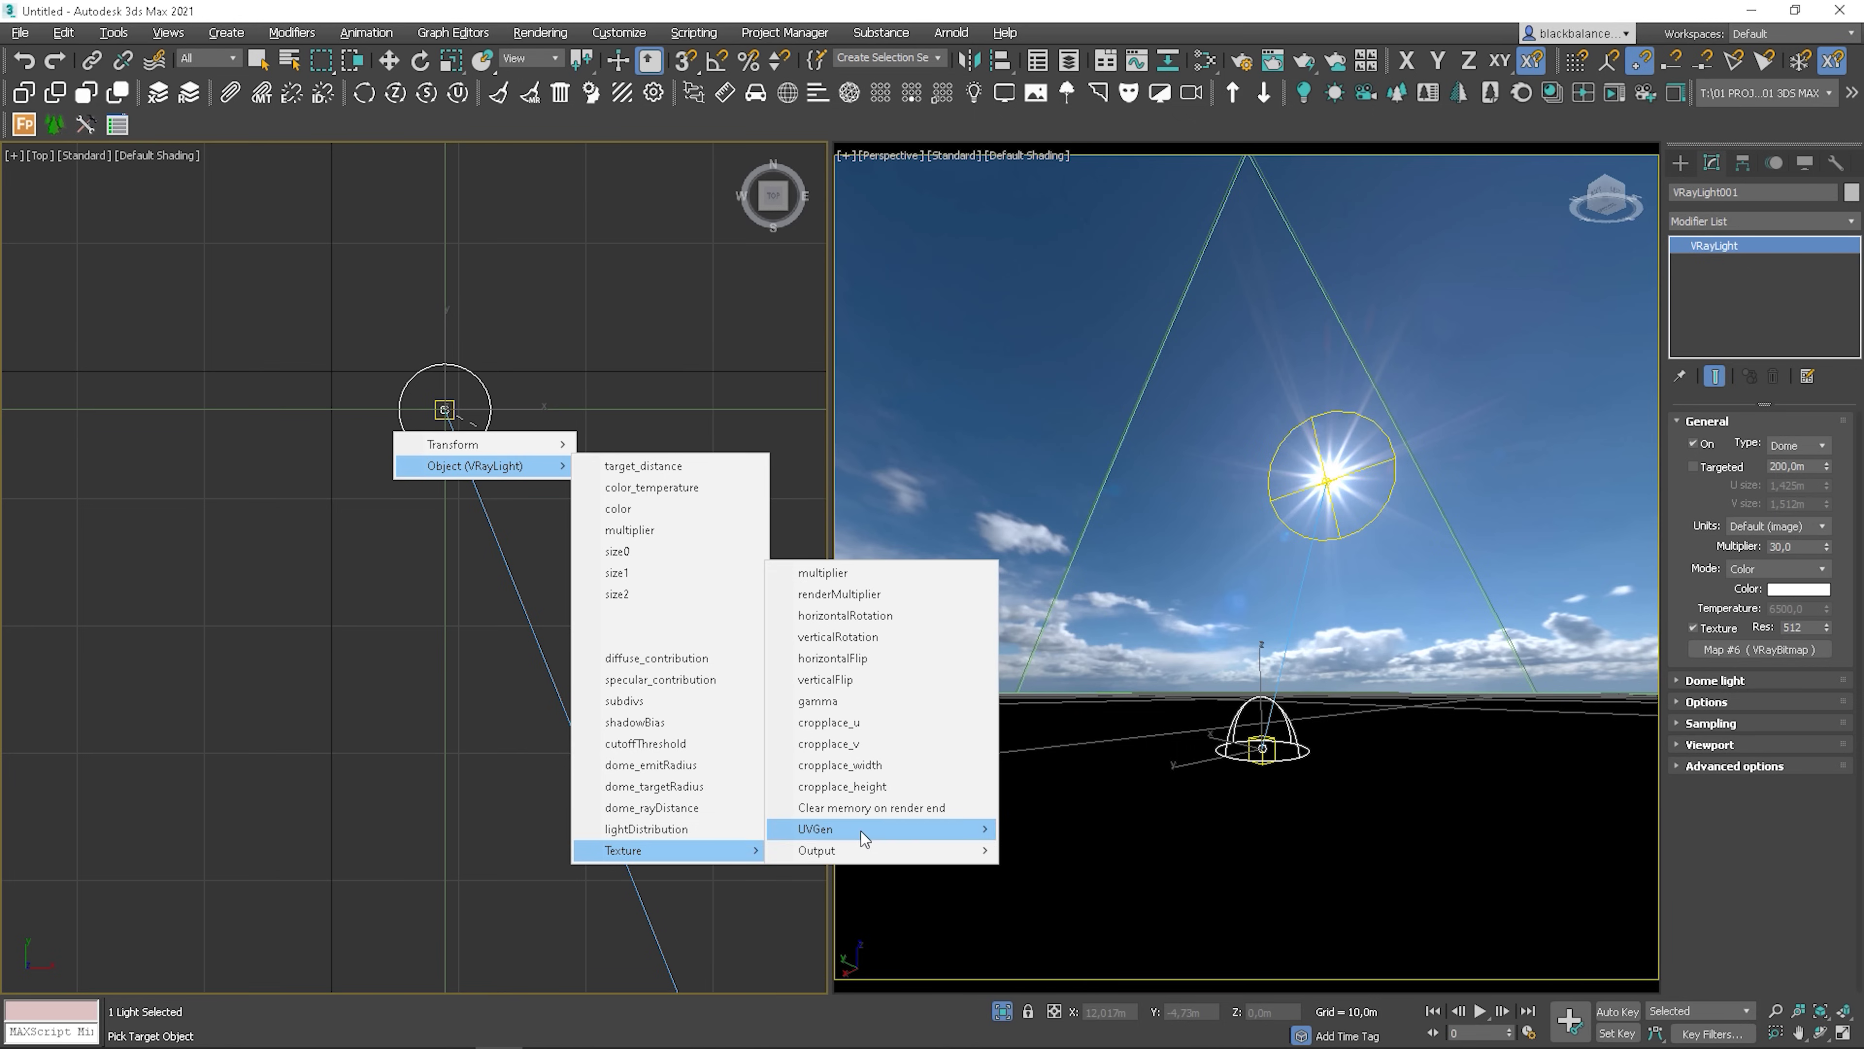
left_click(867, 616)
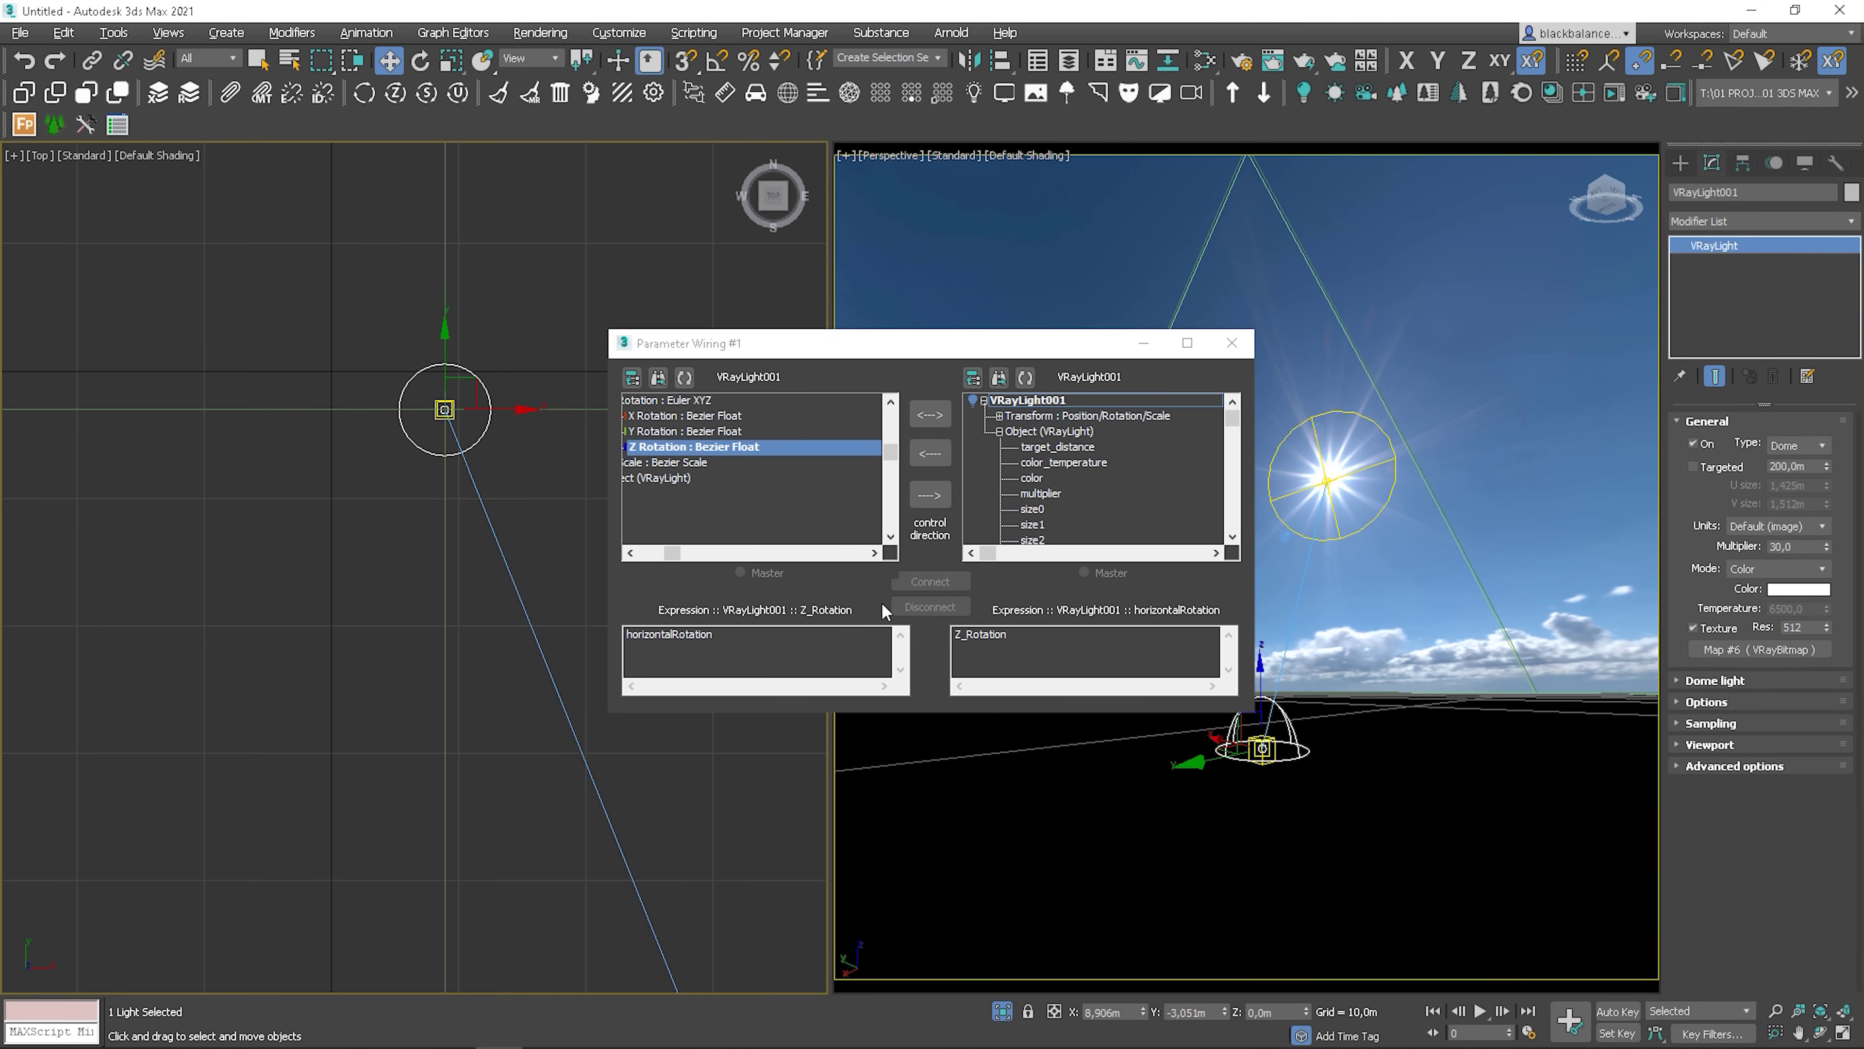
Connect the wiring one-way so the dome light's Z Rotation drives the texture's horizontalRotation, and close the wiring dialog
left_click(929, 497)
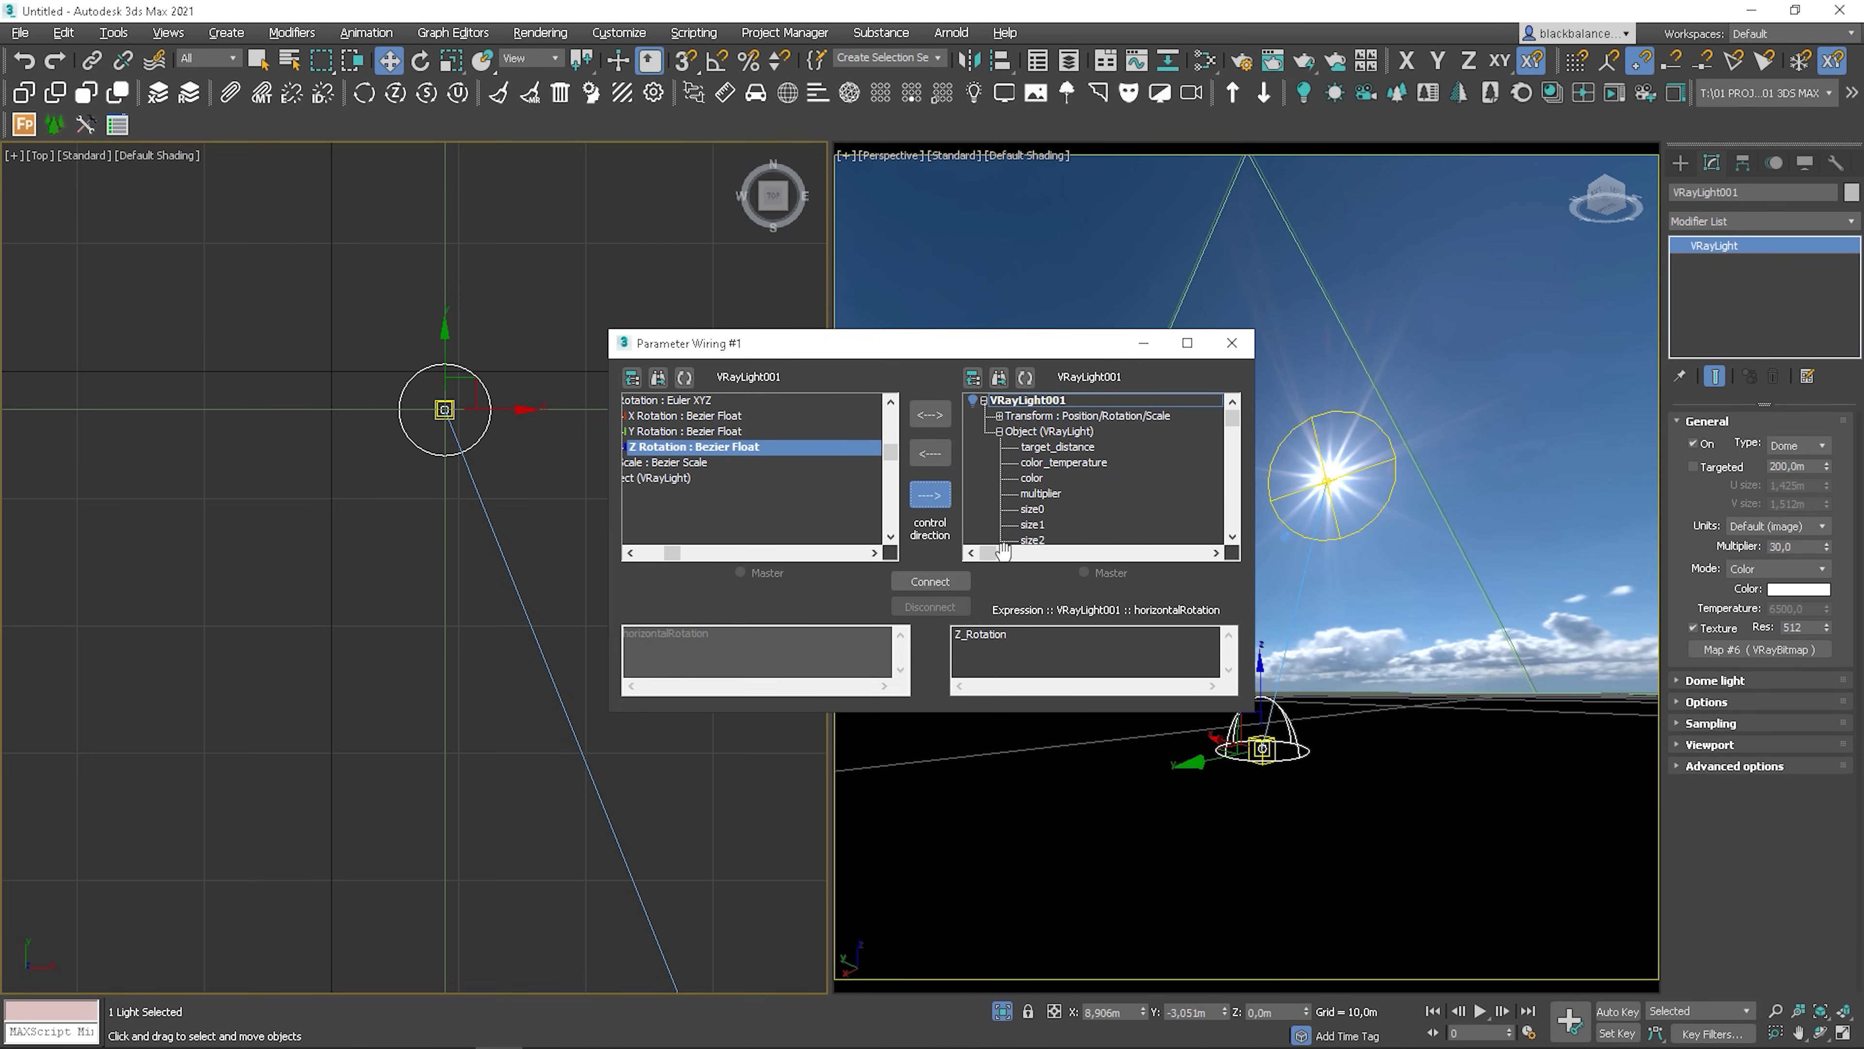
left_click(950, 584)
left_click(1232, 342)
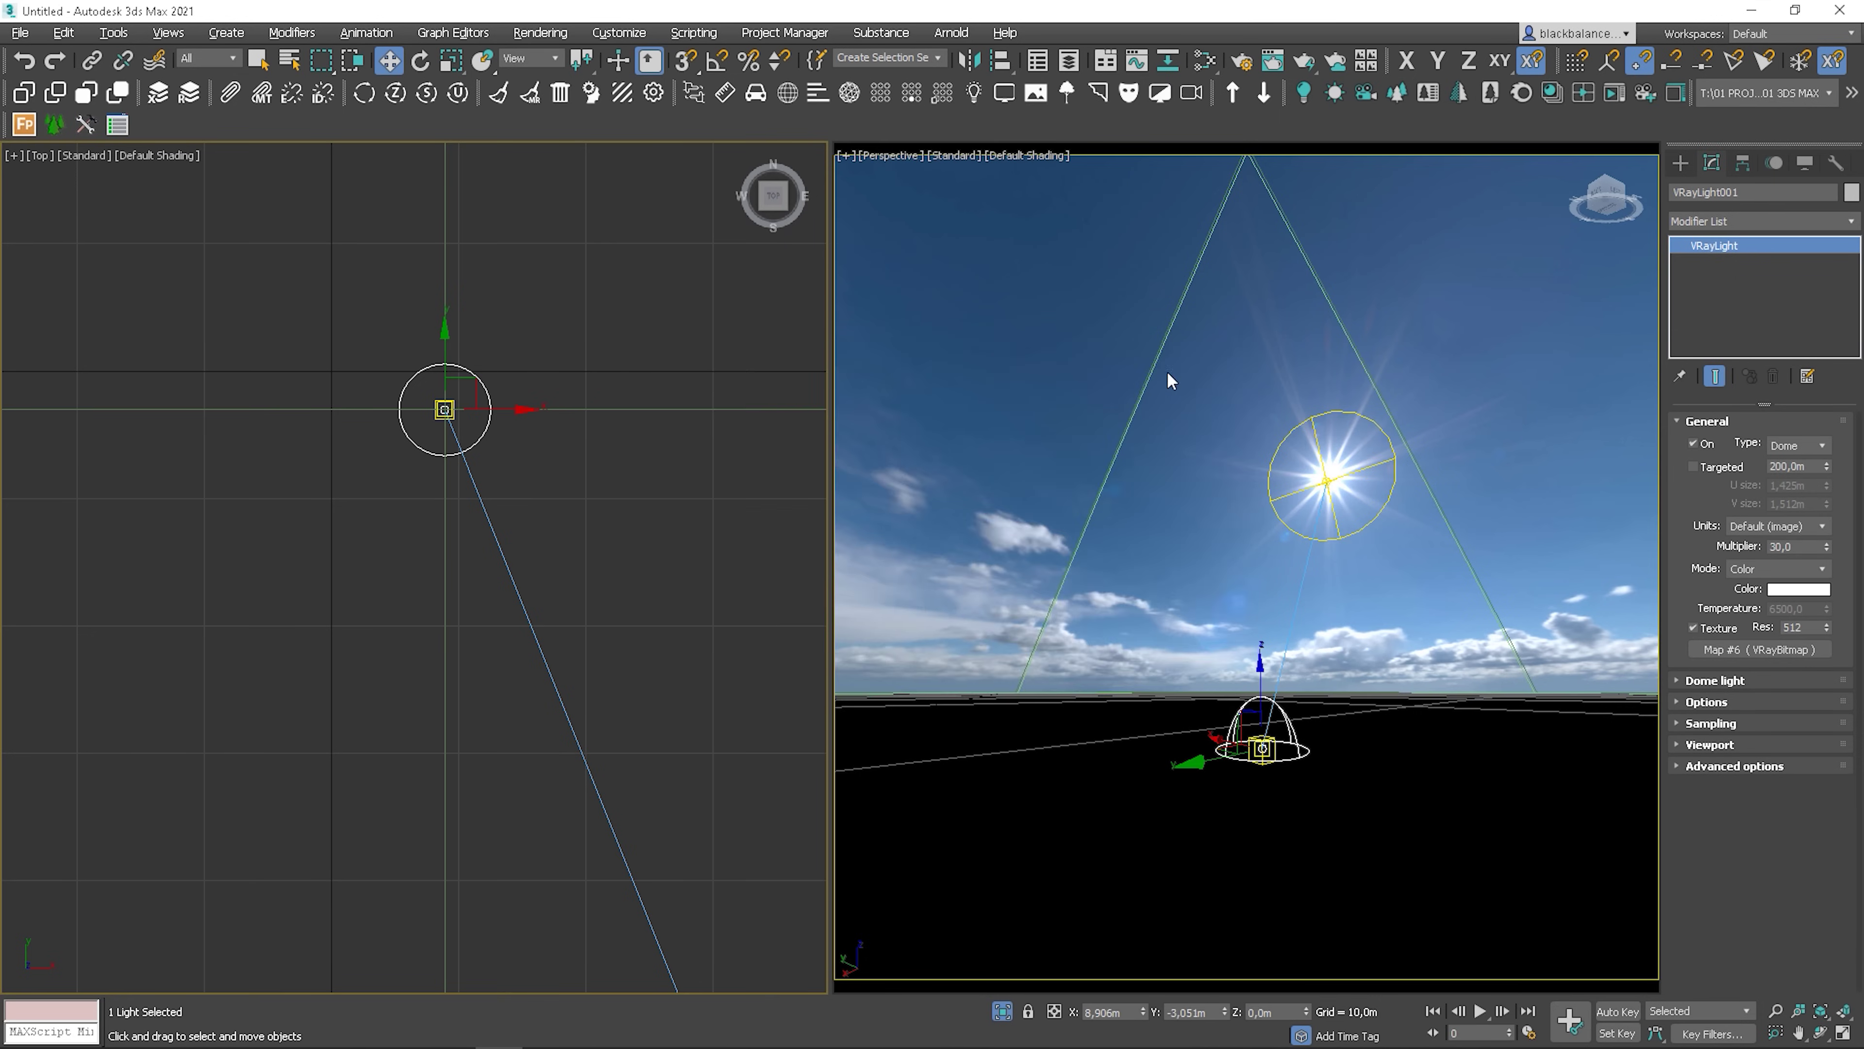
Try rotating the dome light about Z in the top view, and undo the rotation
key("e")
left_click_drag(508, 429, 523, 550)
key("ctrl+z")
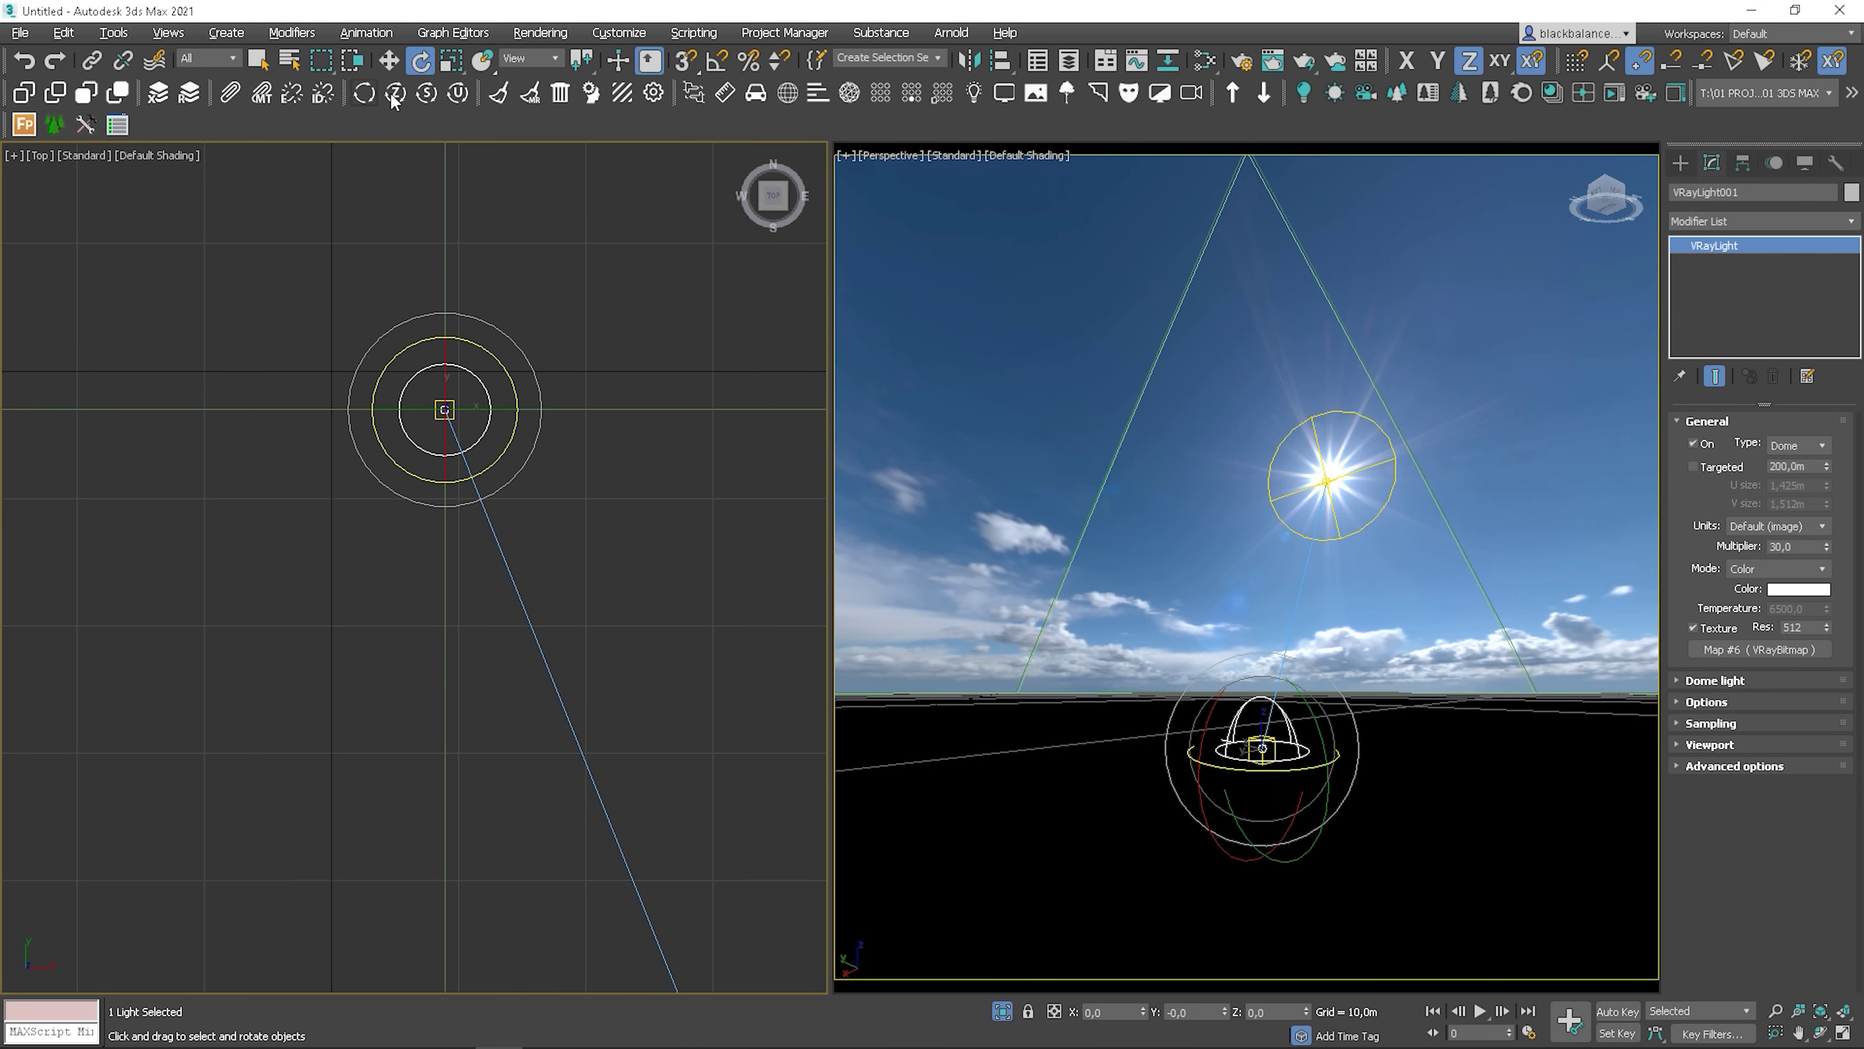
Change the horizontalRotation wiring expression to -Z_Rotation, update the connection and close the wiring dialog
left_click(366, 32)
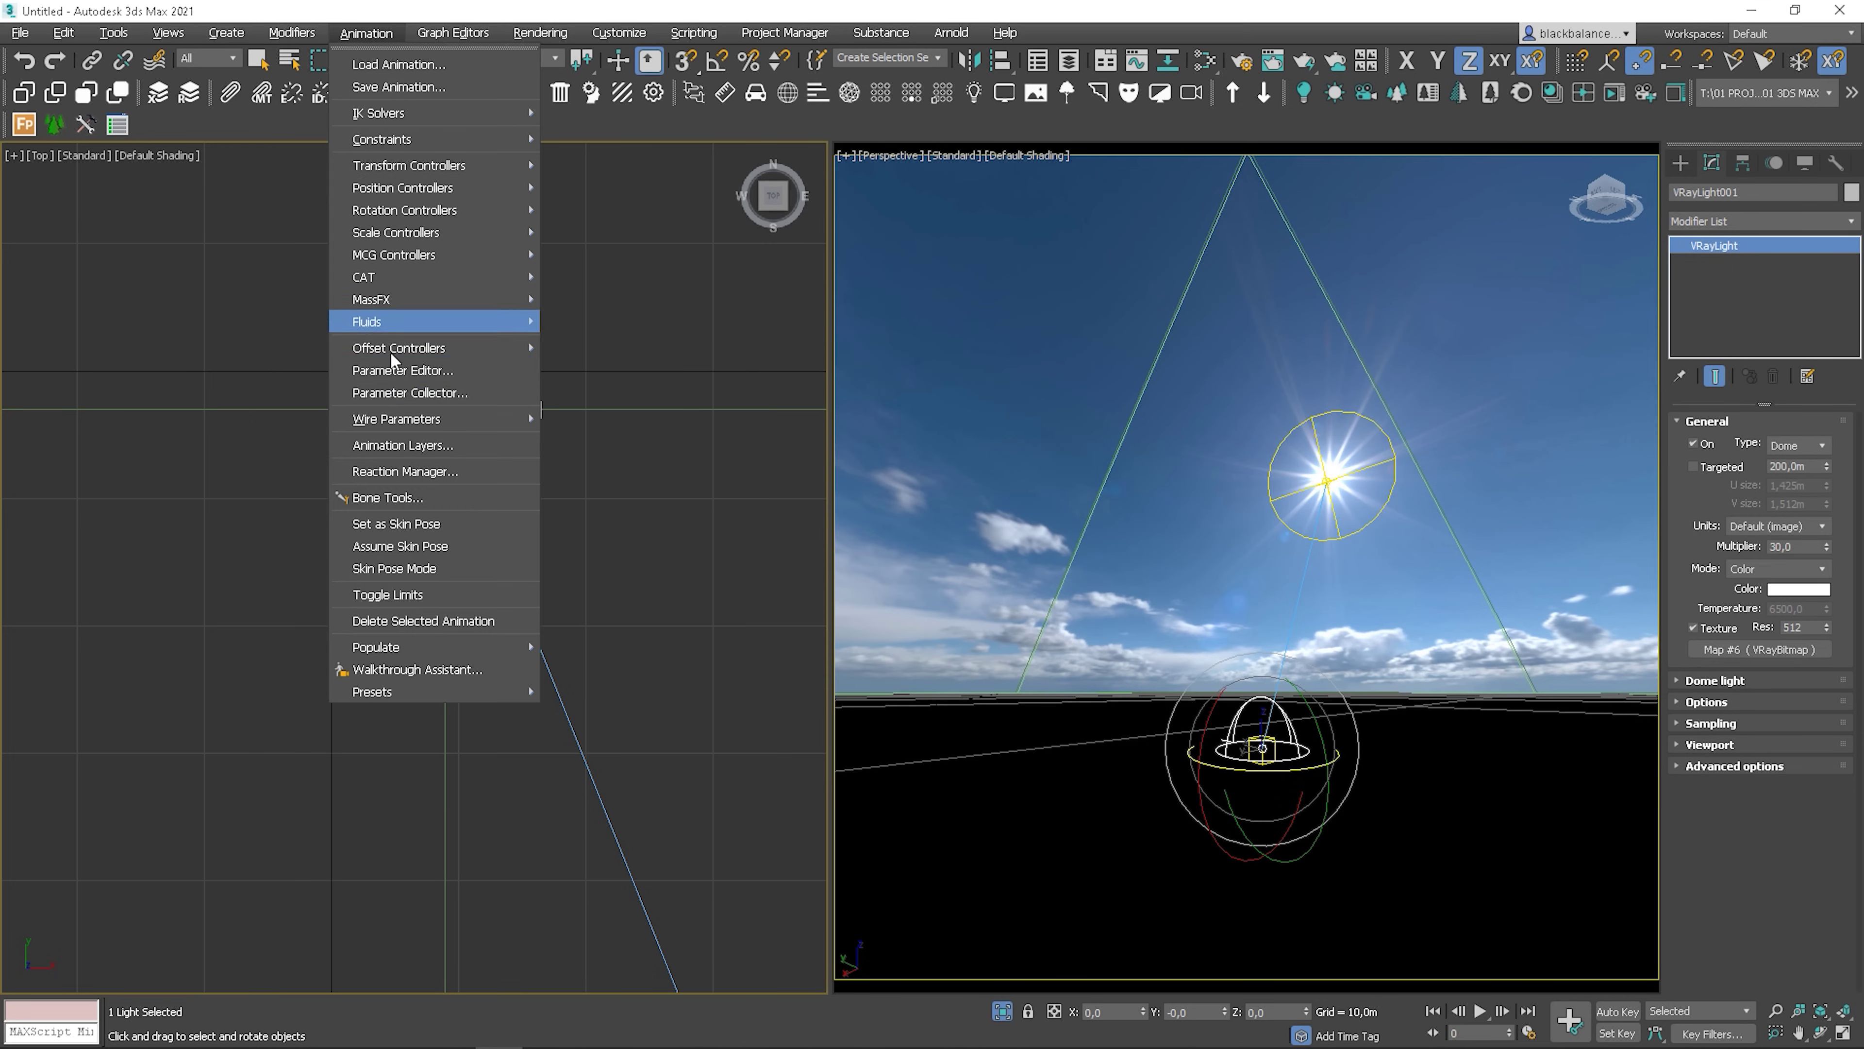
mouse_move(397, 421)
left_click(620, 442)
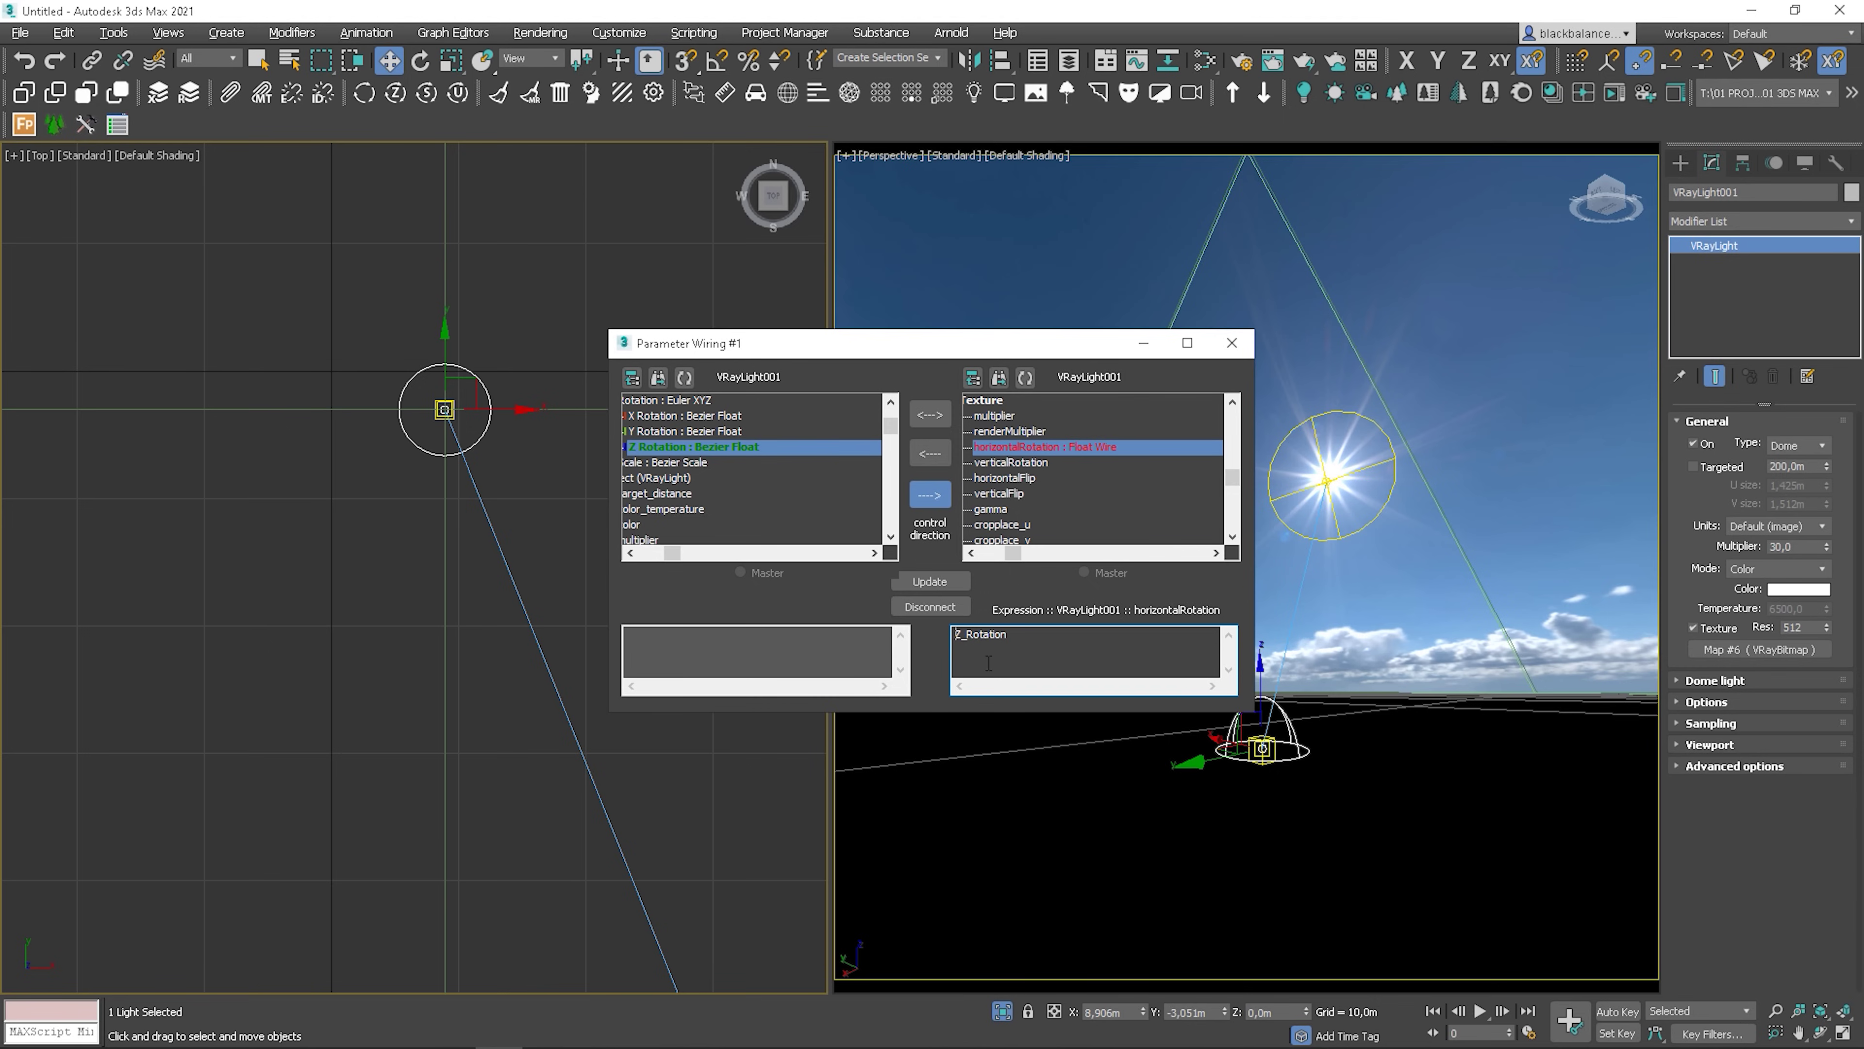
type("-")
left_click(932, 582)
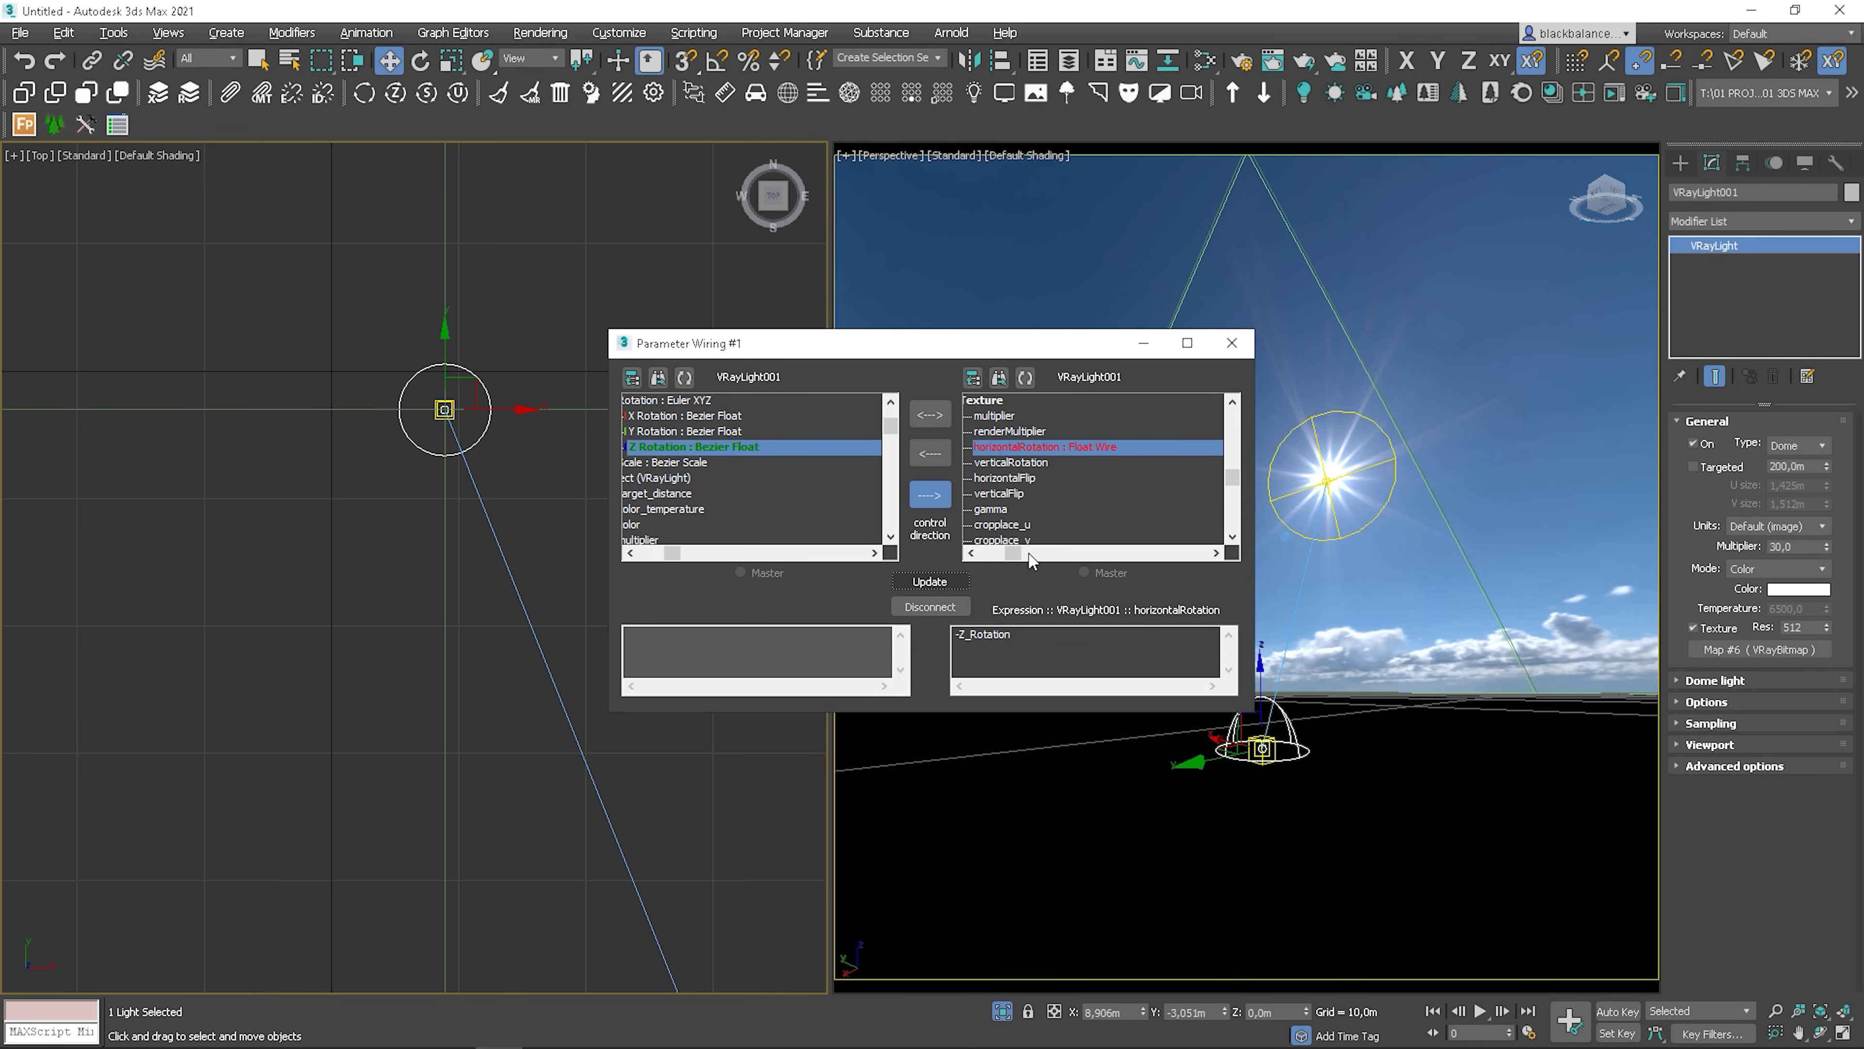
left_click(1232, 343)
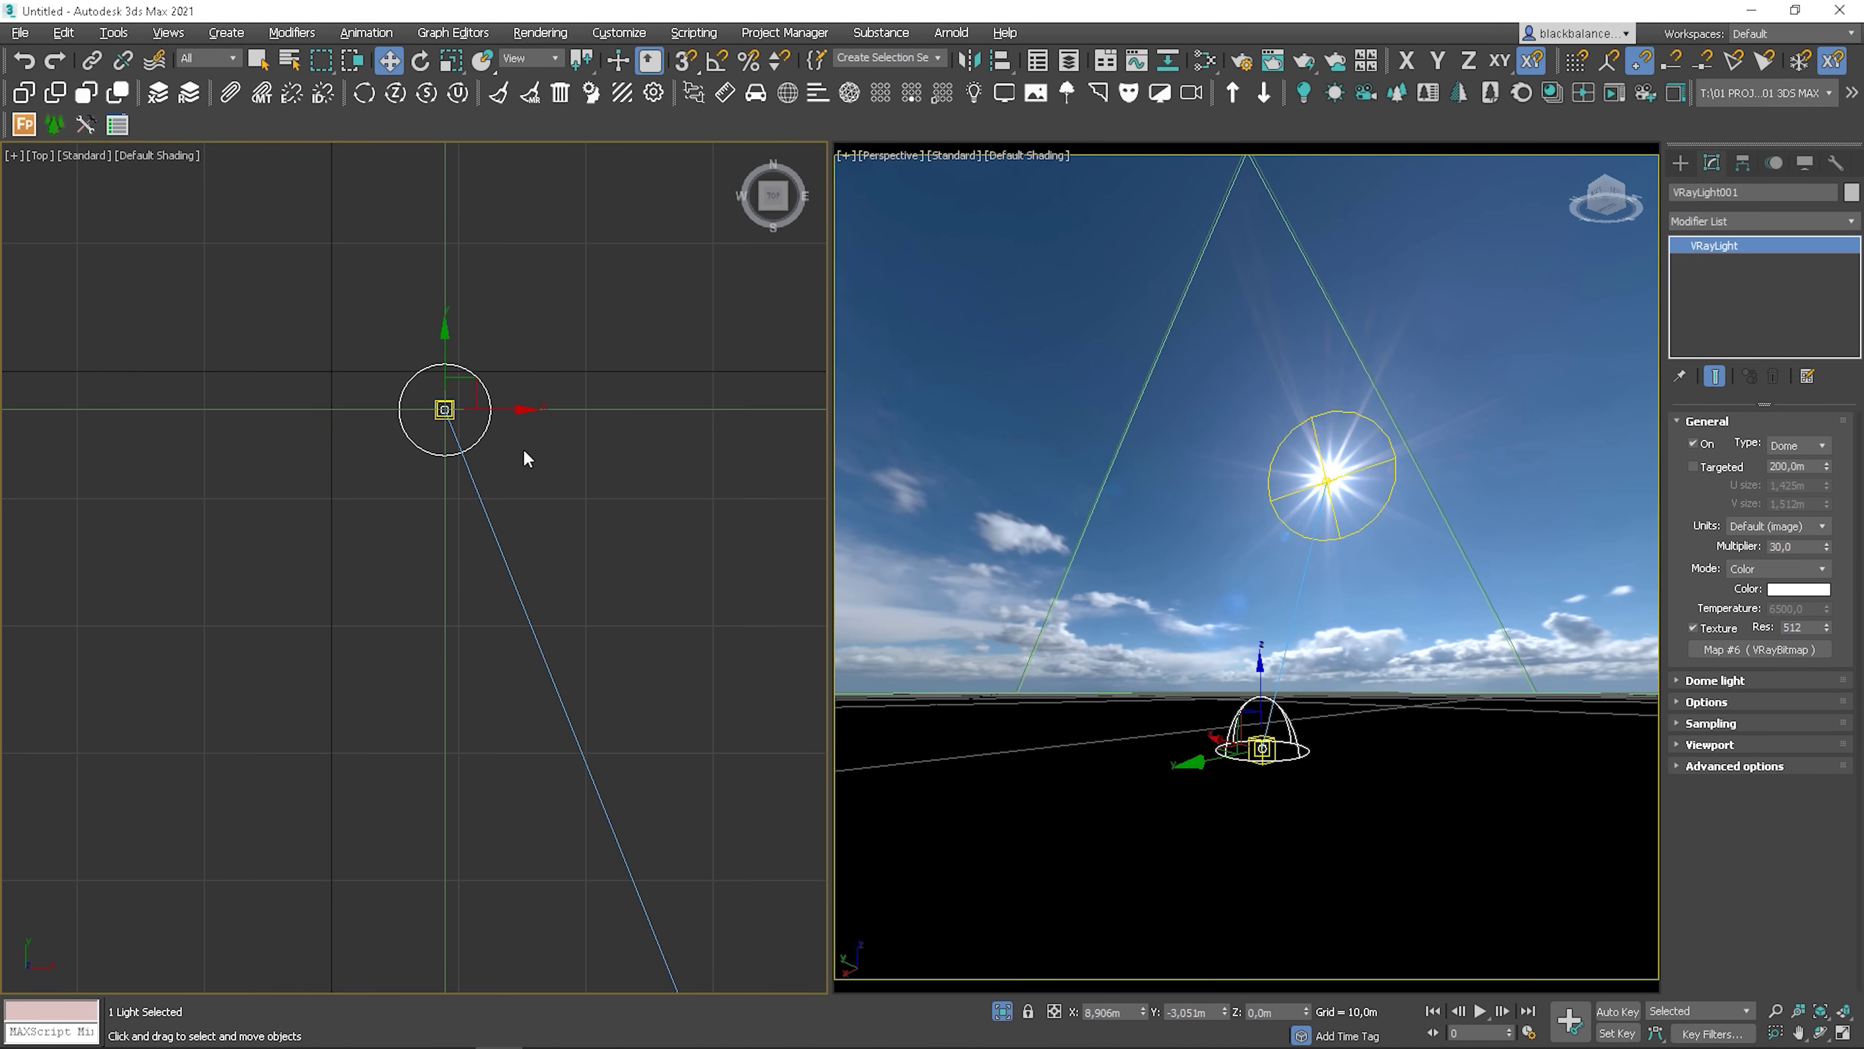
Rotate the dome light to about 43° around Z in the top view, and unhide all the scene objects
key("e")
left_click_drag(502, 451, 532, 377)
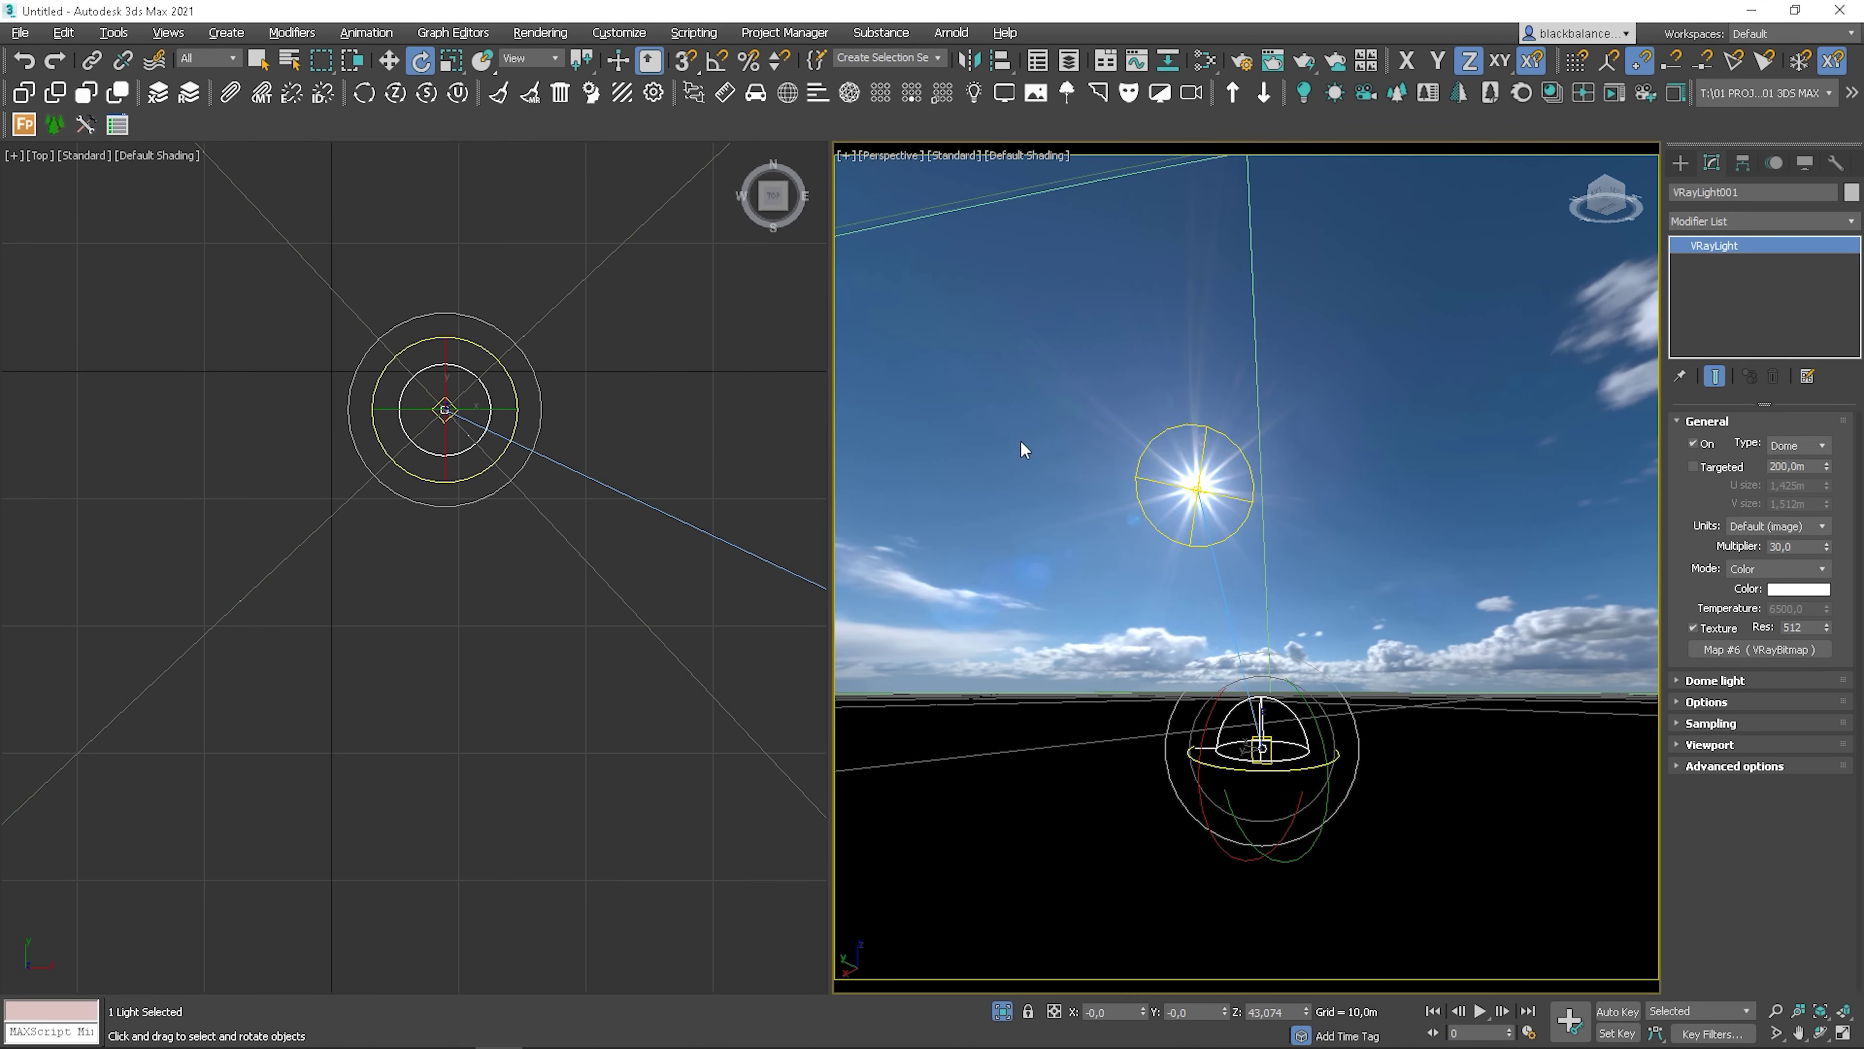
right_click(1056, 378)
left_click(1093, 313)
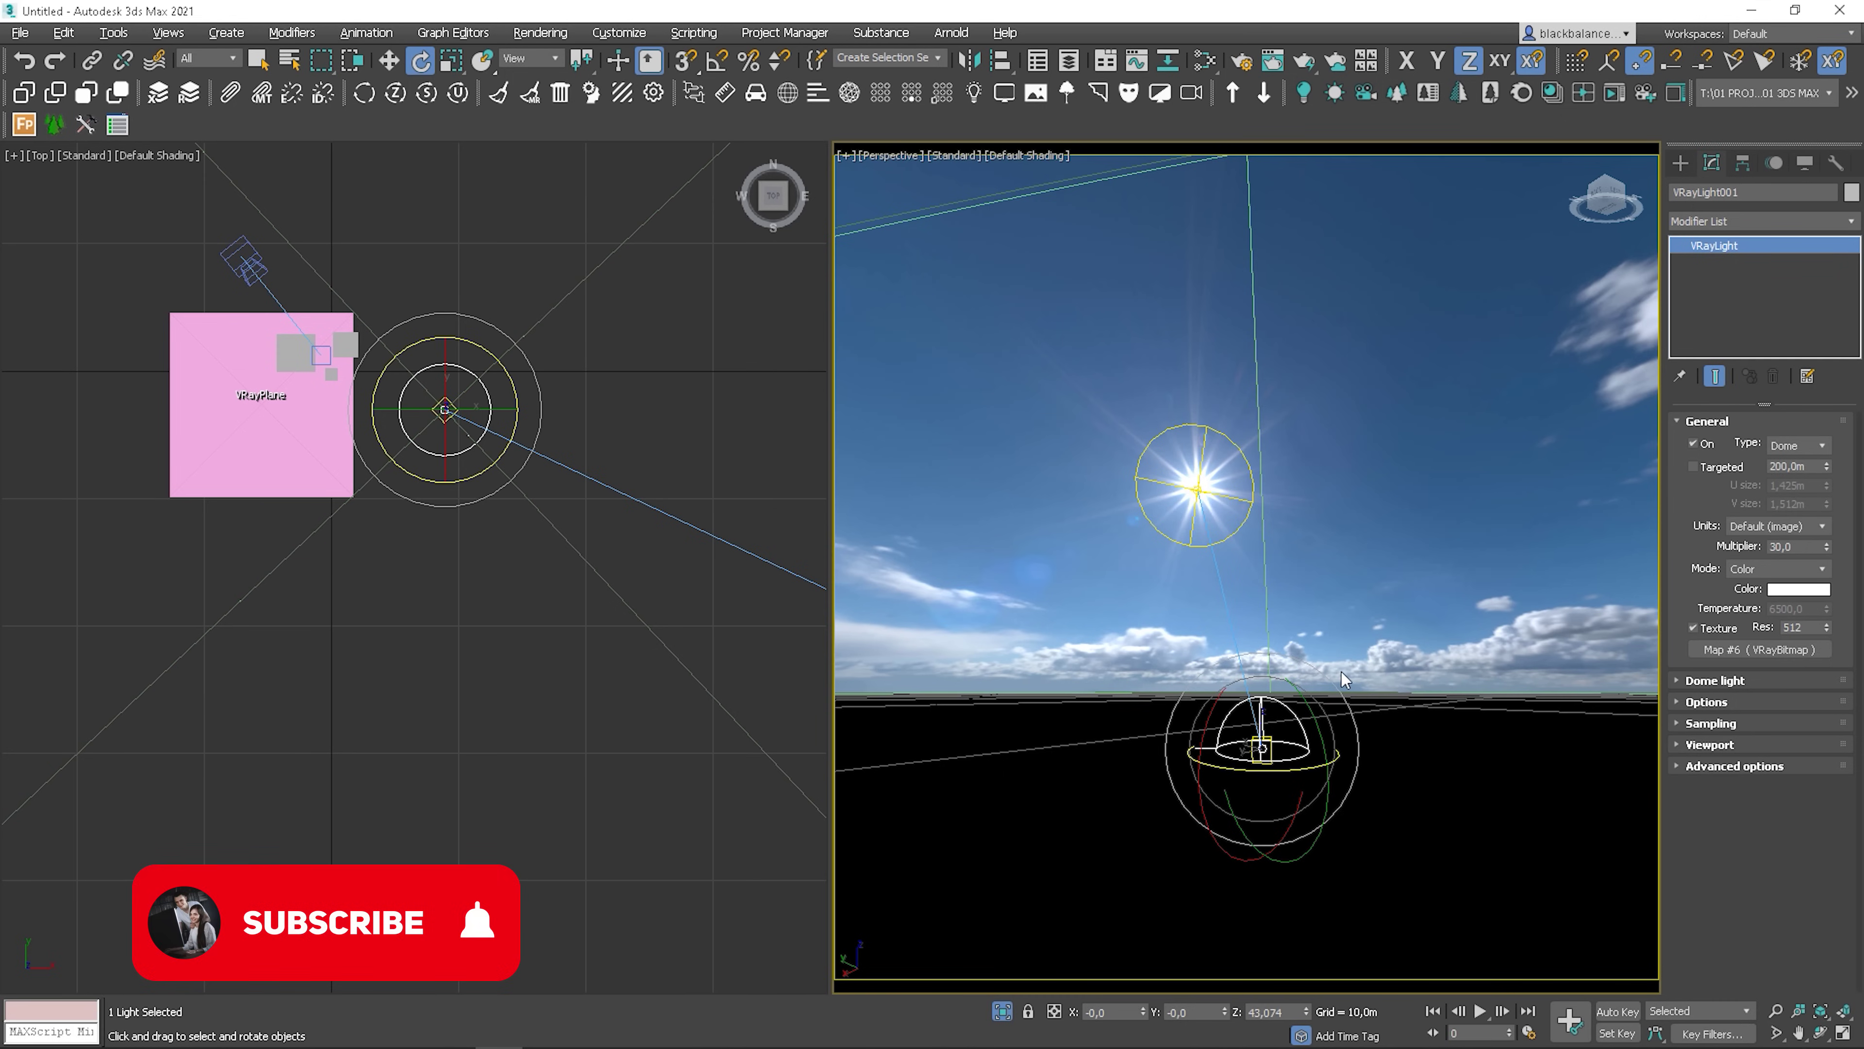
scroll(1282, 727, "up", 2)
Render the camera view interactively in the V-Ray frame buffer and rotate the dome light about Z
right_click(970, 523)
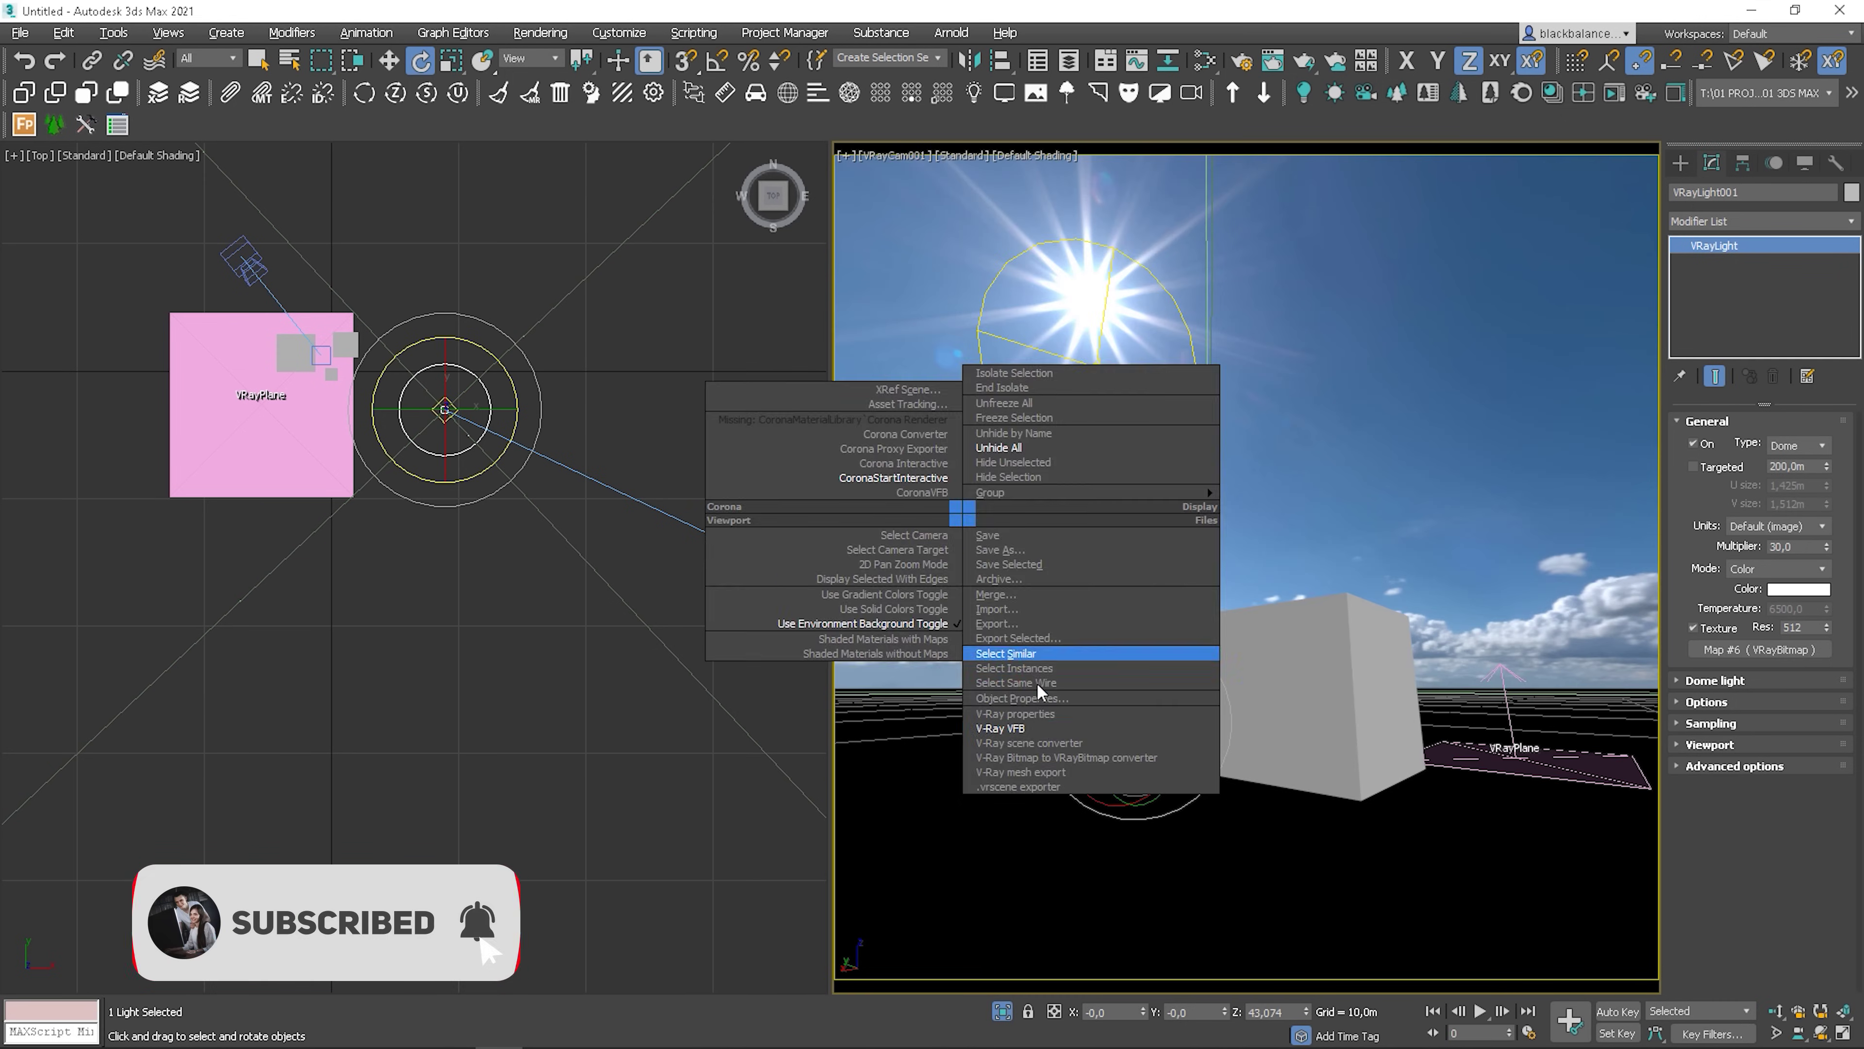
left_click(1057, 708)
left_click(767, 79)
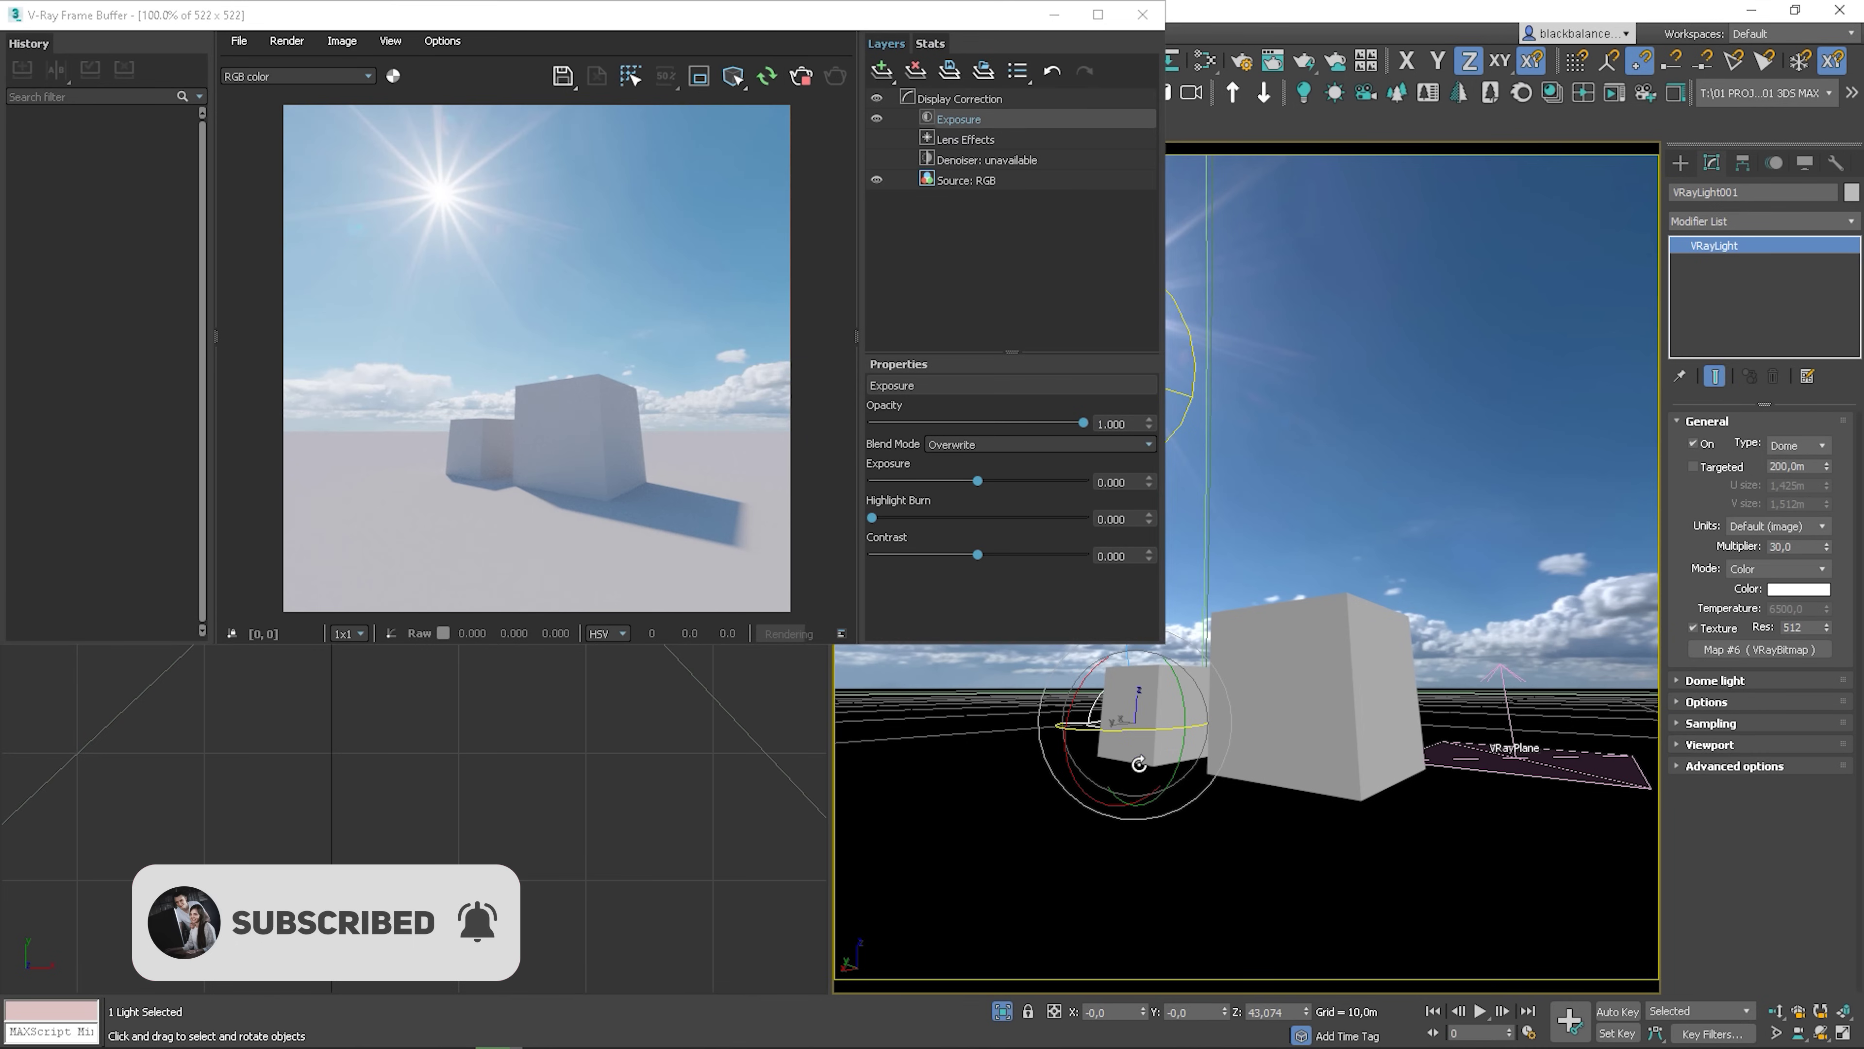
left_click_drag(1141, 731, 1233, 723)
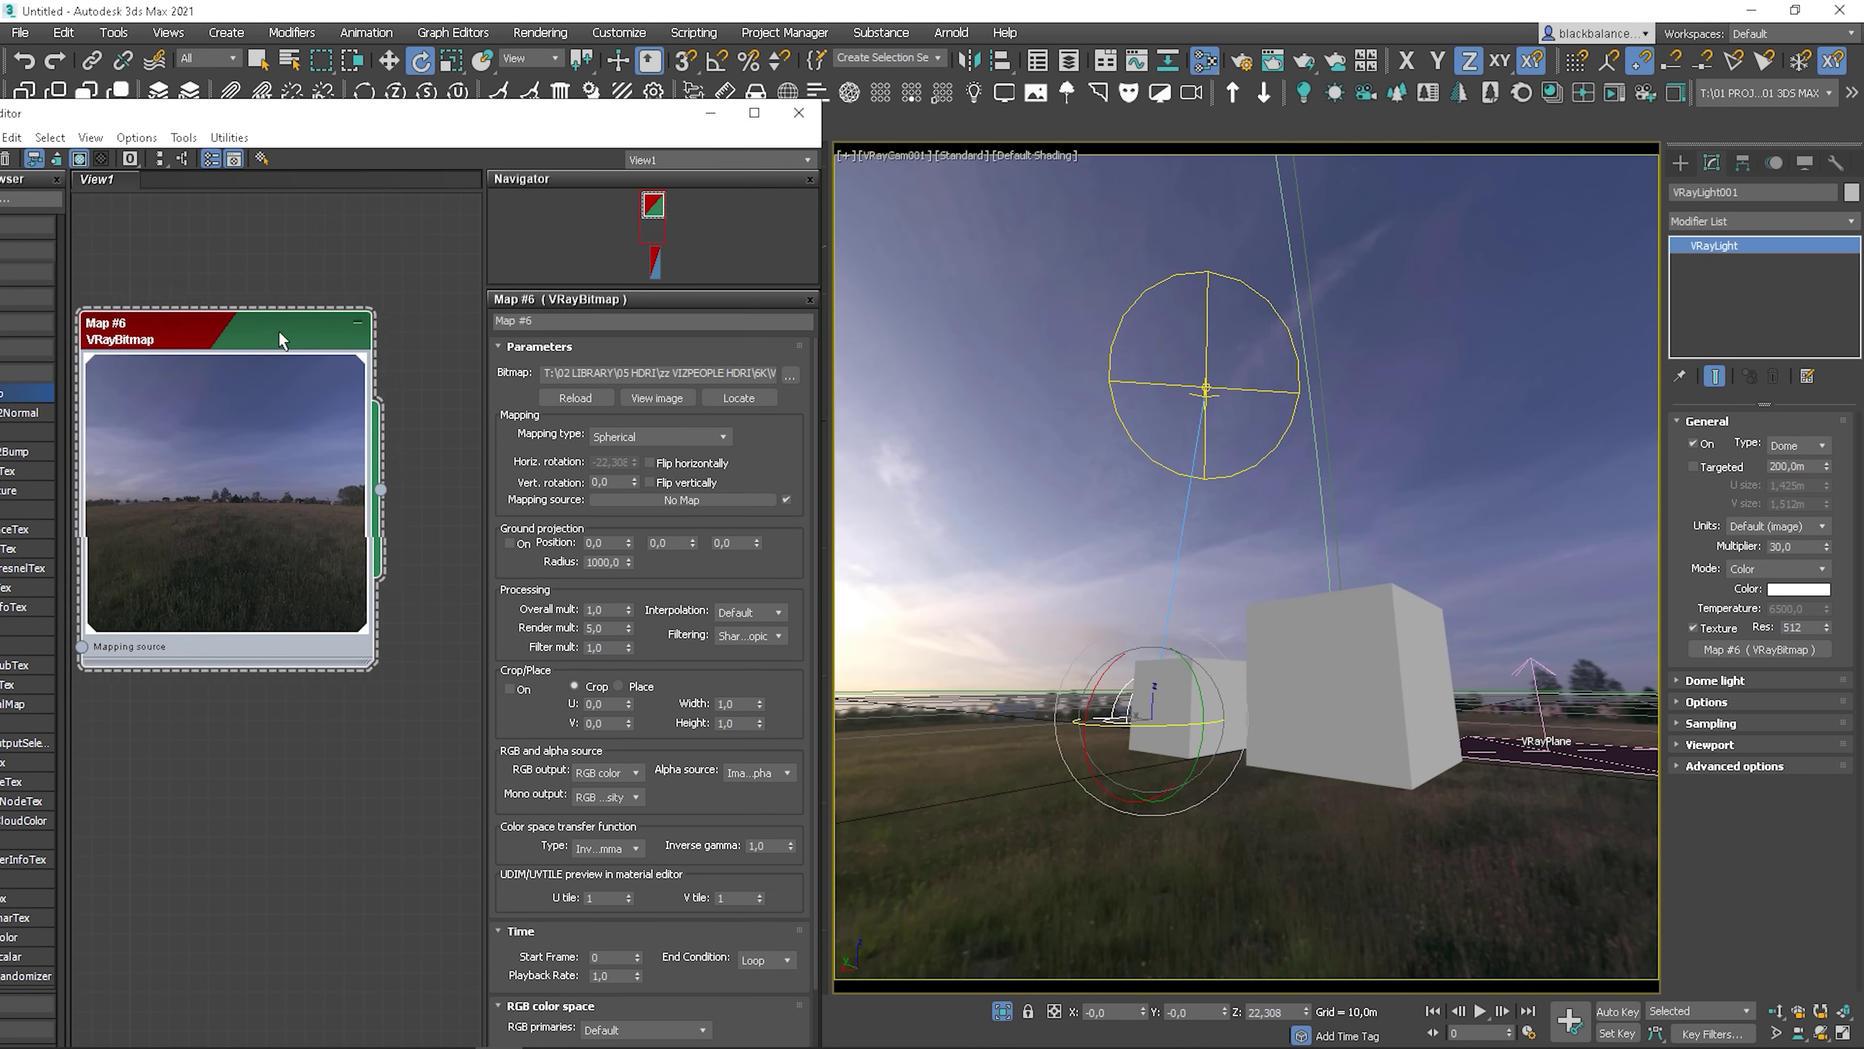
Move the Map #6 VRayBitmap node slightly and close the material editor
left_click_drag(278, 329, 309, 335)
left_click(799, 112)
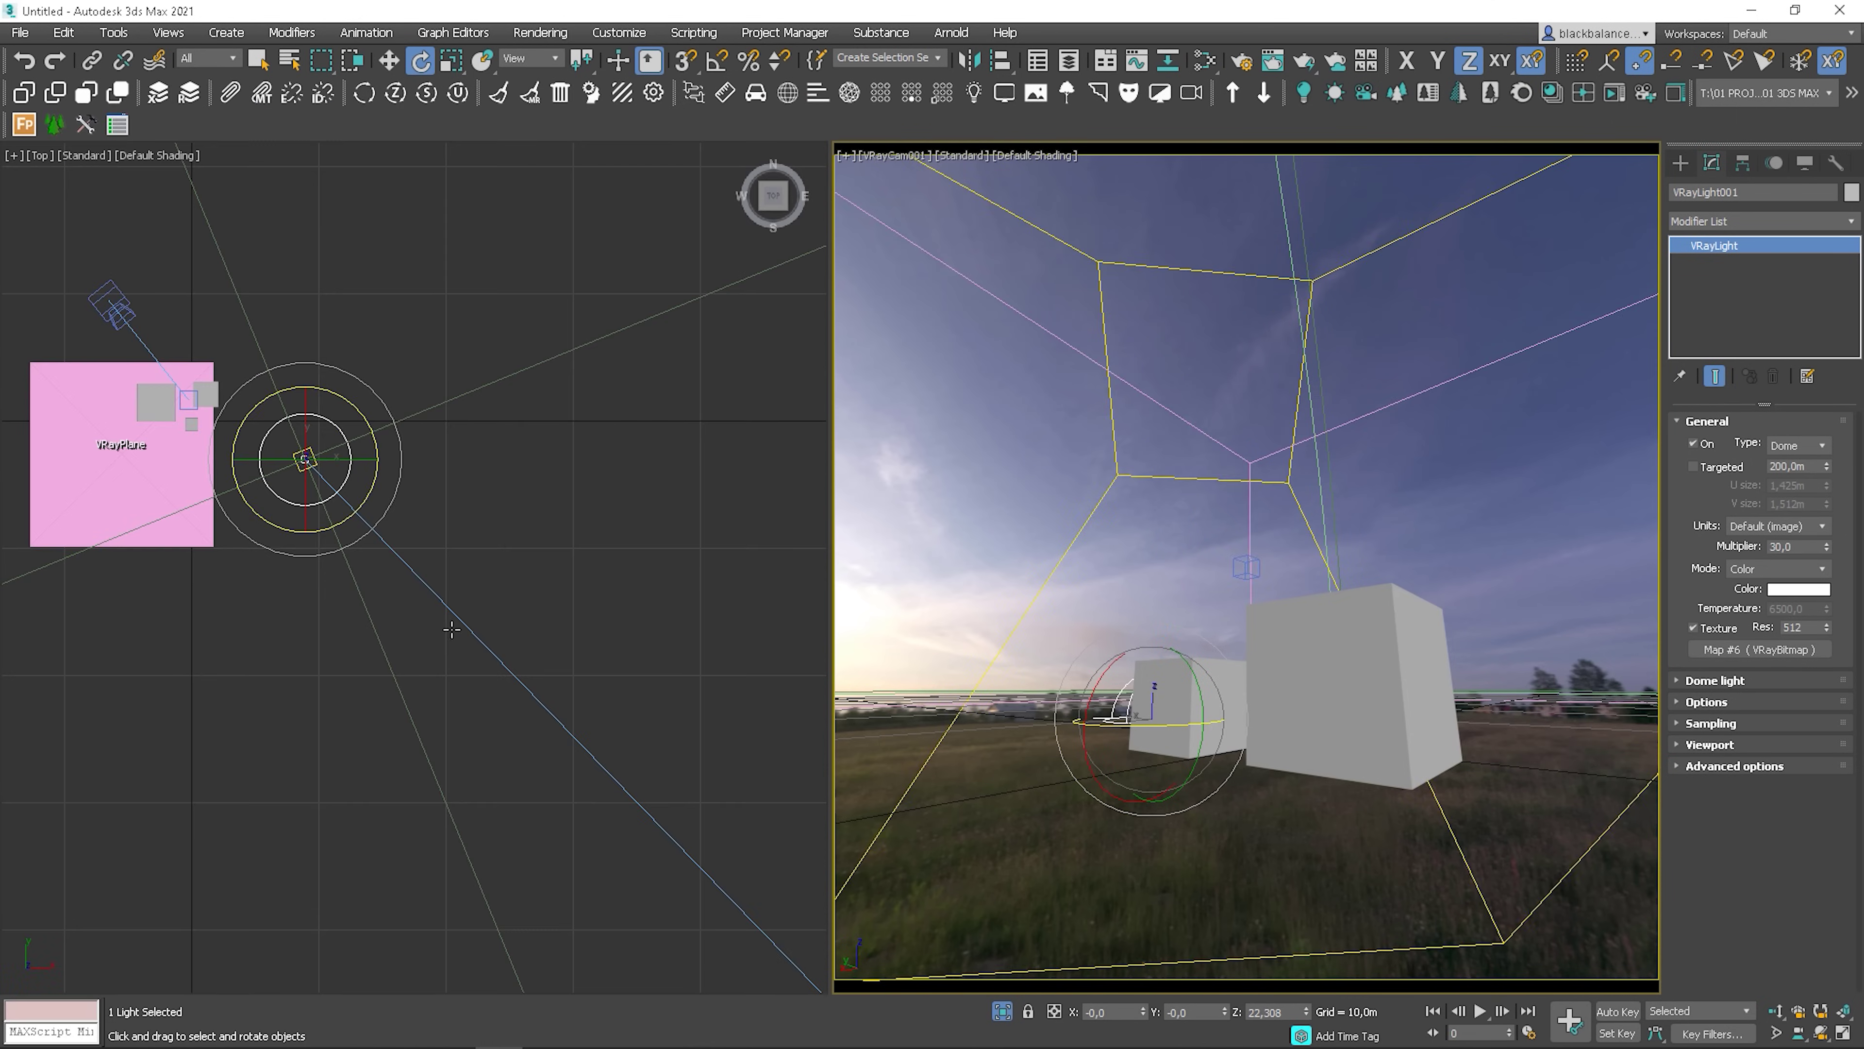
Select the VRaySun target, switch from the camera to the perspective view and turn it toward the HDRI's bright horizon
left_click(391, 424)
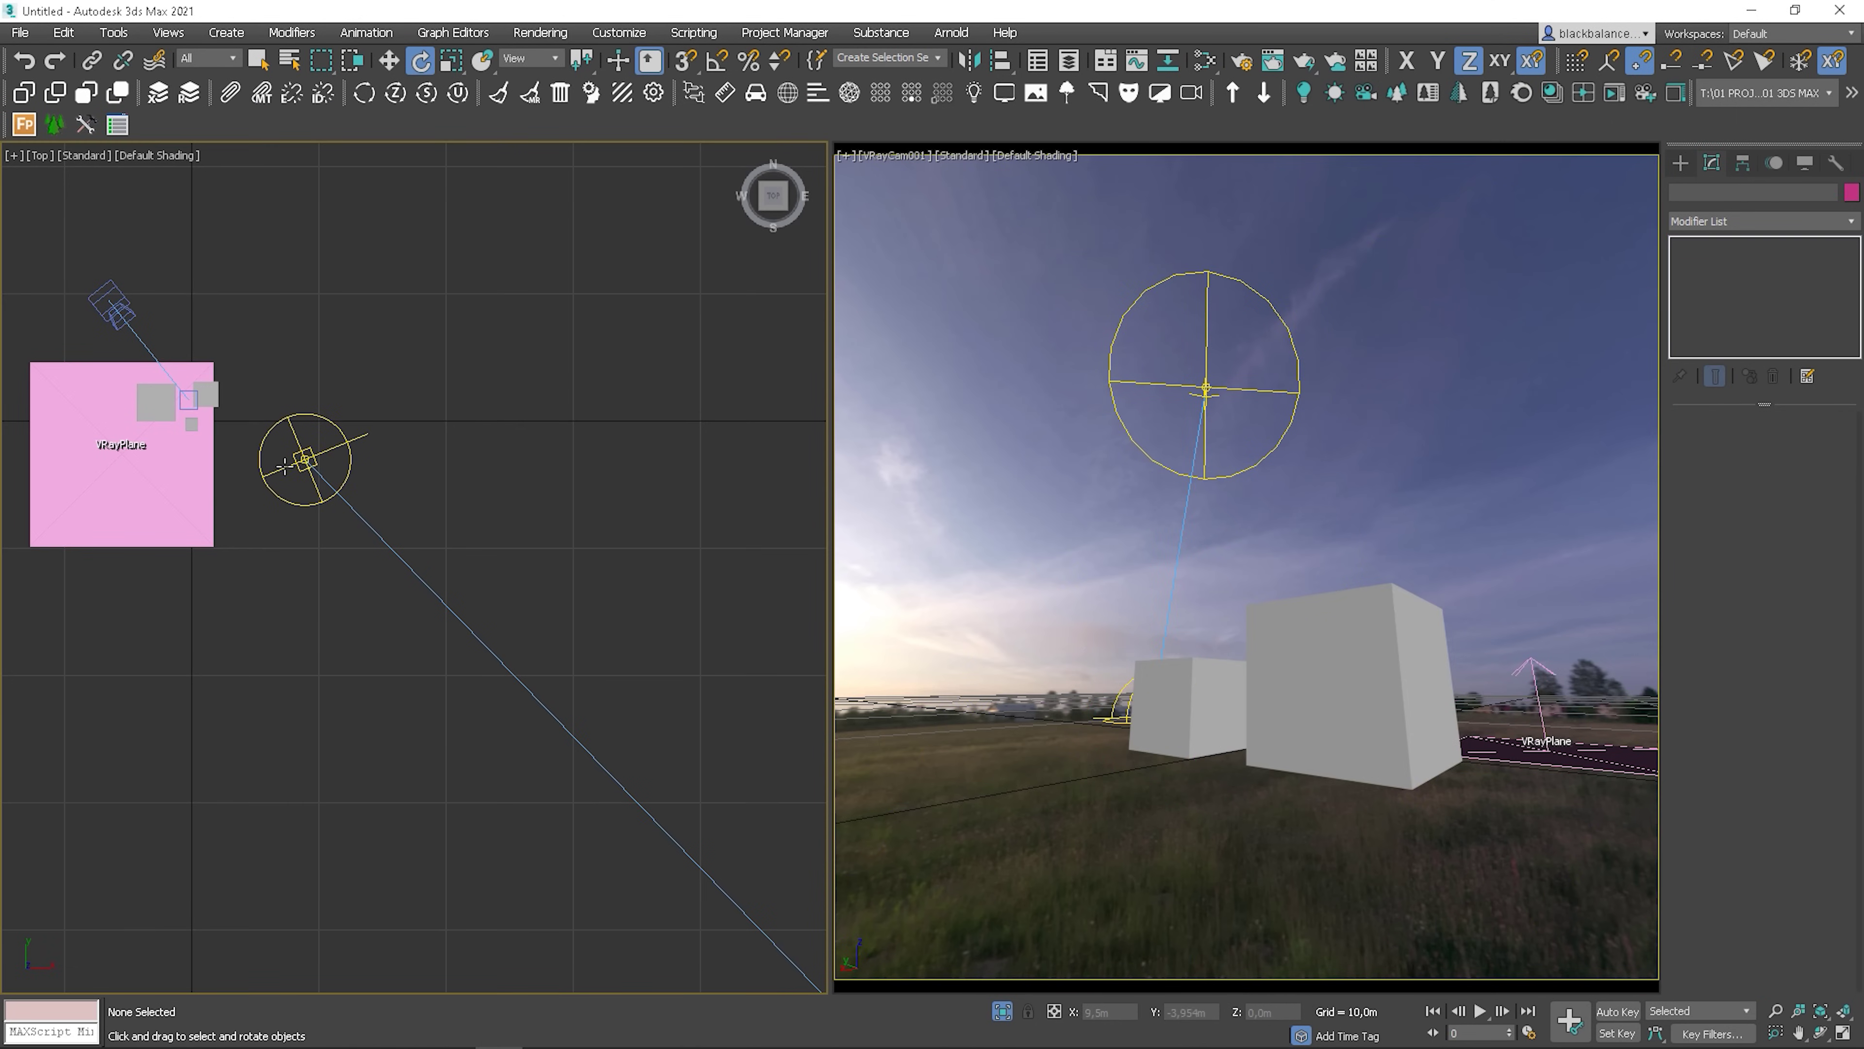
left_click(319, 458)
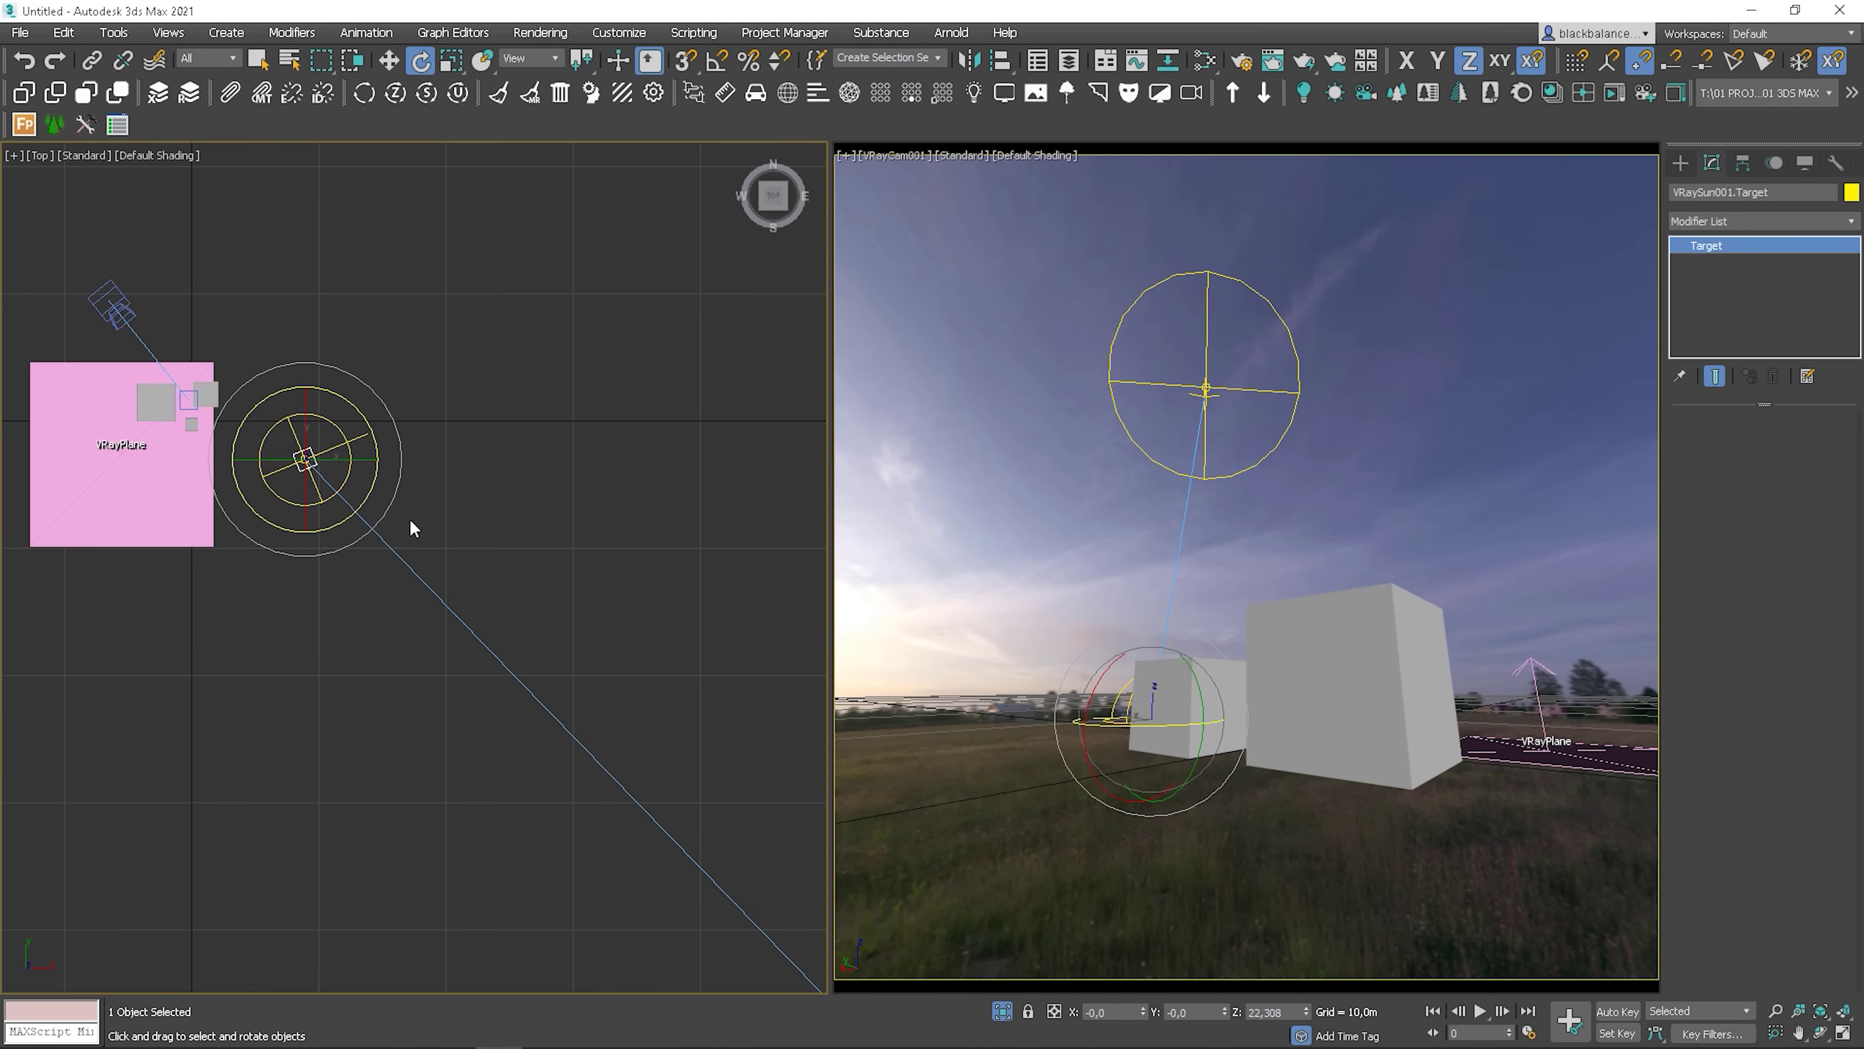
middle_click(1110, 616)
key("p")
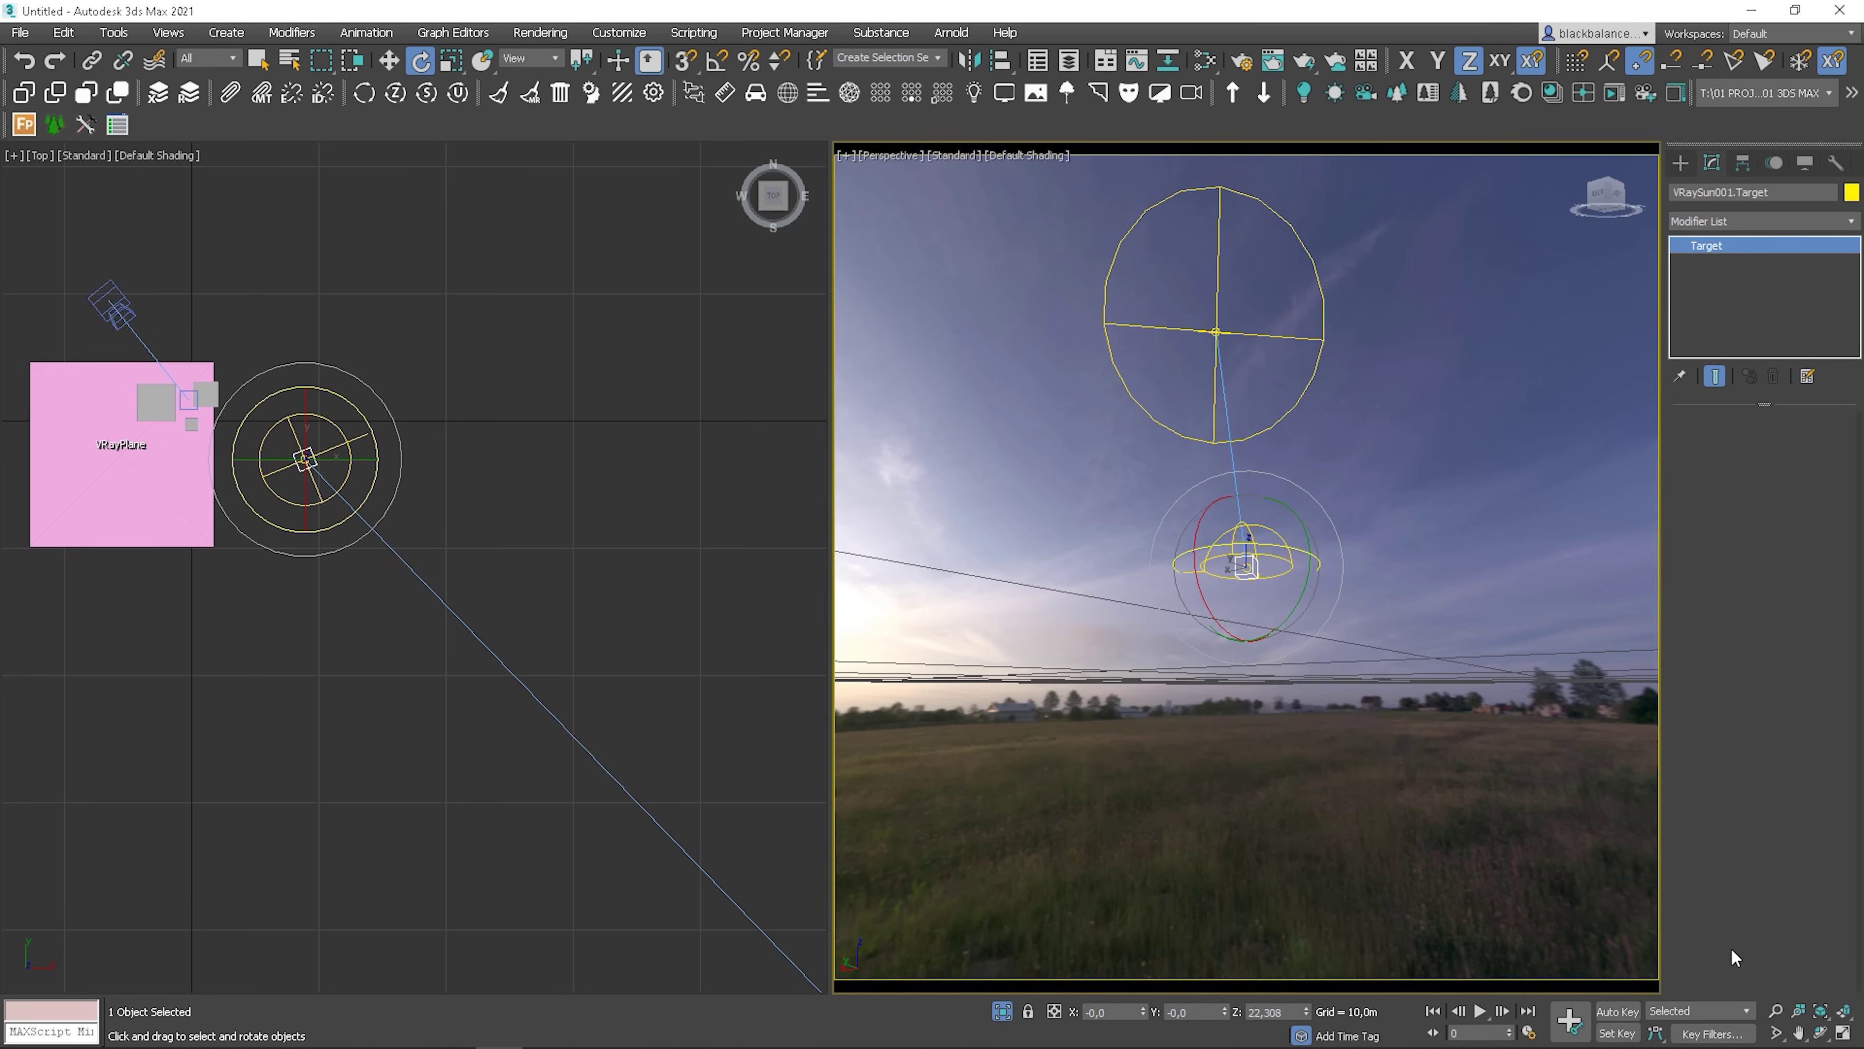
left_click(1775, 1033)
left_click_drag(1280, 549, 1279, 624)
scroll(1277, 599, "up", 4)
mouse_move(1285, 565)
middle_mouse_down("alt")
mouse_move(1238, 594)
mouse_move(1248, 558)
mouse_move(1273, 604)
mouse_move(1281, 532)
middle_mouse_up("alt")
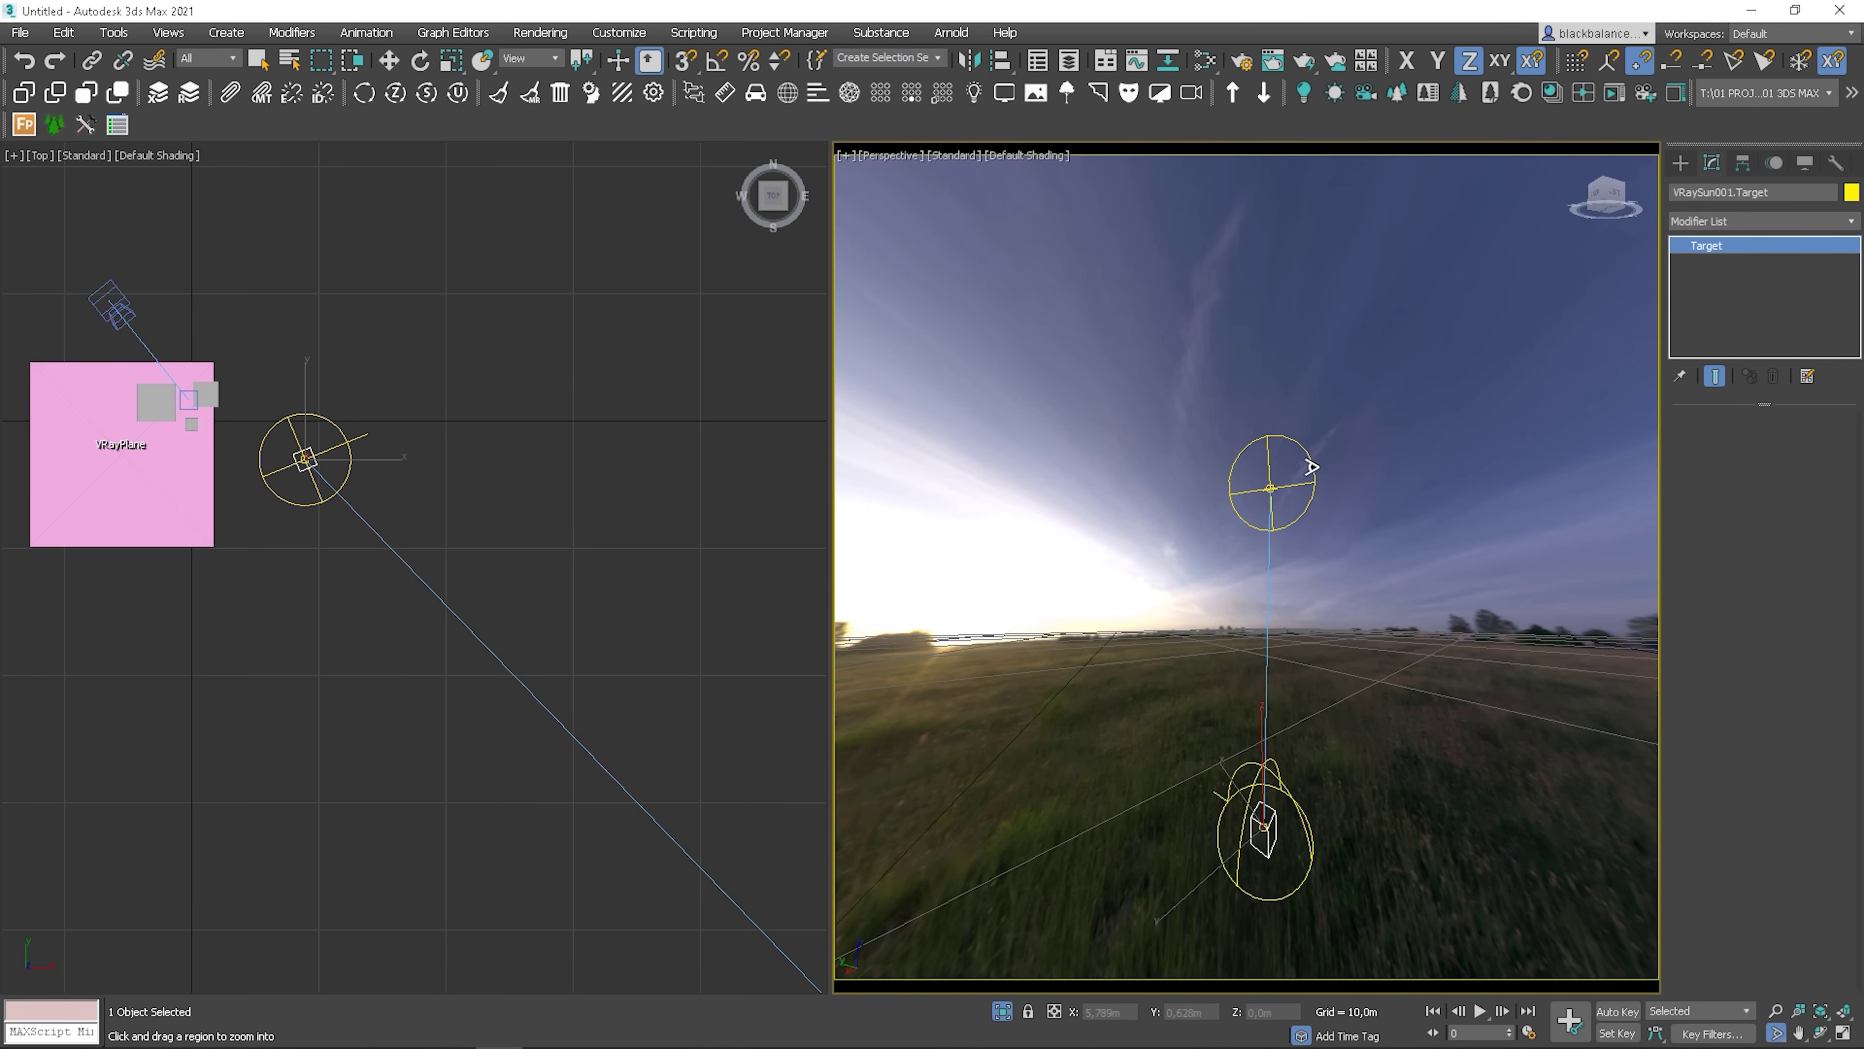
Move the VRaySun to about X 127.6 m, Y 21.6 m, Z 27.8 m, toward the bright part of the sky
key("w")
left_click(1313, 457)
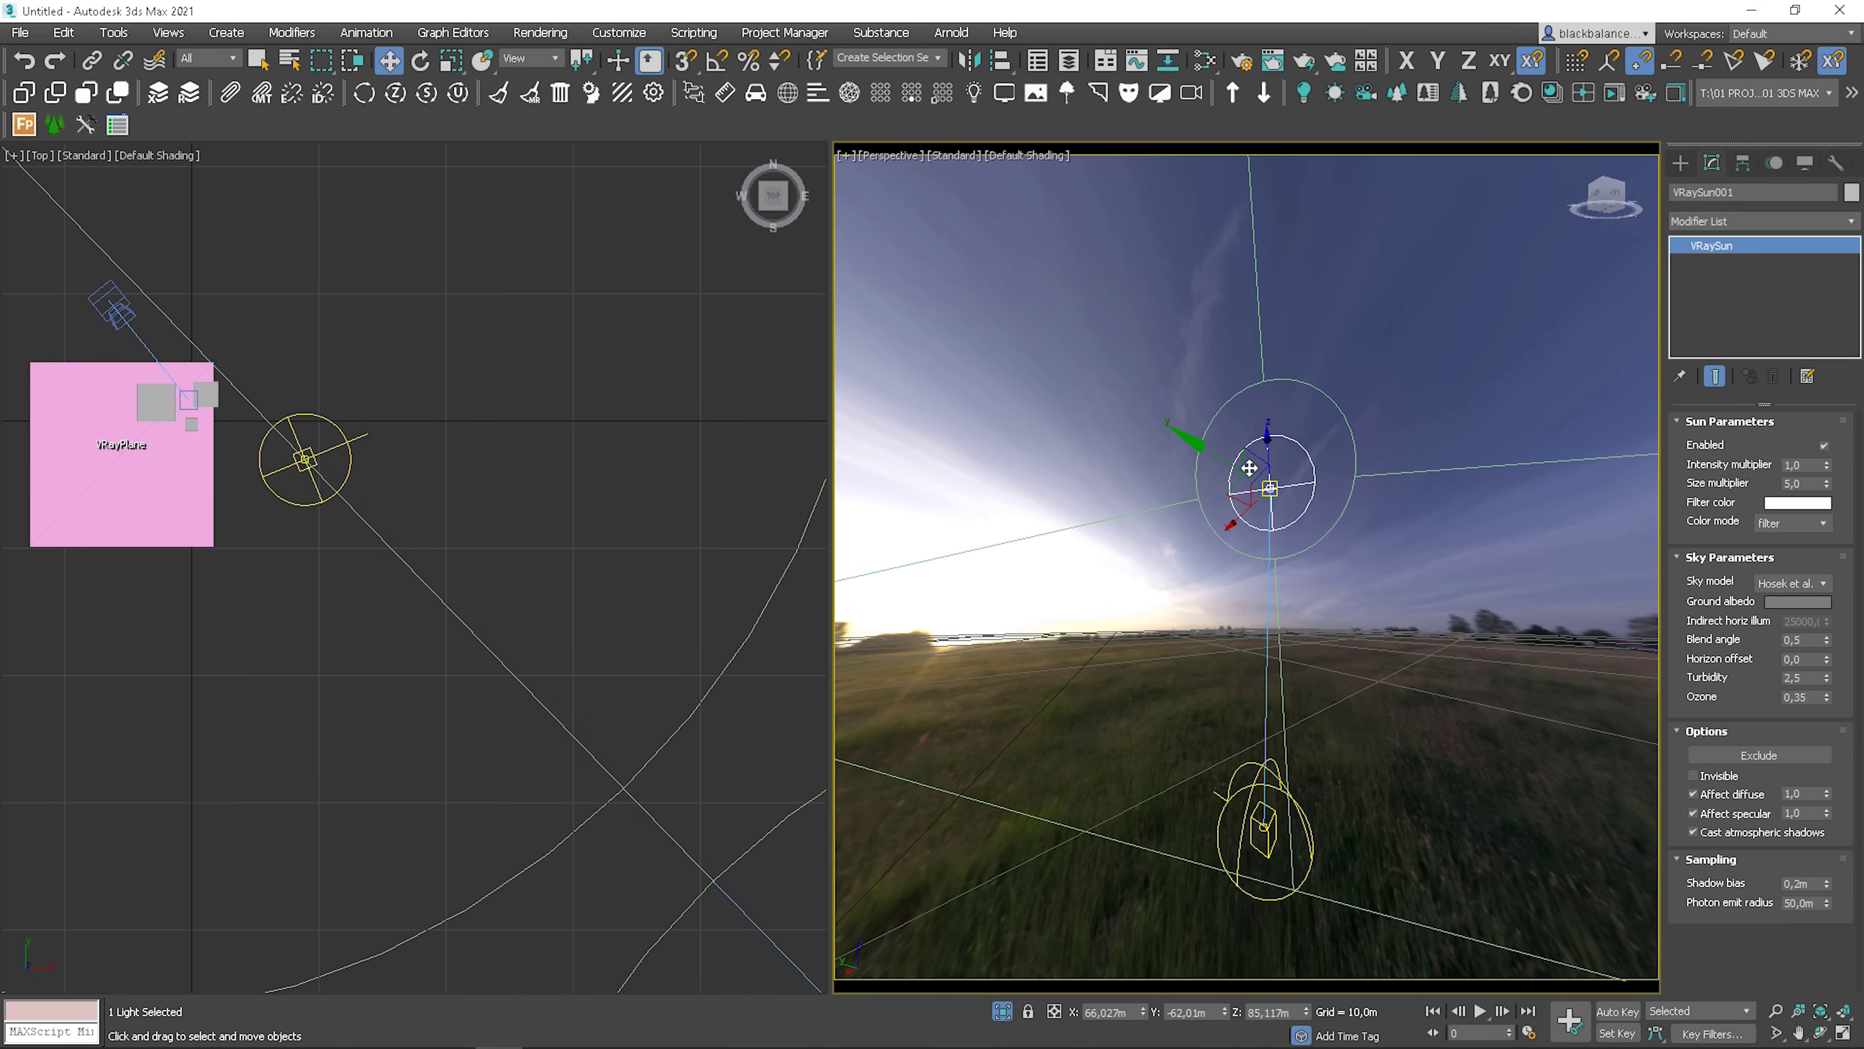
left_click_drag(1254, 457, 1215, 586)
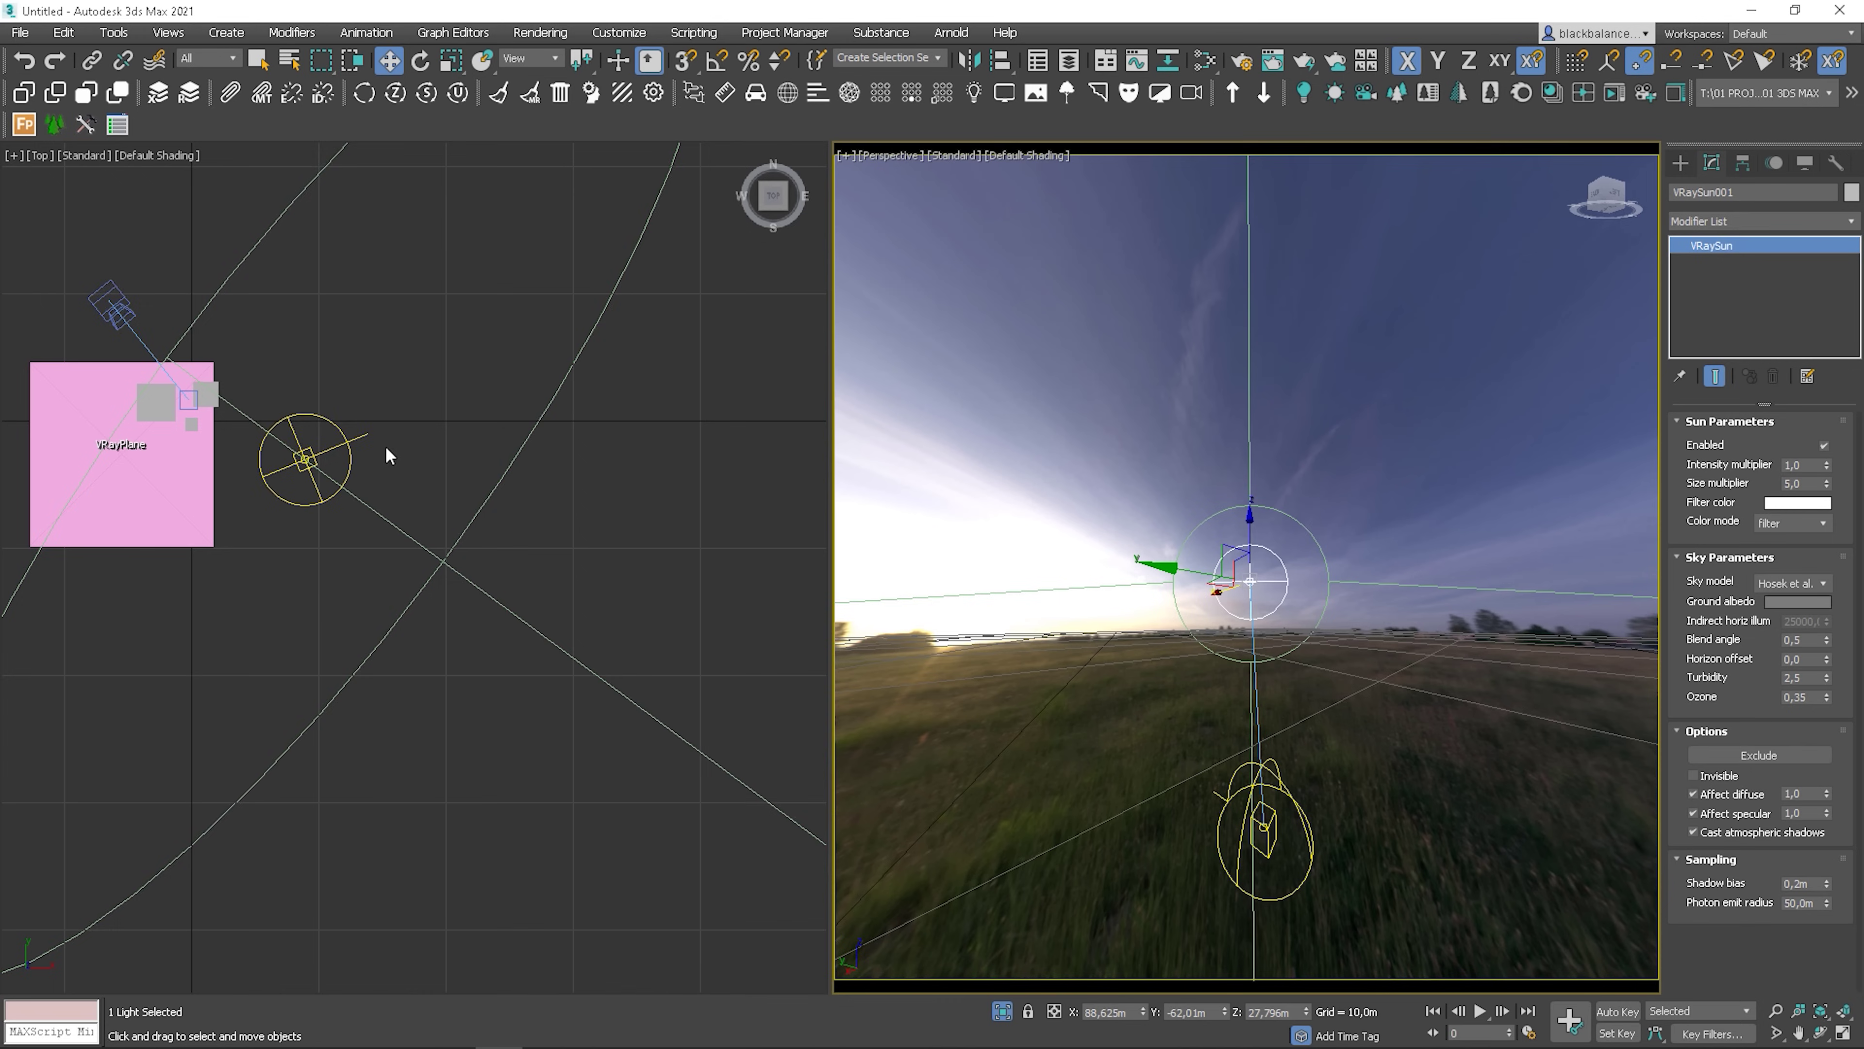
scroll(353, 411, "down", 6)
left_click_drag(635, 573, 753, 309)
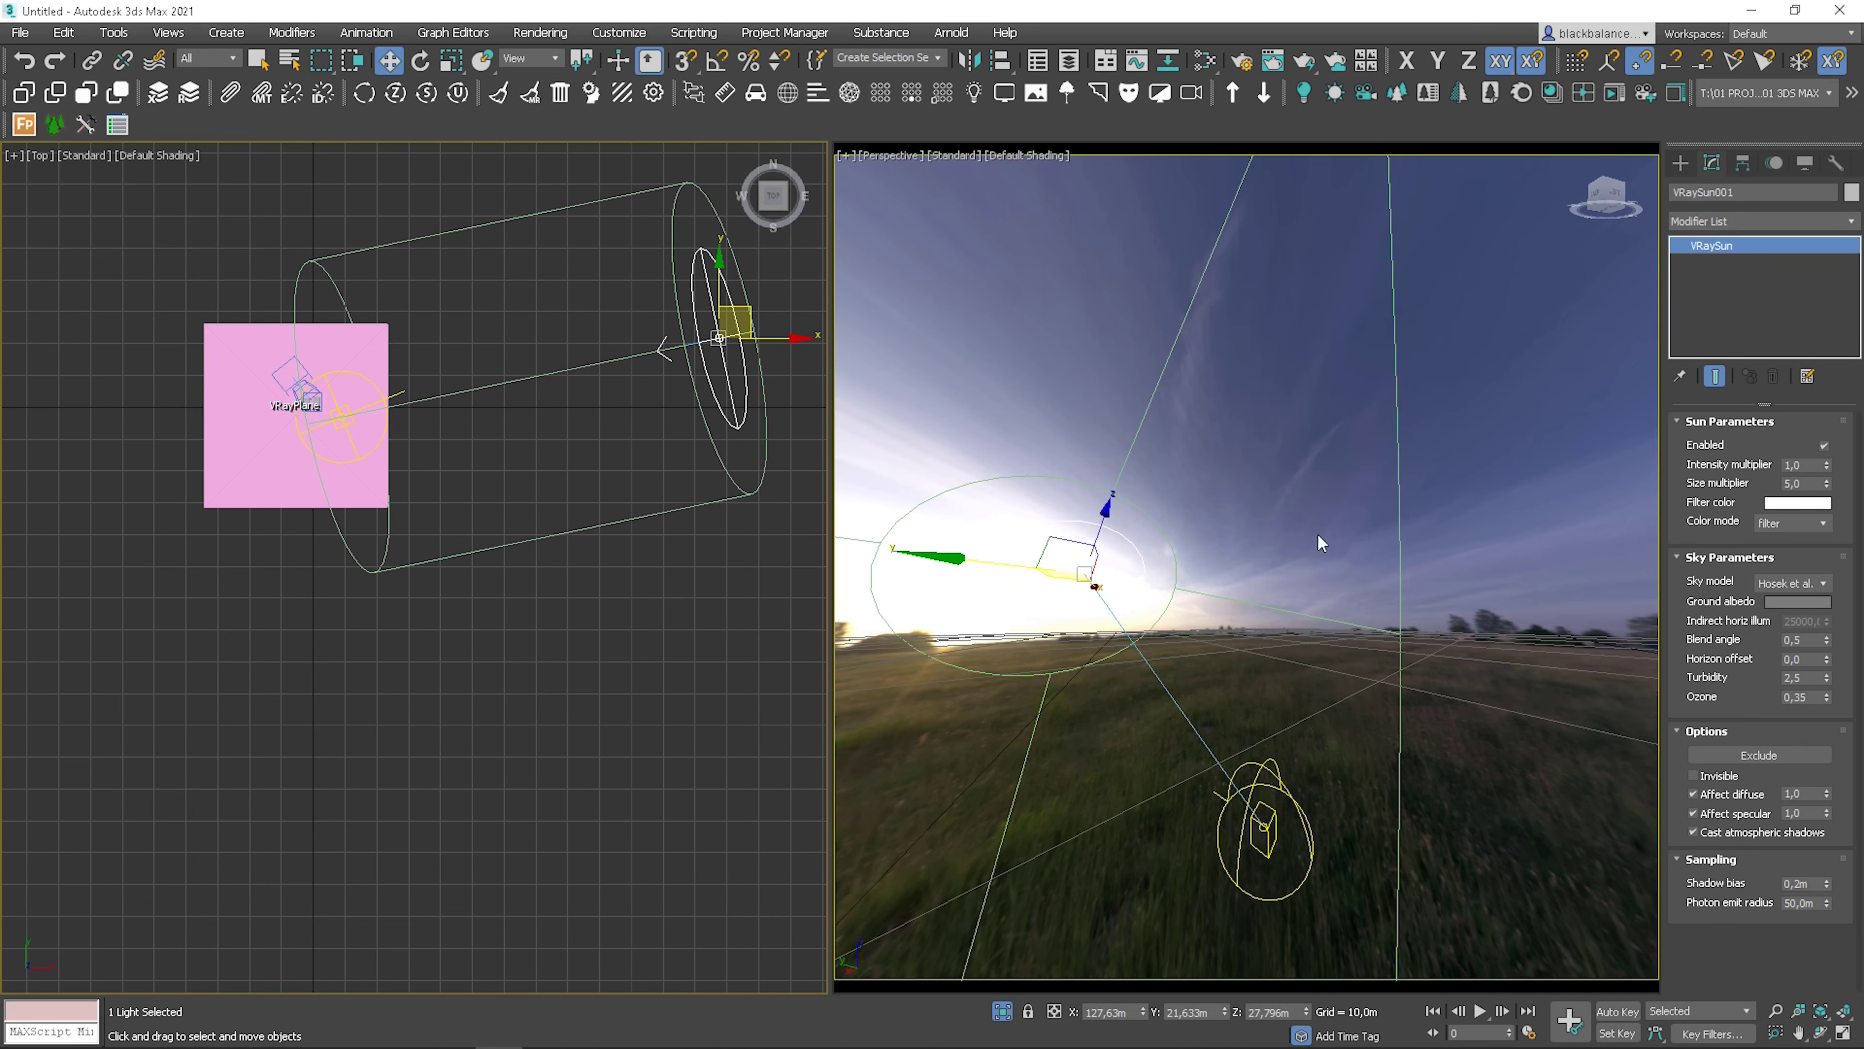
Set the HDRI map's overall multiplier to 0,1 to darken the sky, and close the material editor
key("m")
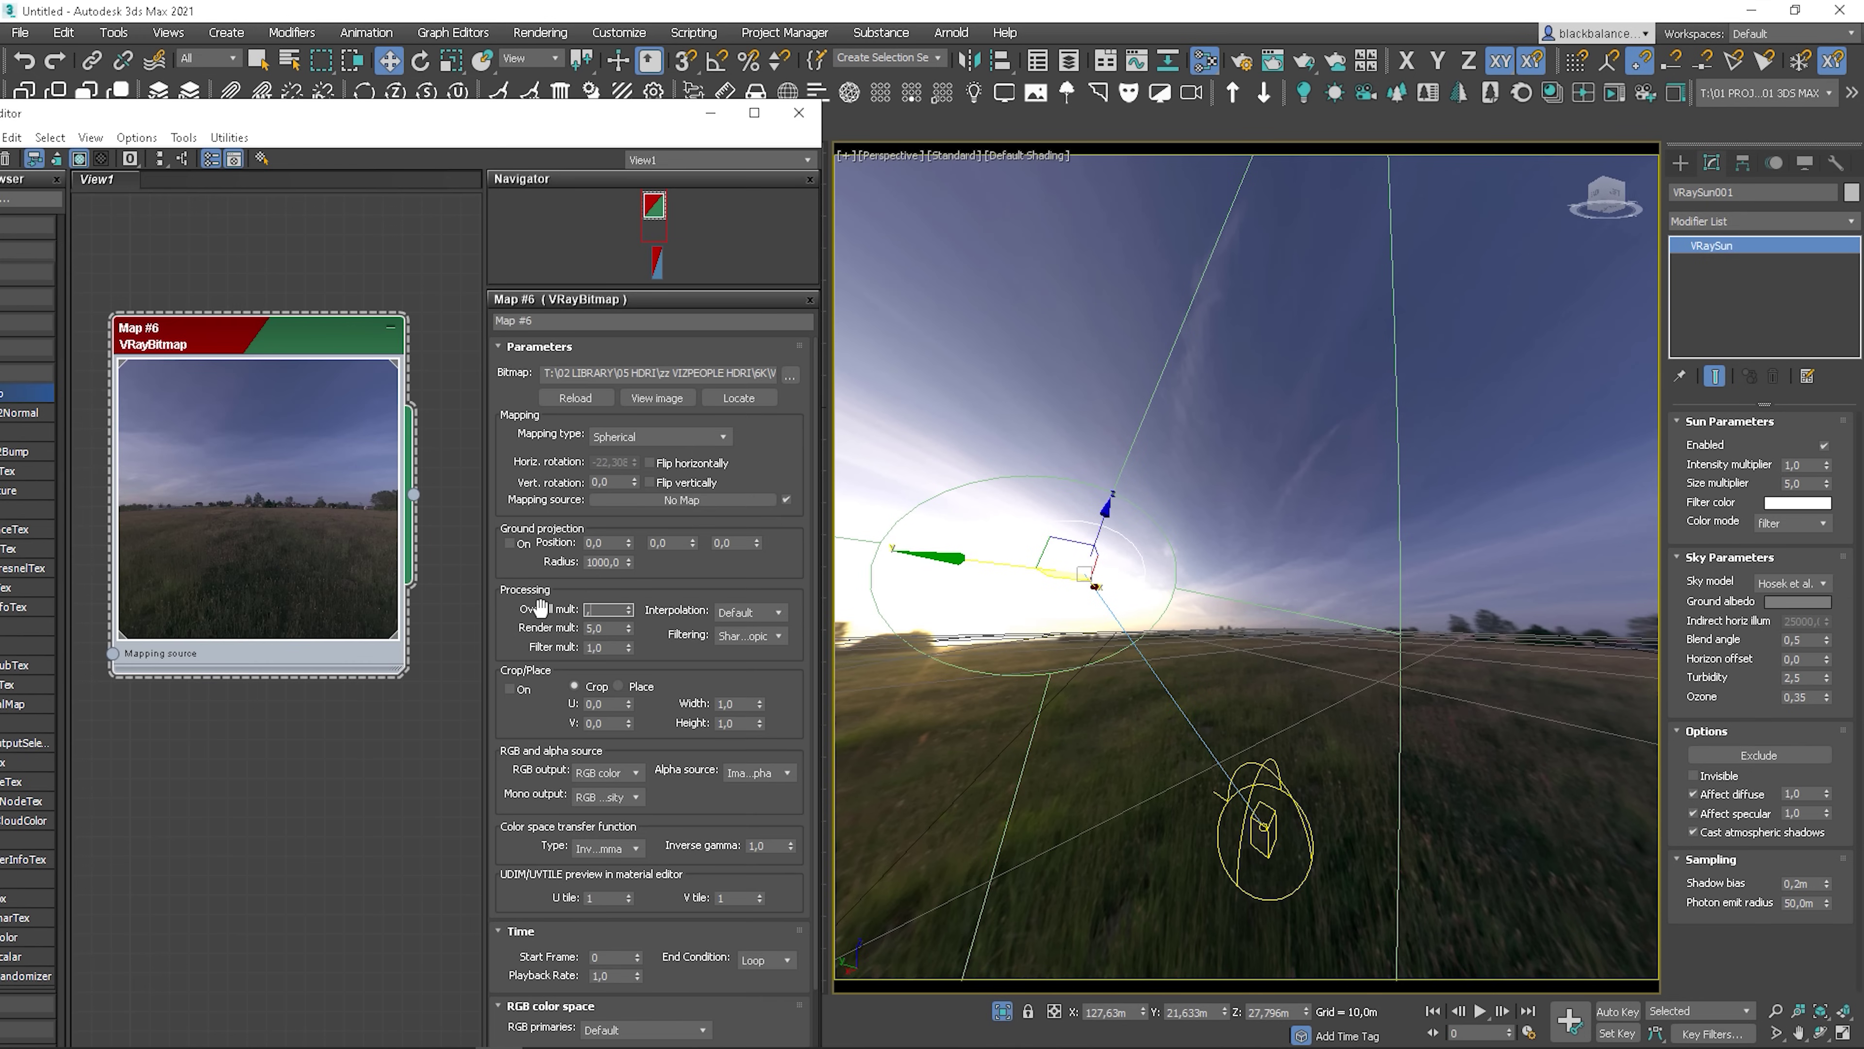
type("0,1")
key("Return")
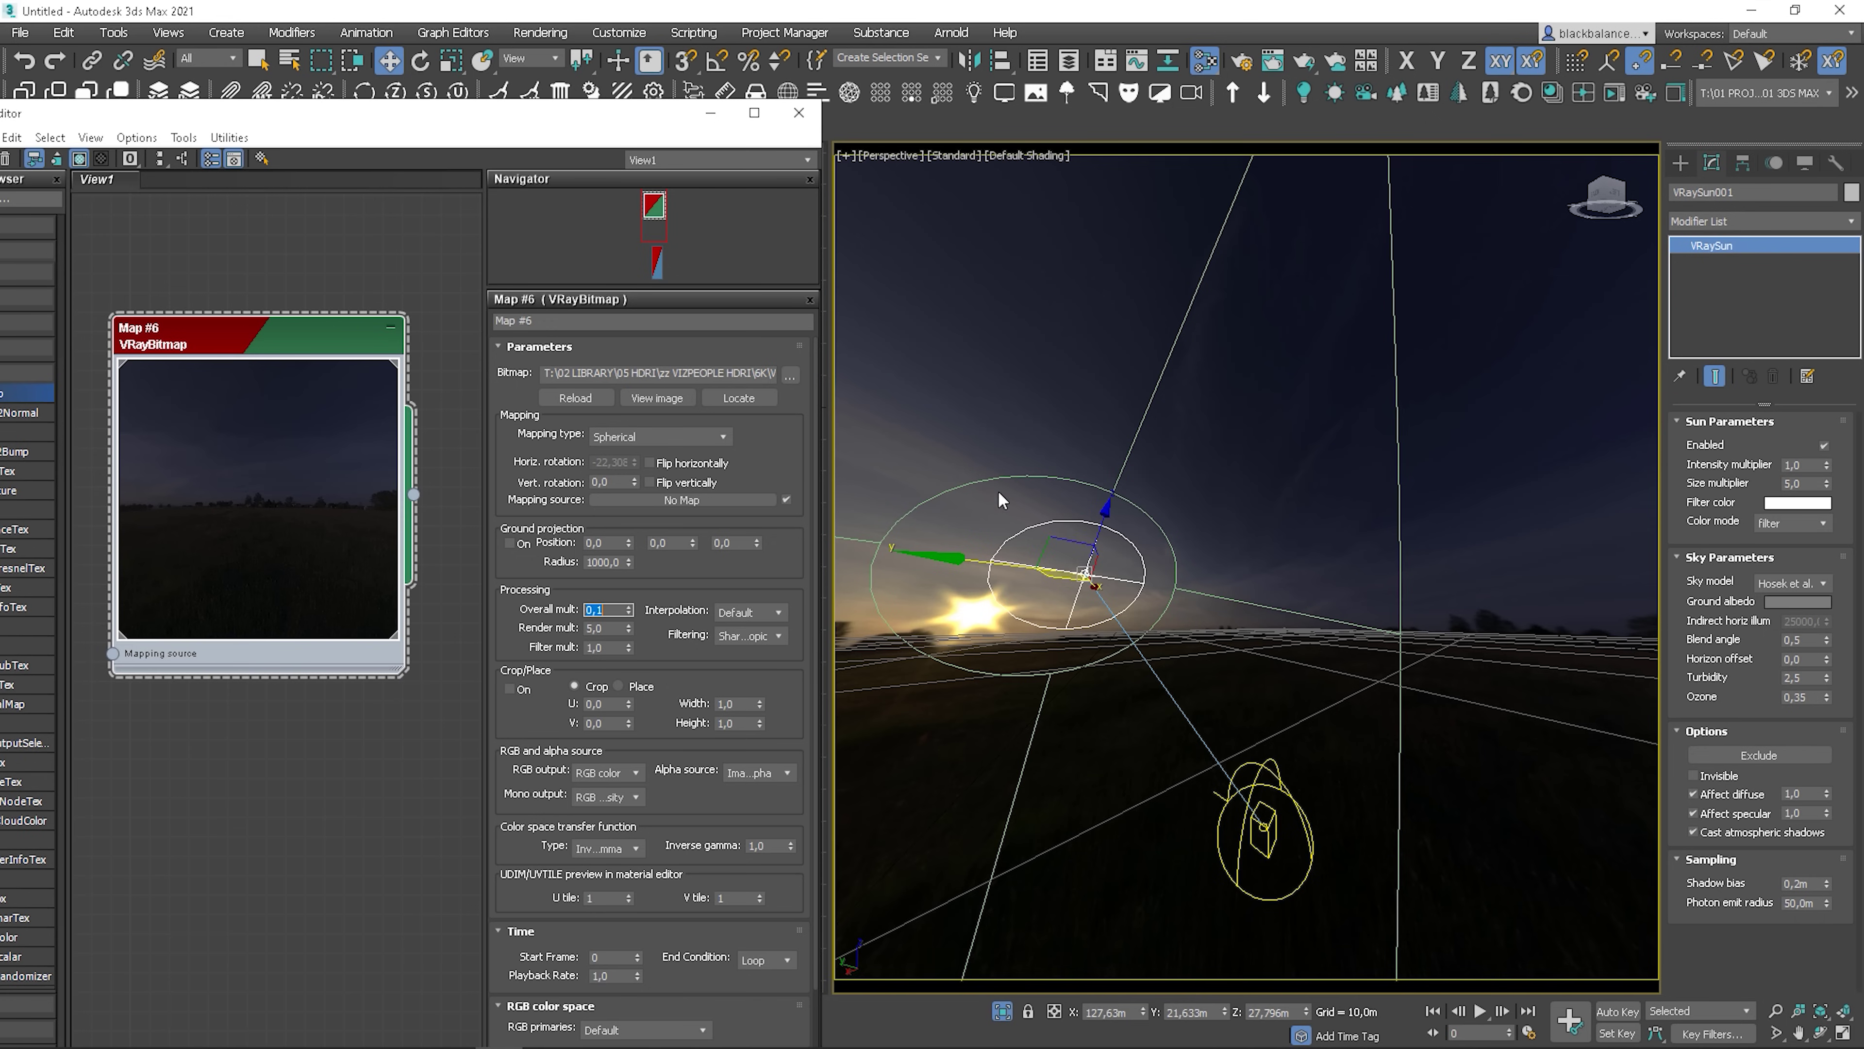
middle_click_drag(1238, 570, 1229, 637, "alt")
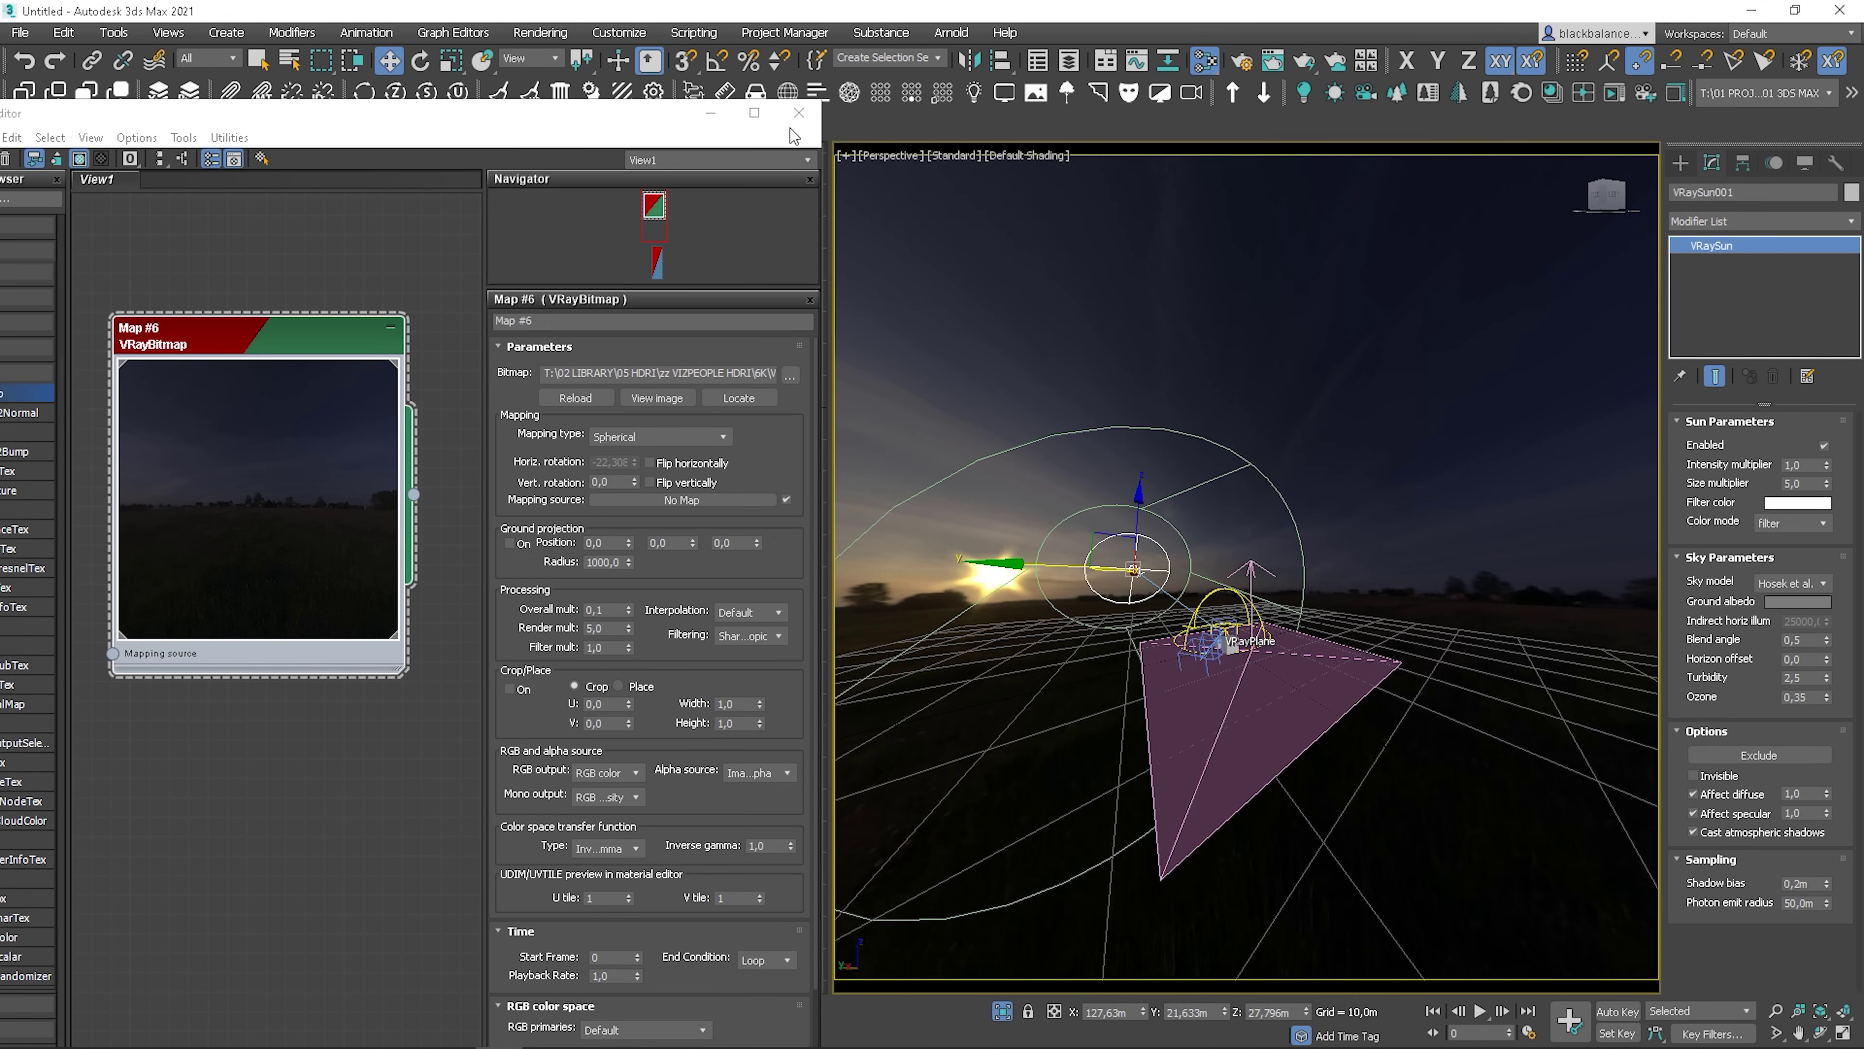
left_click(798, 113)
Centre the perspective view on the sun's target and move the VRaySun exactly over the sun in the HDRI
scroll(448, 411, "up", 6)
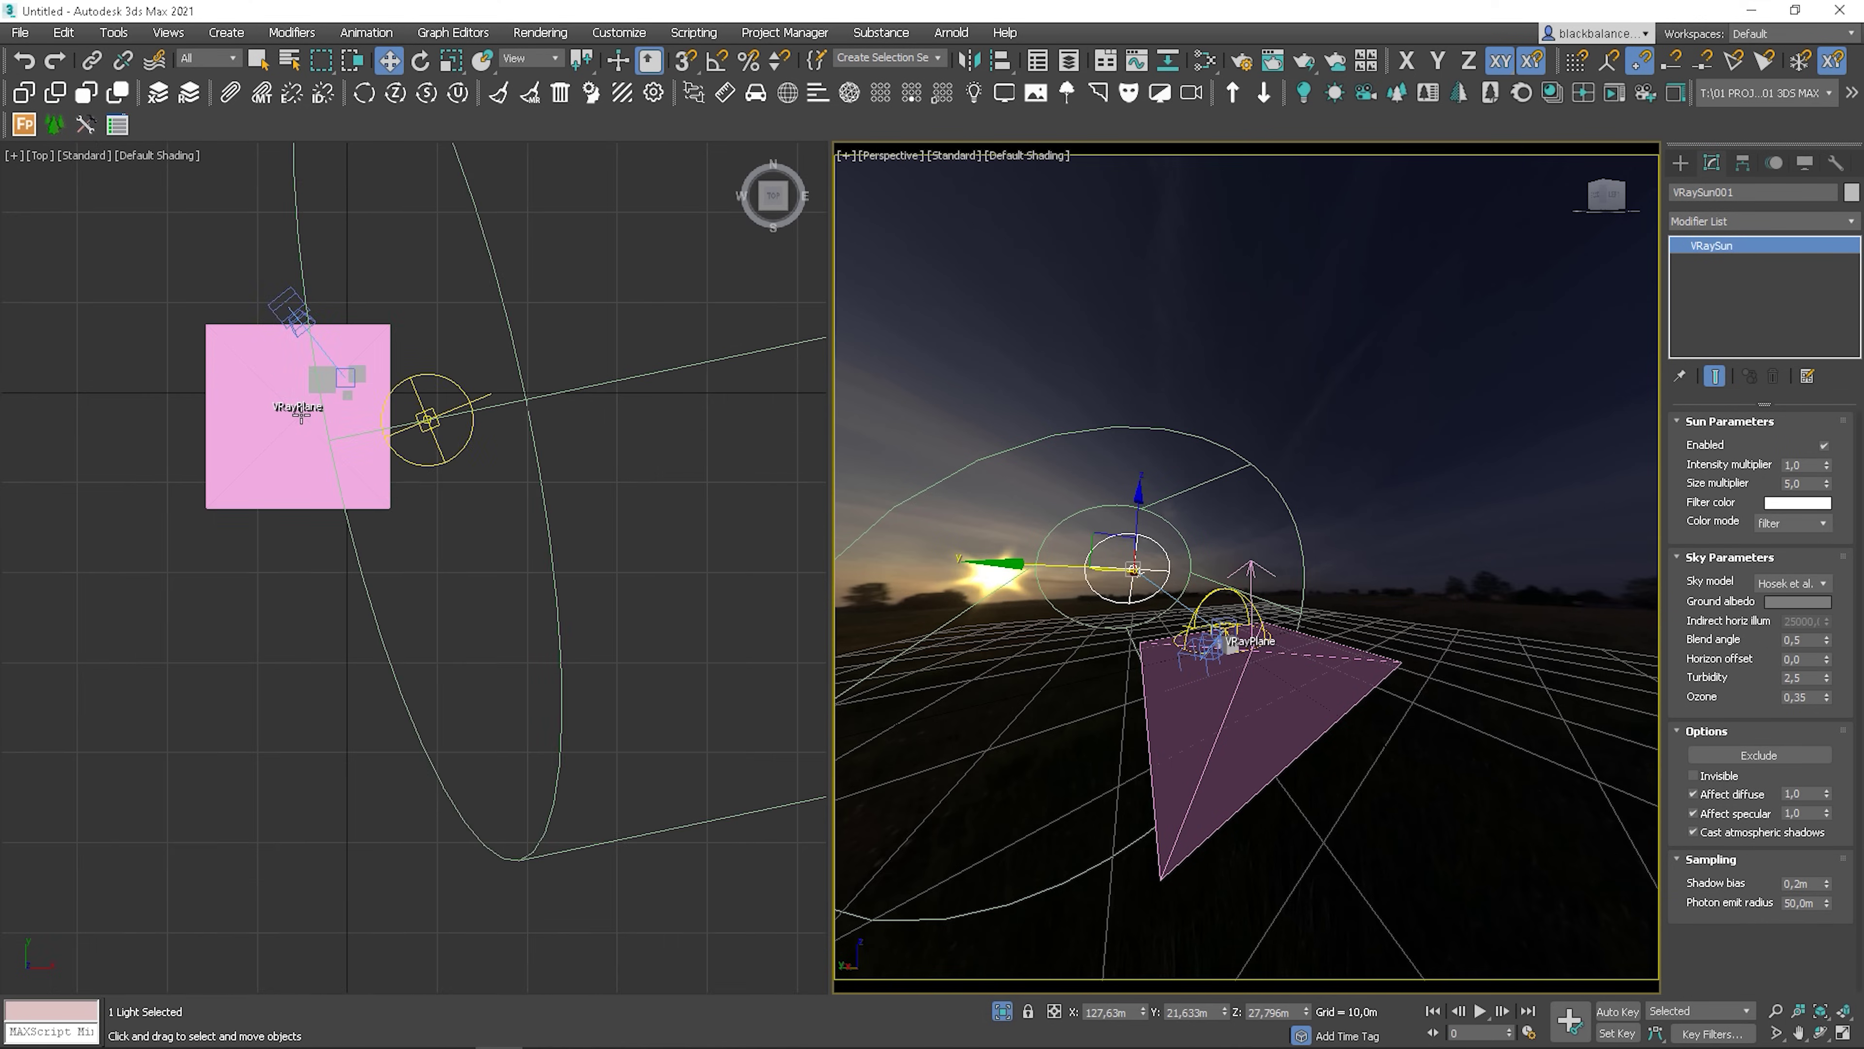
left_click(437, 409)
middle_click(1238, 554)
key("z")
middle_click_drag(1224, 557, 1197, 576, "alt")
left_click(1143, 506)
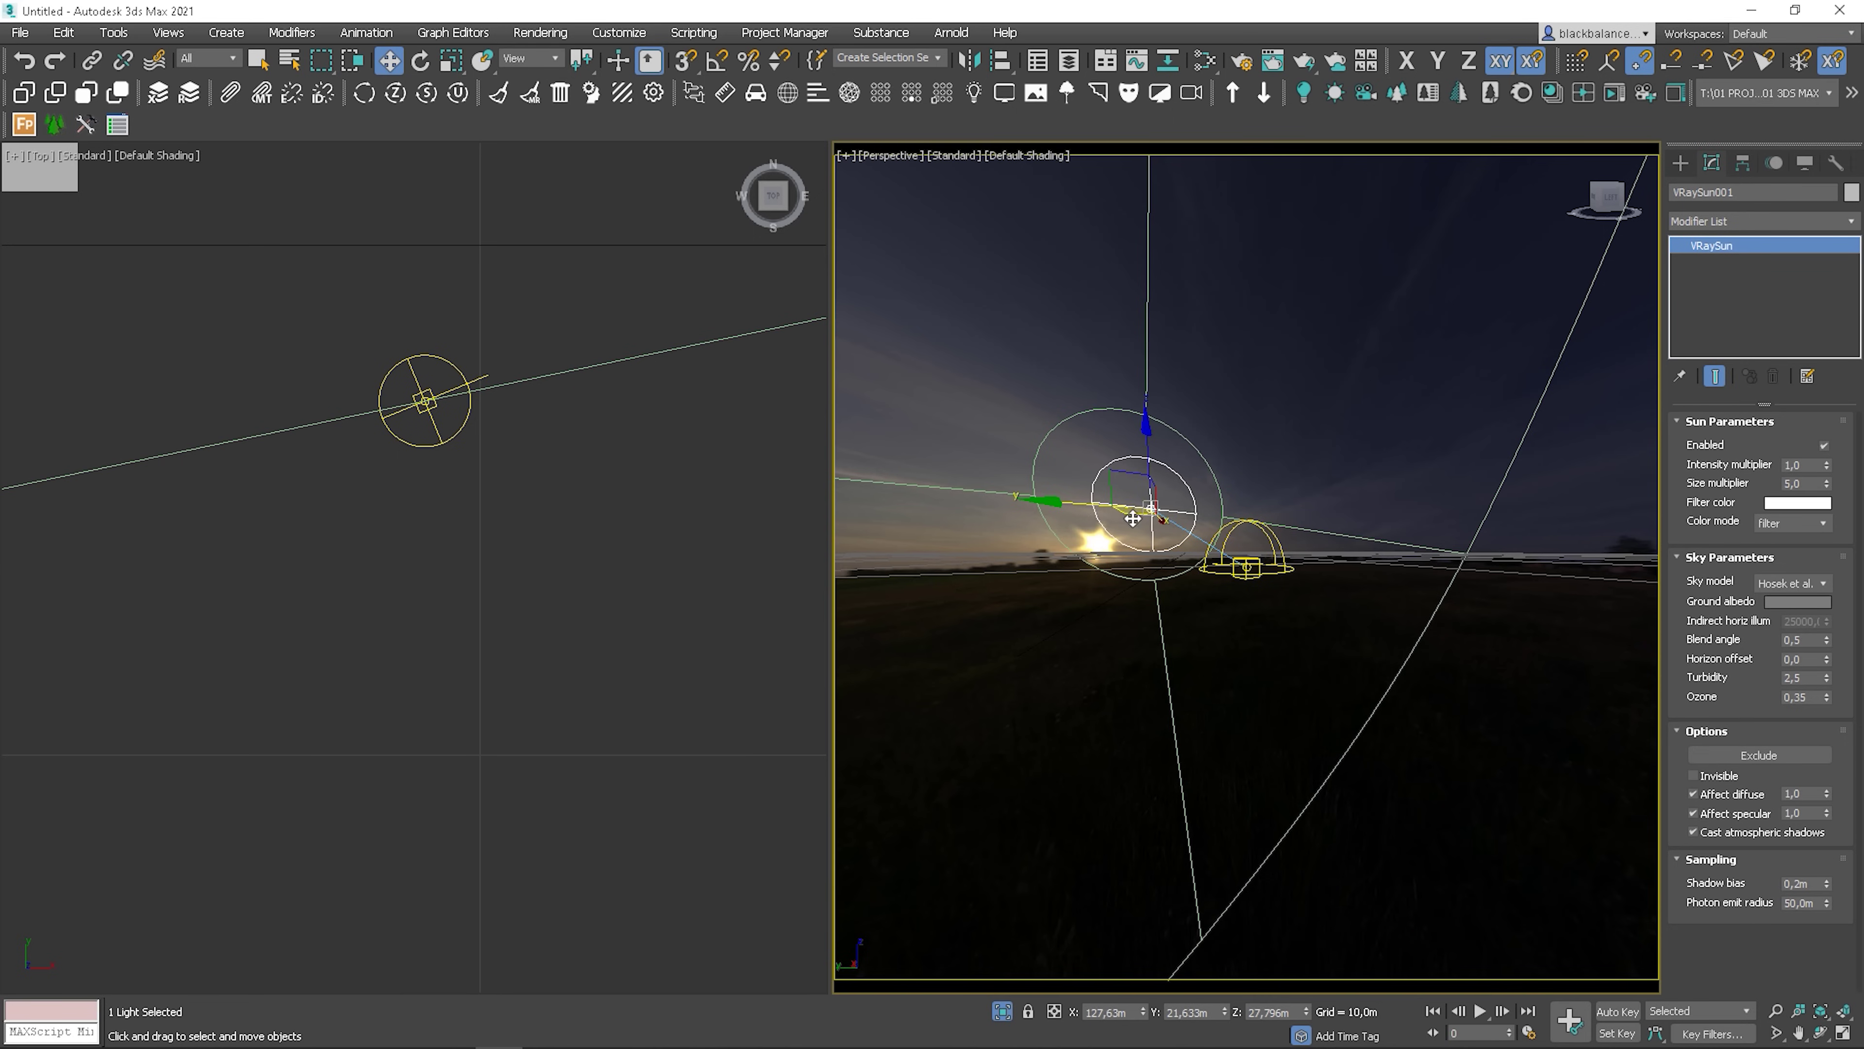
mouse_move(1090, 505)
left_mouse_down()
mouse_move(1033, 500)
mouse_move(1093, 464)
mouse_move(1090, 480)
left_mouse_up()
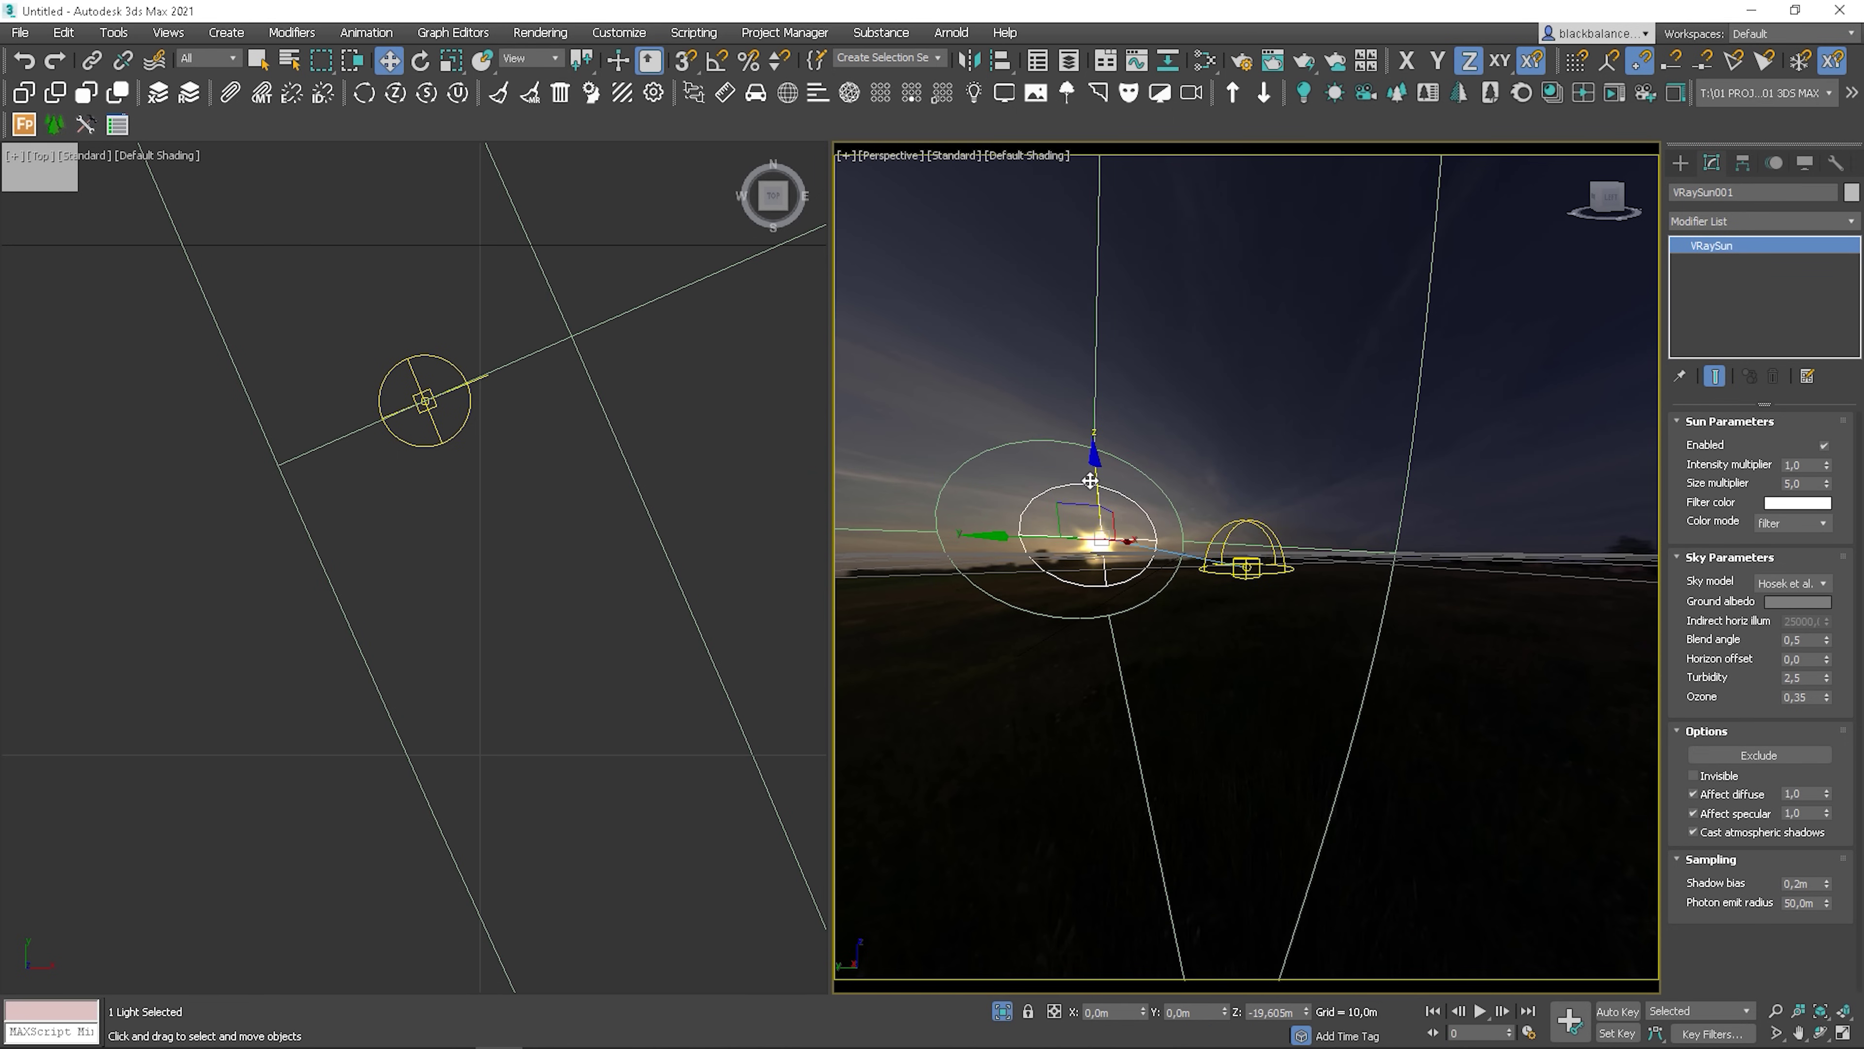
Select the dome light in the perspective view and activate the Rotate tool
middle_click_drag(1302, 556, 1236, 675, "alt")
left_click(1110, 696)
left_click(1250, 611)
key("e")
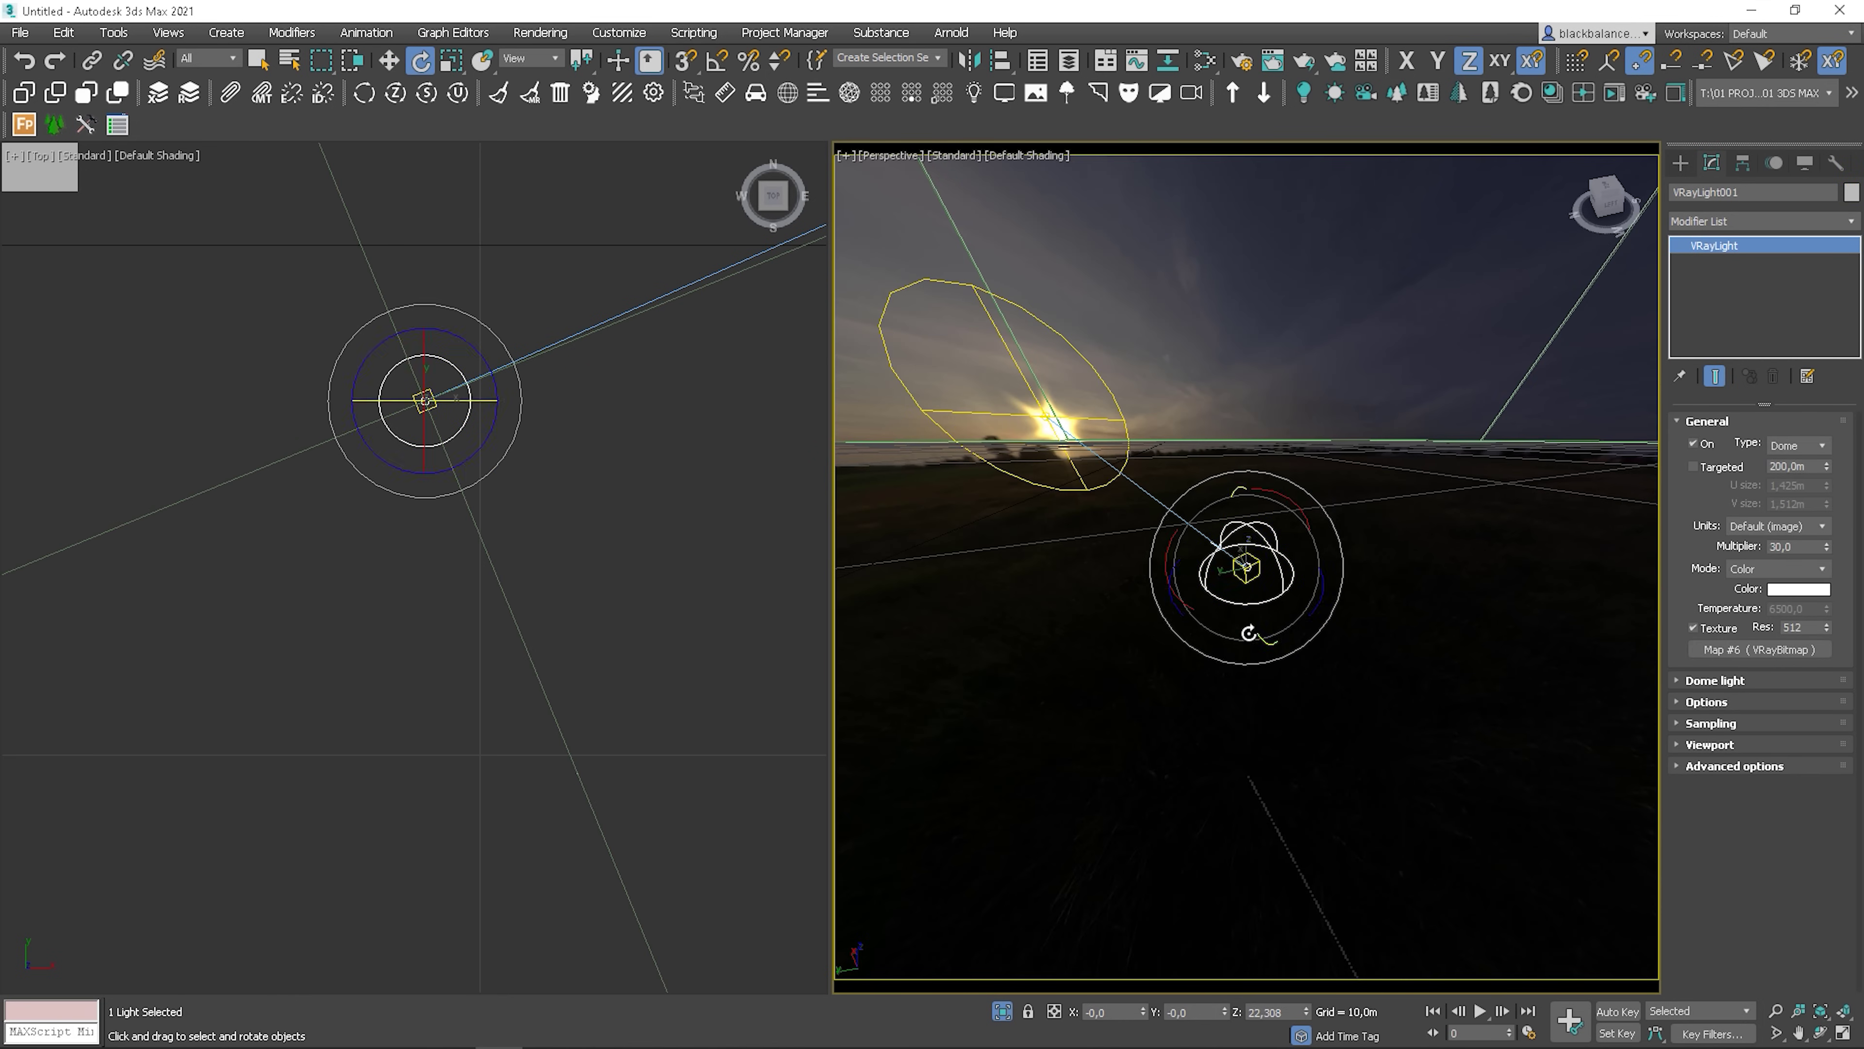